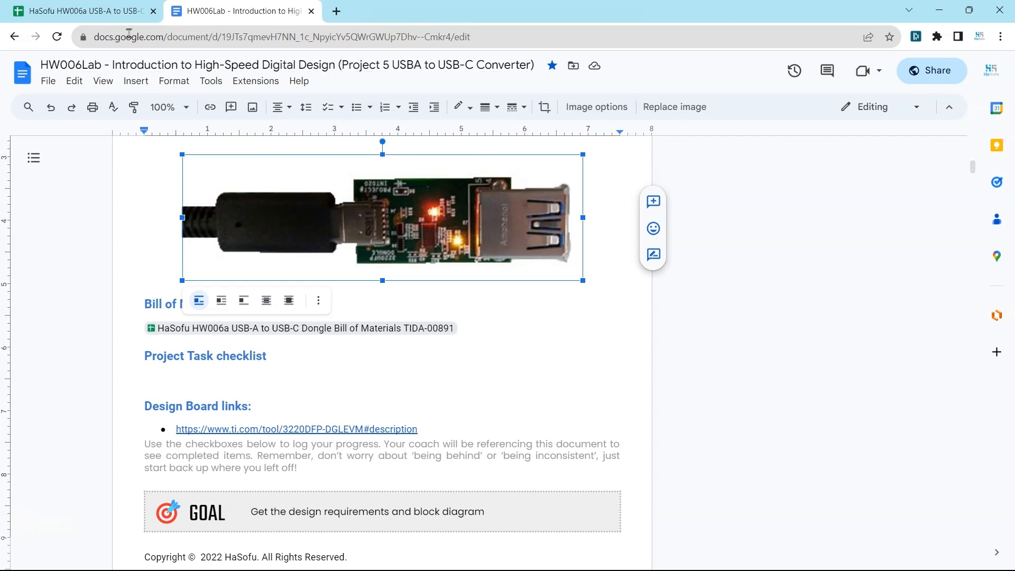
# Switch to the bill of materials spreadsheet and examine the resistor rows not yet marked as in the library
pyautogui.click(110, 14)
pyautogui.scroll(1, 185, 315)
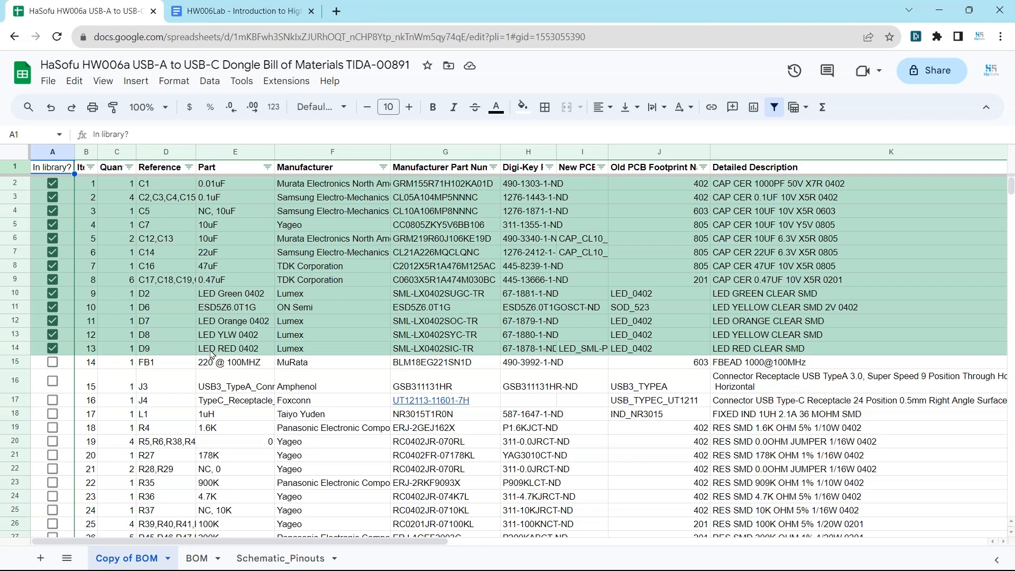
pyautogui.scroll(-4, 212, 353)
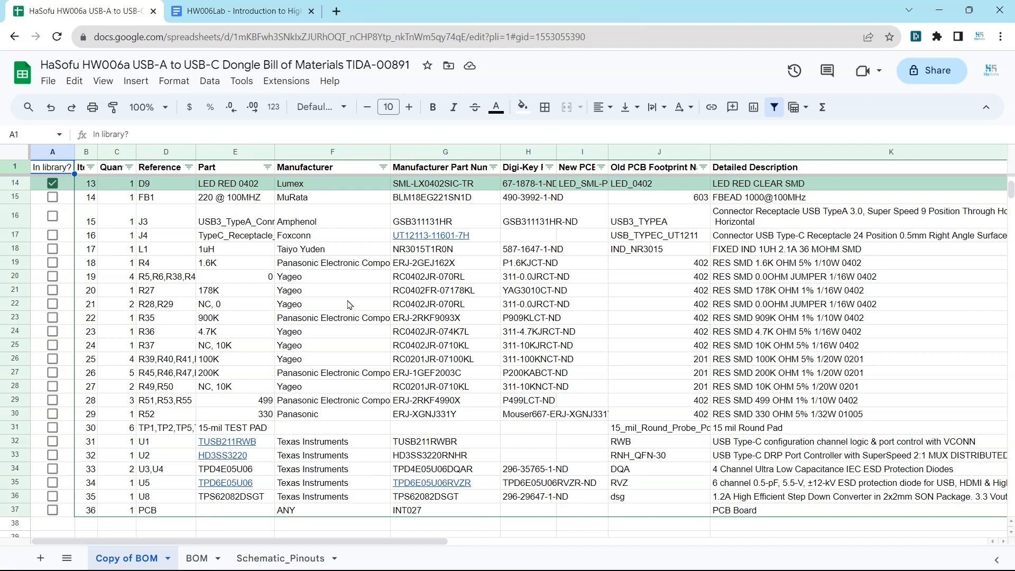
pyautogui.click(184, 269)
pyautogui.press('Down')
pyautogui.press('Down')
pyautogui.press('Down')
pyautogui.press('Down')
pyautogui.press('Down')
pyautogui.press('Down')
pyautogui.press('Down')
pyautogui.press('Down')
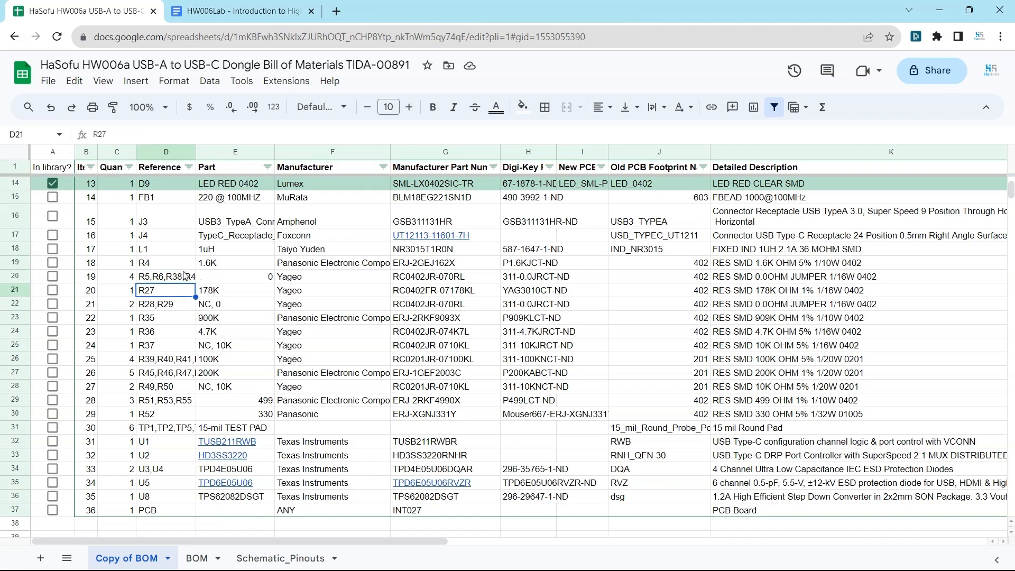
pyautogui.press('Up')
pyautogui.press('Up')
pyautogui.press('Up')
pyautogui.press('Up')
pyautogui.press('Up')
pyautogui.press('Up')
pyautogui.press('Up')
pyautogui.press('Up')
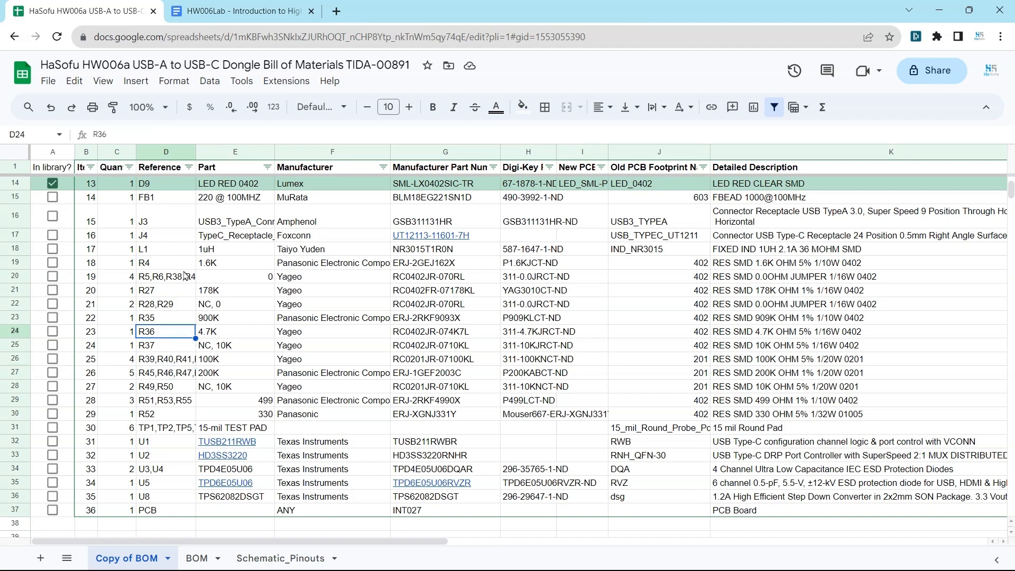
pyautogui.press('Right')
pyautogui.press('Right')
pyautogui.press('Right')
pyautogui.press('Right')
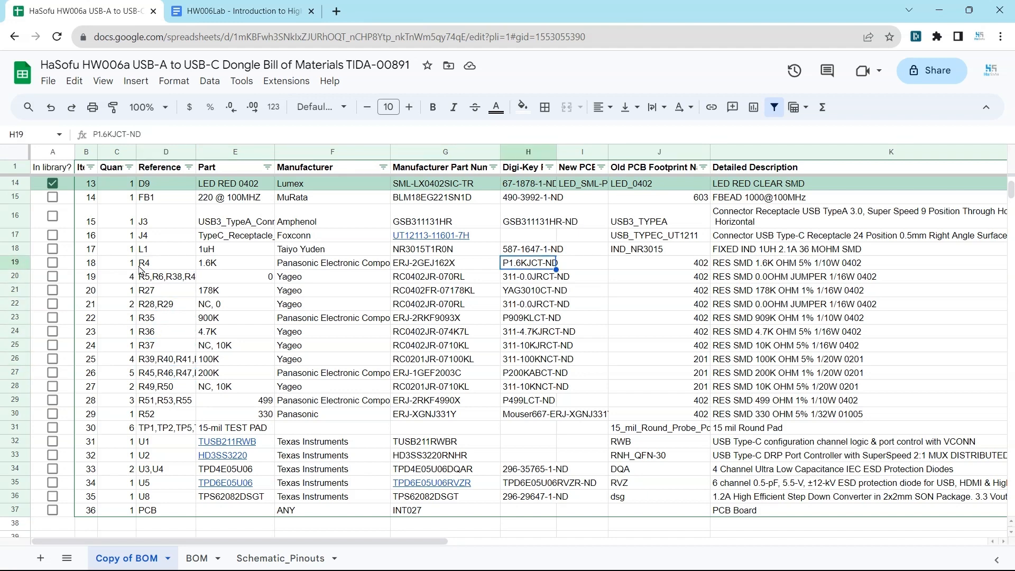
# Copy R4's manufacturer part number ERJ-2GEJ162X and open the USBA_to_USBC.SchDoc schematic in Altium Designer
pyautogui.click(452, 262)
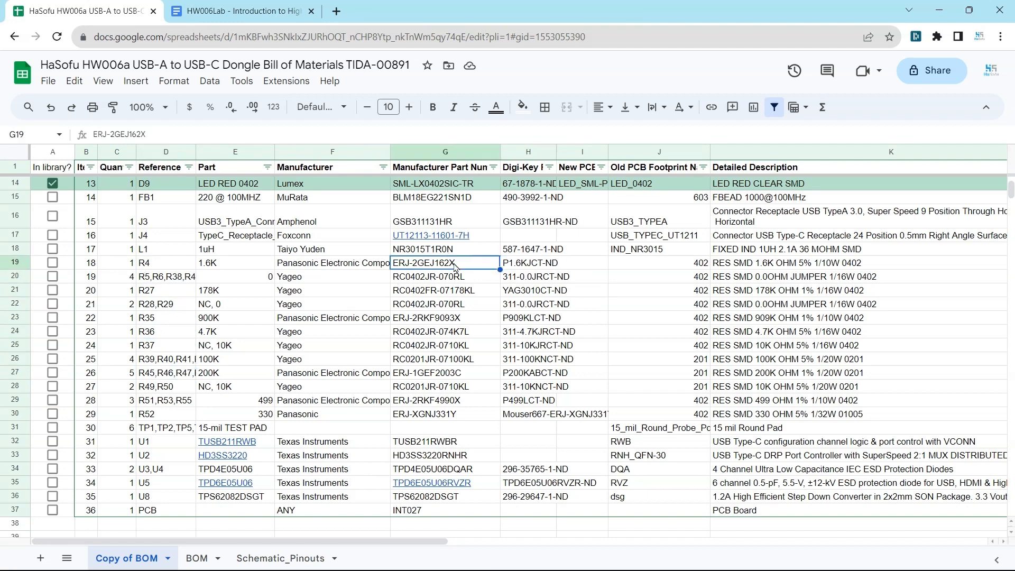
pyautogui.rightClick(454, 262)
pyautogui.click(499, 149)
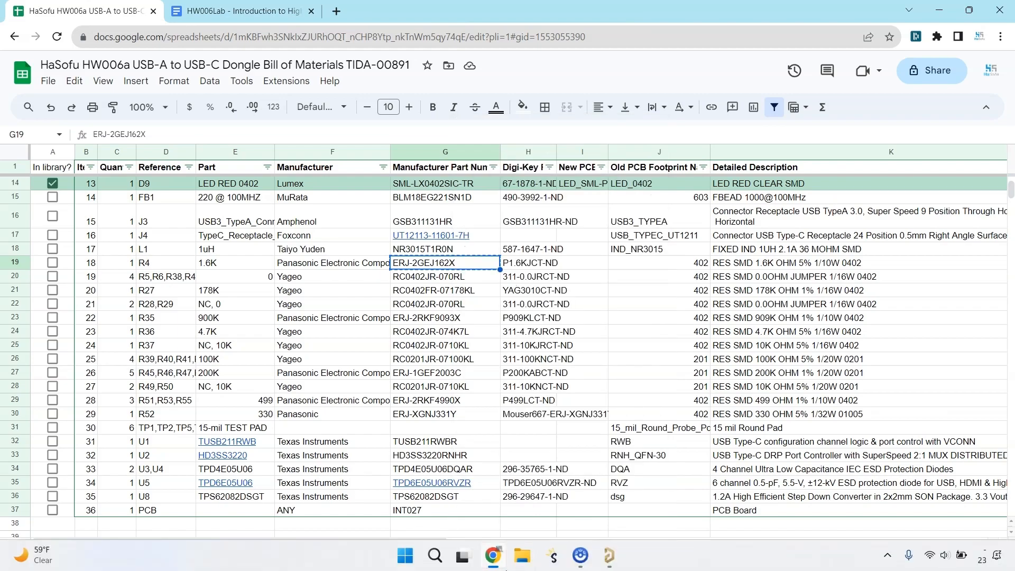
pyautogui.click(609, 555)
pyautogui.doubleClick(102, 138)
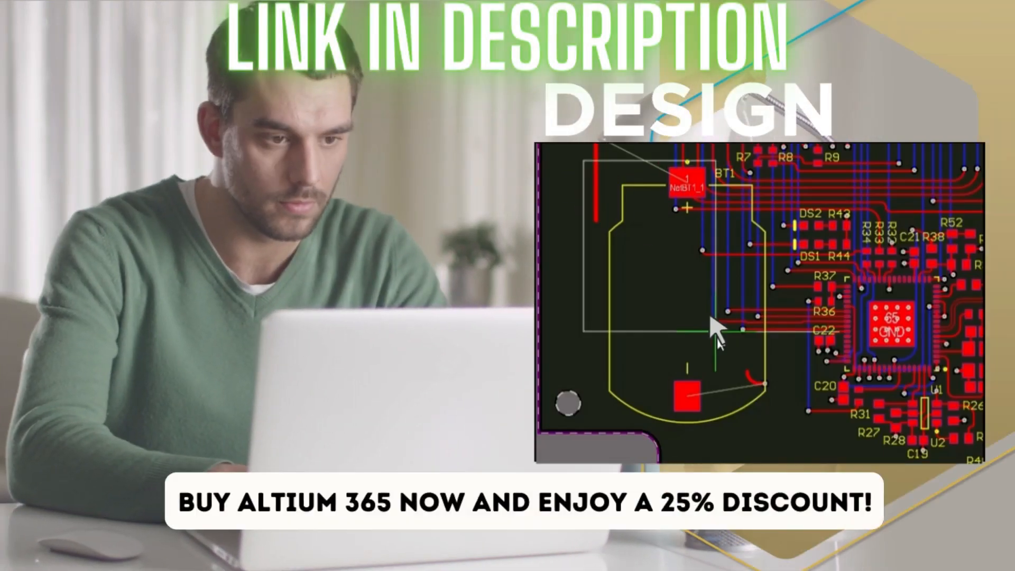
pyautogui.write('Rotate this battery holder 45 degrees')
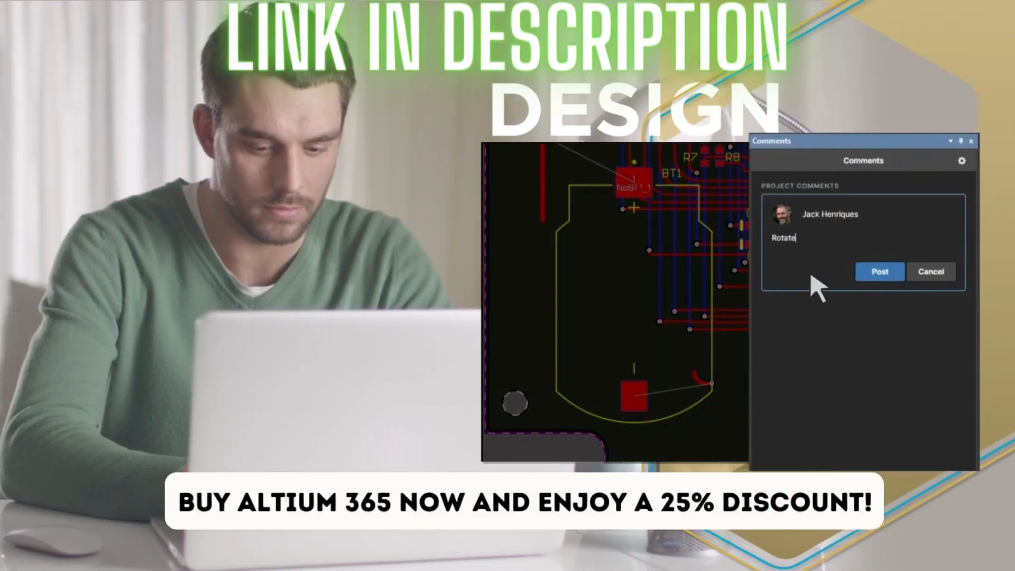
pyautogui.click(878, 272)
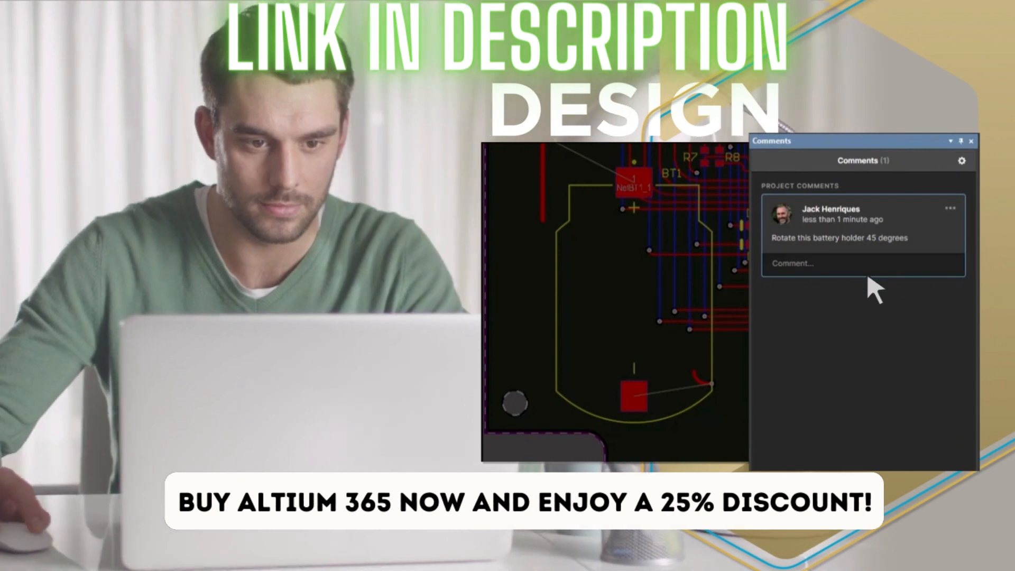
pyautogui.click(644, 280)
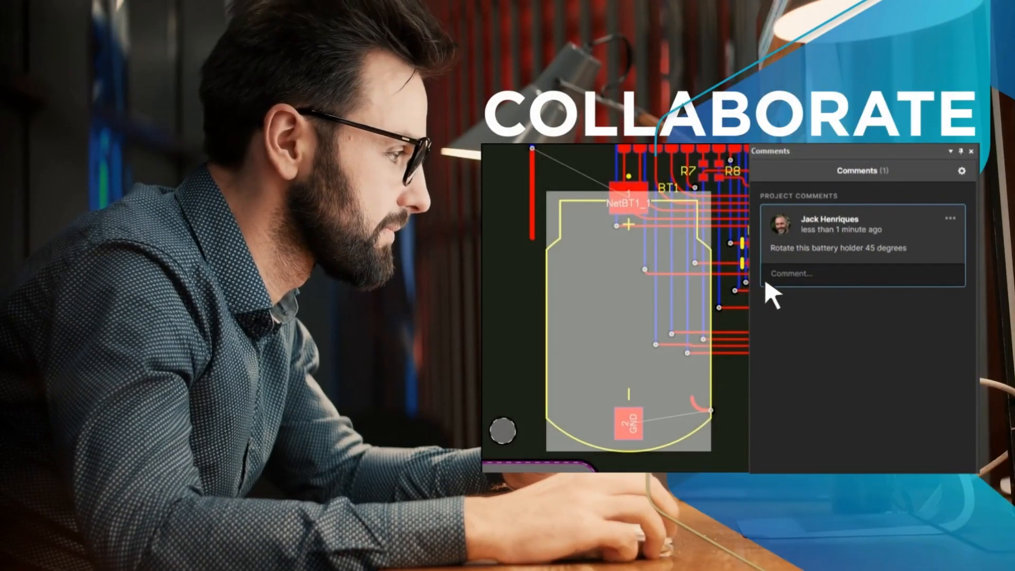
pyautogui.click(773, 278)
pyautogui.write('OK done, please update your project')
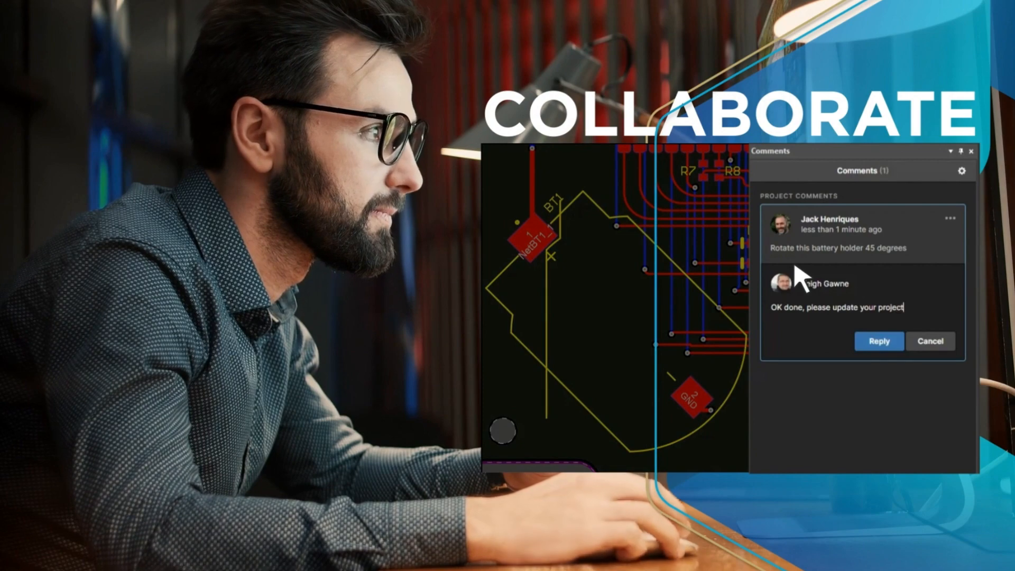
pyautogui.click(878, 341)
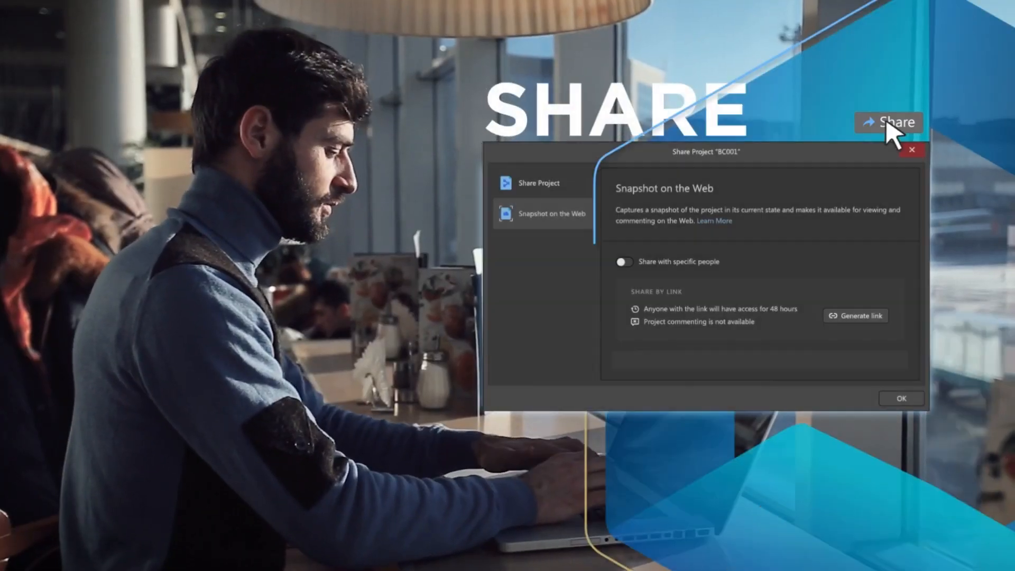
pyautogui.click(656, 261)
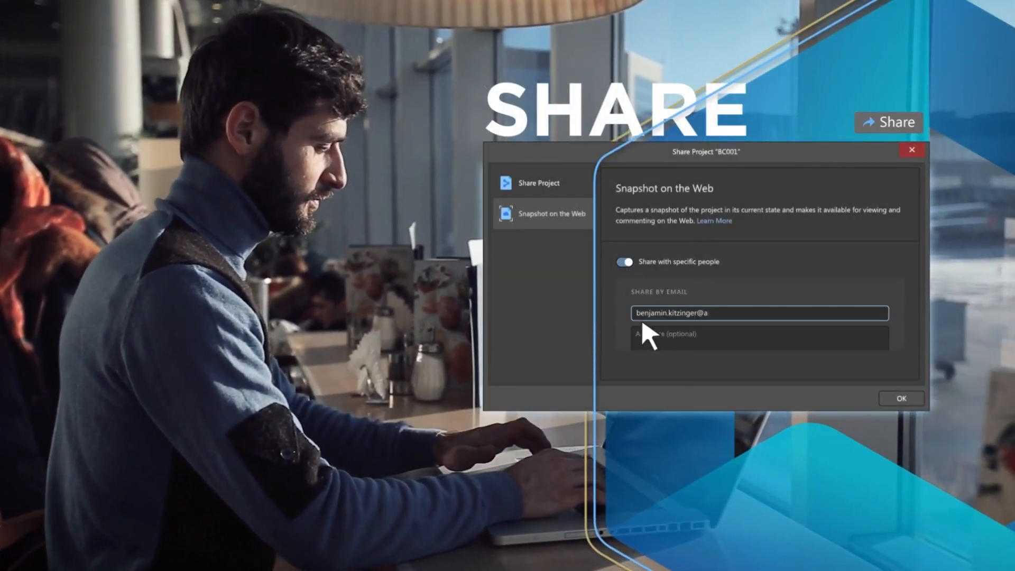
pyautogui.click(893, 409)
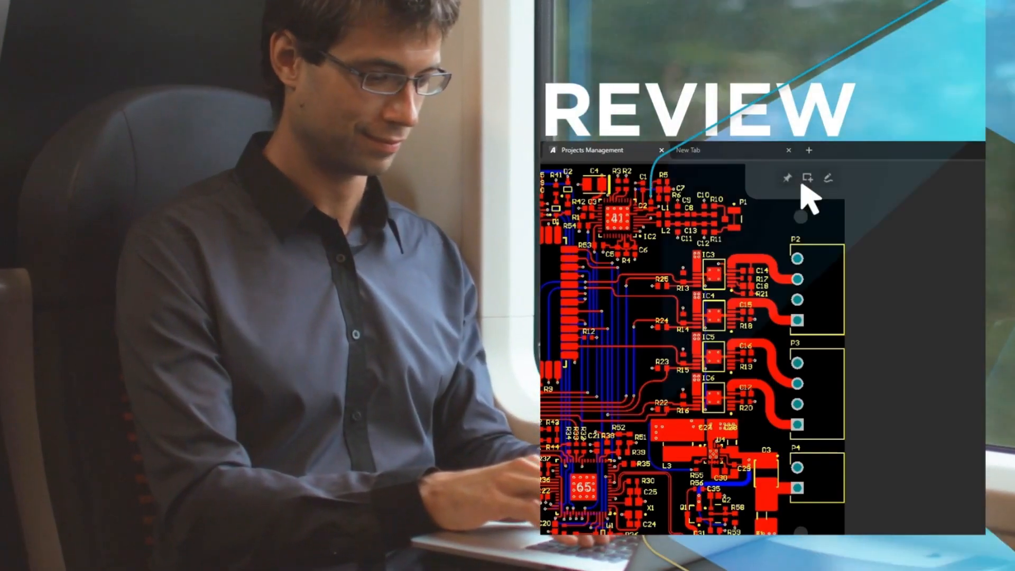
pyautogui.click(808, 179)
pyautogui.moveTo(762, 195); pyautogui.dragTo(878, 545)
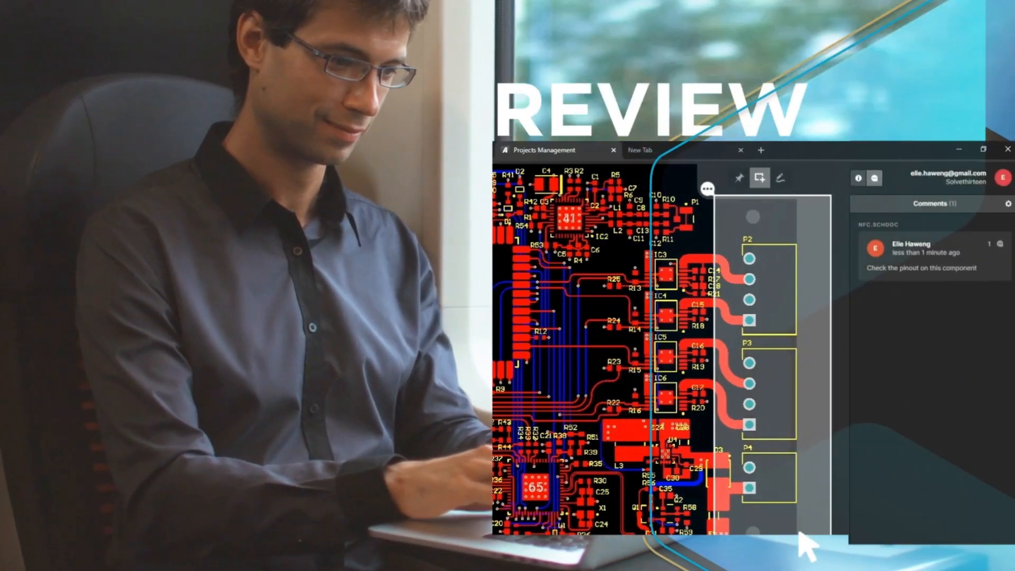
pyautogui.write('Need to check the availability of th')
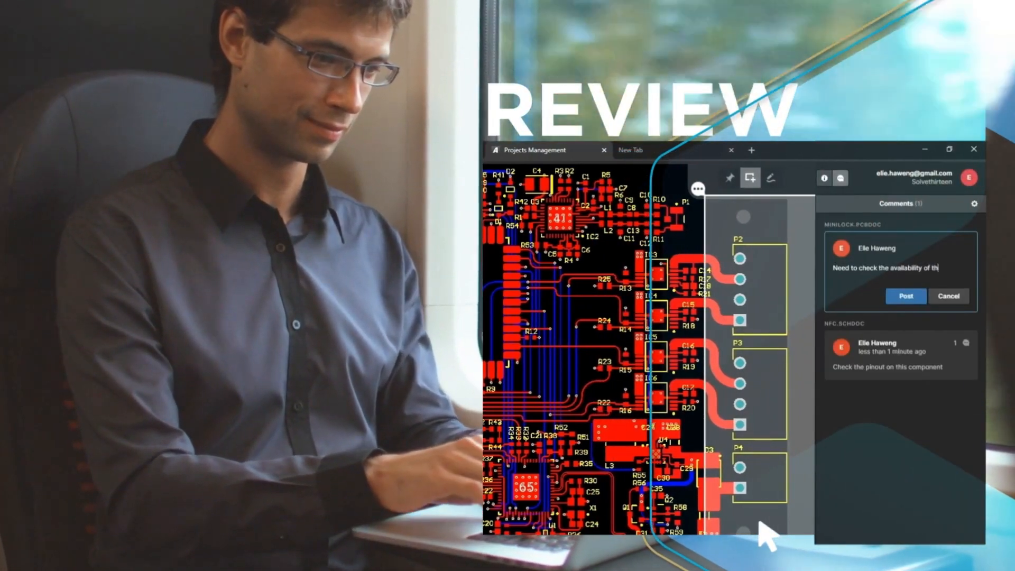
pyautogui.write('ese connectors')
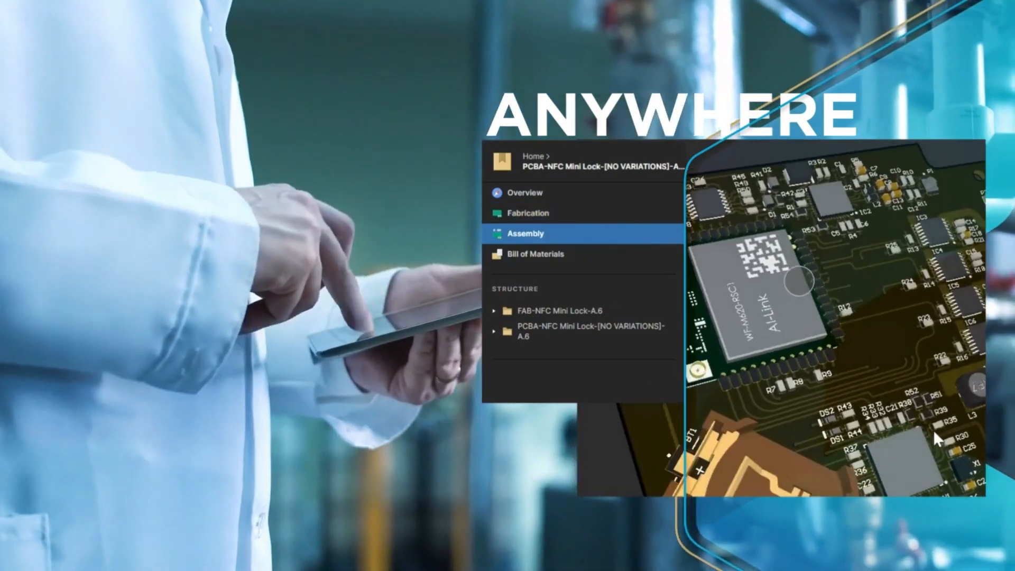
pyautogui.moveTo(934, 430); pyautogui.dragTo(852, 407)
pyautogui.click(580, 254)
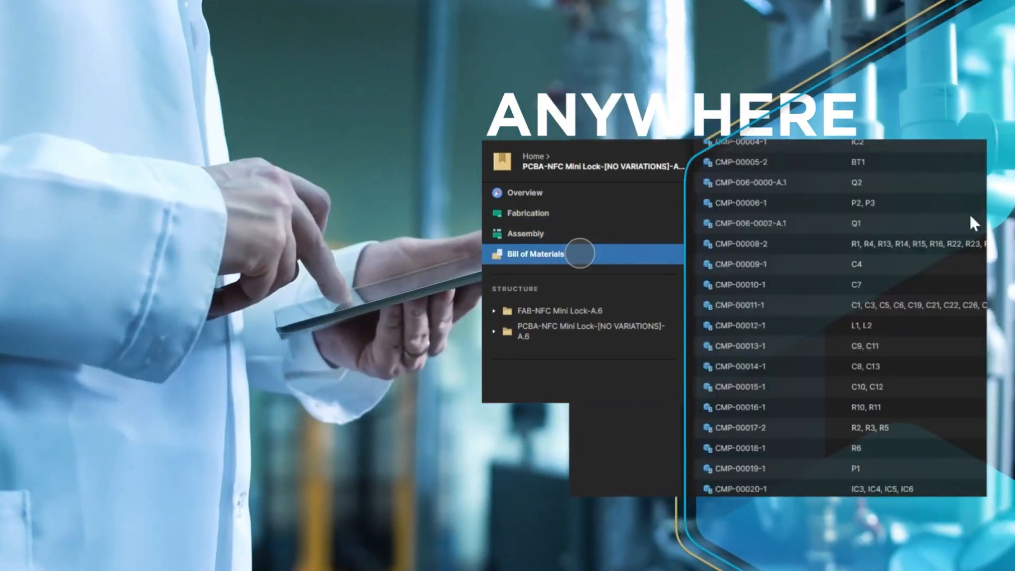
pyautogui.scroll(-2, 828, 194)
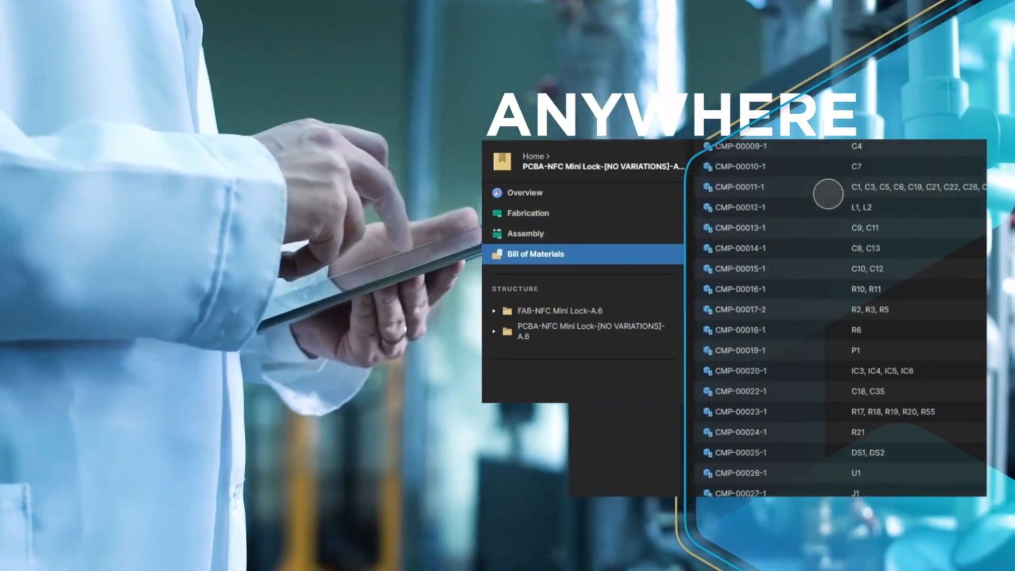
pyautogui.scroll(-4, 828, 194)
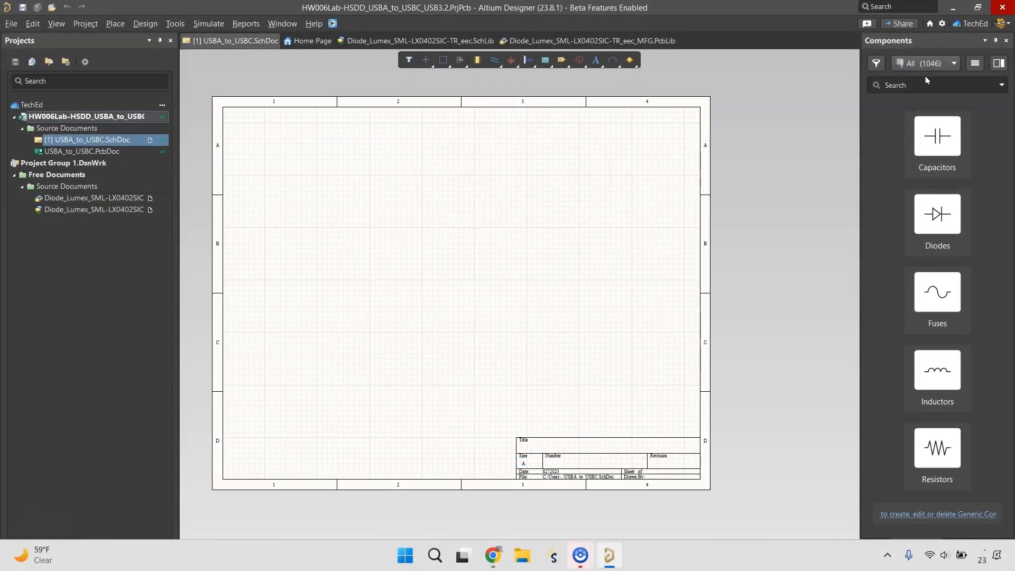
# Search the component libraries for the copied part number ERJ-2GEJ162X and widen the results area
pyautogui.click(923, 84)
pyautogui.hotkey('ctrl', 'v')
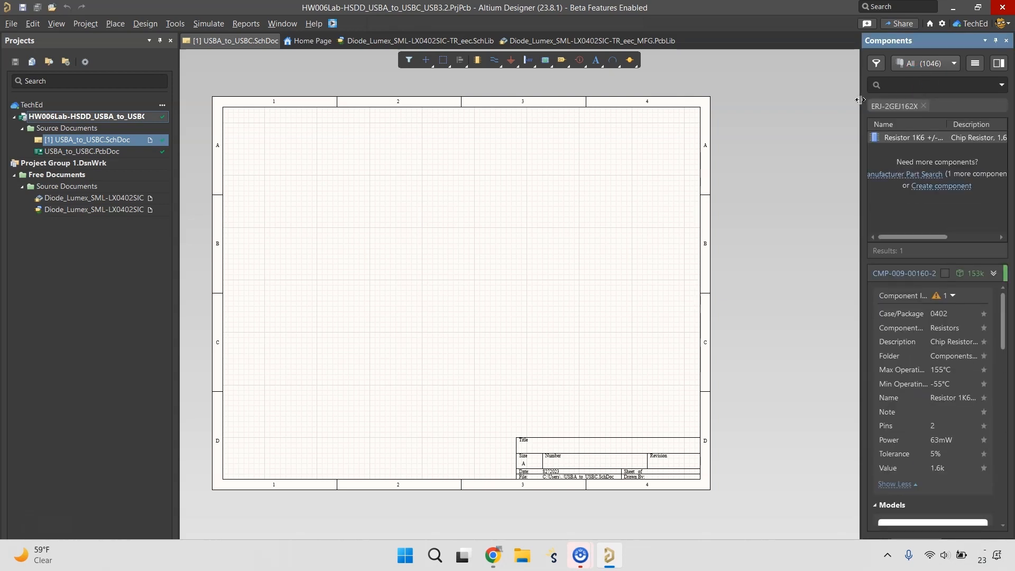
pyautogui.moveTo(860, 100); pyautogui.dragTo(679, 129)
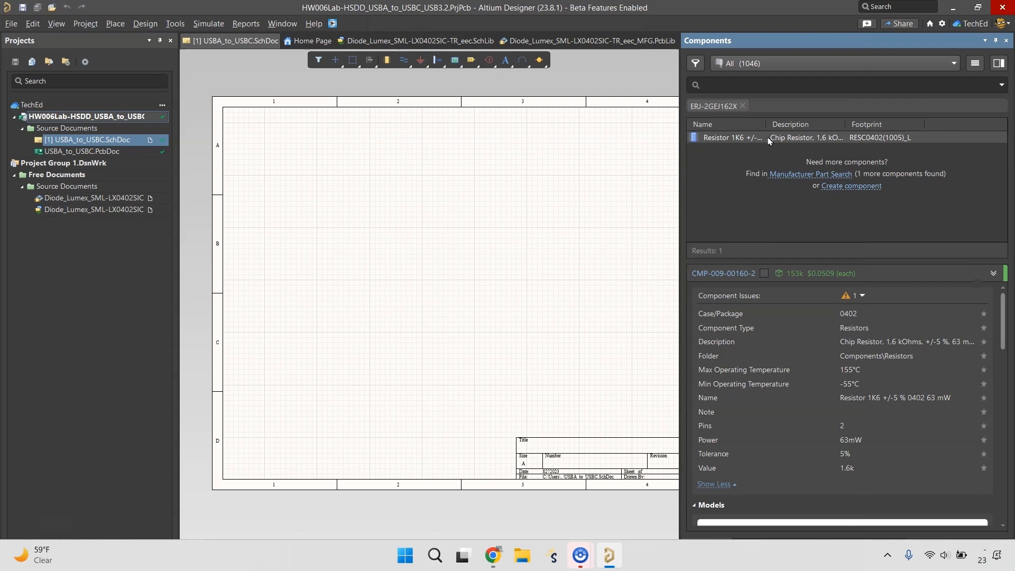
# Place the 1.6k resistor from the search results on the schematic sheet
pyautogui.moveTo(763, 127); pyautogui.dragTo(489, 177)
pyautogui.keyDown('ctrl'); pyautogui.scroll(5, 562, 186); pyautogui.keyUp('ctrl')
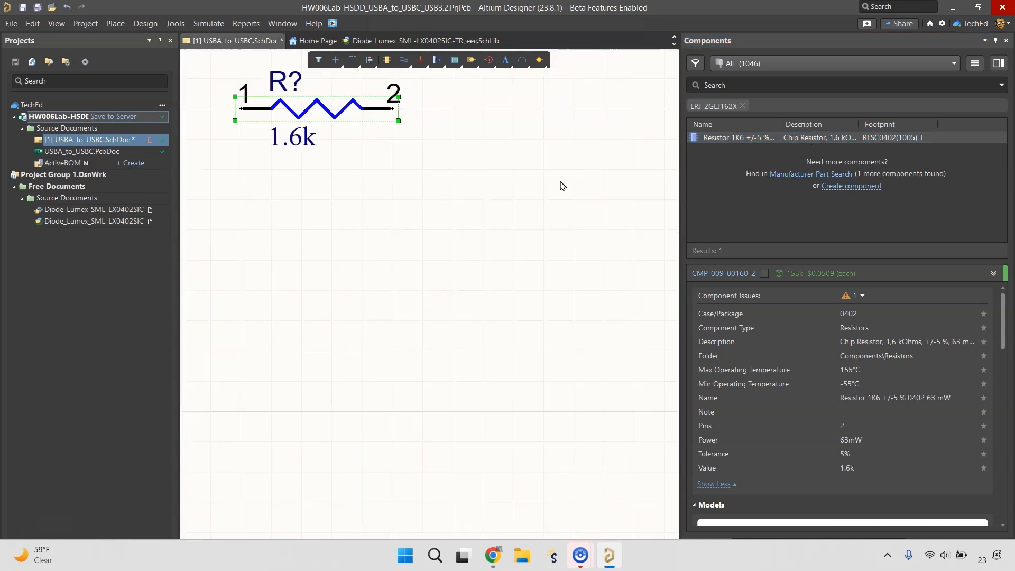
pyautogui.moveTo(367, 195); pyautogui.dragTo(442, 275, button='right')
# Examine the placed resistor's properties and part choices, comparing them with R4's part number in the spreadsheet
pyautogui.press('F11')
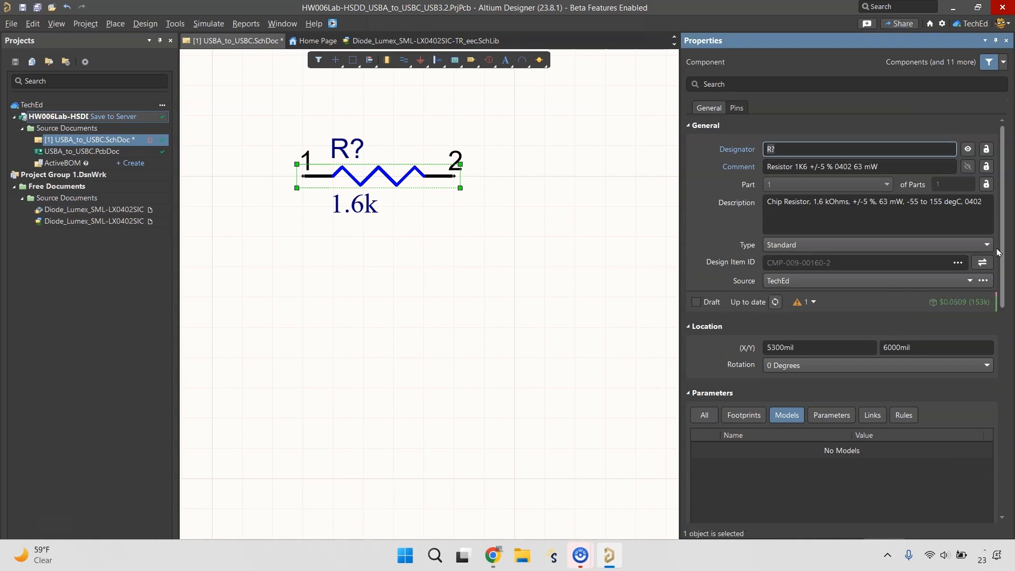
pyautogui.moveTo(998, 253); pyautogui.dragTo(1013, 456)
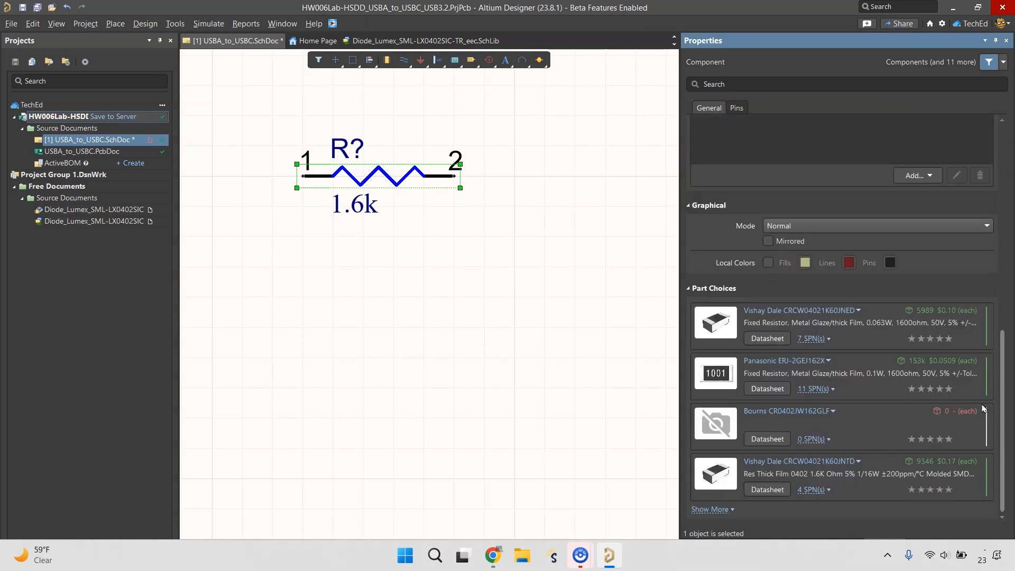
pyautogui.click(493, 555)
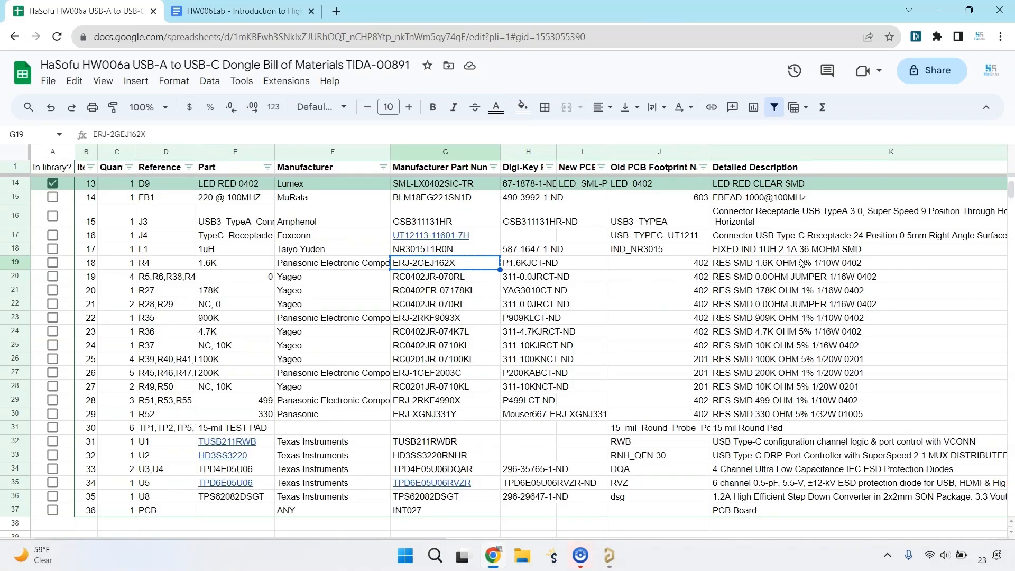
pyautogui.click(608, 555)
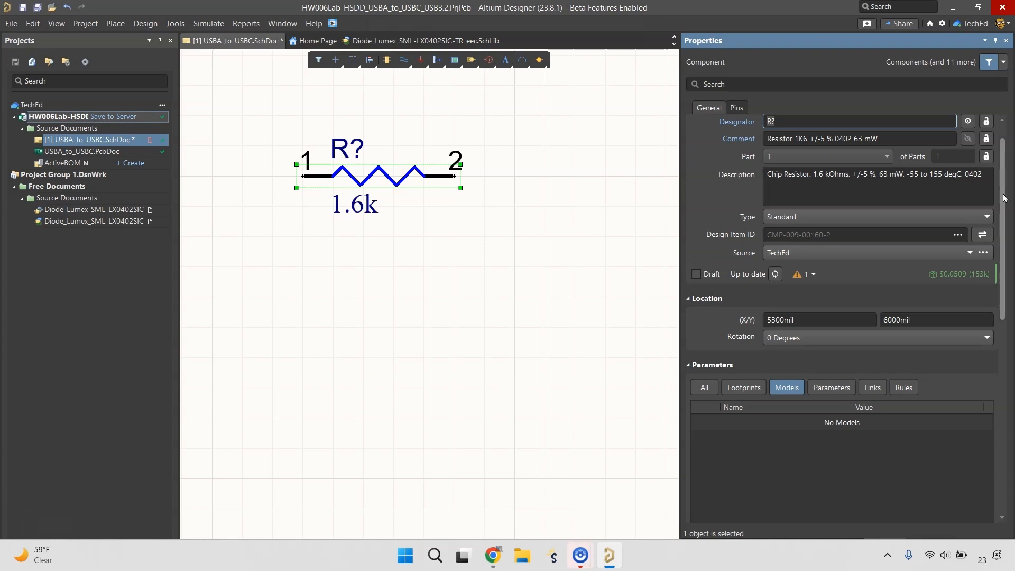
pyautogui.scroll(1, 1004, 151)
pyautogui.moveTo(1005, 152); pyautogui.dragTo(1011, 98)
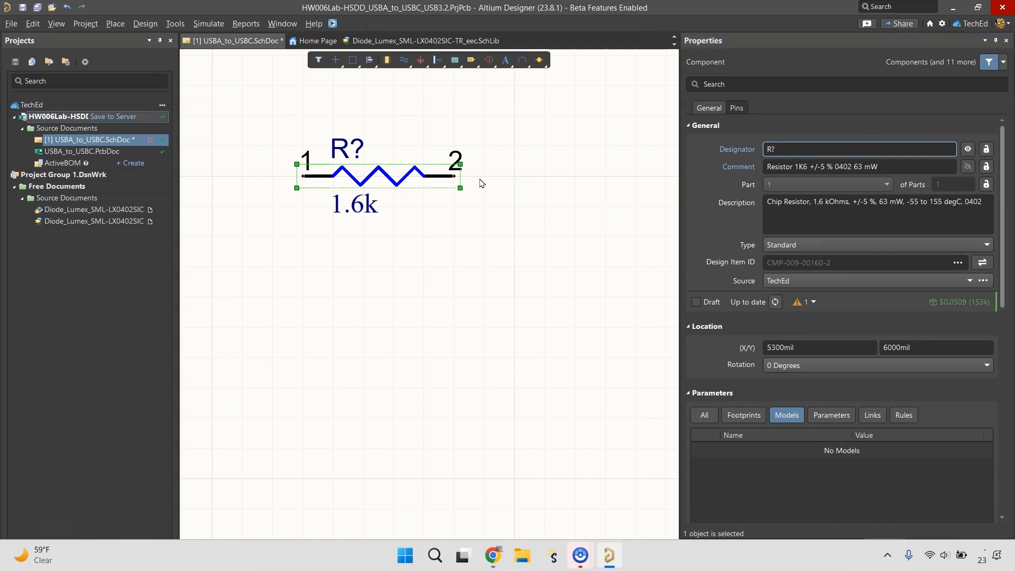
# Delete the placed resistor from the schematic and mark R4 as in the library in the bill of materials spreadsheet
pyautogui.press('Delete')
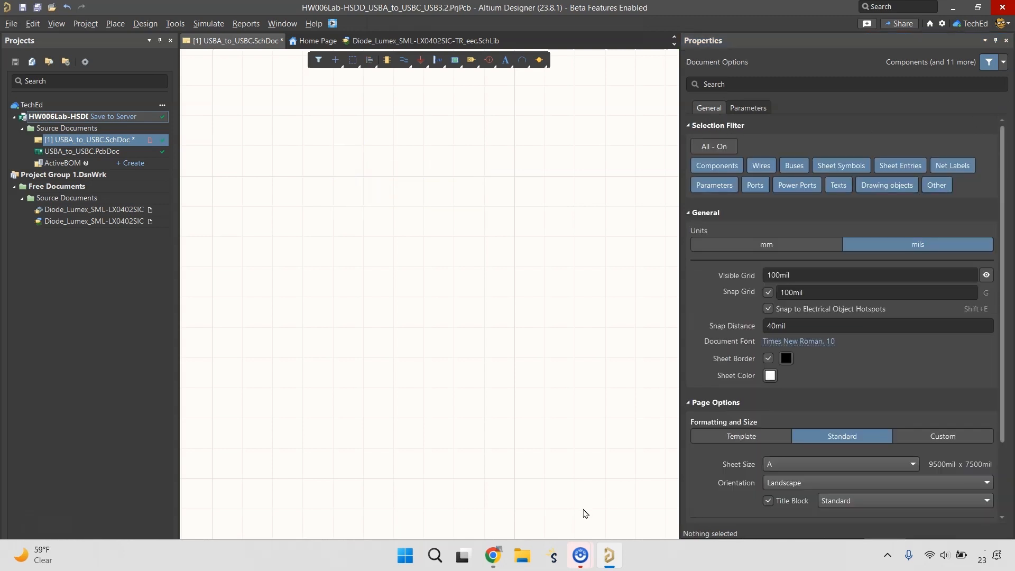
pyautogui.click(493, 555)
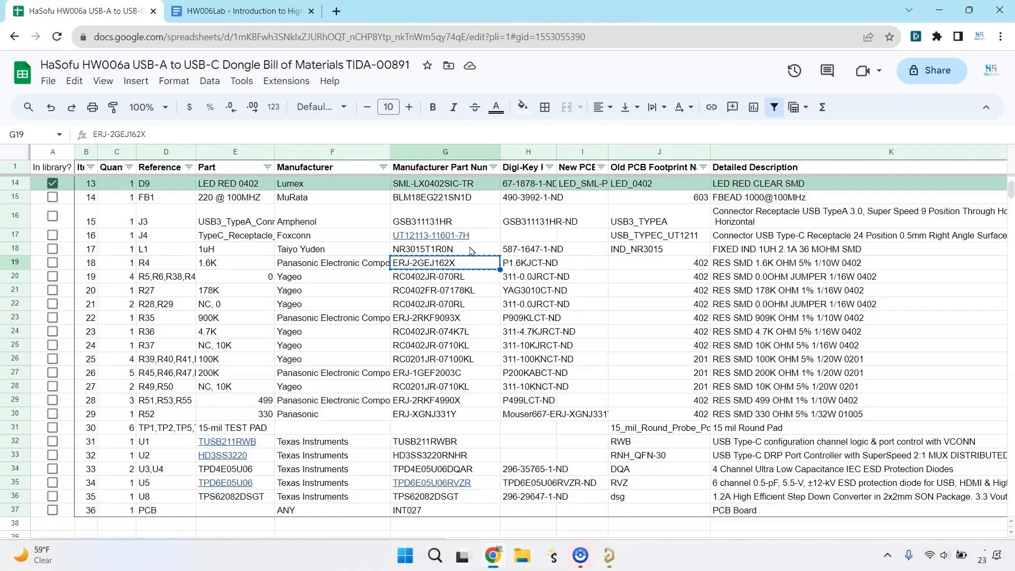
pyautogui.click(53, 262)
# Copy R4's detailed description "RES SMD 1.6K OHM 5% 1/10W 0402" from the spreadsheet
pyautogui.click(782, 266)
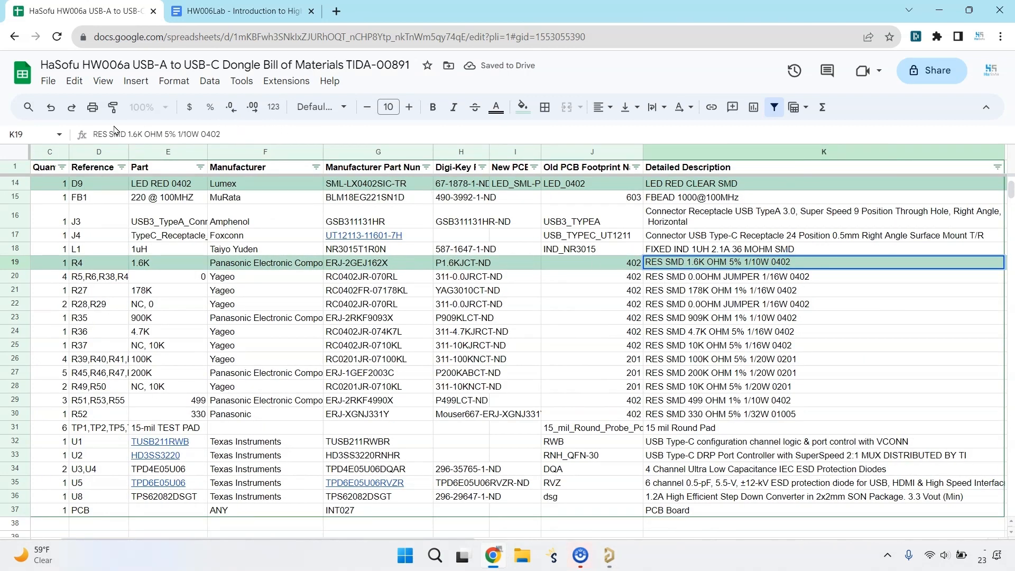
pyautogui.tripleClick(187, 134)
pyautogui.rightClick(188, 136)
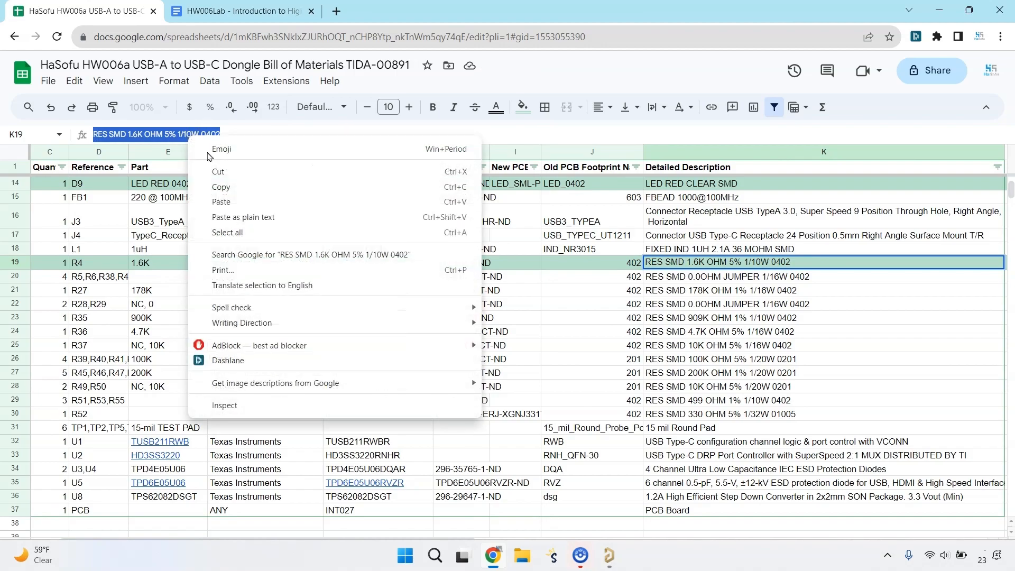
pyautogui.click(227, 186)
# Switch to Altium Designer, widen the component list's Name column and open the existing 1.6K 0402 resistor in the component editor
pyautogui.hotkey('alt', 'Tab')
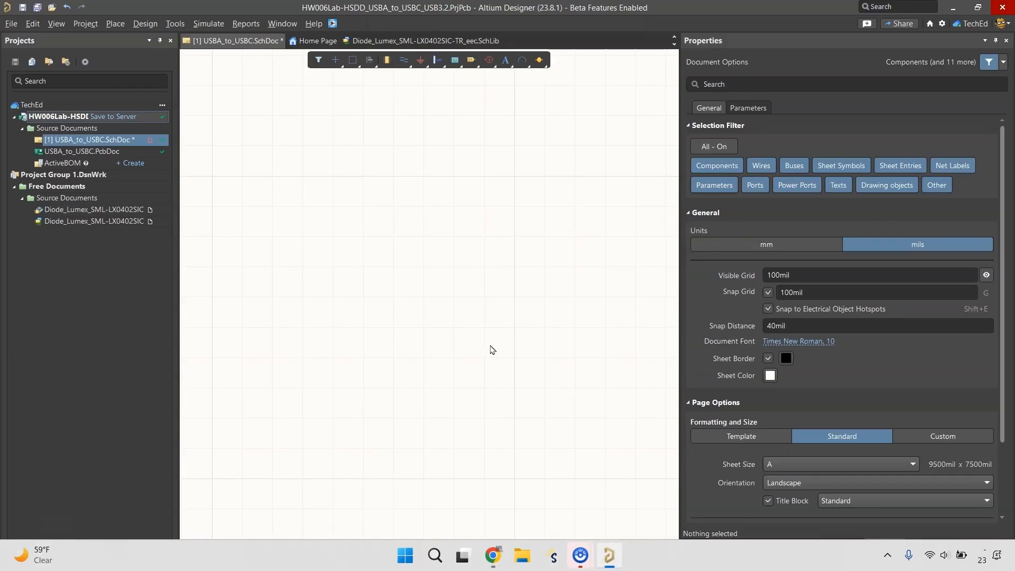
pyautogui.click(719, 548)
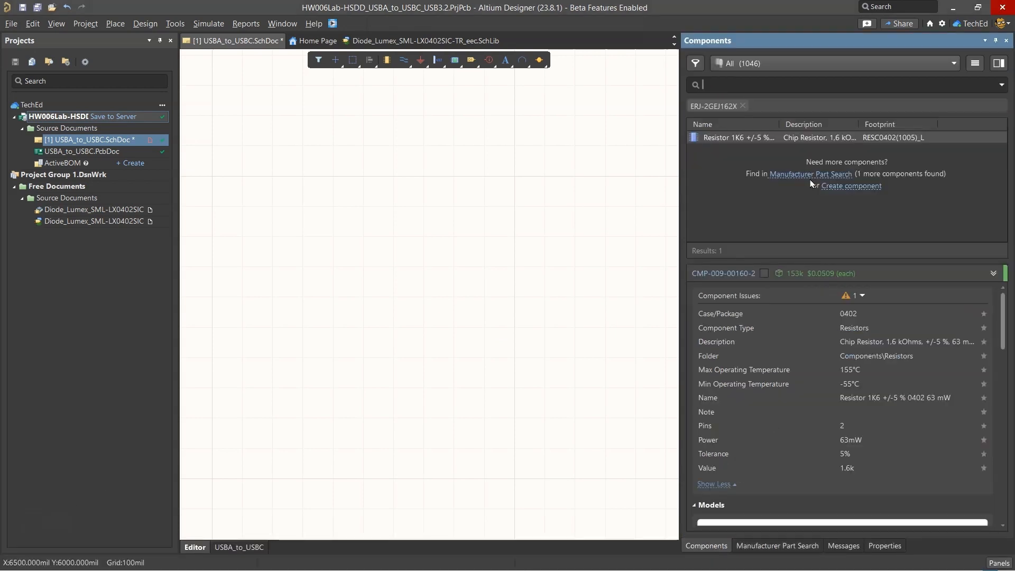
pyautogui.click(742, 138)
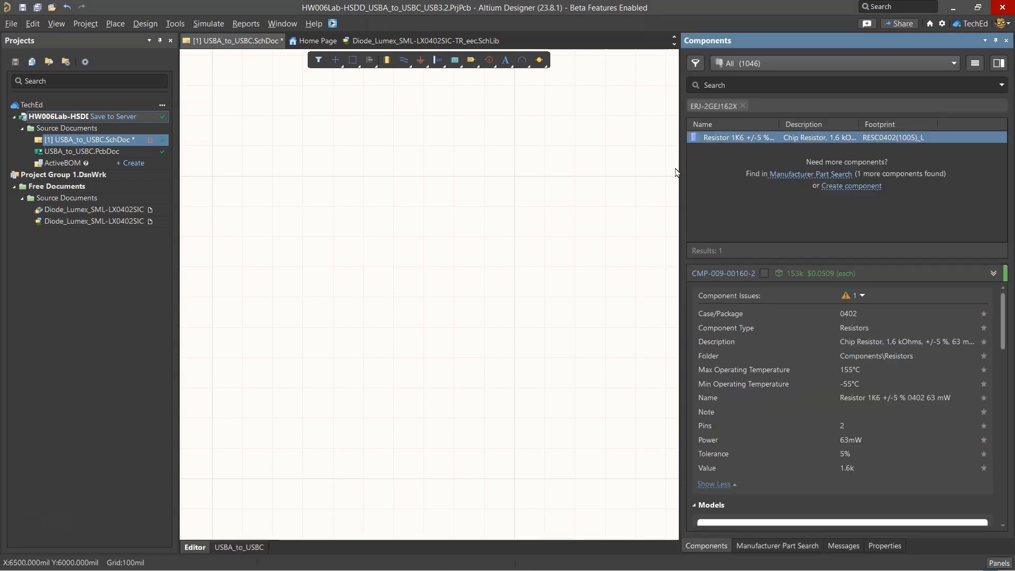
pyautogui.moveTo(681, 165); pyautogui.dragTo(496, 167)
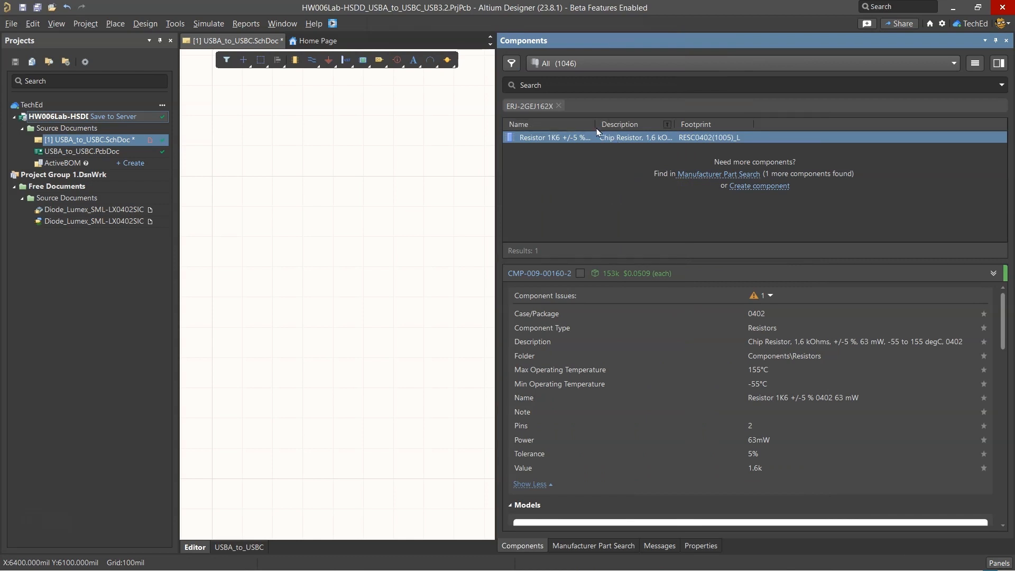
pyautogui.moveTo(593, 123); pyautogui.dragTo(689, 124)
pyautogui.rightClick(615, 135)
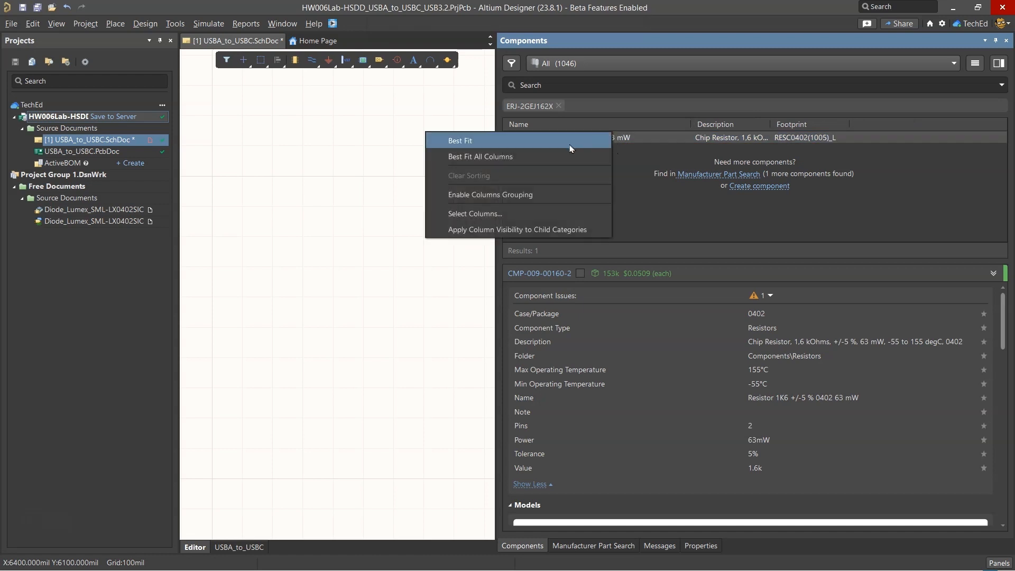
pyautogui.rightClick(609, 136)
pyautogui.click(564, 191)
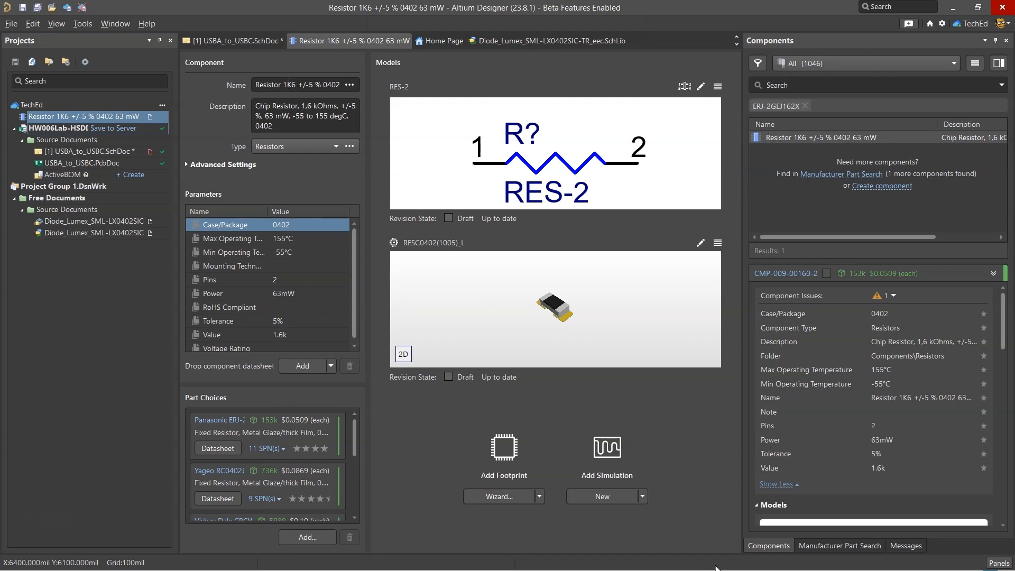
# Copy R4's manufacturer part number ERJ-2GEJ162X from the bill of materials spreadsheet
pyautogui.moveTo(664, 569)
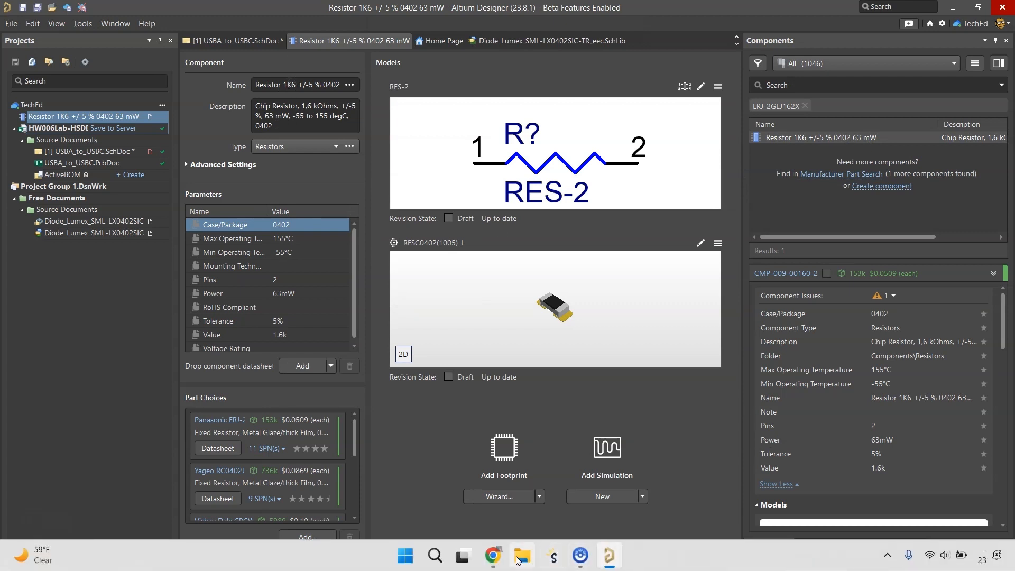
pyautogui.click(494, 556)
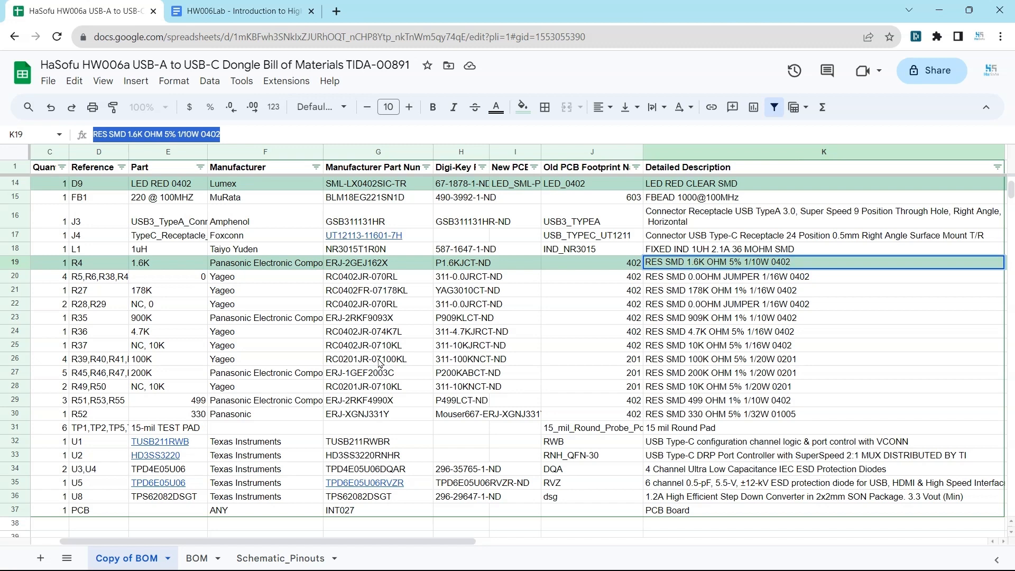
pyautogui.click(377, 263)
pyautogui.doubleClick(127, 135)
pyautogui.hotkey('ctrl', 'a')
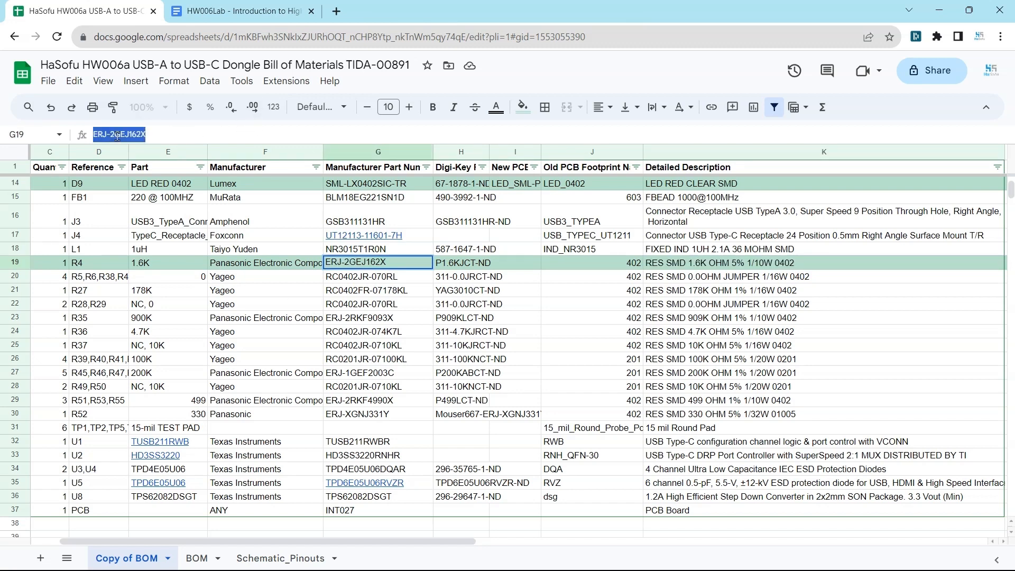
pyautogui.rightClick(113, 135)
pyautogui.click(180, 189)
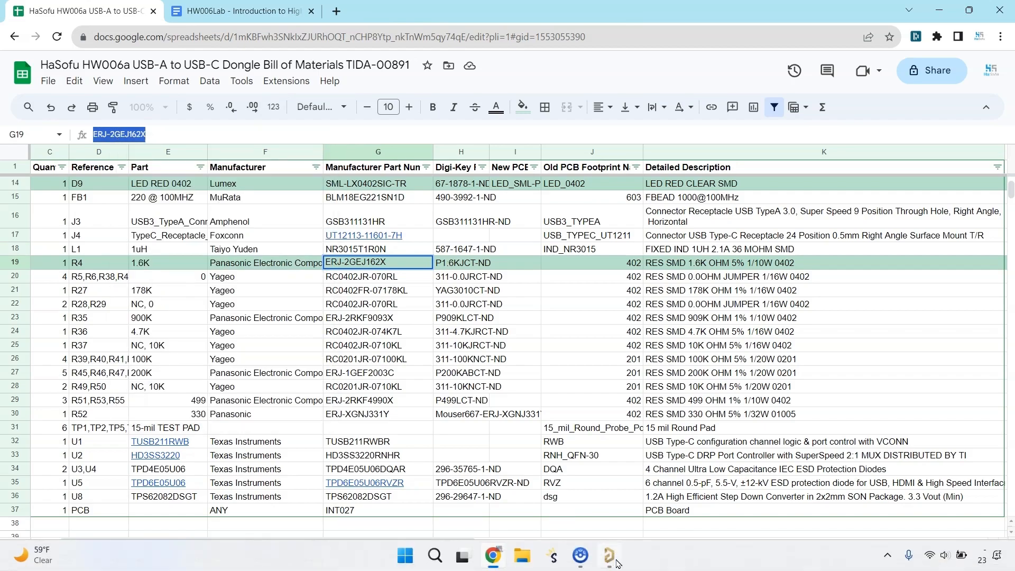
# Switch to Altium Designer, close the existing resistor's component document and clear the ERJ-2GEJ162X filter from the component search
pyautogui.click(610, 561)
pyautogui.rightClick(342, 49)
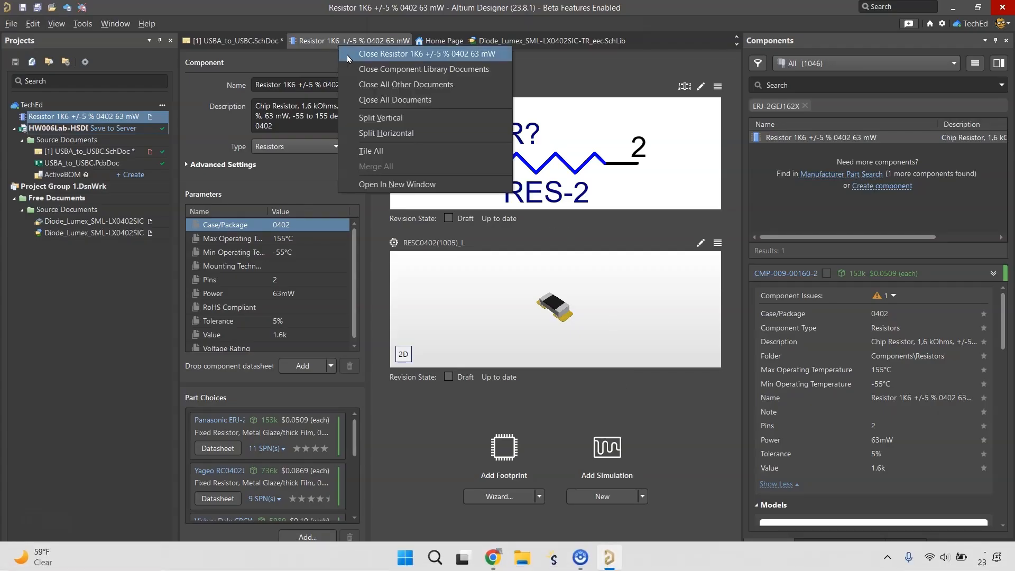
pyautogui.click(370, 63)
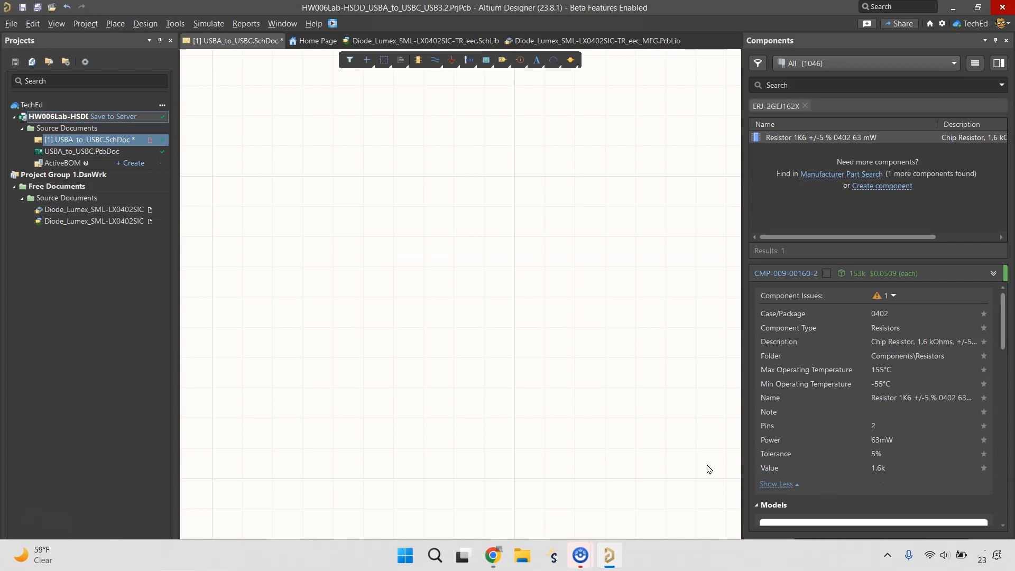
pyautogui.moveTo(573, 558)
pyautogui.click(633, 496)
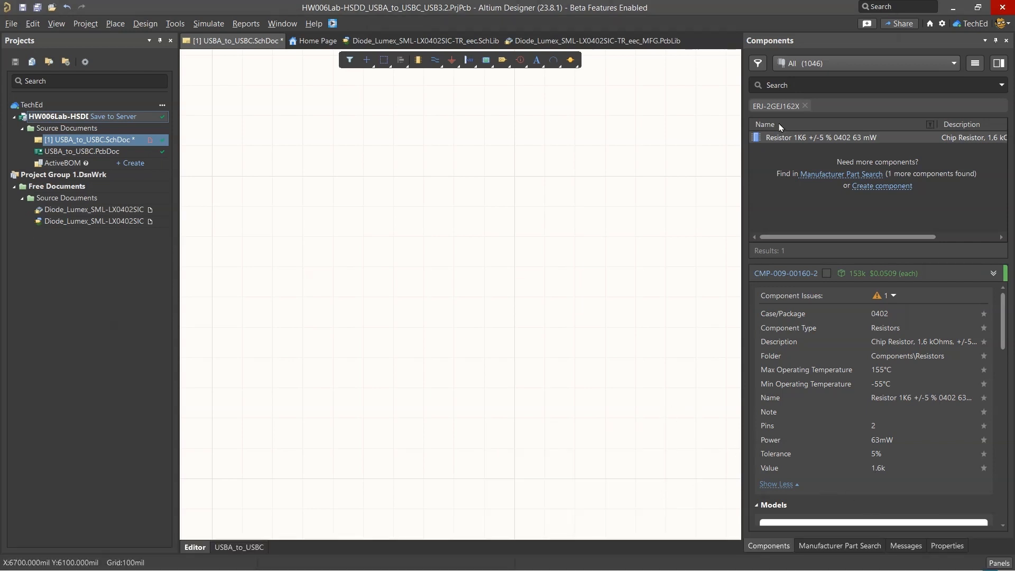
pyautogui.click(805, 106)
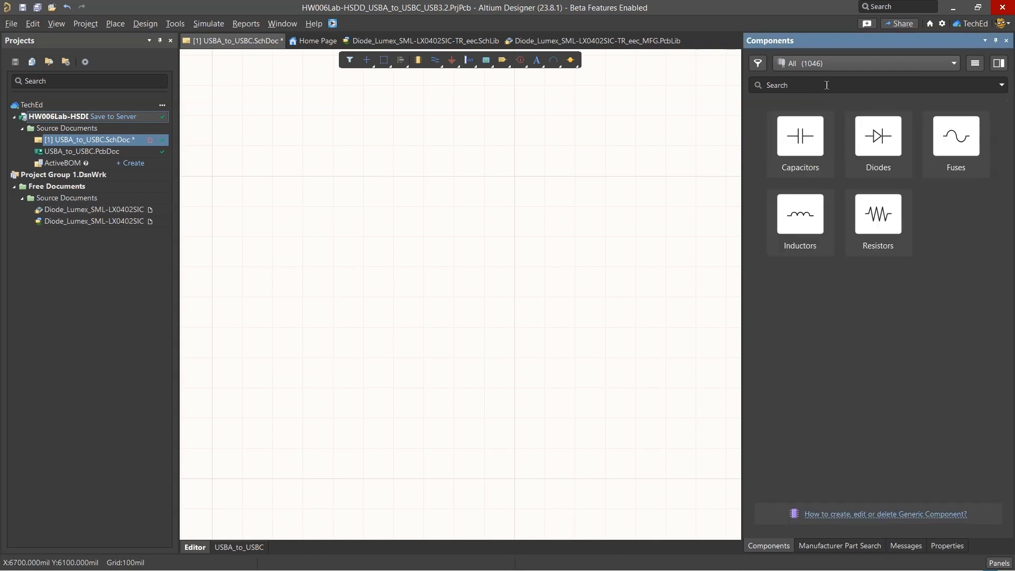
# Search the manufacturer parts for ERJ-2GEJ162X and show the supplier offers for the Panasonic resistor
pyautogui.click(840, 545)
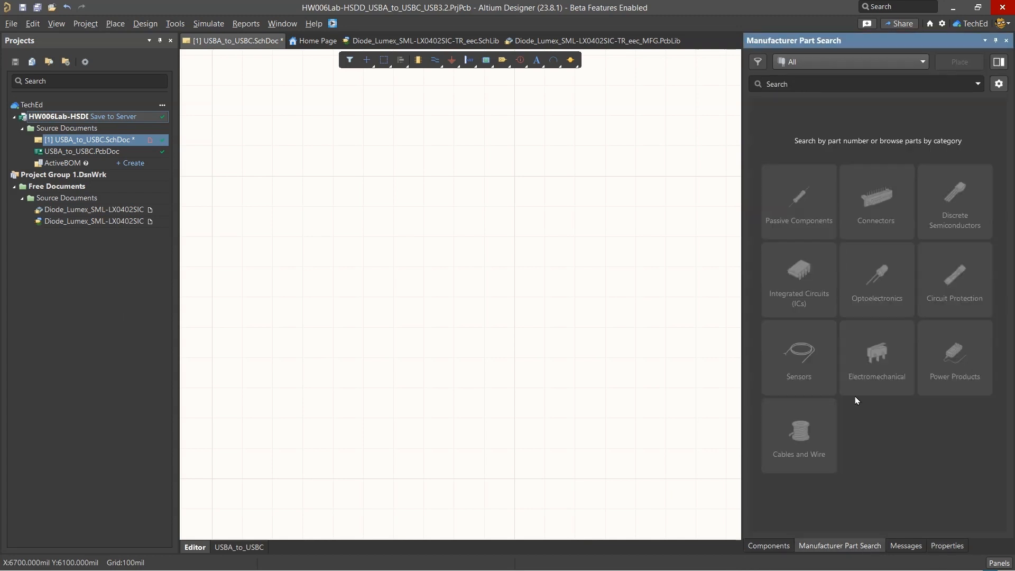
pyautogui.click(841, 91)
pyautogui.hotkey('ctrl', 'v')
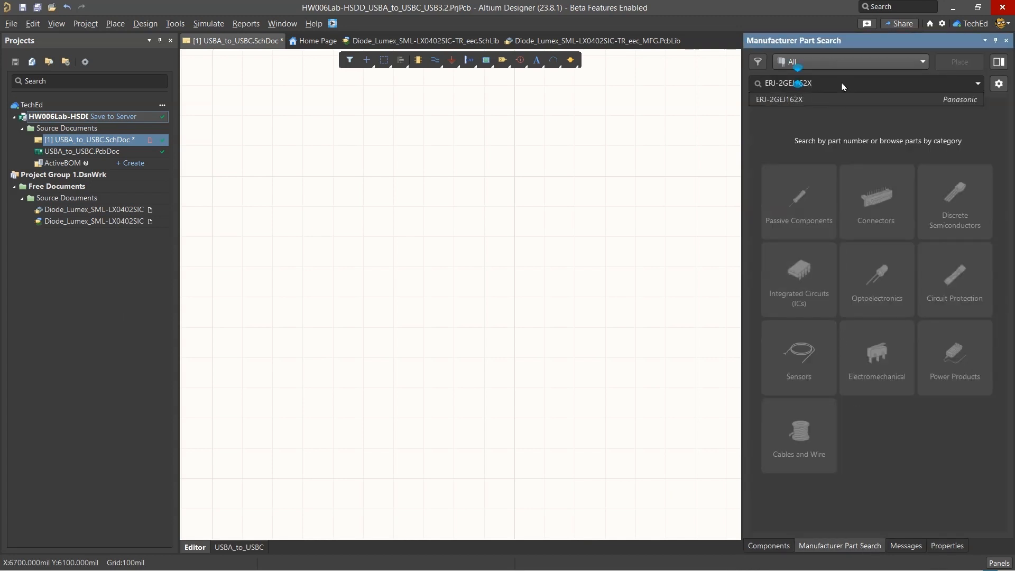
pyautogui.press('Return')
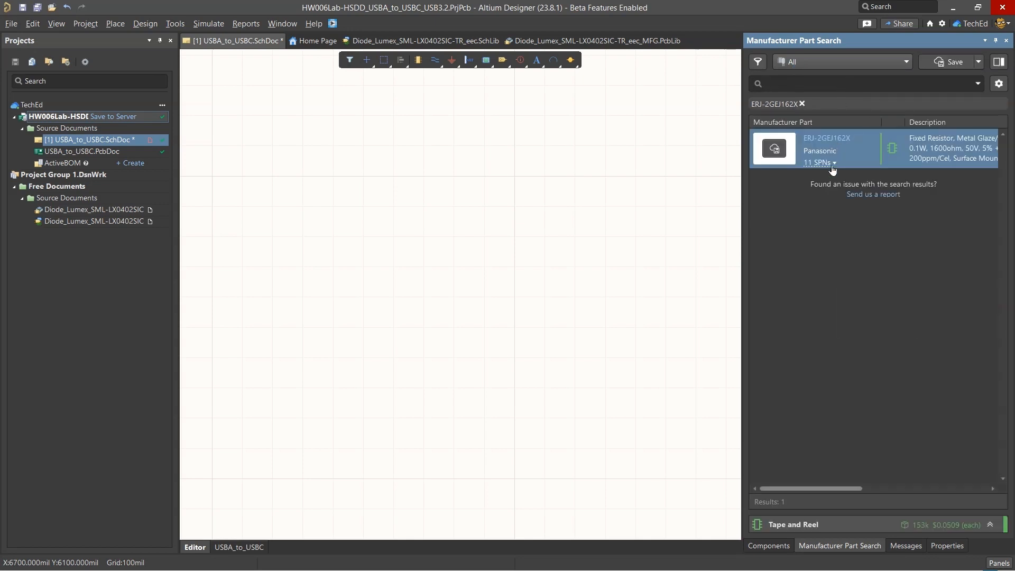
pyautogui.click(830, 164)
pyautogui.click(855, 241)
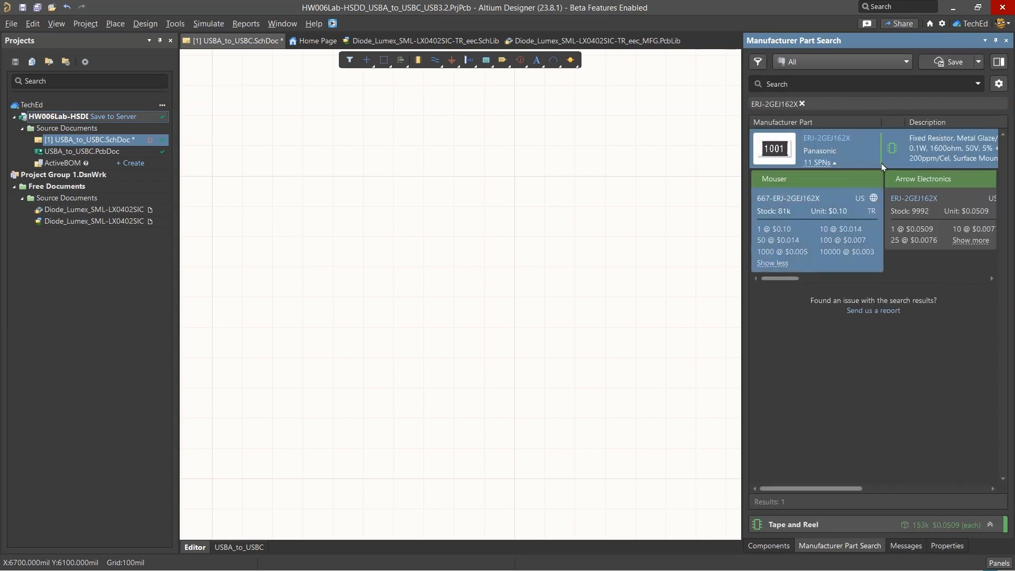
# Save the Panasonic ERJ-2GEJ162X to the workspace as a new component of type Resistors
pyautogui.rightClick(906, 142)
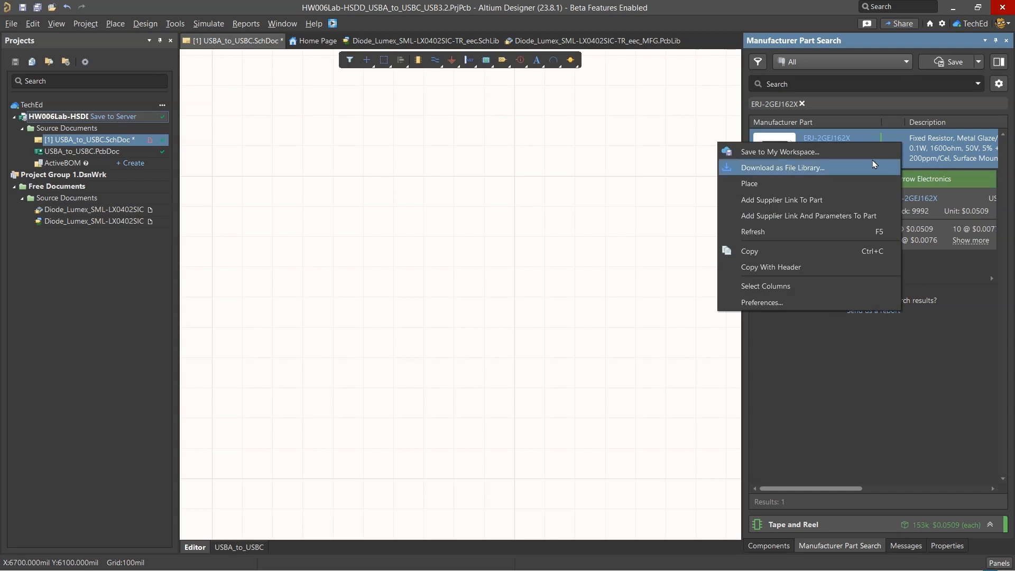
pyautogui.click(844, 152)
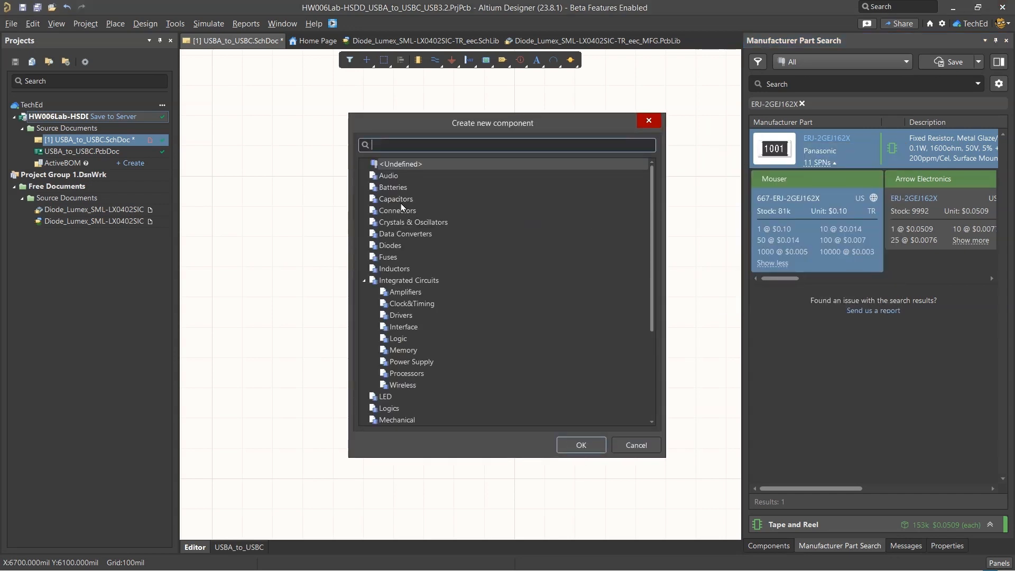
pyautogui.write('resistor')
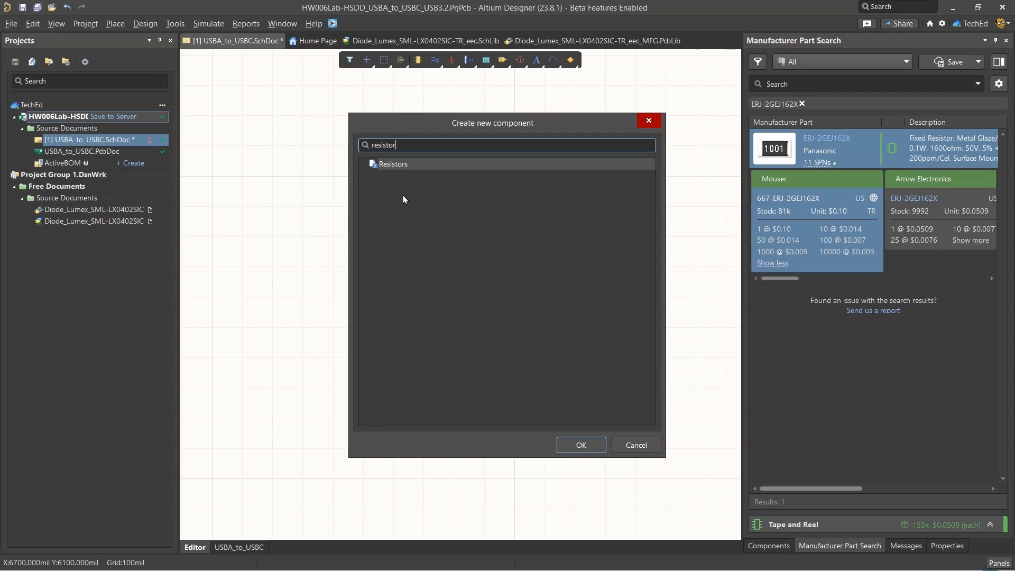
pyautogui.click(590, 441)
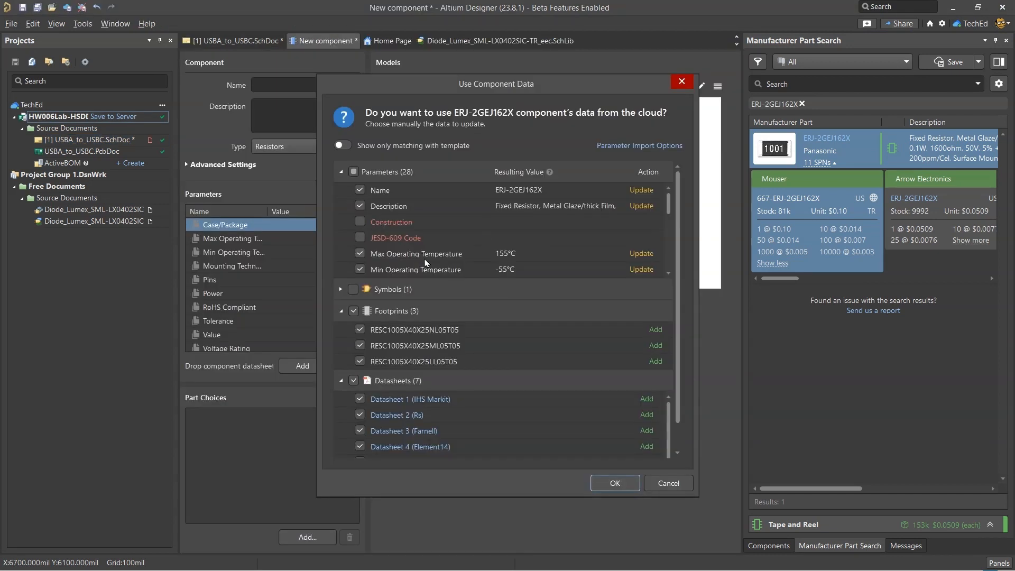
# Review the ERJ-2GEJ162X cloud parameters and import the selected parameters, three footprints and datasheets into the new component
pyautogui.scroll(-1, 471, 302)
pyautogui.scroll(1, 526, 336)
pyautogui.scroll(-4, 497, 265)
pyautogui.scroll(1, 455, 240)
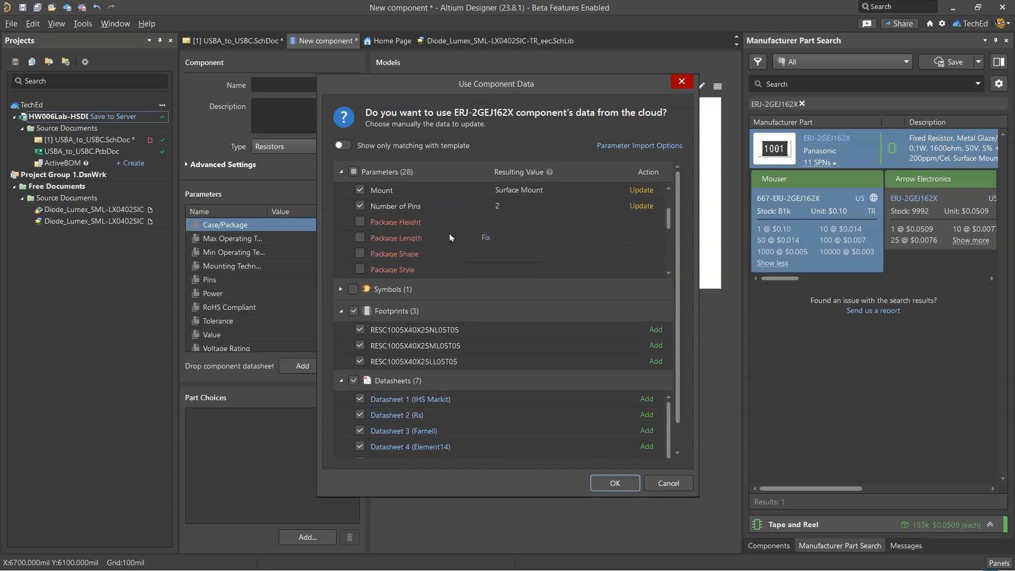
pyautogui.click(360, 221)
pyautogui.scroll(-3, 449, 238)
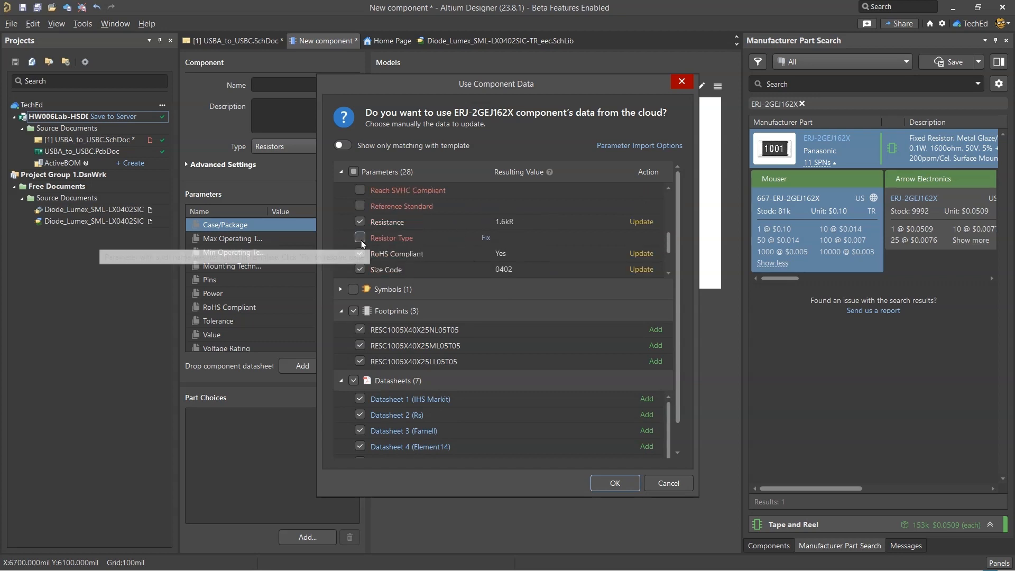
pyautogui.click(360, 237)
pyautogui.click(361, 238)
pyautogui.scroll(1, 465, 255)
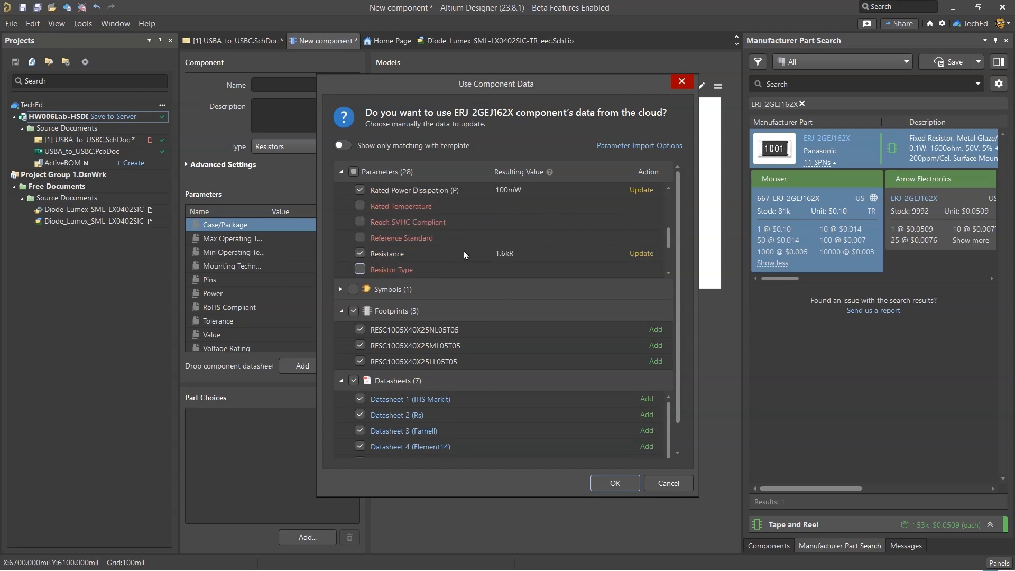
pyautogui.click(615, 483)
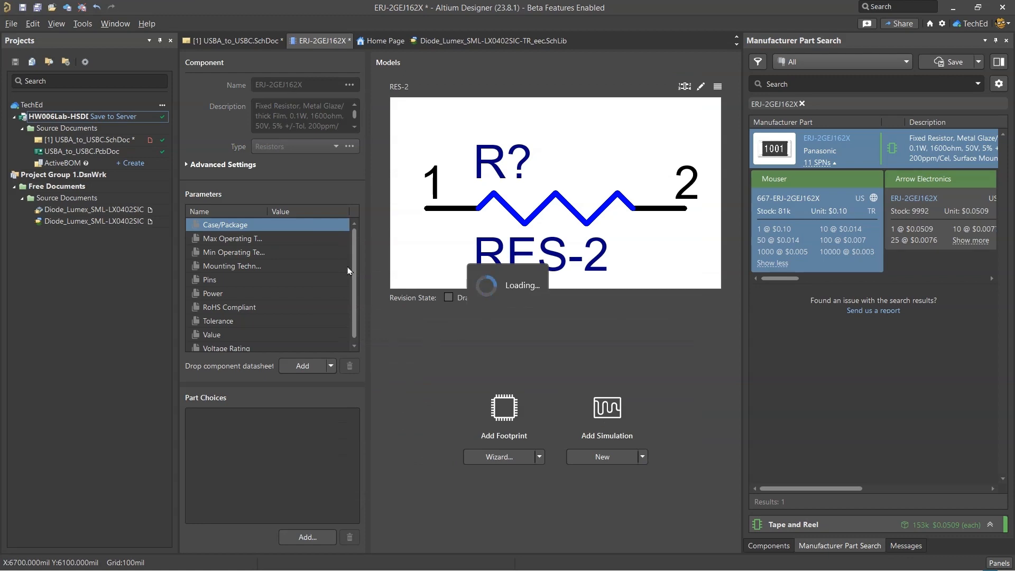
# Name the new component "RES SMD 1.6K OHM 5% 1/10W 0402", using R4's detailed description from the spreadsheet
pyautogui.hotkey('alt', 'Tab')
pyautogui.hotkey('alt', 'Tab')
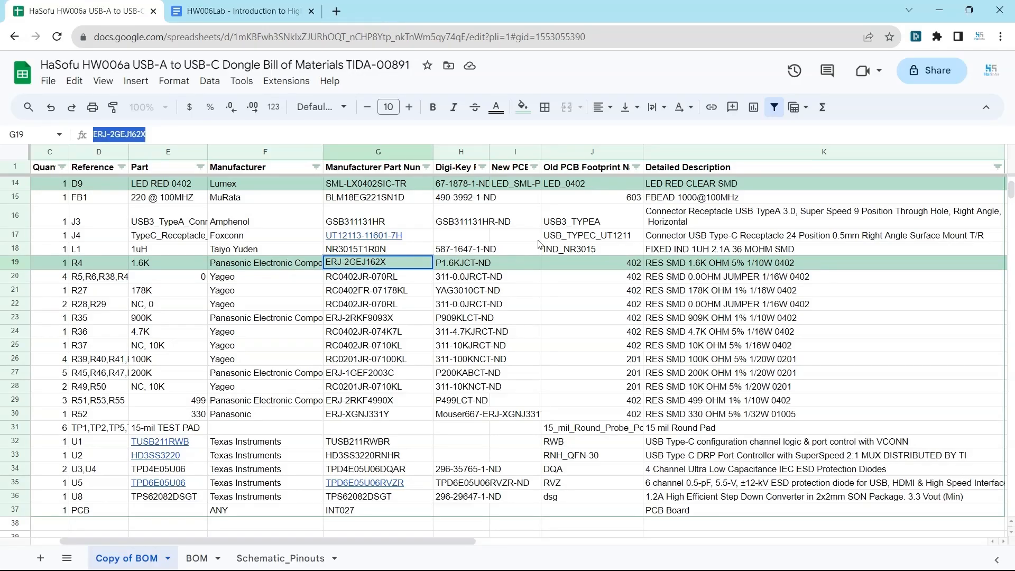
pyautogui.click(712, 263)
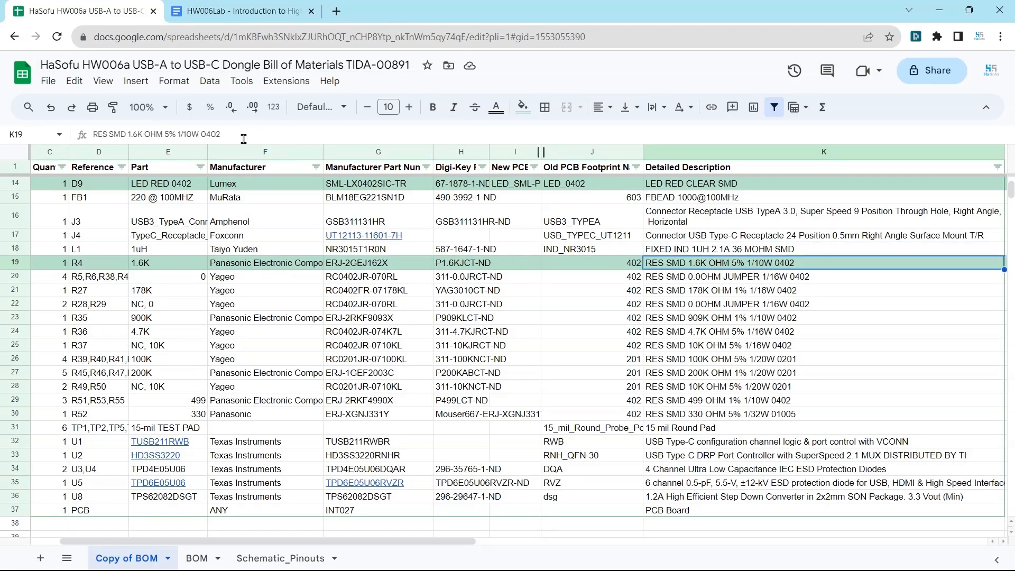
pyautogui.hotkey('alt', 'Tab')
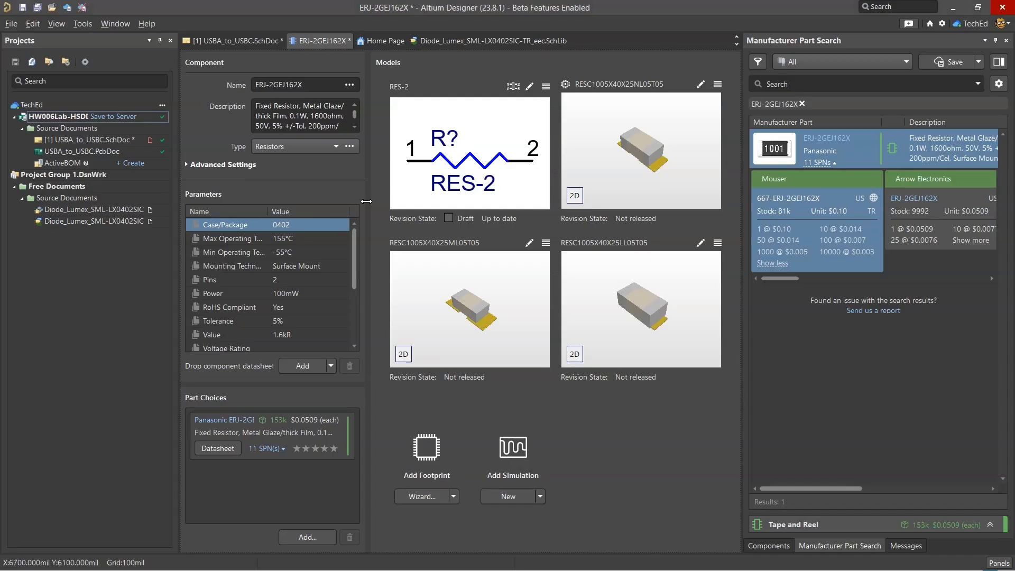
pyautogui.click(310, 85)
pyautogui.write('RES SMD 1.6K OHM 5% 1/10W 0402')
pyautogui.press('Tab')
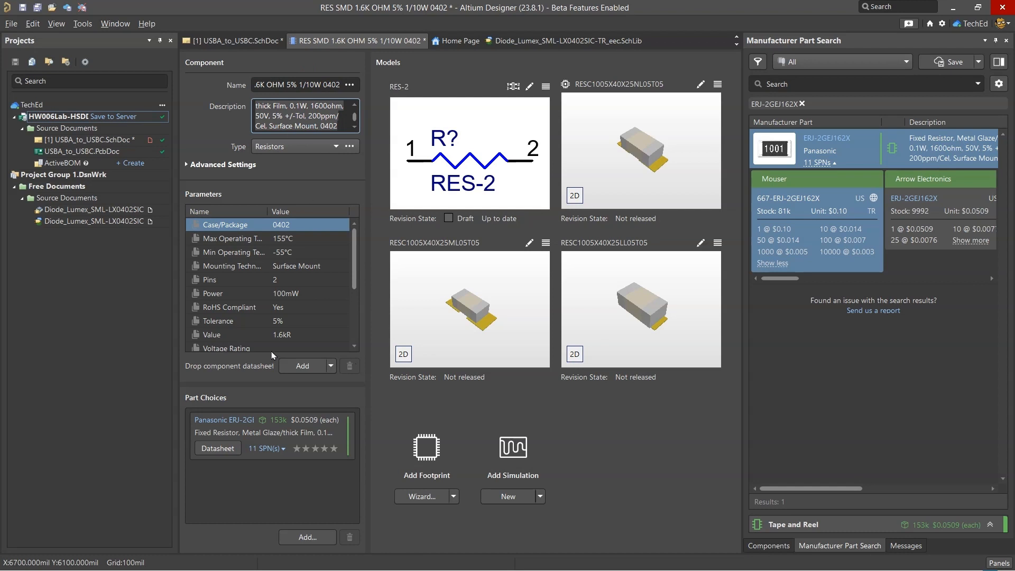
pyautogui.moveTo(349, 262)
pyautogui.mouseDown()
pyautogui.moveTo(351, 314)
pyautogui.moveTo(354, 264)
pyautogui.mouseUp()
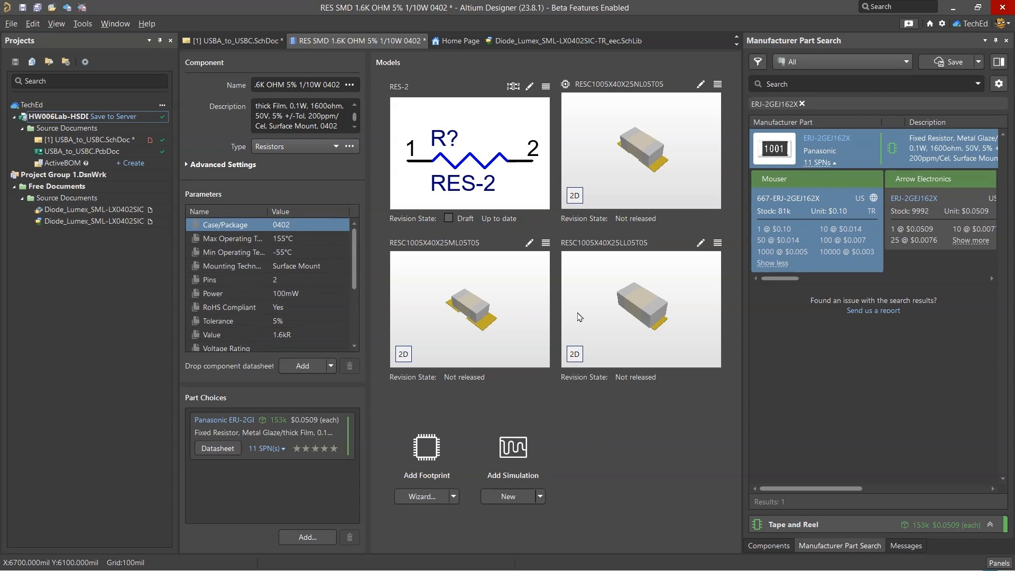
# Save the 1.6K resistor component to the server and release it with the note "newly released resistor"
pyautogui.rightClick(356, 40)
pyautogui.click(402, 106)
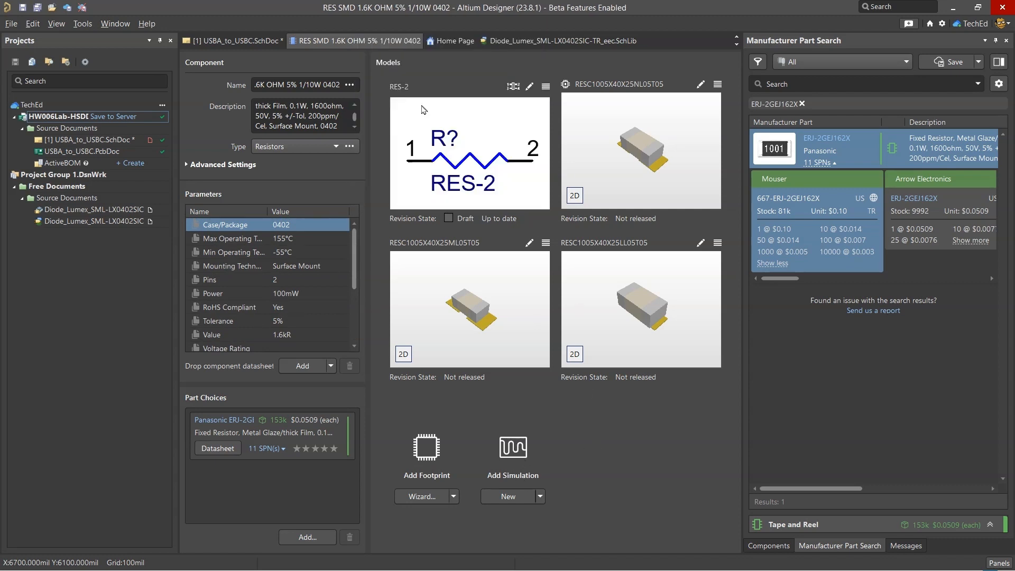
pyautogui.rightClick(380, 47)
pyautogui.click(405, 87)
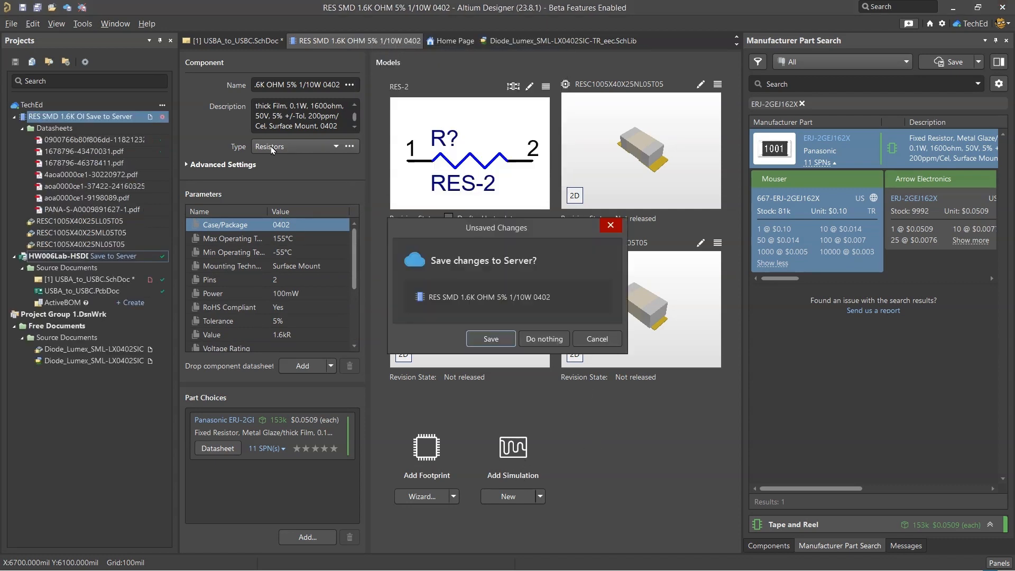
pyautogui.click(491, 338)
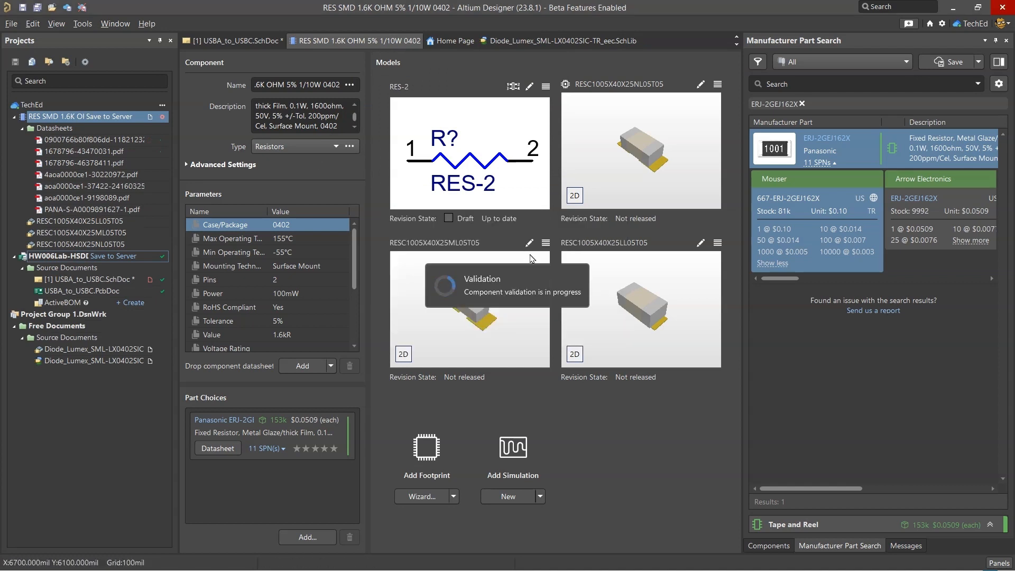
pyautogui.write('newly rels')
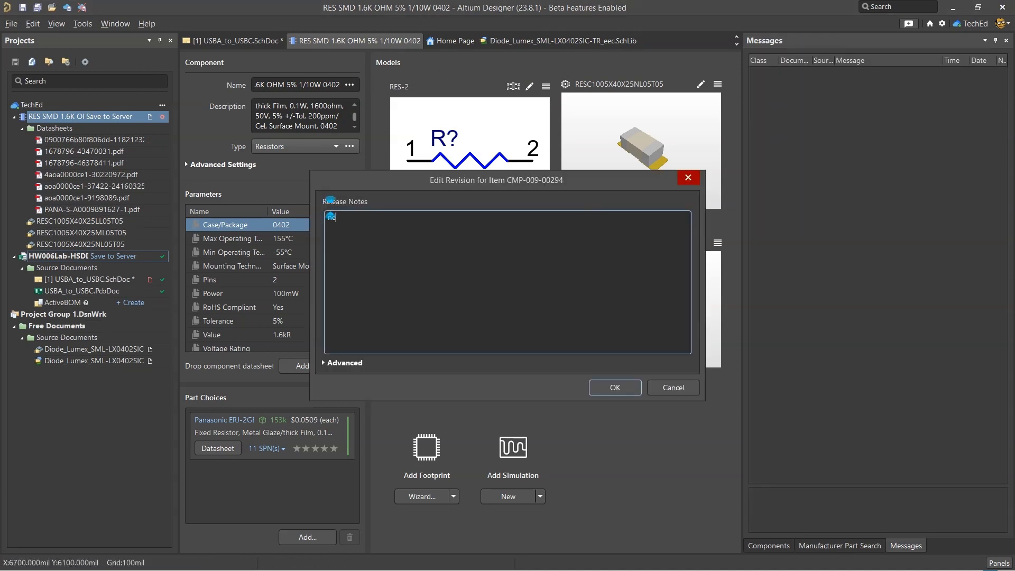
pyautogui.write('eased resistor')
pyautogui.click(613, 388)
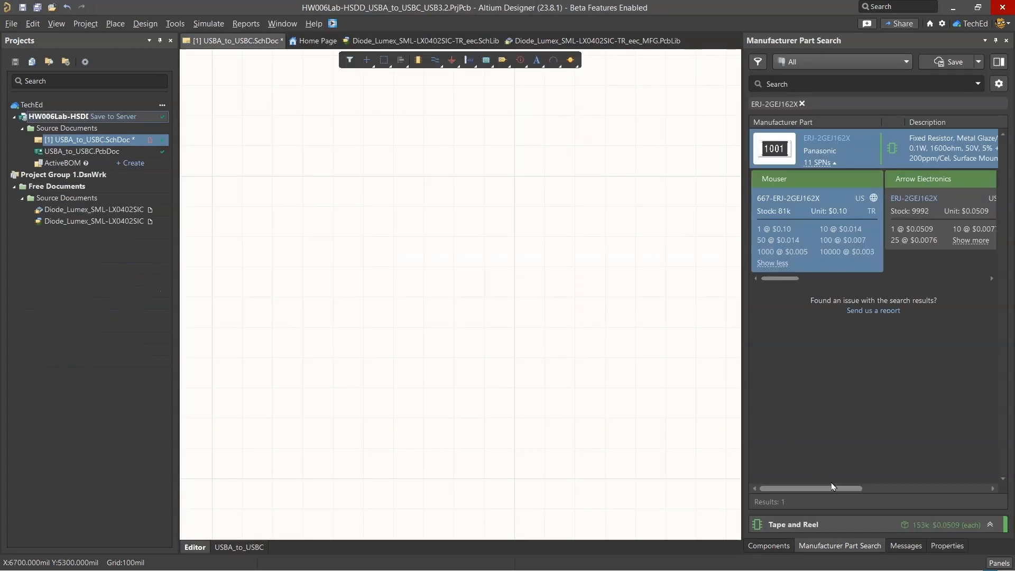
# Search the component library for "RES SMD 1.6K OHM 5% 1/10W 0402" to check the new component
pyautogui.click(776, 547)
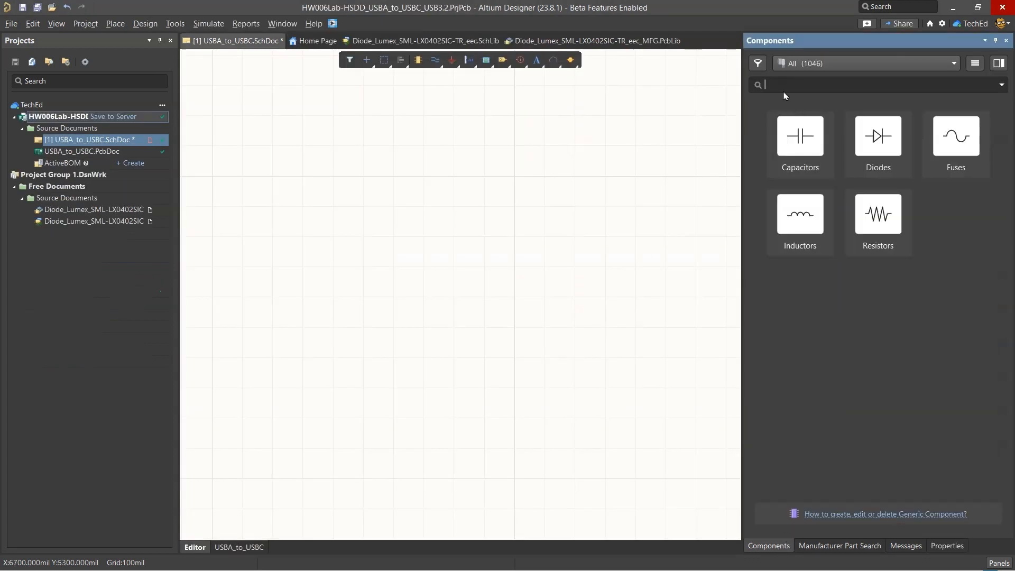
pyautogui.write('RES SMD 1.6K OHM 5% 1/10W 0402')
pyautogui.moveTo(800, 139); pyautogui.dragTo(441, 267)
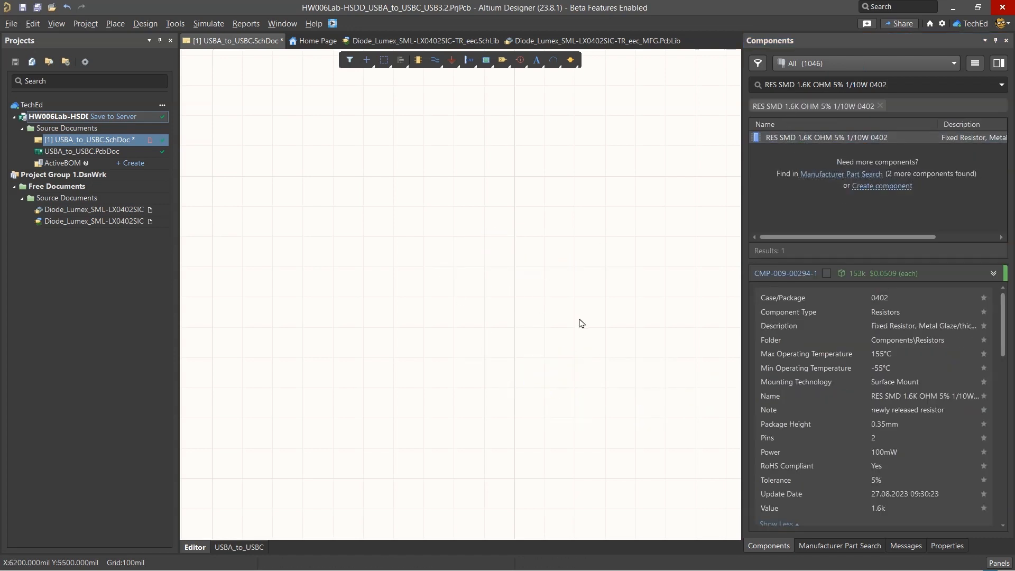
# Switch to the BOM spreadsheet and copy the manufacturer part number RC0402JR-070RL from the R5, R6, R38 row
pyautogui.hotkey('alt', 'Tab')
pyautogui.click(122, 264)
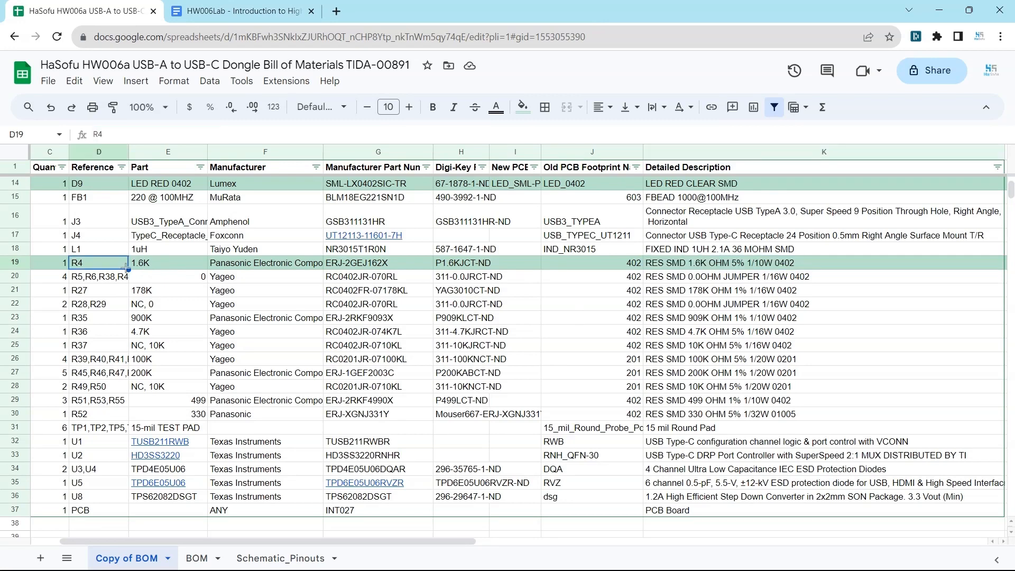
pyautogui.moveTo(397, 545); pyautogui.dragTo(370, 545)
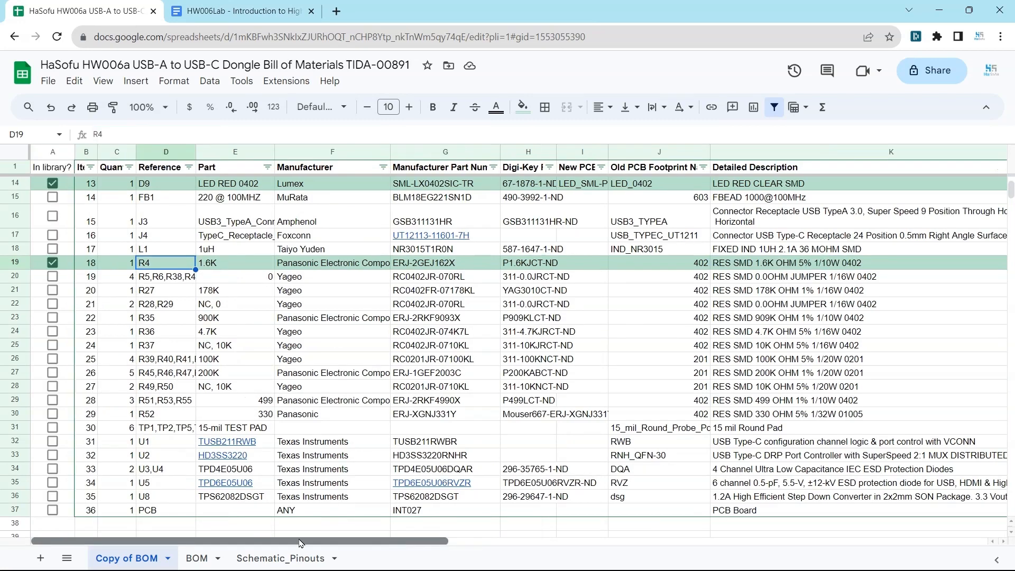
pyautogui.click(164, 281)
pyautogui.click(415, 277)
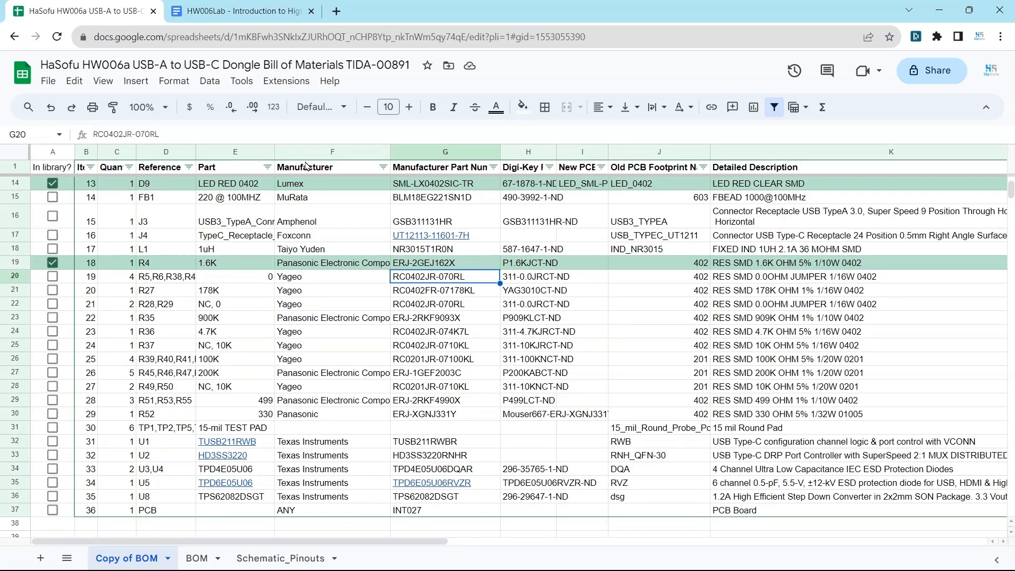
pyautogui.tripleClick(109, 132)
pyautogui.rightClick(110, 132)
pyautogui.click(138, 179)
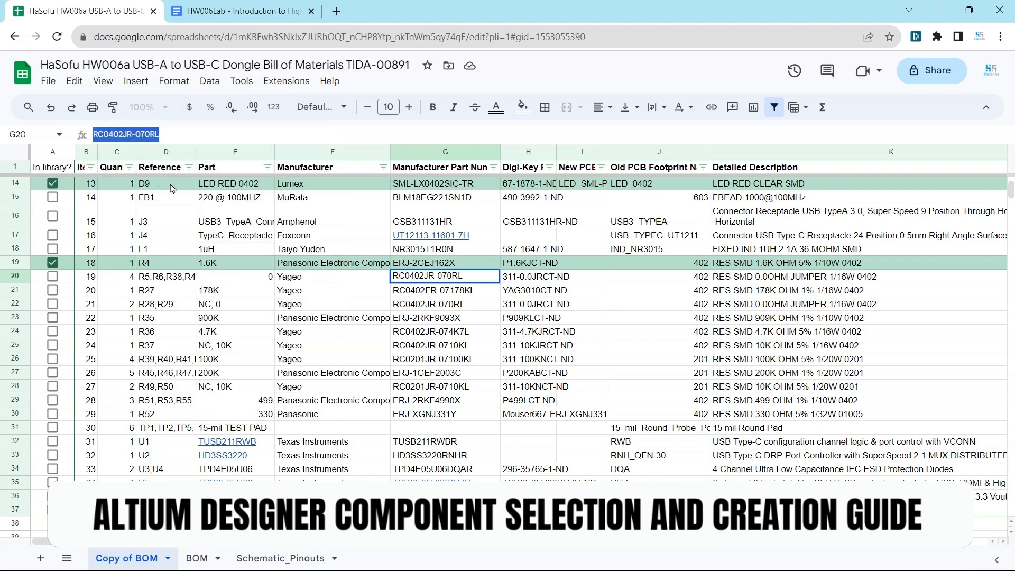
# Search the component library and the manufacturer parts in Altium Designer for RC0402JR-070RL, and show the Yageo part's supplier offers
pyautogui.hotkey('alt', 'Tab')
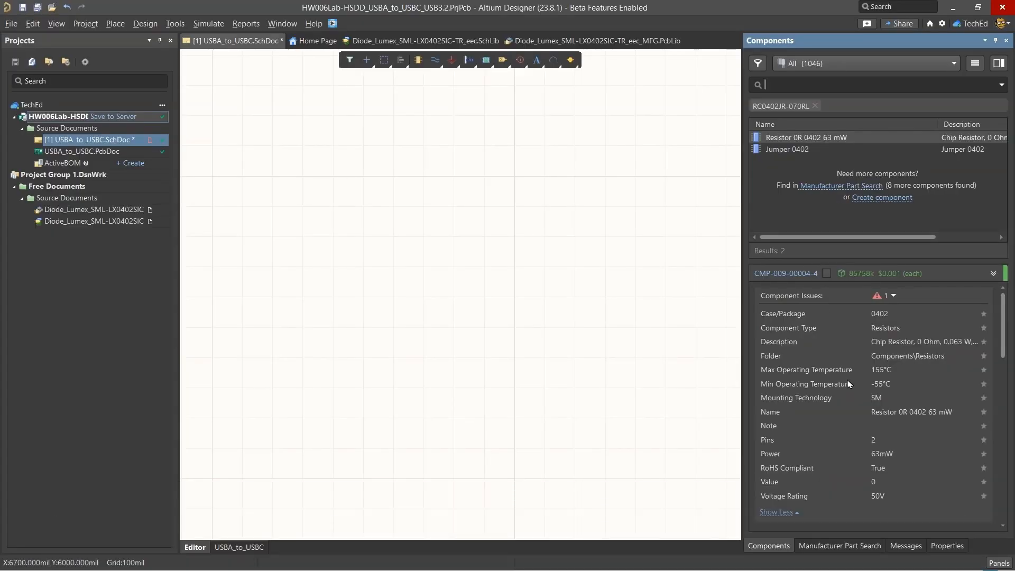
pyautogui.click(840, 546)
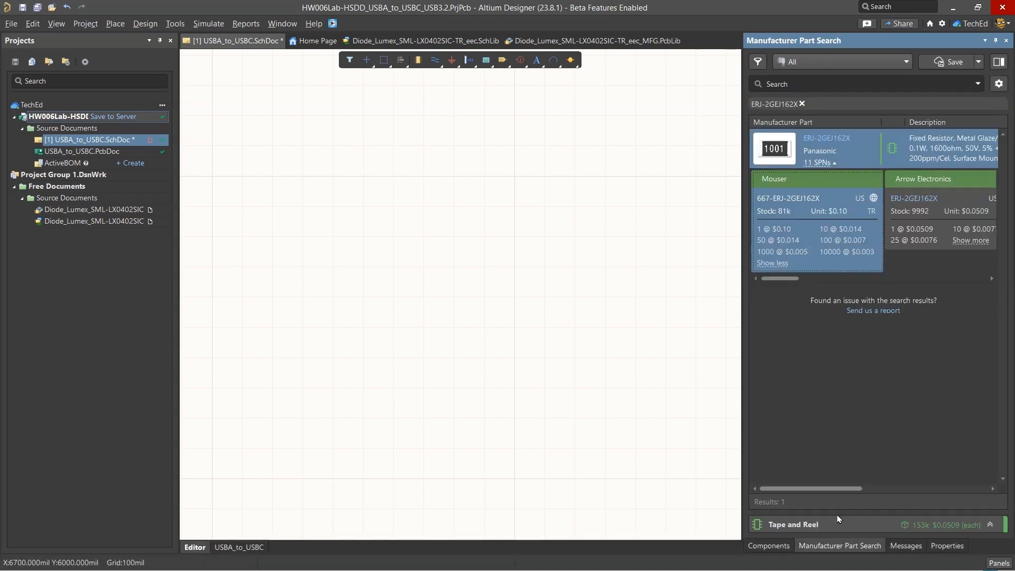
pyautogui.click(839, 85)
pyautogui.hotkey('ctrl', 'v')
pyautogui.press('Return')
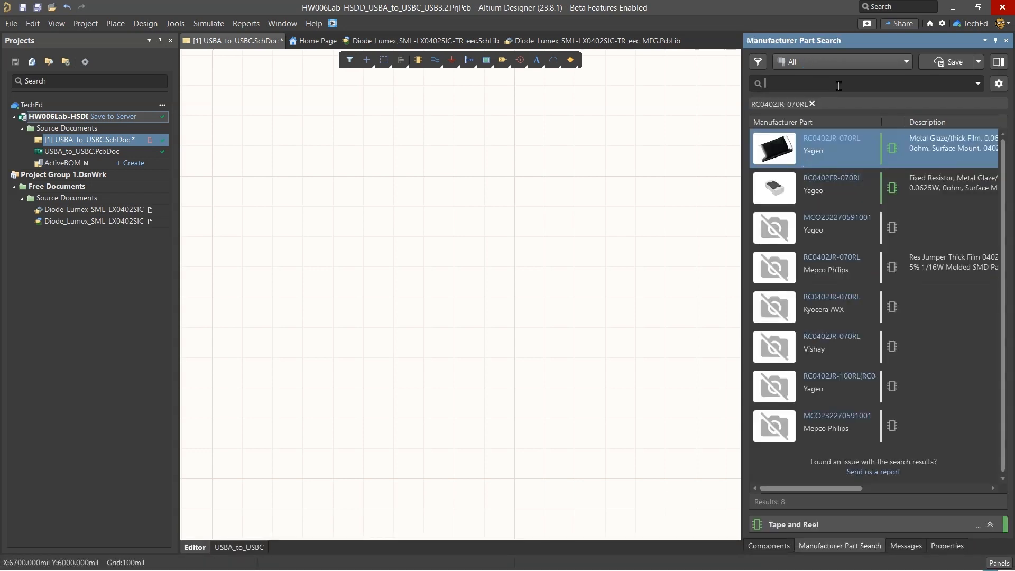
pyautogui.click(818, 163)
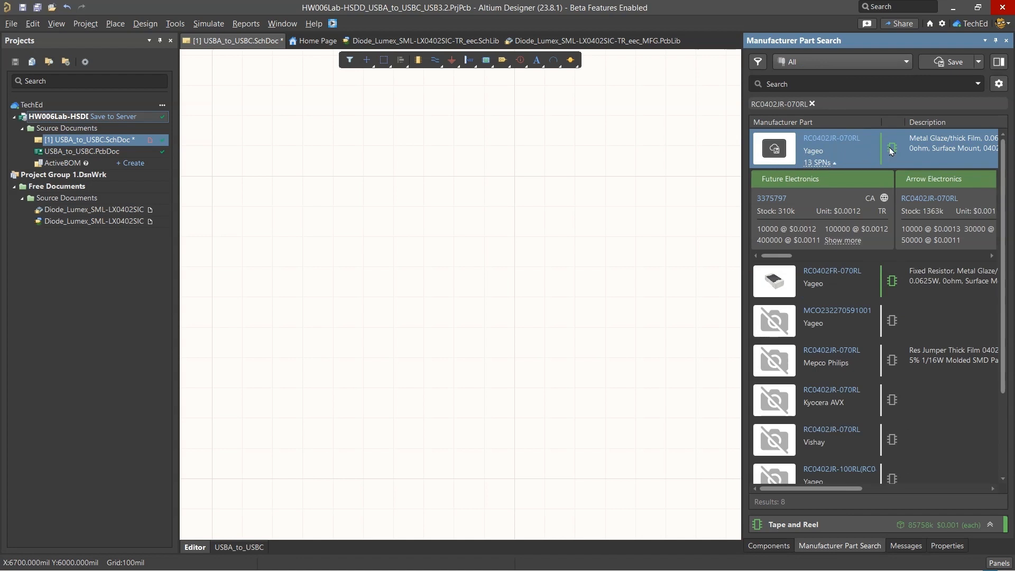
# Save the Yageo RC0402JR-070RL as a new component of type Resistors, importing its cloud parameters, footprints and datasheets
pyautogui.rightClick(892, 152)
pyautogui.click(853, 152)
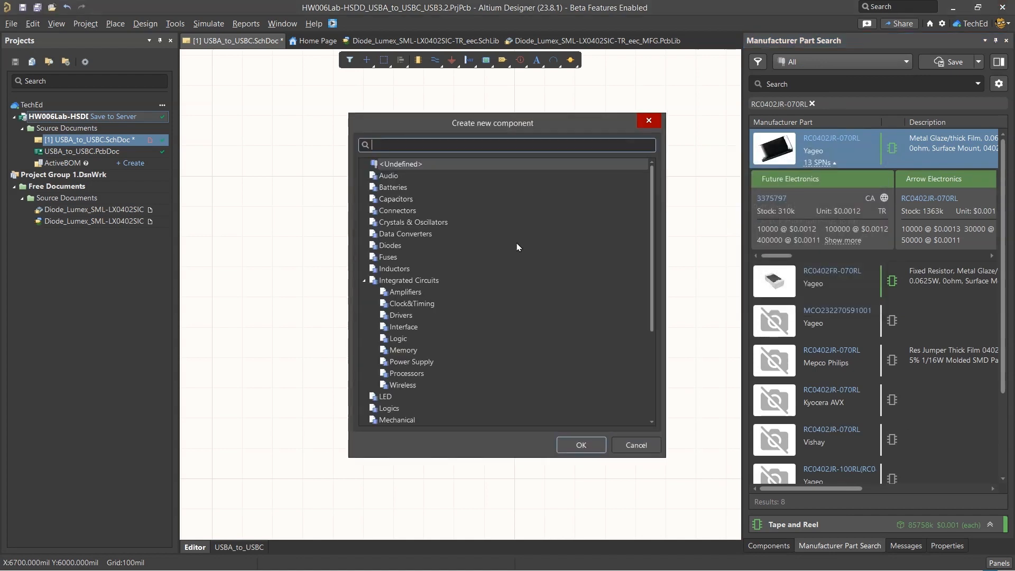
pyautogui.click(581, 445)
pyautogui.click(608, 482)
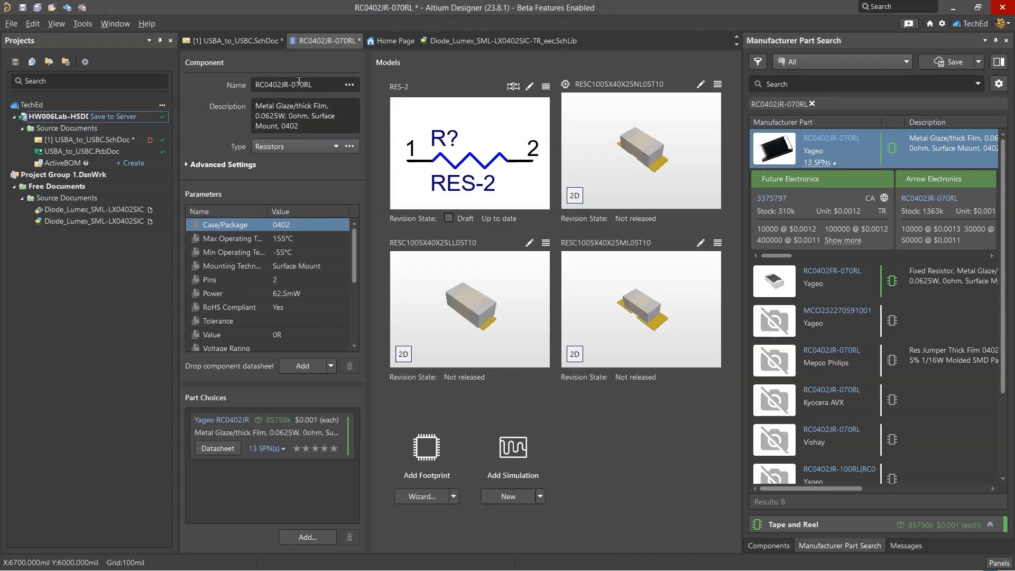
# Name the new component "RES SMD 0.0OHM JUMPER 1/16W 0402", using the matching detailed description from the BOM spreadsheet
pyautogui.hotkey('alt', 'Tab')
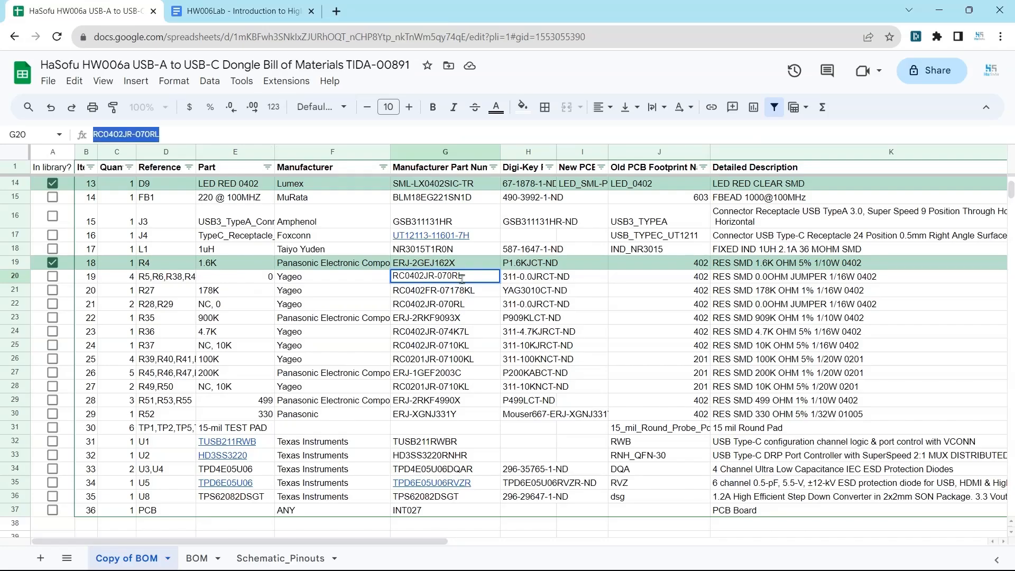
pyautogui.click(788, 282)
pyautogui.hotkey('alt', 'Tab')
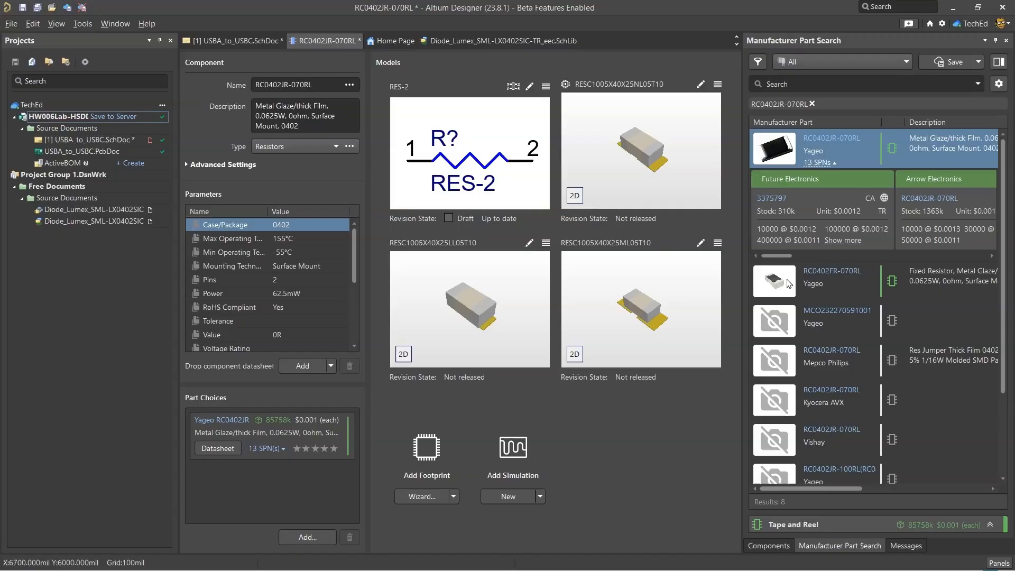
pyautogui.hotkey('ctrl', 'v')
pyautogui.press('Tab')
# Close the 0.0OHM jumper component, saving it to the server with the release note "new name"
pyautogui.rightClick(339, 40)
pyautogui.click(378, 48)
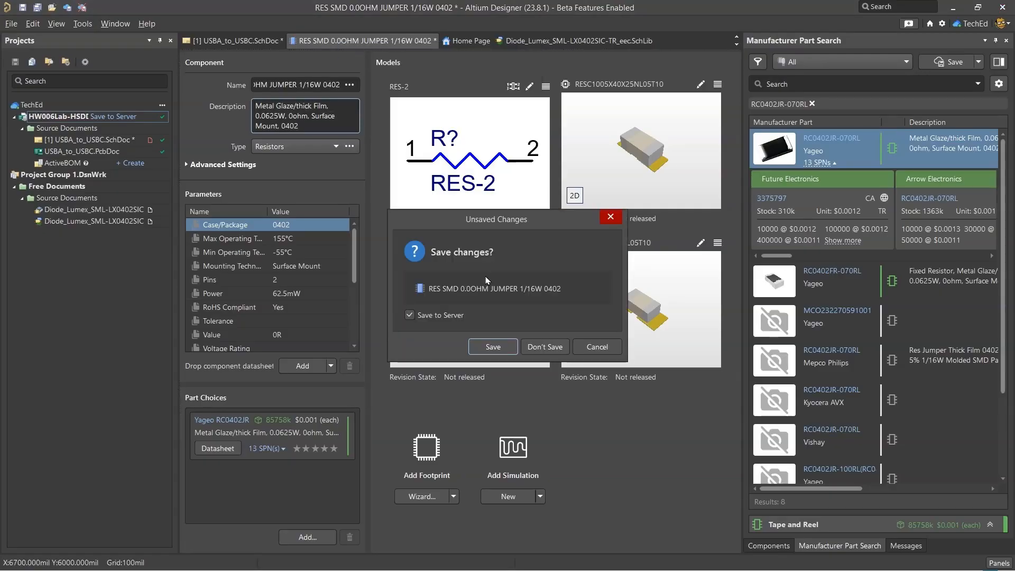
pyautogui.click(494, 346)
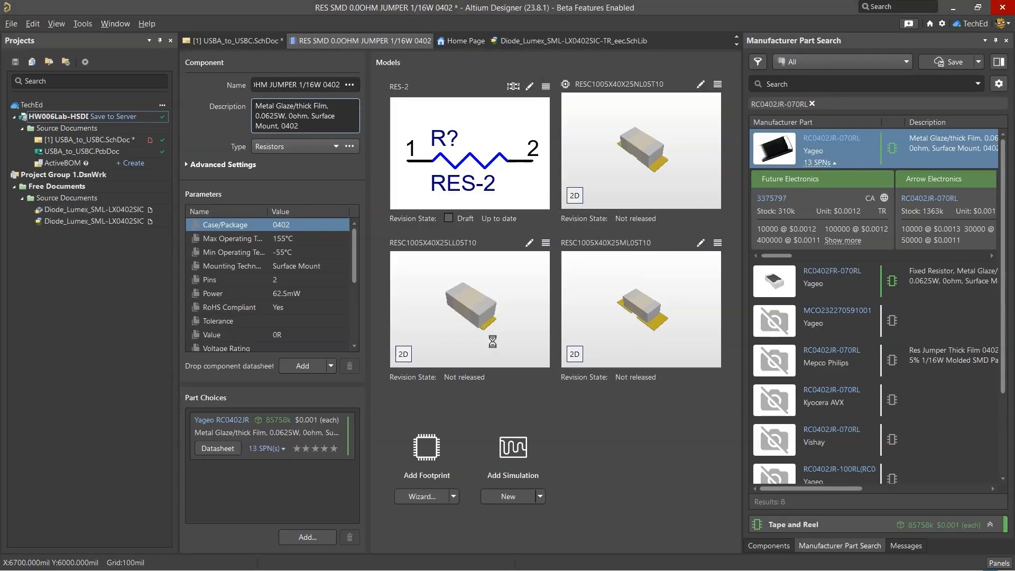
pyautogui.write('new name')
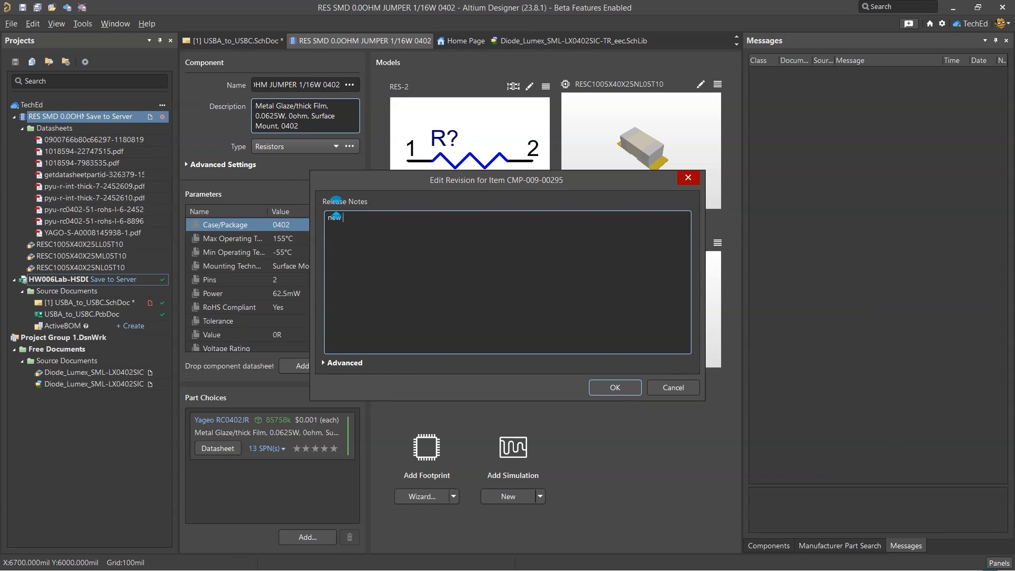
pyautogui.click(621, 386)
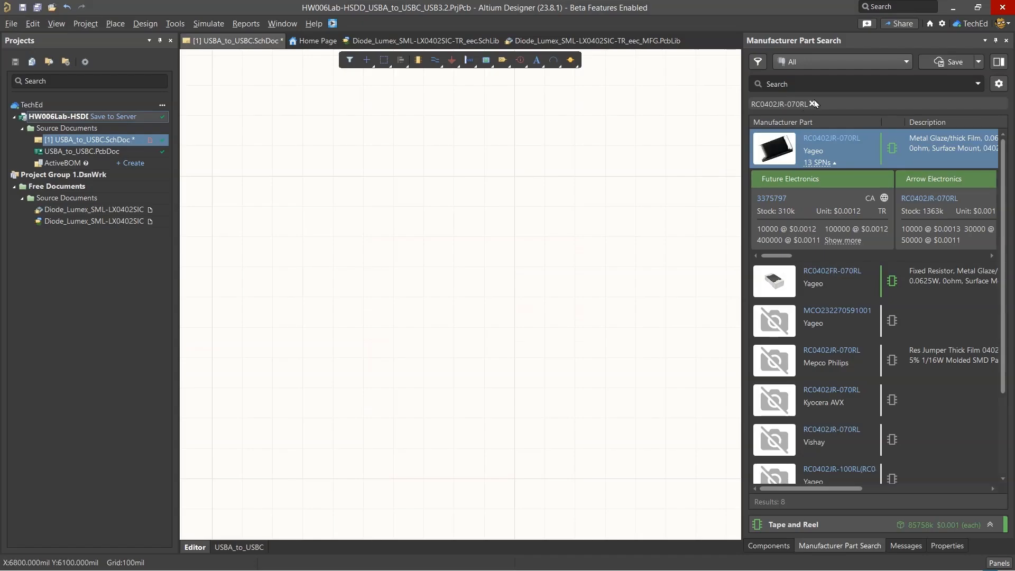
# Create a Resistors component from Yageo RC0402FR-07178KL, importing its cloud parameters including Package Height, three footprints and three datasheets
pyautogui.click(813, 104)
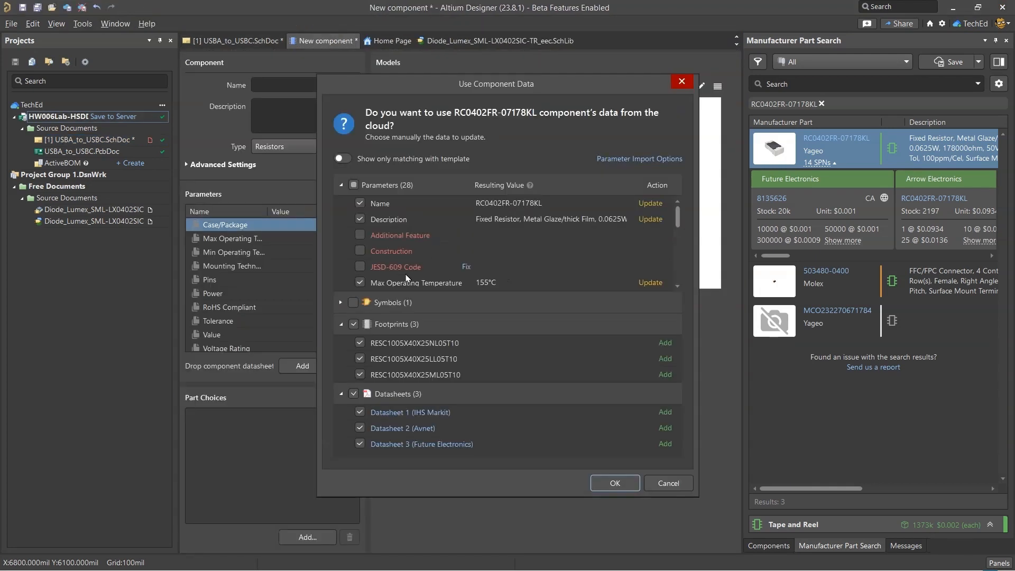
pyautogui.scroll(-3, 413, 285)
pyautogui.scroll(-2, 413, 286)
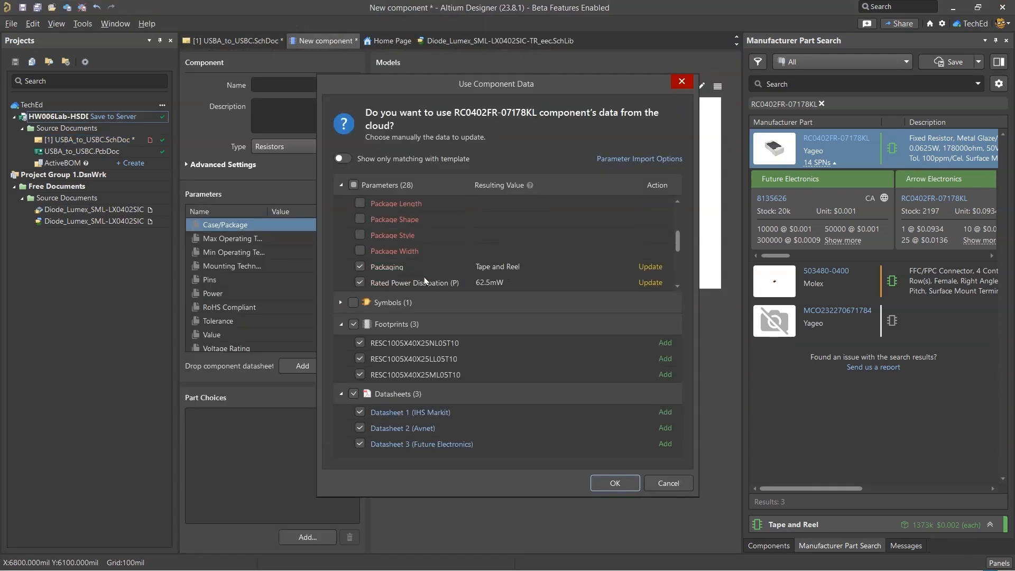
pyautogui.scroll(1, 369, 226)
pyautogui.click(361, 219)
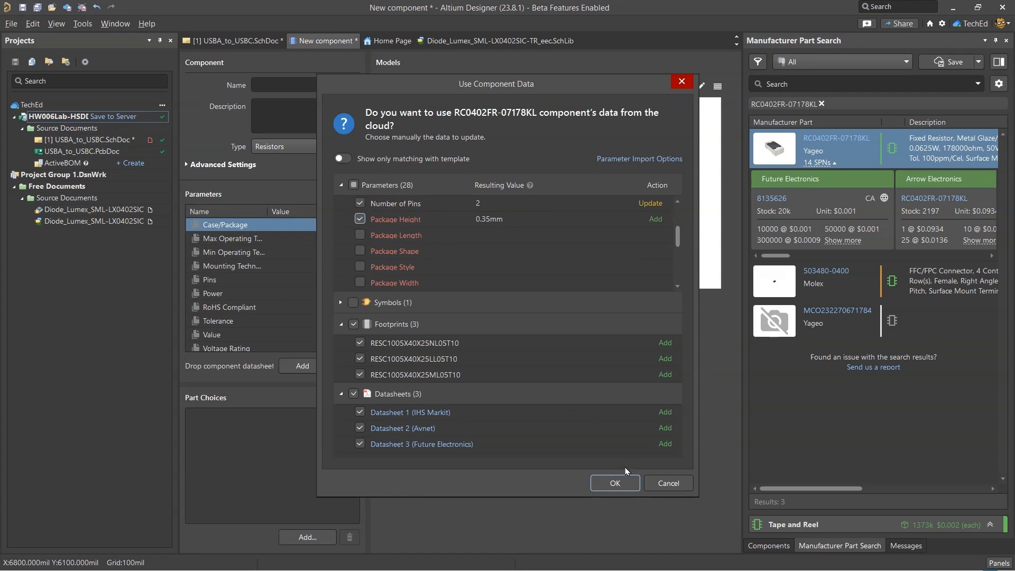
pyautogui.click(615, 483)
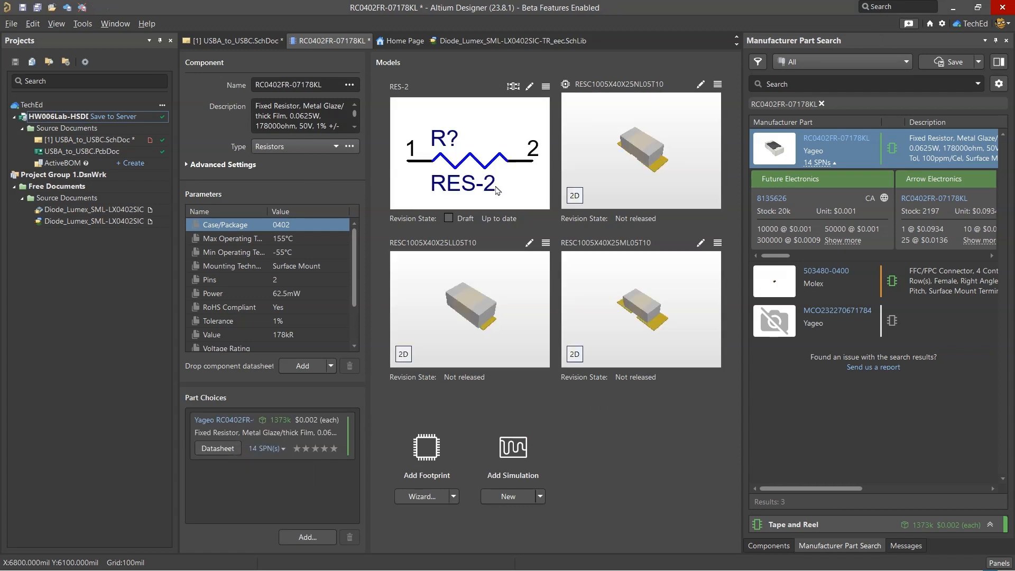
# Name the new component "RES SMD 178K OHM 1% 1/16W 0402" from R27's detailed description in the spreadsheet, and check its parameters
pyautogui.hotkey('alt', 'Tab')
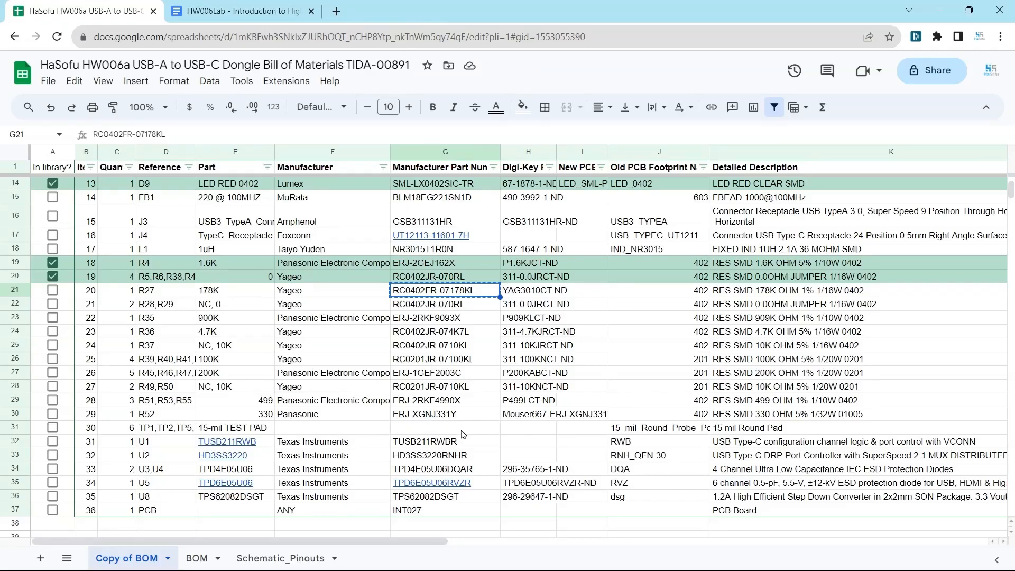
pyautogui.hotkey('alt', 'Tab')
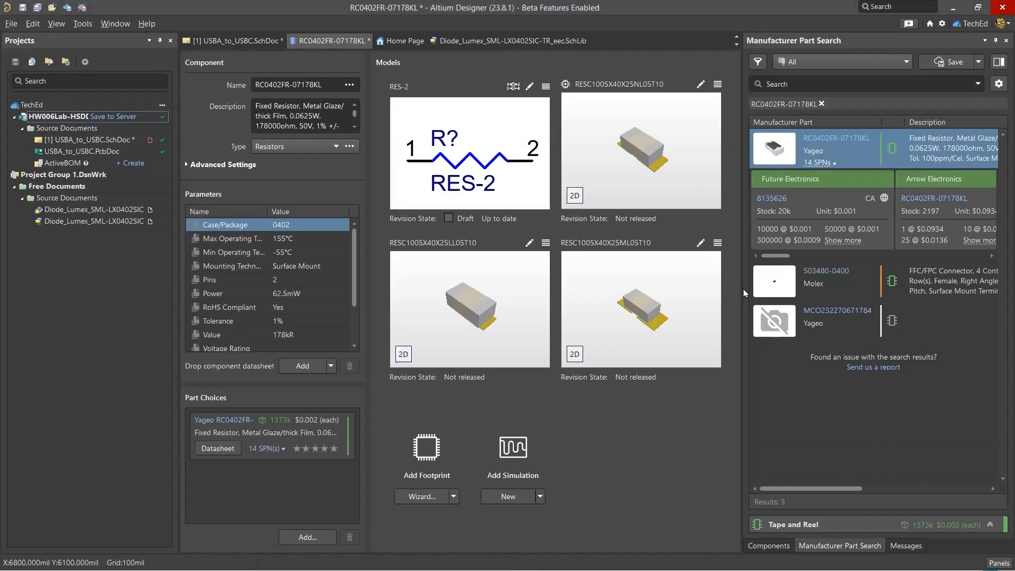
pyautogui.click(327, 84)
pyautogui.hotkey('ctrl', 'a')
pyautogui.hotkey('ctrl', 'v')
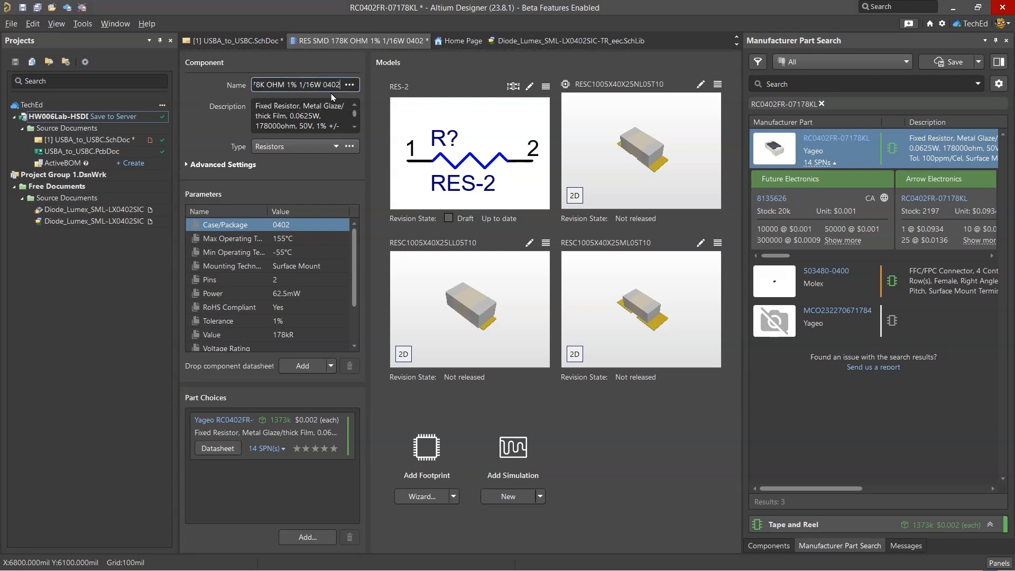
pyautogui.press('Tab')
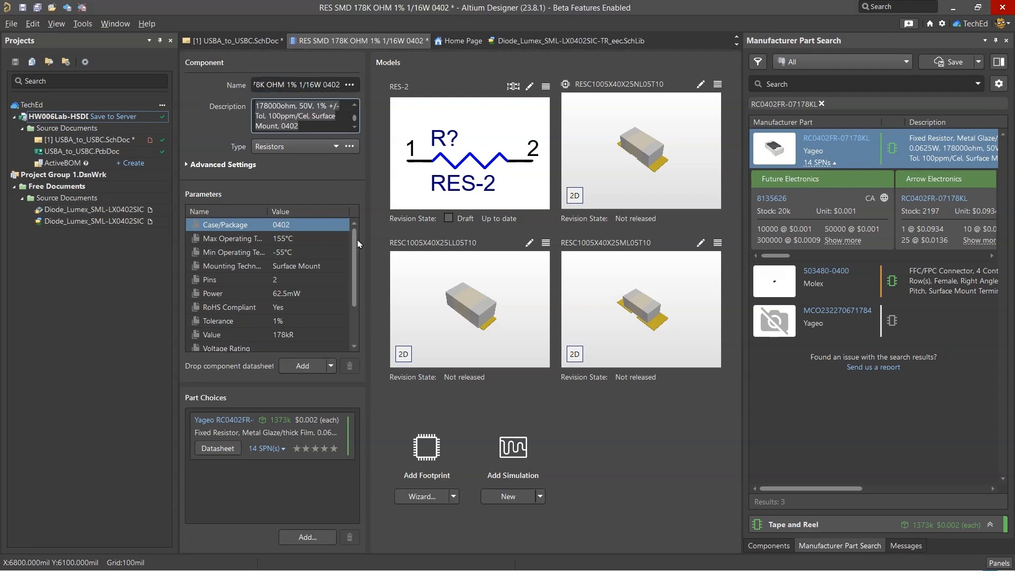
pyautogui.scroll(-2, 358, 244)
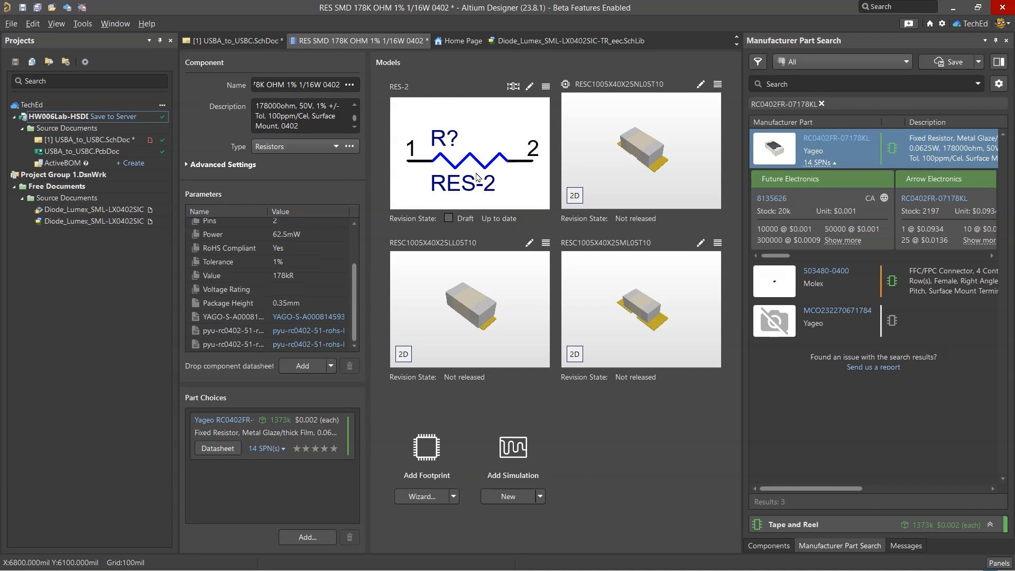
# Close the 178K resistor component and save its changes to the server
pyautogui.rightClick(356, 40)
pyautogui.click(381, 45)
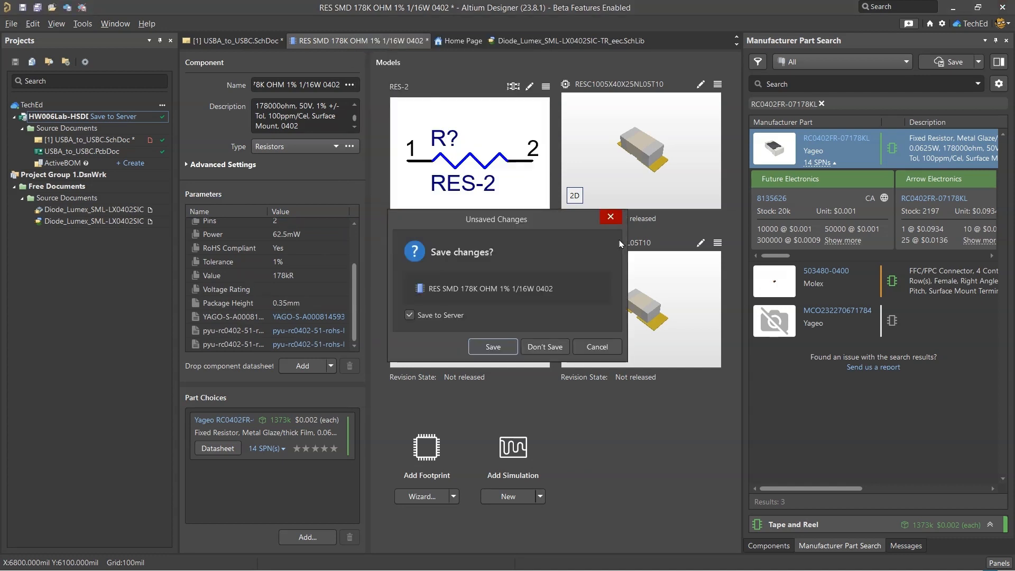
pyautogui.click(510, 350)
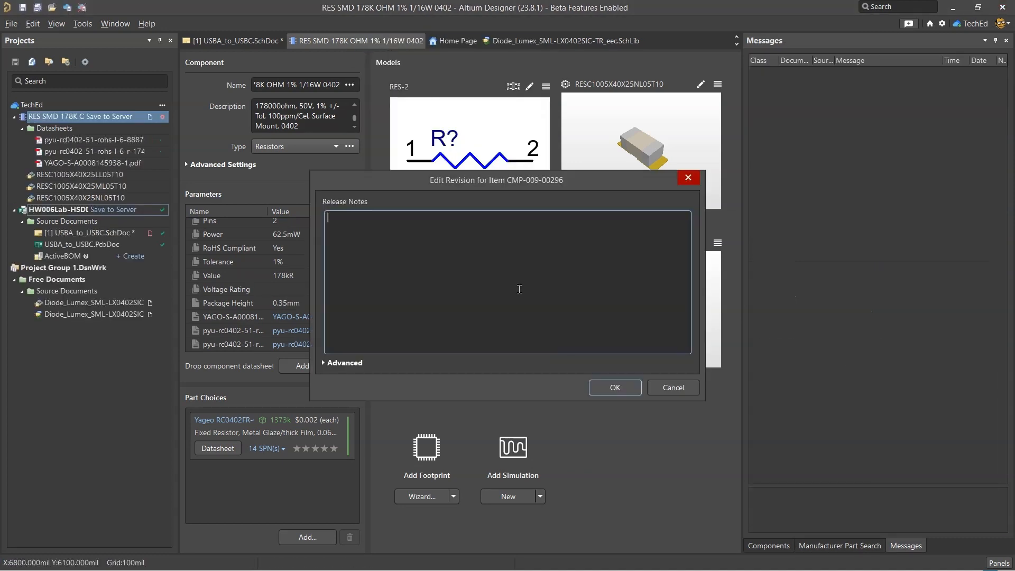
# Switch to the BOM spreadsheet, mark R27 as in the library, and select the manufacturer part number of R28, R29
pyautogui.hotkey('alt', 'Tab')
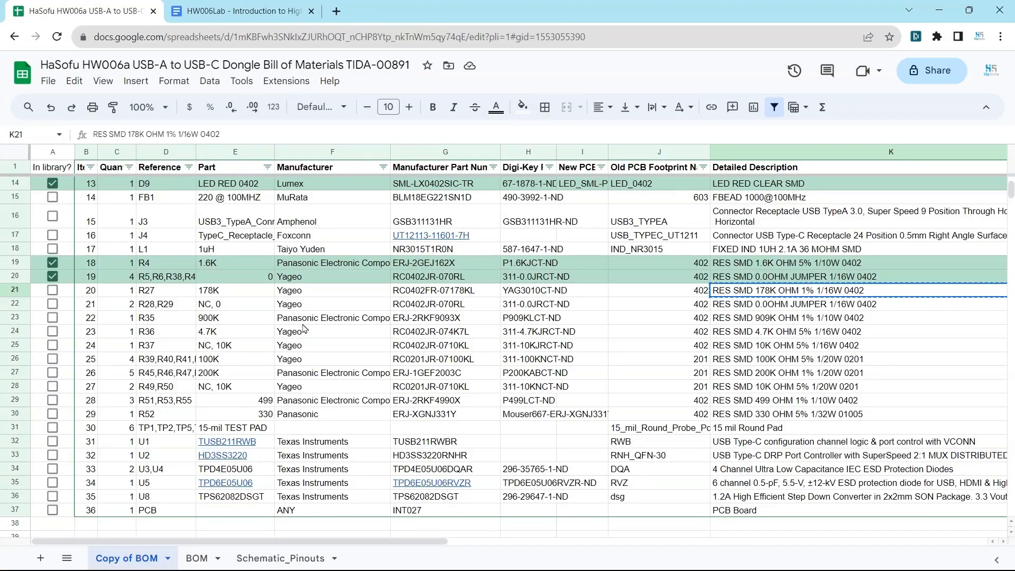
pyautogui.click(52, 290)
pyautogui.click(468, 306)
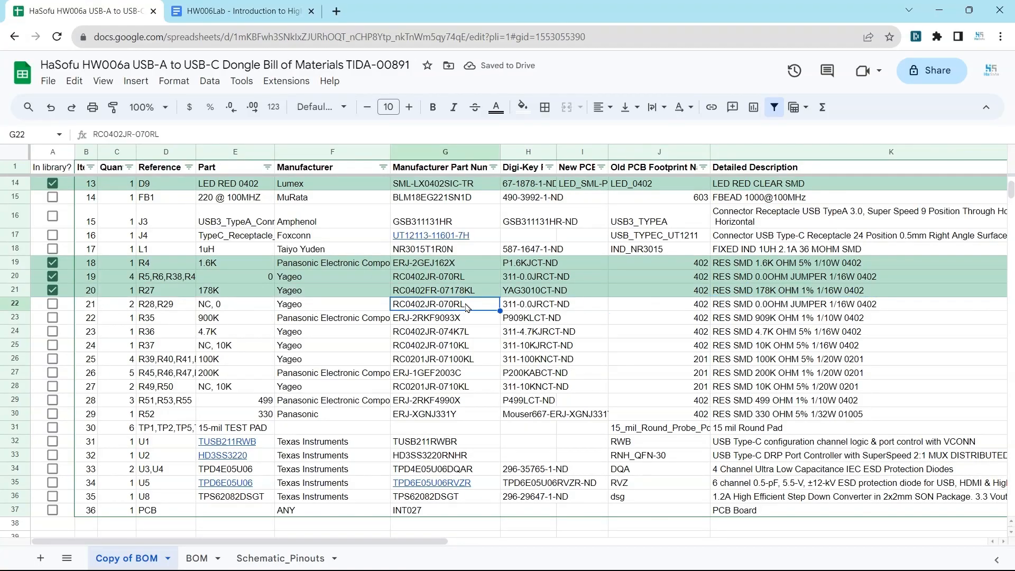
# Switch to Altium Designer and save the R28, R29 component under its spreadsheet description, "RES SMD 0.0OHM JUMPER 1/16W 0402", to the server
pyautogui.hotkey('alt', 'Tab')
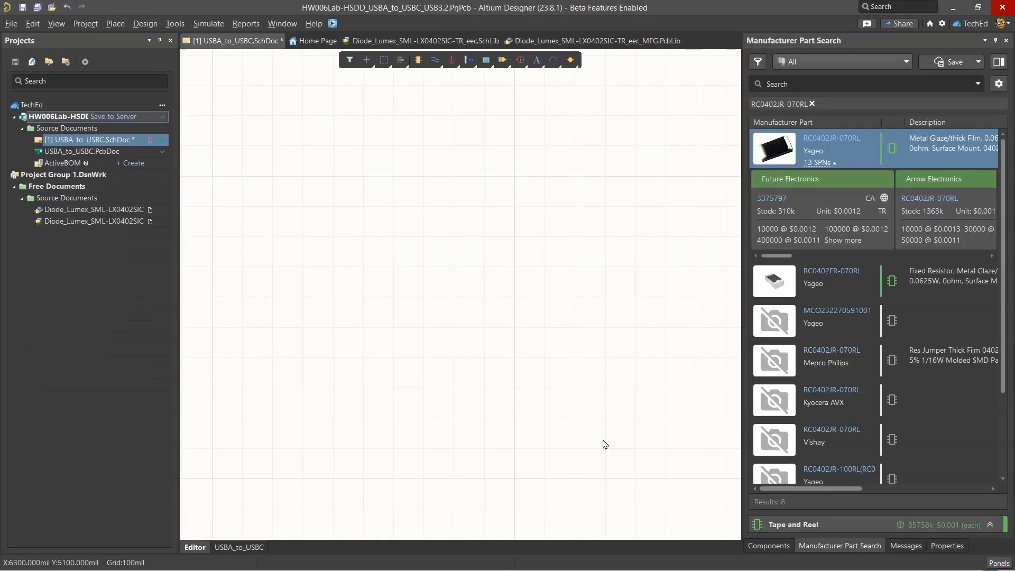
pyautogui.hotkey('alt', 'Tab')
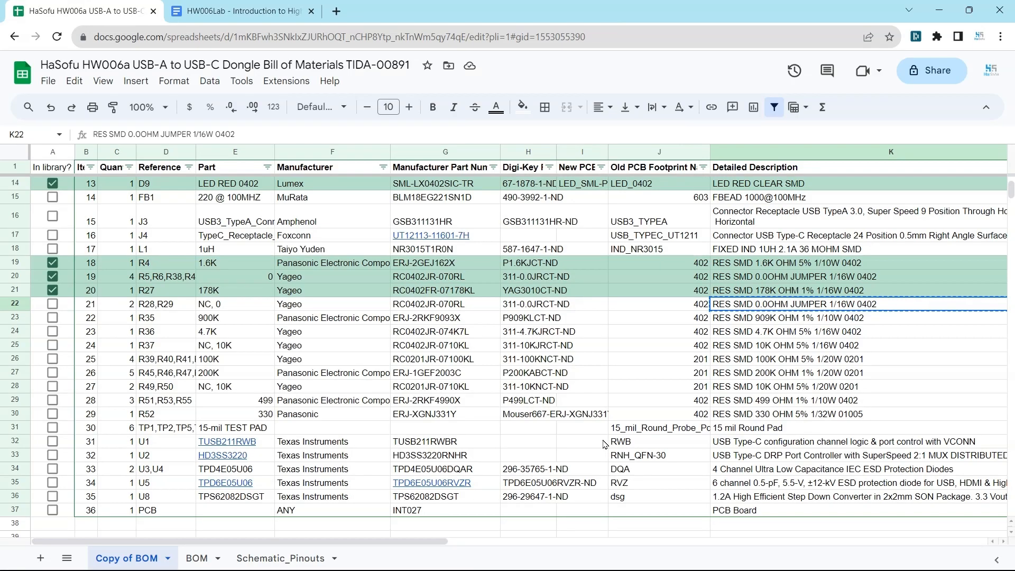
pyautogui.hotkey('alt', 'Tab')
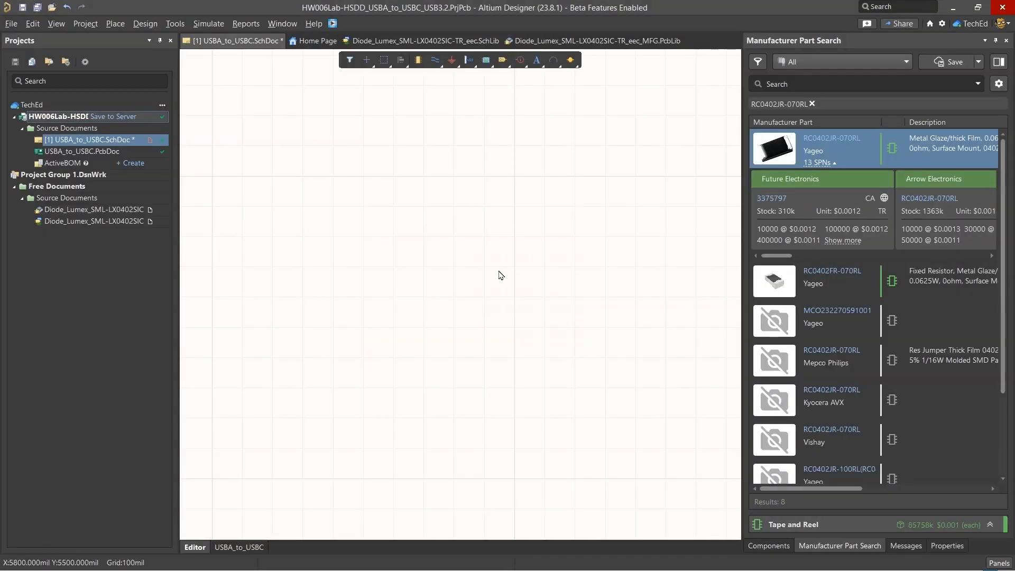
# Switch to the BOM spreadsheet, mark R28, R29 as in the library, and copy the manufacturer part number of R35
pyautogui.click(824, 86)
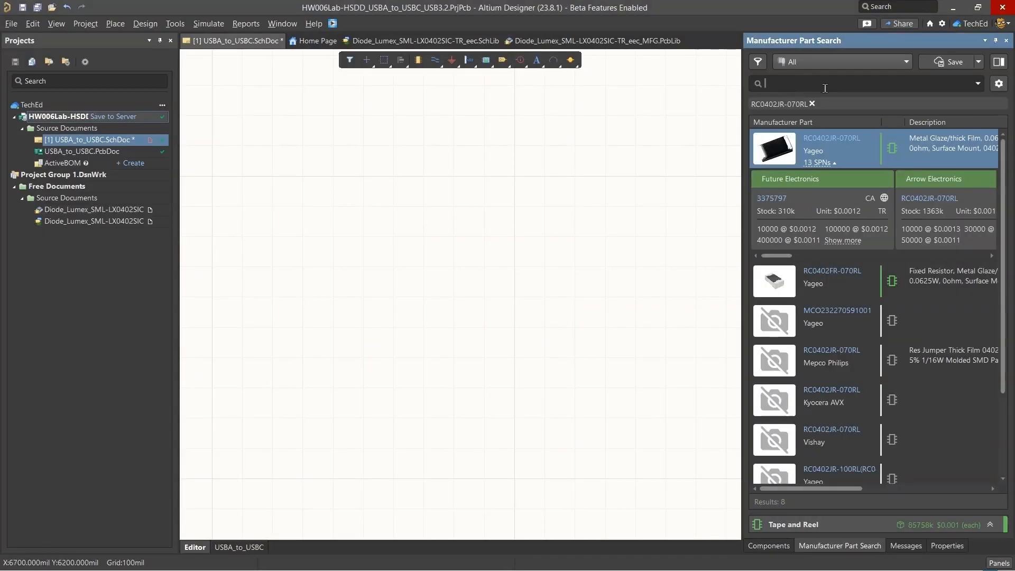
pyautogui.hotkey('alt', 'Tab')
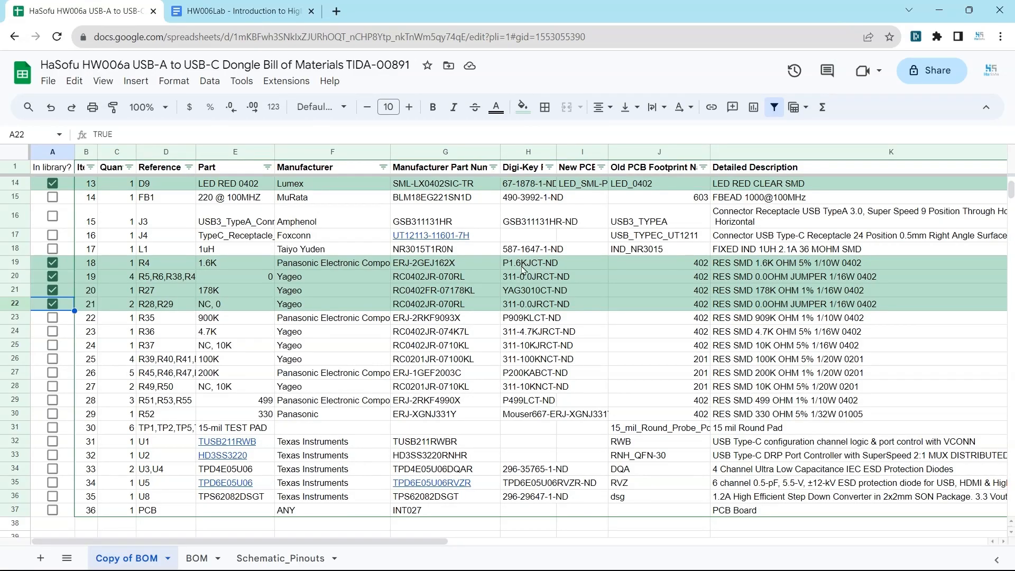
pyautogui.click(409, 309)
# In Altium Designer, create a Resistors component from Panasonic ERJ-2RKF9093X, importing its cloud parameters including Package Height, four footprints and seven datasheets
pyautogui.hotkey('alt', 'Tab')
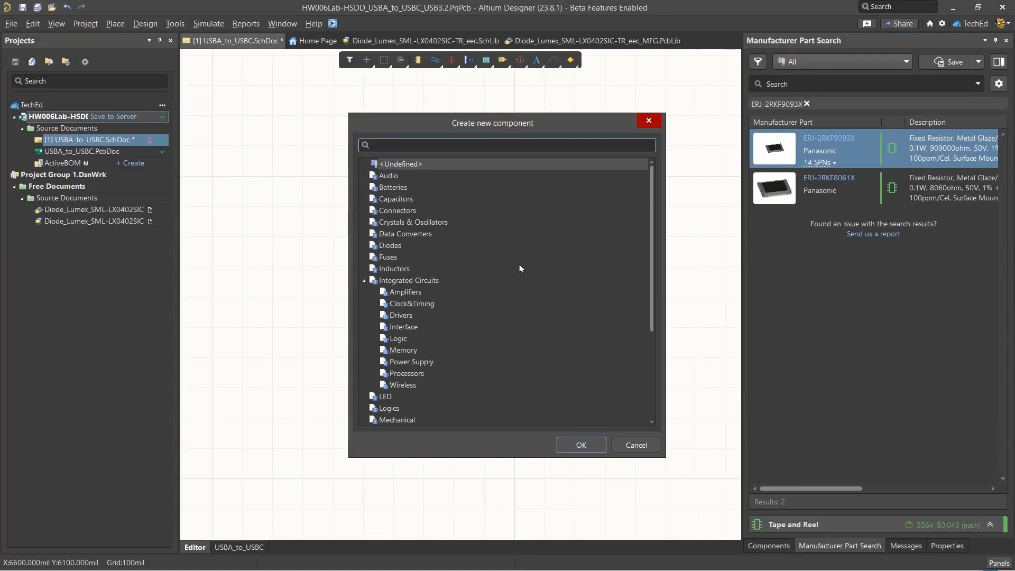
pyautogui.write('resis')
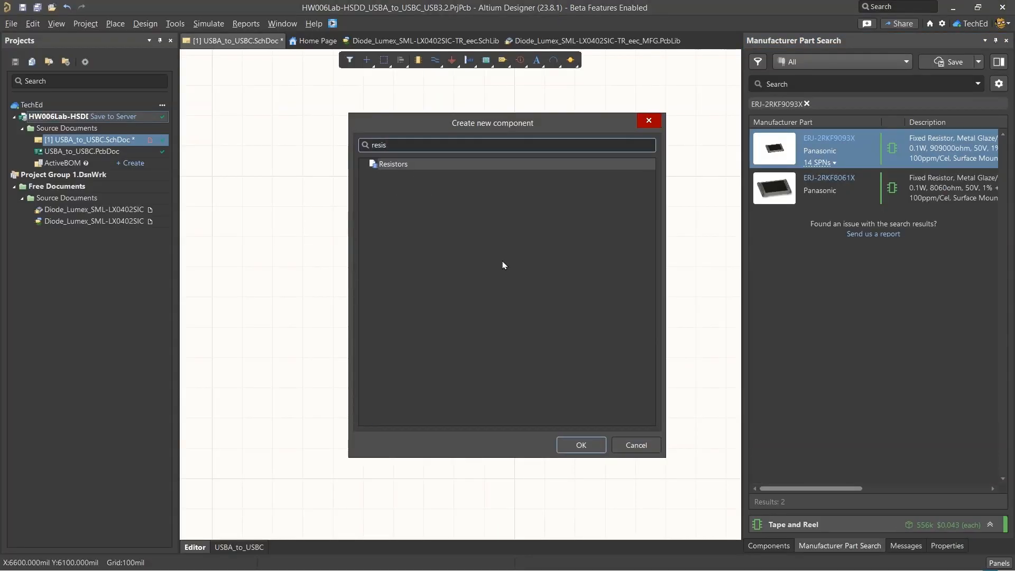
pyautogui.press('Return')
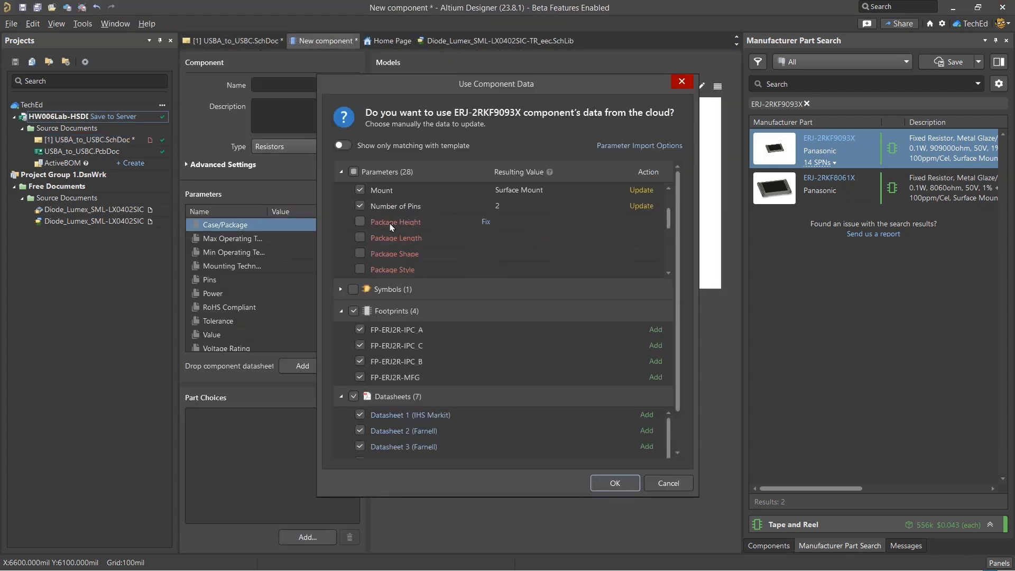
pyautogui.click(360, 222)
pyautogui.click(613, 482)
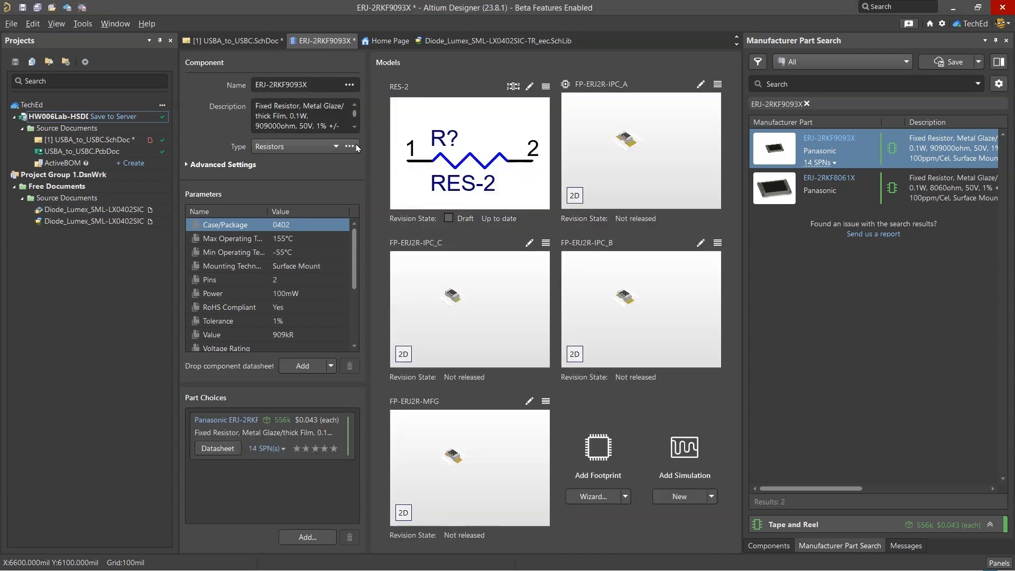
# Save the new component as "RES SMD 909K OHM 1% 1/10W 0402" from R35's detailed description, and mark R35 as in the library in the spreadsheet
pyautogui.hotkey('alt', 'Tab')
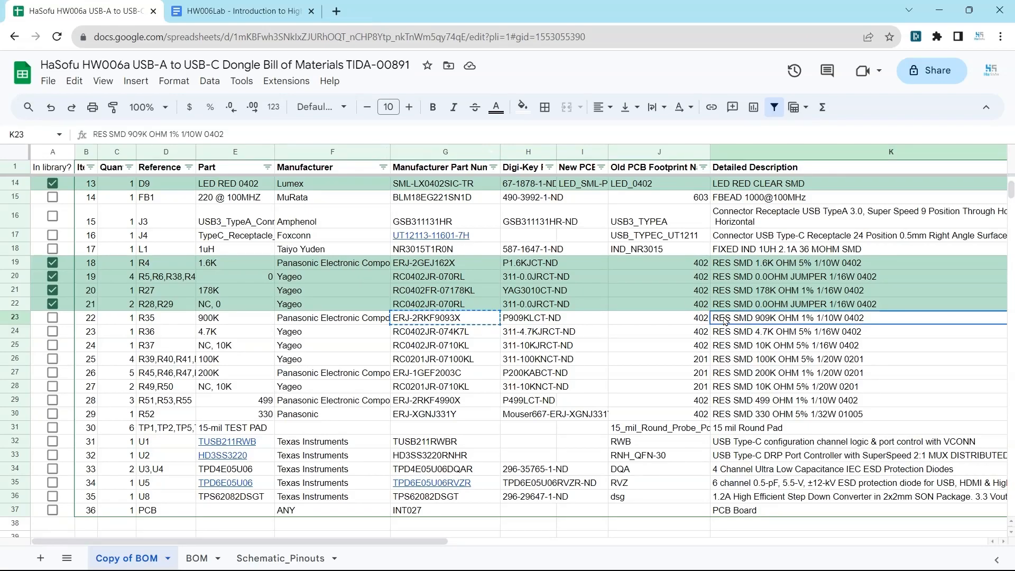
pyautogui.hotkey('alt', 'Tab')
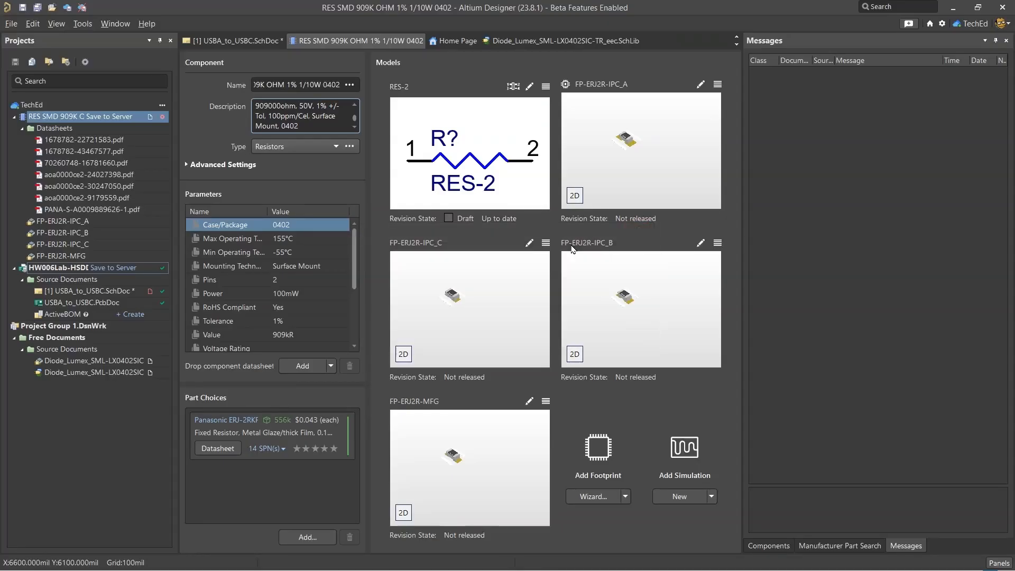
pyautogui.hotkey('alt', 'Tab')
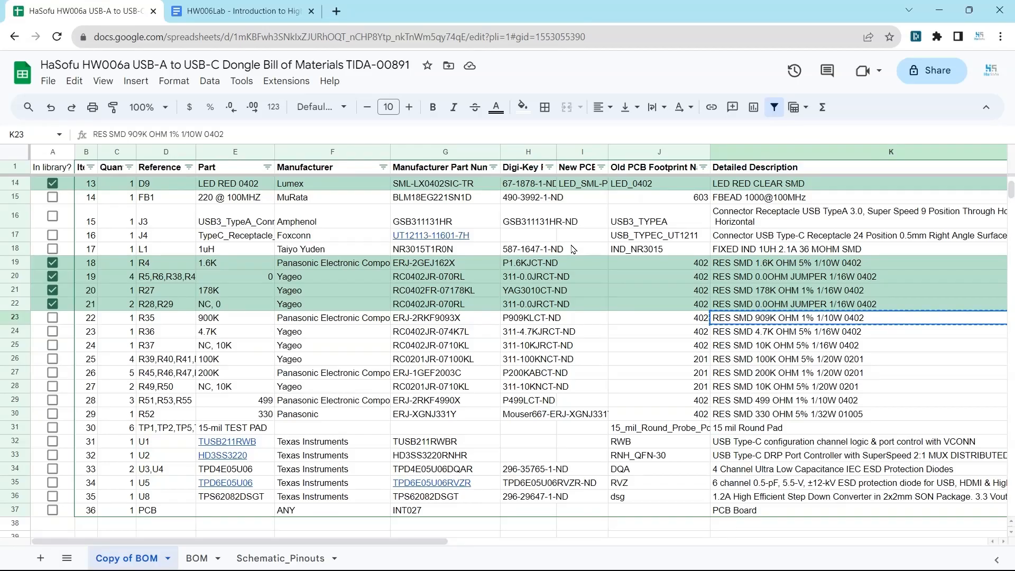
pyautogui.click(52, 318)
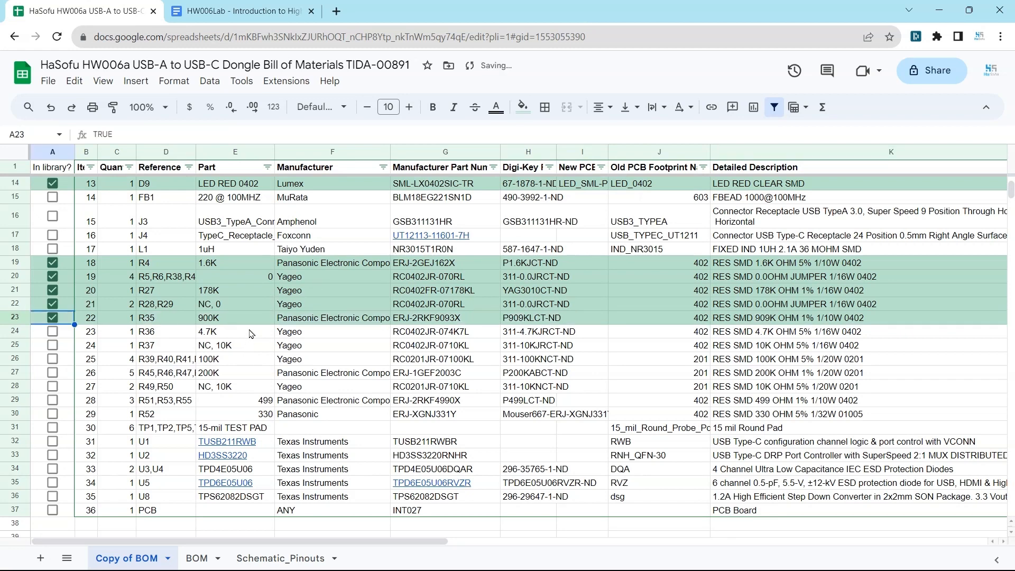
# Copy R36's manufacturer part number from the spreadsheet and search Altium Designer's manufacturer parts for RC0402JR-074K7L
pyautogui.click(211, 334)
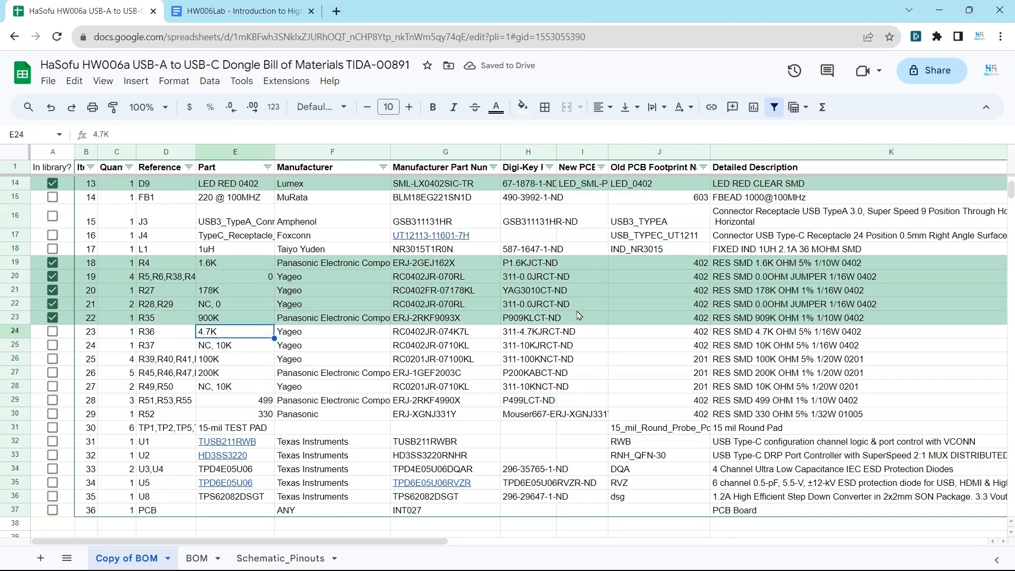
pyautogui.click(495, 333)
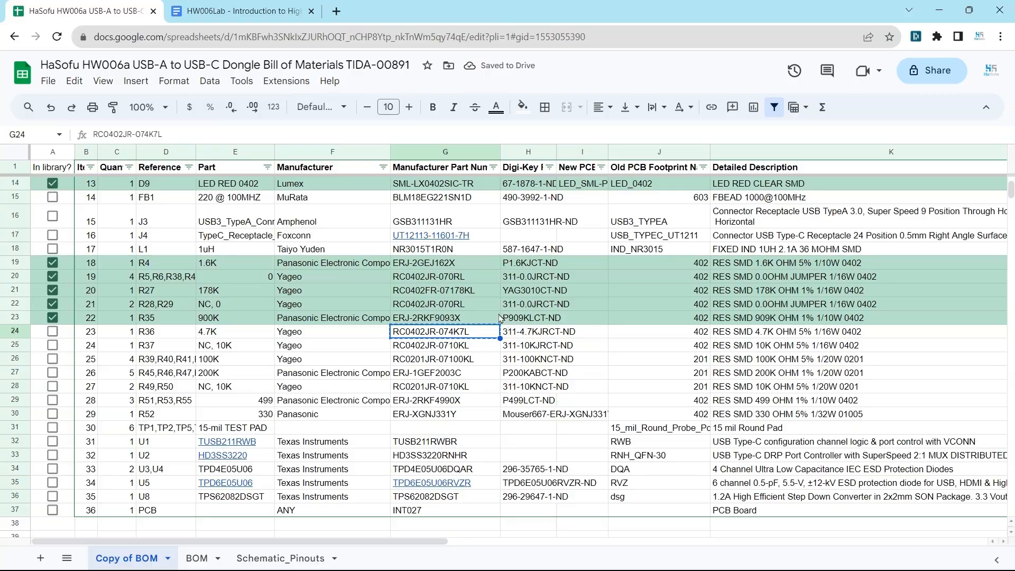
pyautogui.hotkey('alt', 'Tab')
pyautogui.click(806, 106)
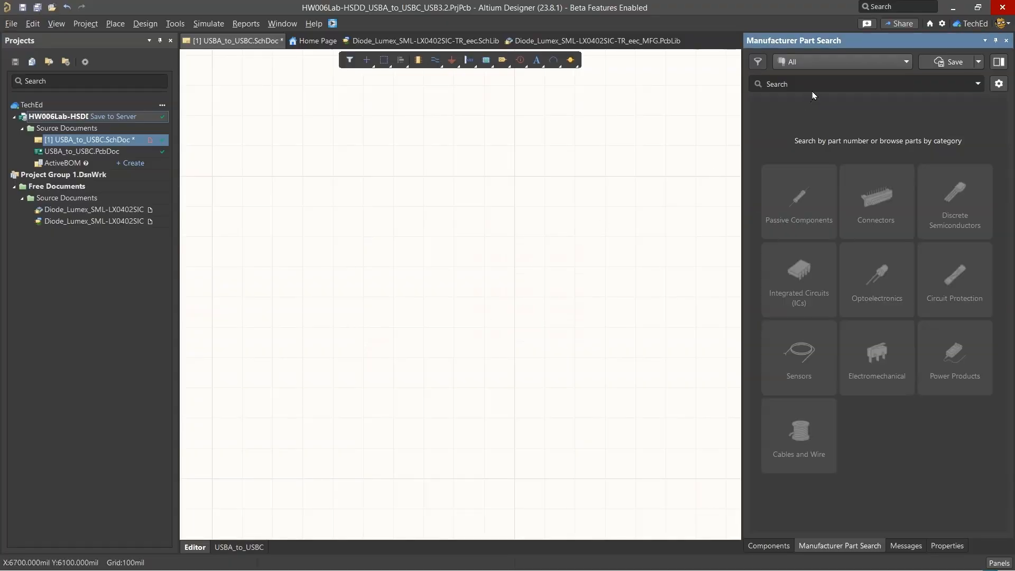
pyautogui.click(813, 91)
pyautogui.write('RC0402JR-074K7L')
pyautogui.press('Return')
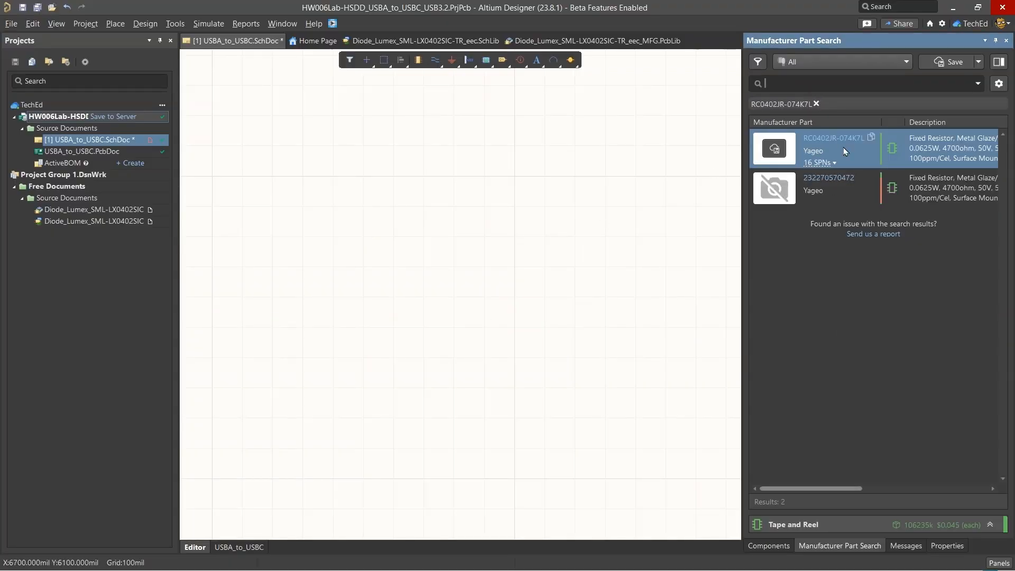
# Create a Resistors component from Yageo RC0402JR-074K7L, importing its cloud parameters including Package Height, three footprints and eight datasheets
pyautogui.rightClick(903, 134)
pyautogui.click(879, 147)
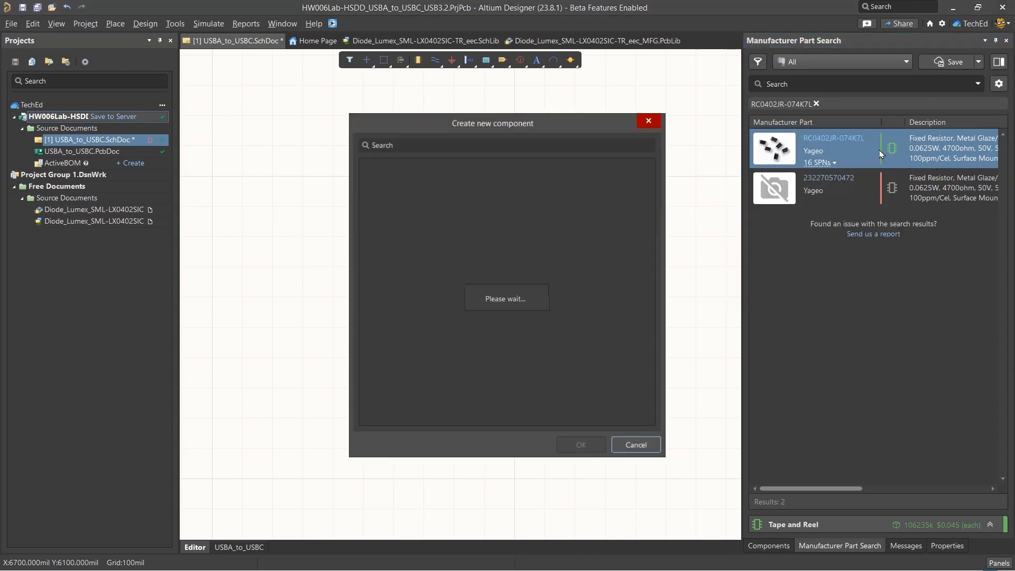
pyautogui.write('resi')
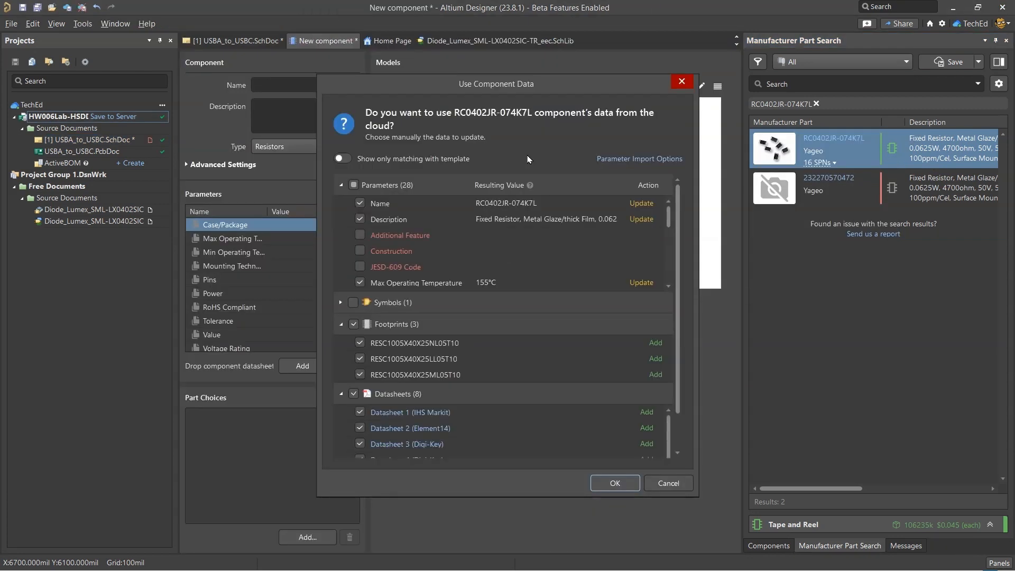
pyautogui.scroll(-3, 399, 224)
pyautogui.scroll(-2, 349, 260)
pyautogui.click(360, 219)
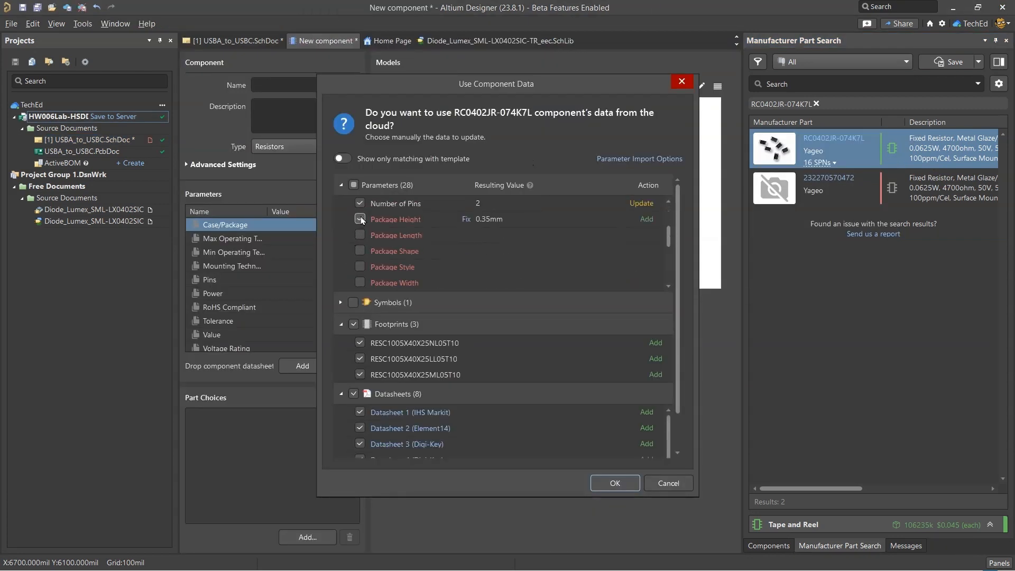
pyautogui.press('Return')
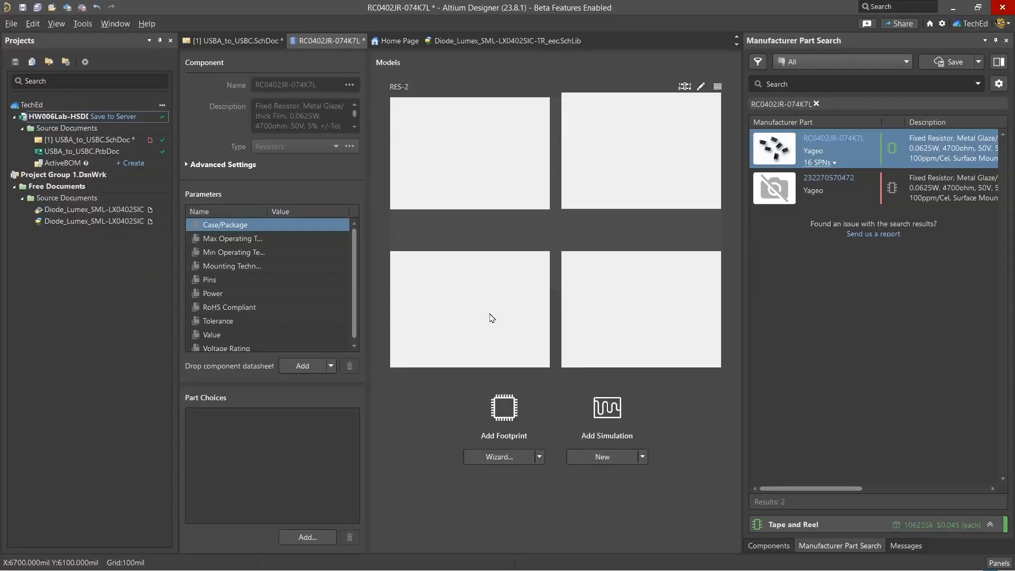
# Switch to the BOM spreadsheet, copy R36's detailed description, and mark R36 as in the library
pyautogui.hotkey('alt', 'Tab')
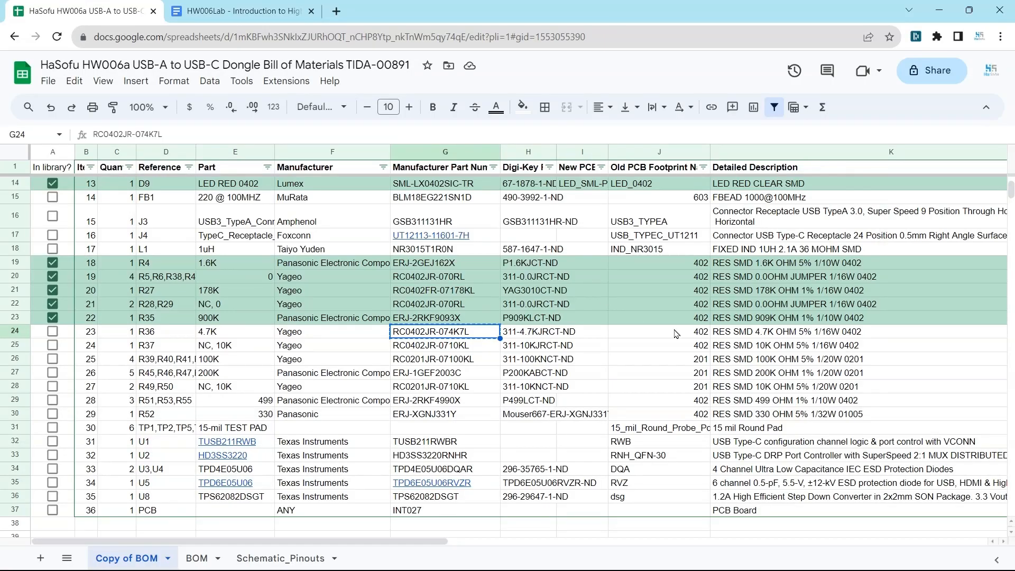
pyautogui.click(761, 336)
pyautogui.click(52, 331)
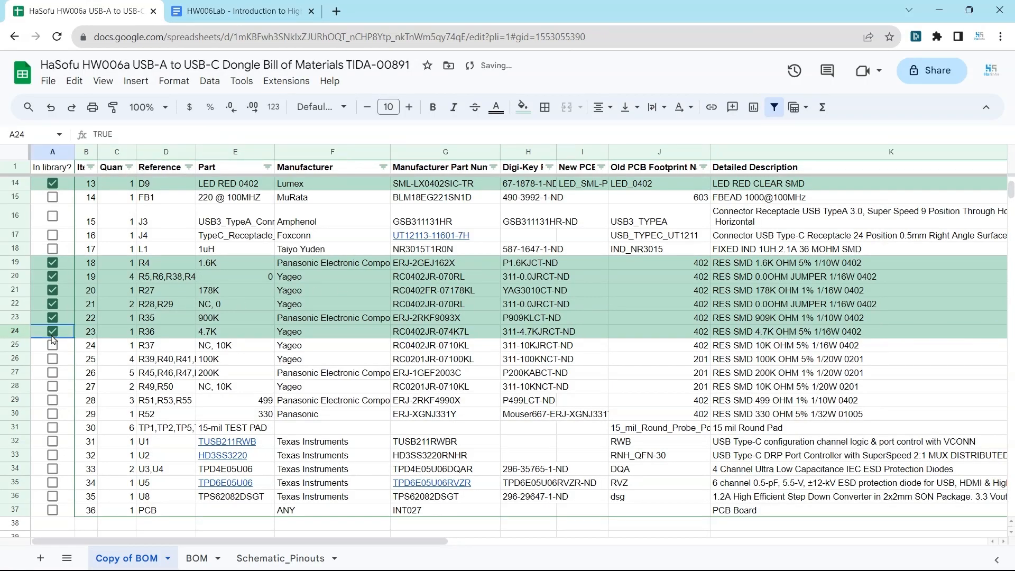
# Back in Altium Designer, name the new component "RES SMD 4.7K OHM 5% 1/16W 0402" with the copied description
pyautogui.hotkey('alt', 'Tab')
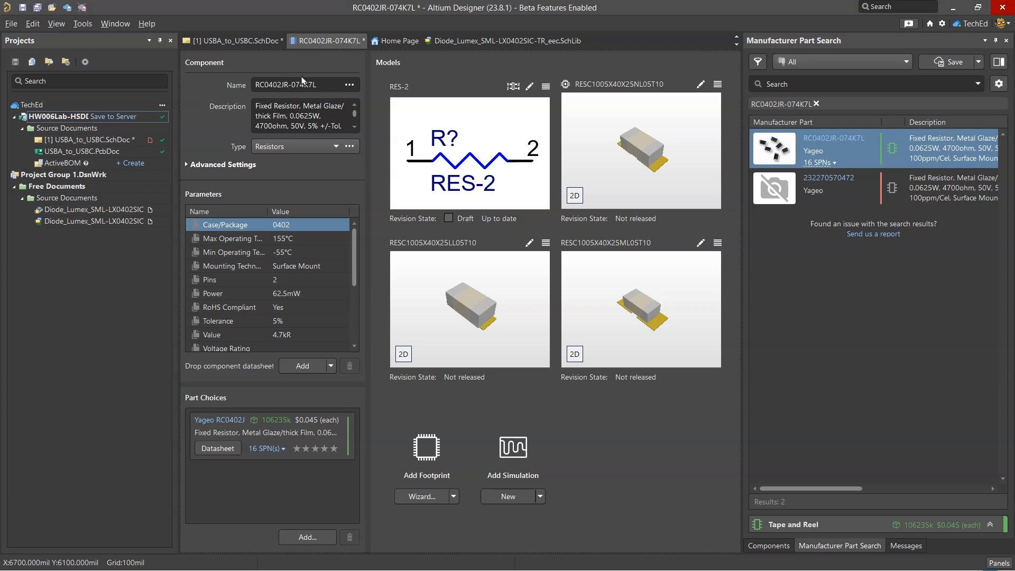
pyautogui.click(302, 80)
pyautogui.write('RES SMD 4.7K OHM 5% 1/16W 0402')
pyautogui.press('Tab')
# Close the 4.7K resistor component and save it to the server with a release note beginning "new"
pyautogui.rightClick(342, 44)
pyautogui.click(373, 54)
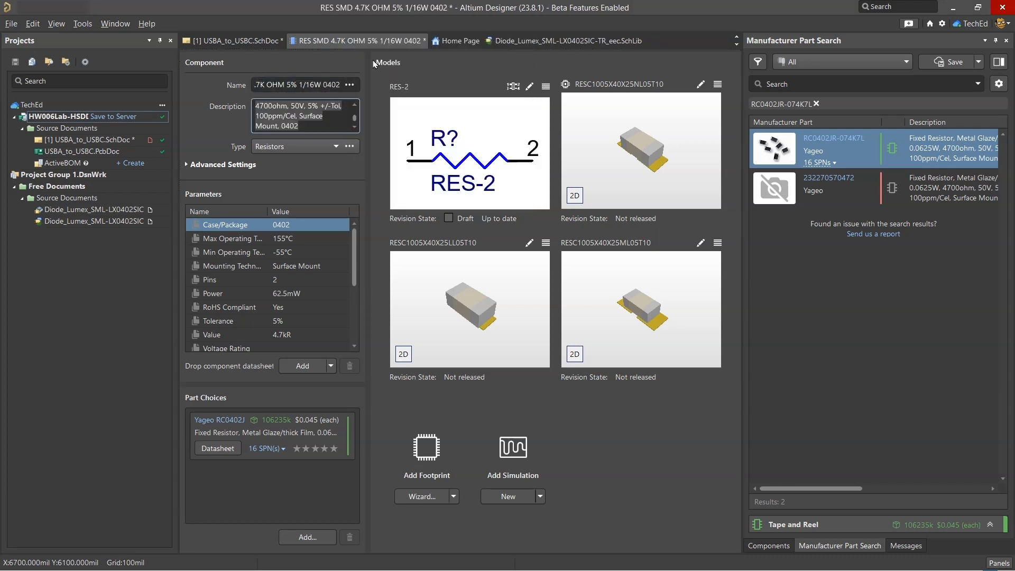
pyautogui.click(494, 347)
pyautogui.write('new')
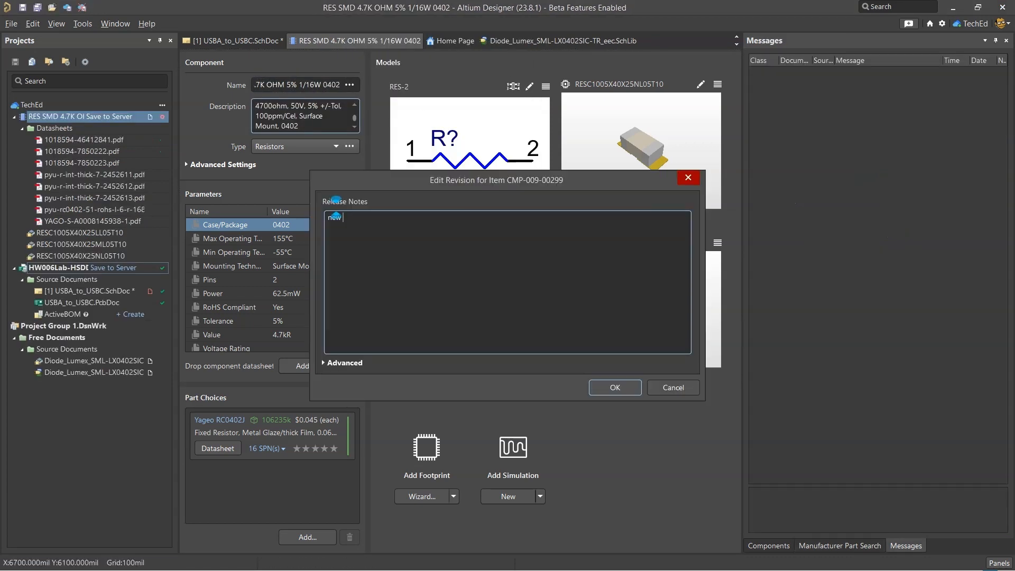
pyautogui.press('Return')
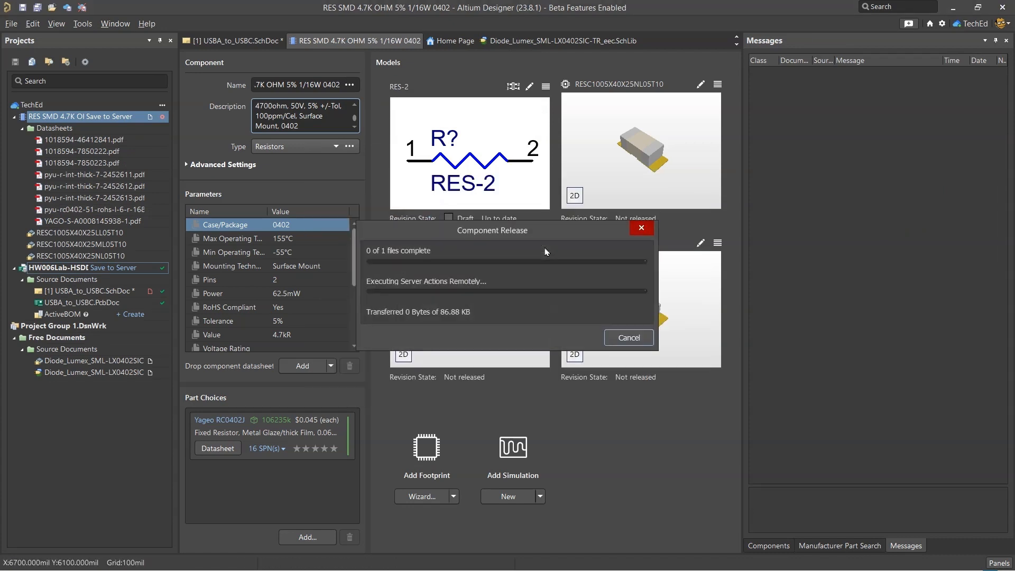
# Copy R37's manufacturer part number from the BOM spreadsheet and search Altium Designer's manufacturer parts for RC0402JR-0710KL
pyautogui.hotkey('alt', 'Tab')
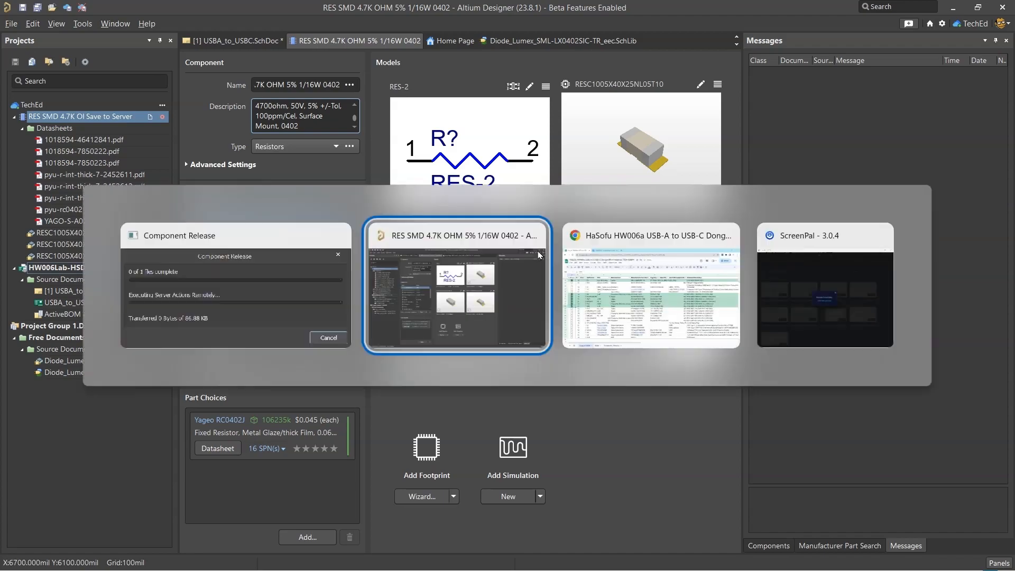
pyautogui.hotkey('alt', 'Tab')
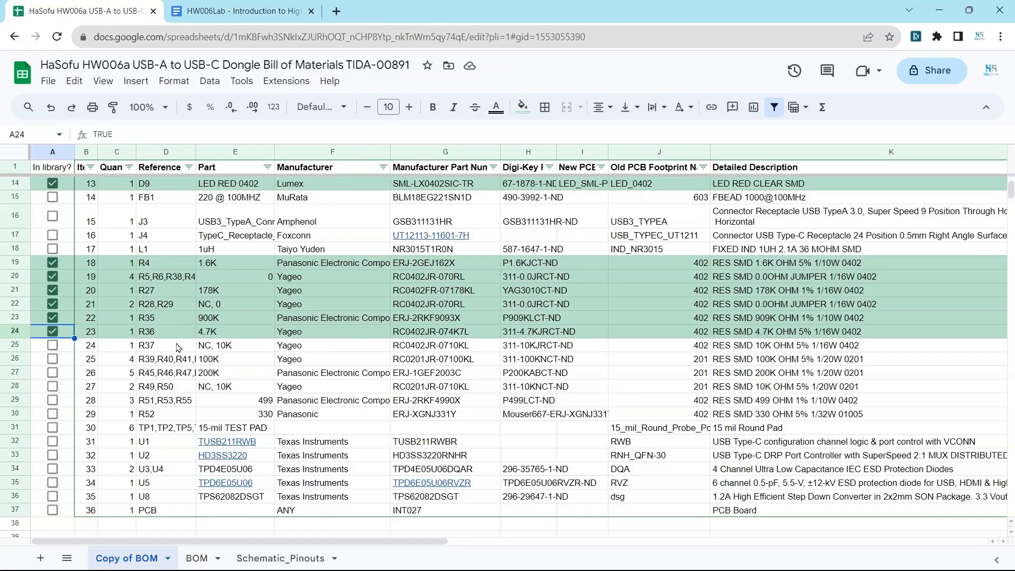
pyautogui.click(178, 348)
pyautogui.click(472, 345)
pyautogui.hotkey('alt', 'Tab')
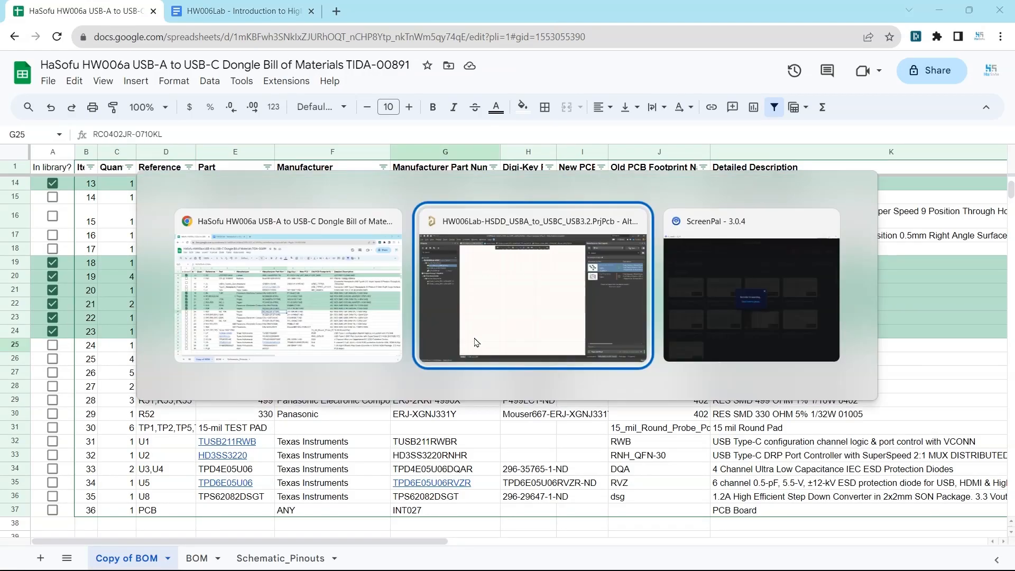
pyautogui.tripleClick(837, 85)
pyautogui.write('RC0402JR-0710KL')
pyautogui.press('Return')
# Create a Resistors component from Yageo RC0402JR-0710KL with its four cloud footprints and datasheets, named "RES SMD 10K OHM 5% 1/16W 0402"
pyautogui.rightClick(749, 142)
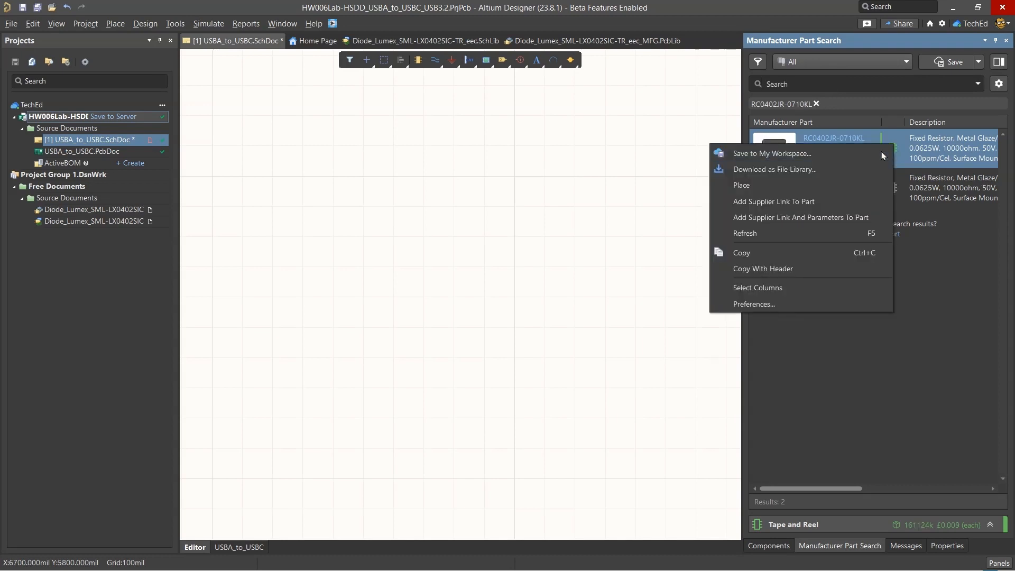
pyautogui.click(782, 151)
pyautogui.write('resi')
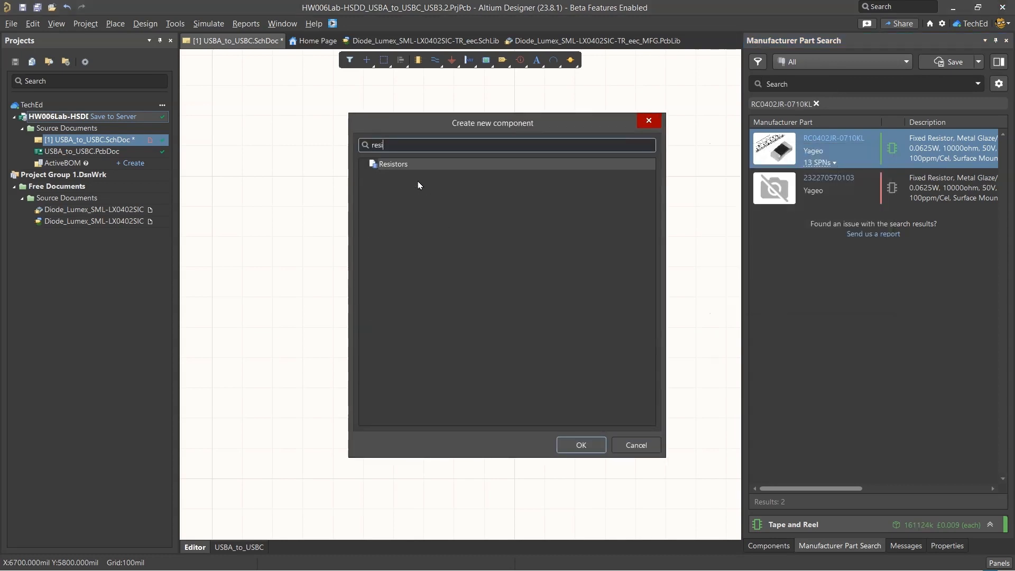
pyautogui.press('Return')
# Save the 10K resistor component to the server with the release note "new RES SMD 10K OHM 5% 1/16W 0402"
pyautogui.click(492, 349)
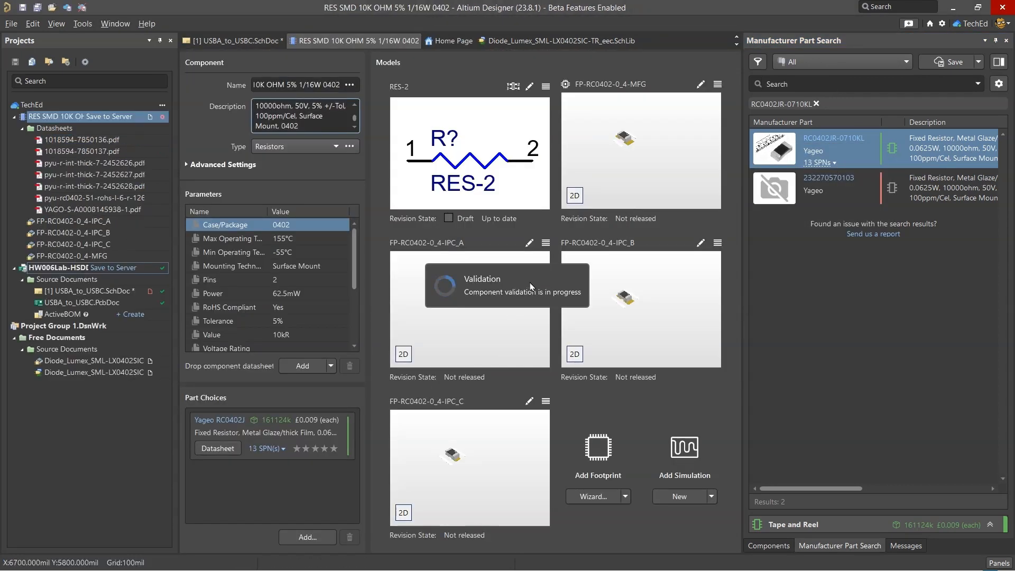
pyautogui.hotkey('alt', 'Tab')
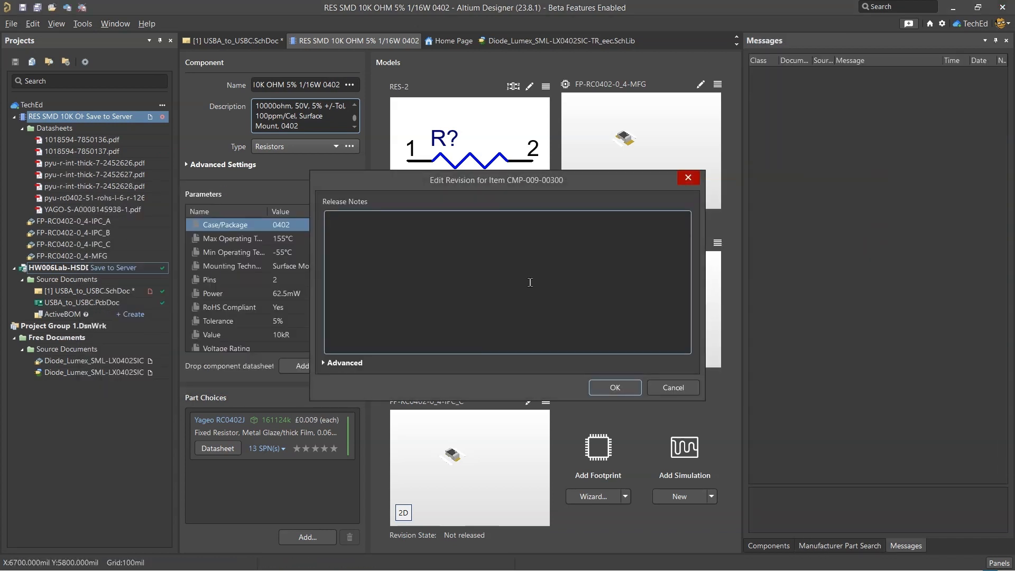
pyautogui.write('new')
pyautogui.write('RES SMD 10K OHM 5% 1/16W 0402')
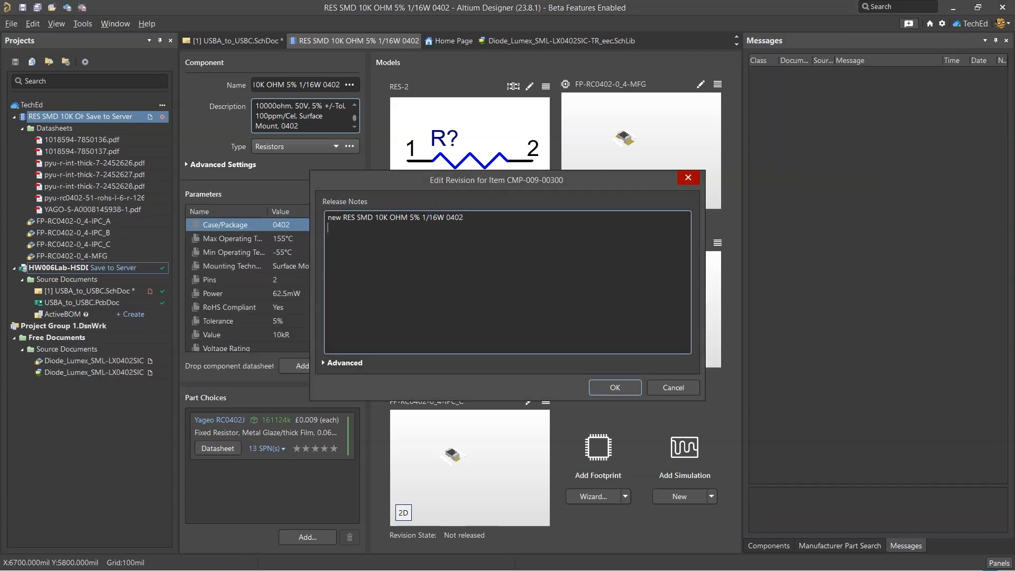
pyautogui.press('Return')
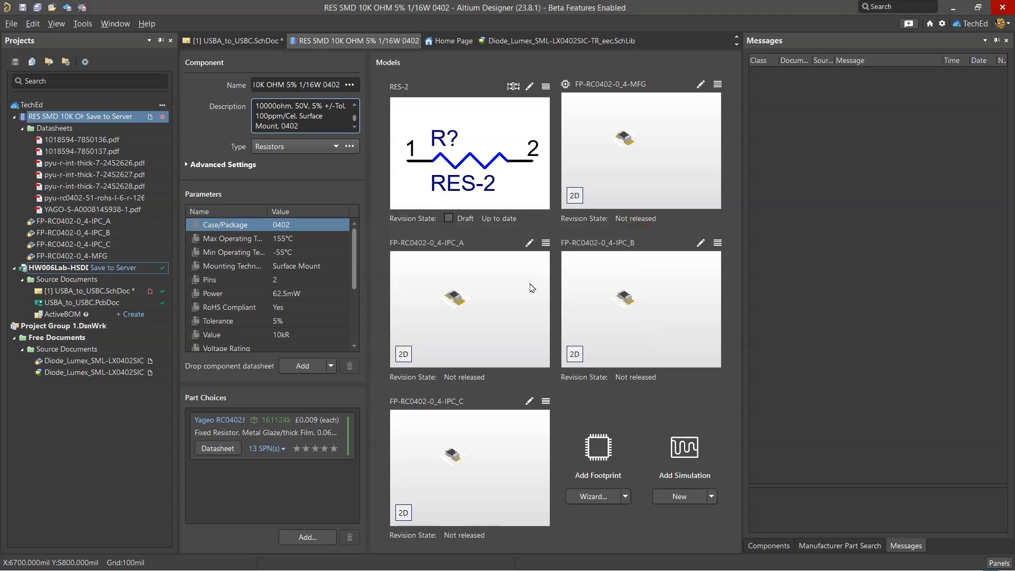
# Mark R37 as in the library in the BOM spreadsheet, and search Altium Designer's manufacturer parts for the 100K resistor RC0201JR-07100KL
pyautogui.hotkey('alt', 'Tab')
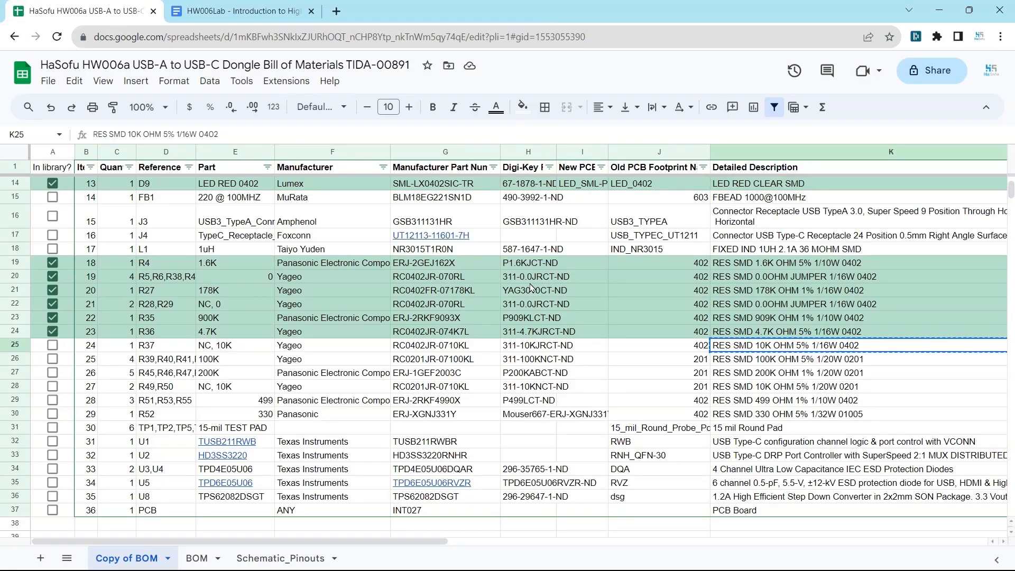
pyautogui.click(52, 345)
pyautogui.click(425, 361)
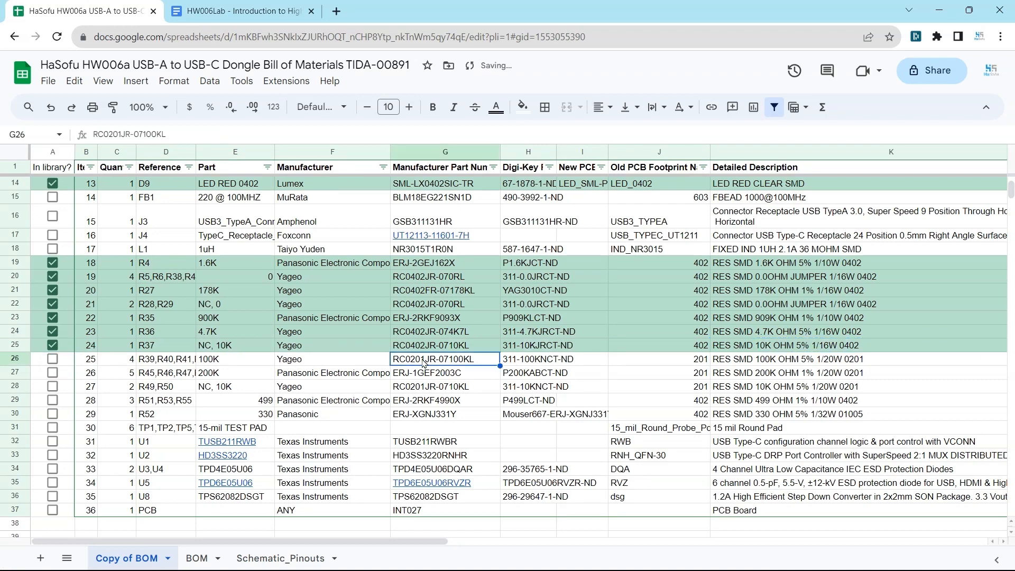
pyautogui.hotkey('alt', 'Tab')
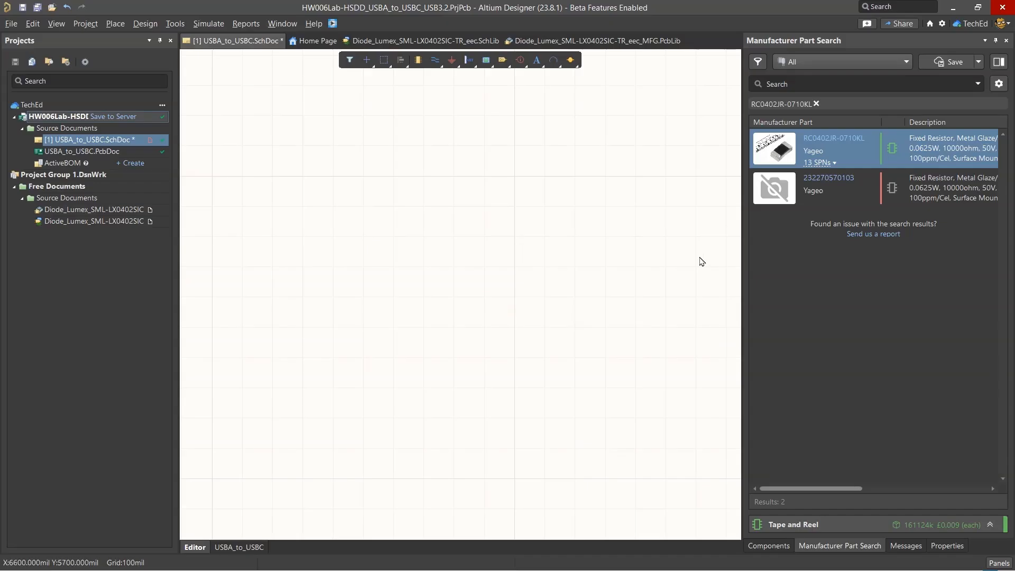
pyautogui.click(839, 83)
pyautogui.write('RC0201JR-07100KL')
pyautogui.press('Return')
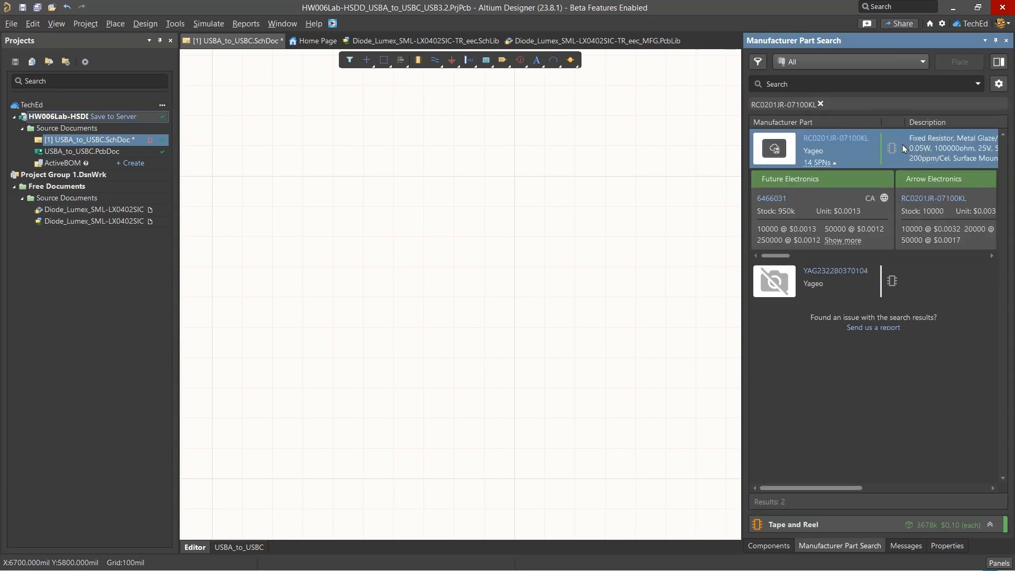
# Create a Resistors component from Yageo RC0201JR-07100KL using its cloud component data
pyautogui.rightClick(903, 144)
pyautogui.click(873, 152)
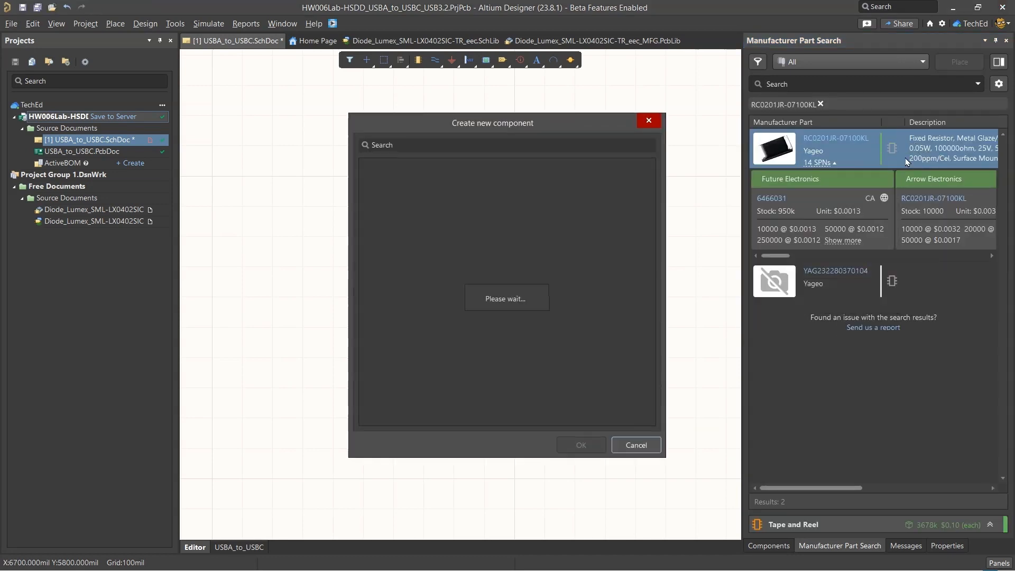
pyautogui.write('res')
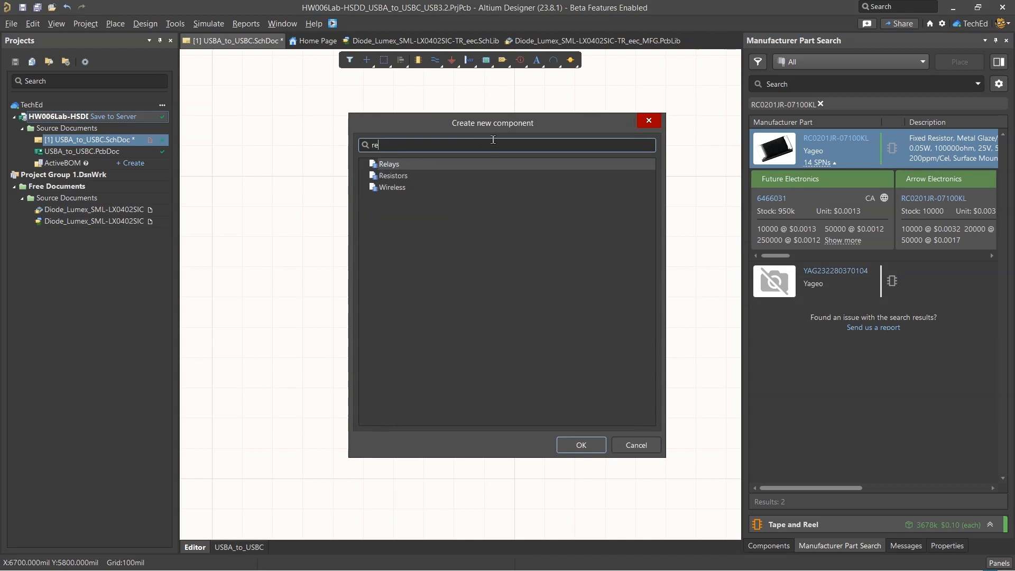
pyautogui.press('Return')
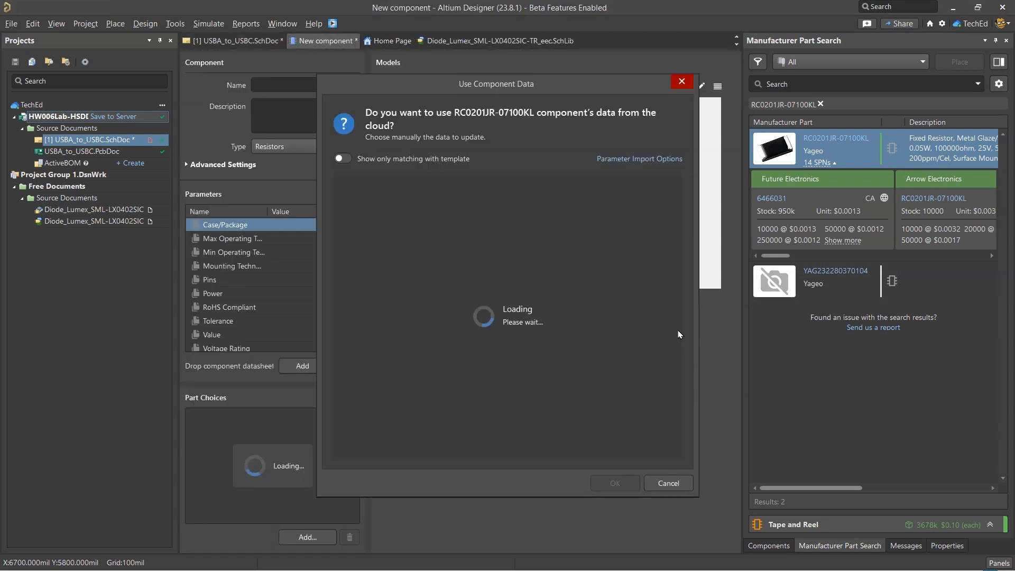
pyautogui.click(624, 483)
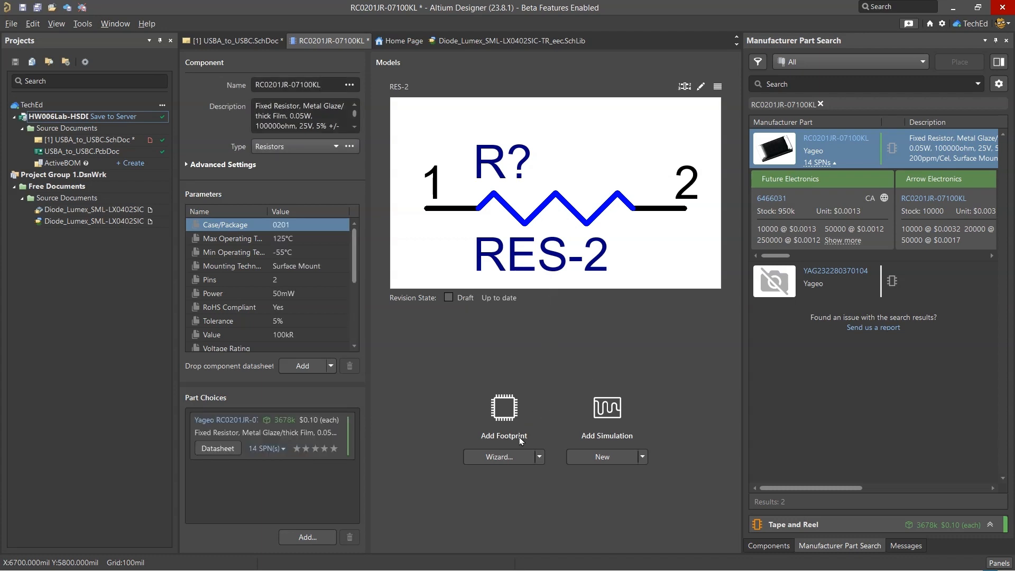
# Try to build a CHIP footprint with the IPC Compliant Footprint Wizard, using package type Chip Resistor and the STEP model preview
pyautogui.click(511, 458)
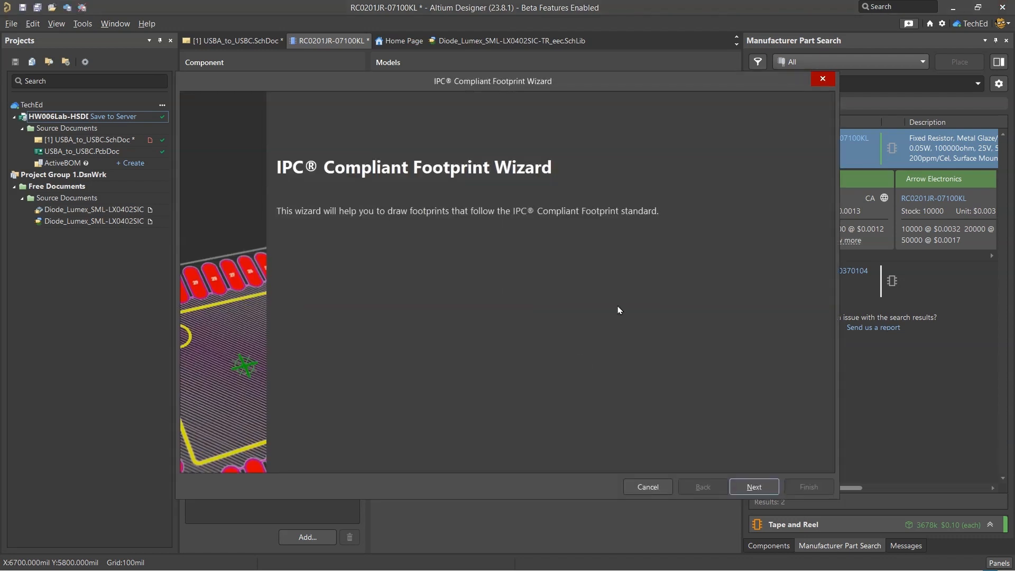
pyautogui.click(736, 485)
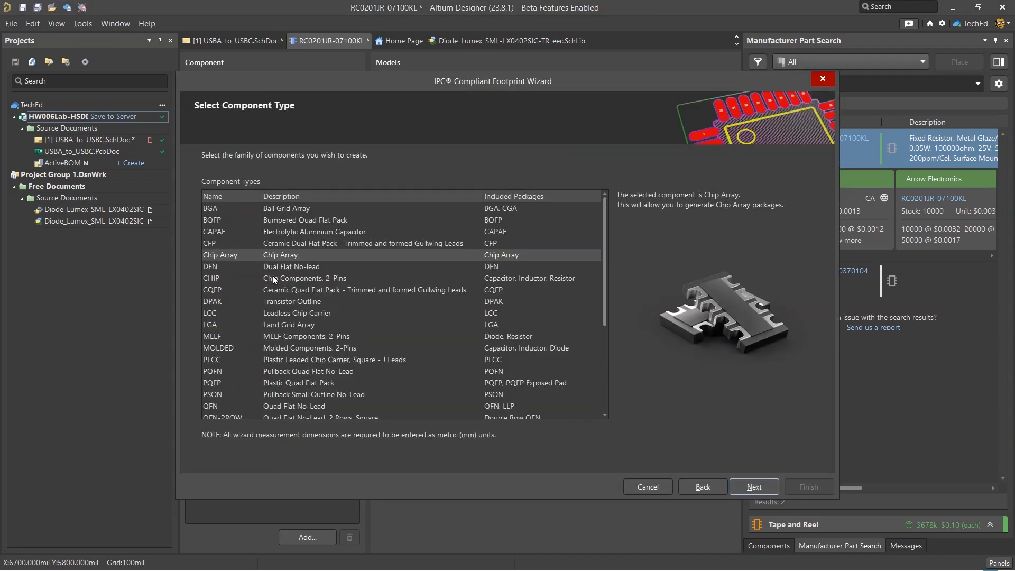
pyautogui.scroll(-4, 334, 320)
pyautogui.scroll(4, 335, 319)
pyautogui.click(324, 278)
pyautogui.click(748, 486)
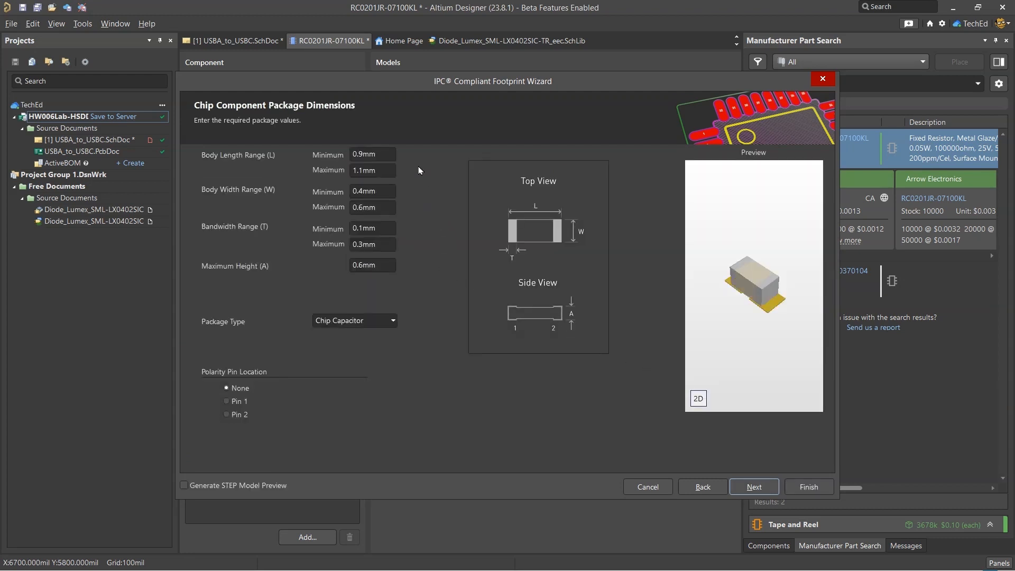
pyautogui.click(391, 323)
pyautogui.click(371, 353)
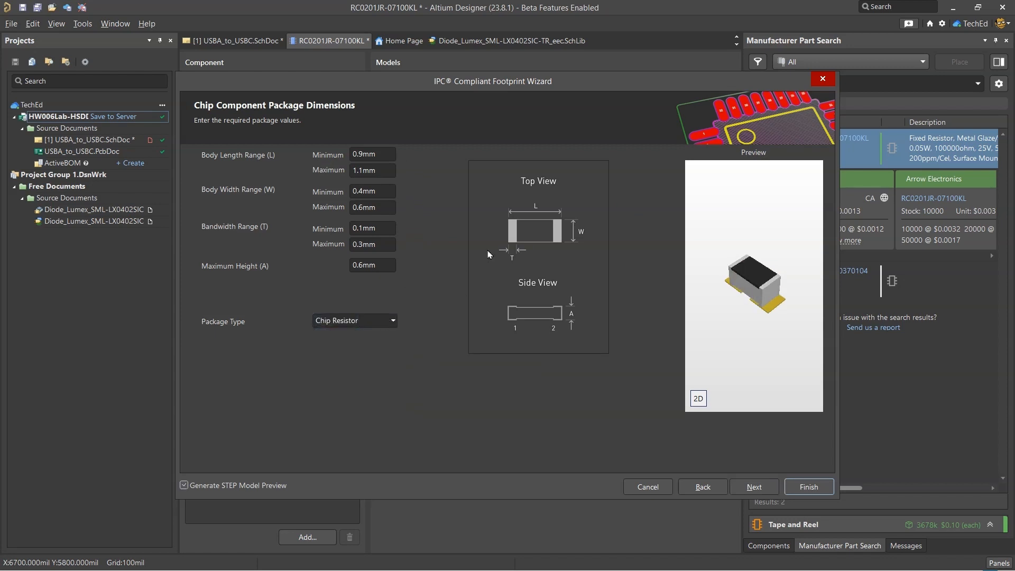
# Switch to the browser and look up RC0201JR-07100KL on Octopart in a new tab, down to its CAD models
pyautogui.hotkey('alt', 'Tab')
pyautogui.press('Tab')
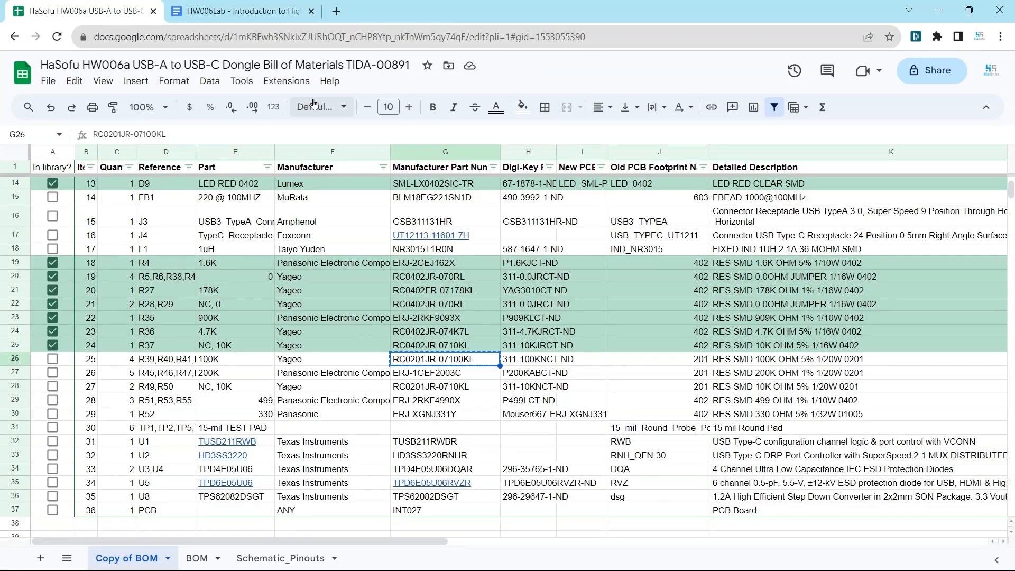
pyautogui.hscroll(10, 344, 450)
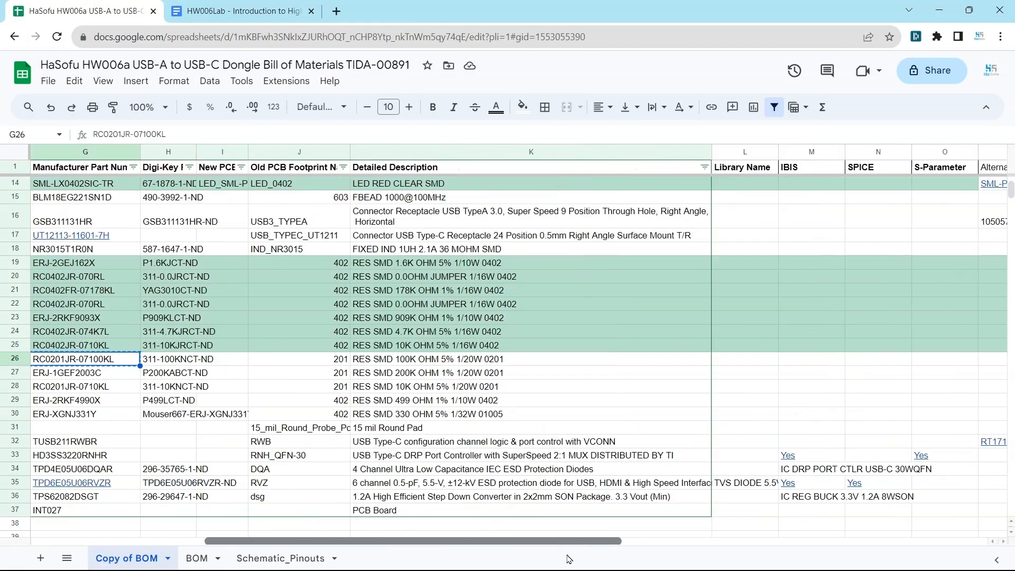
pyautogui.hscroll(-10, 228, 525)
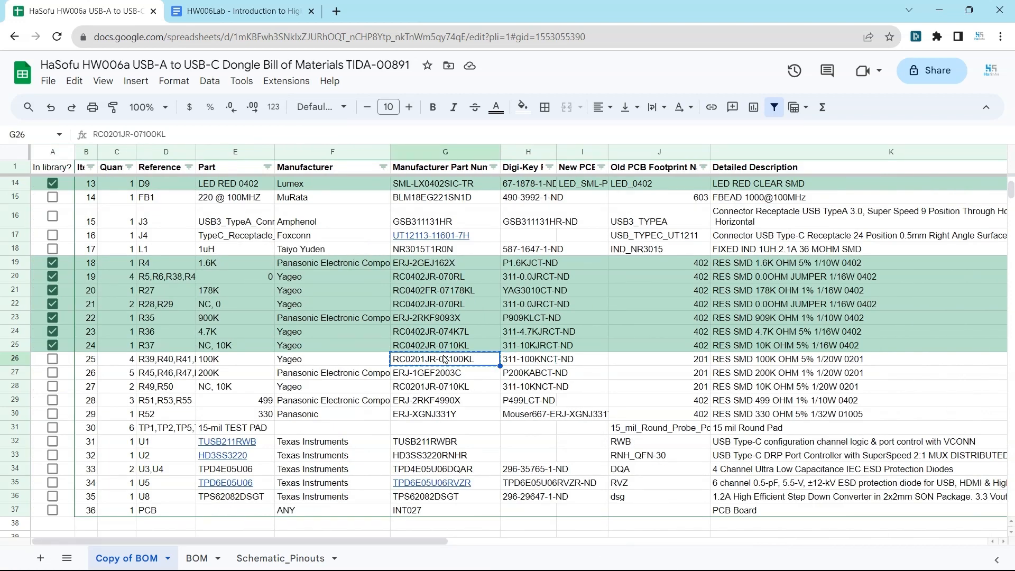
pyautogui.click(341, 16)
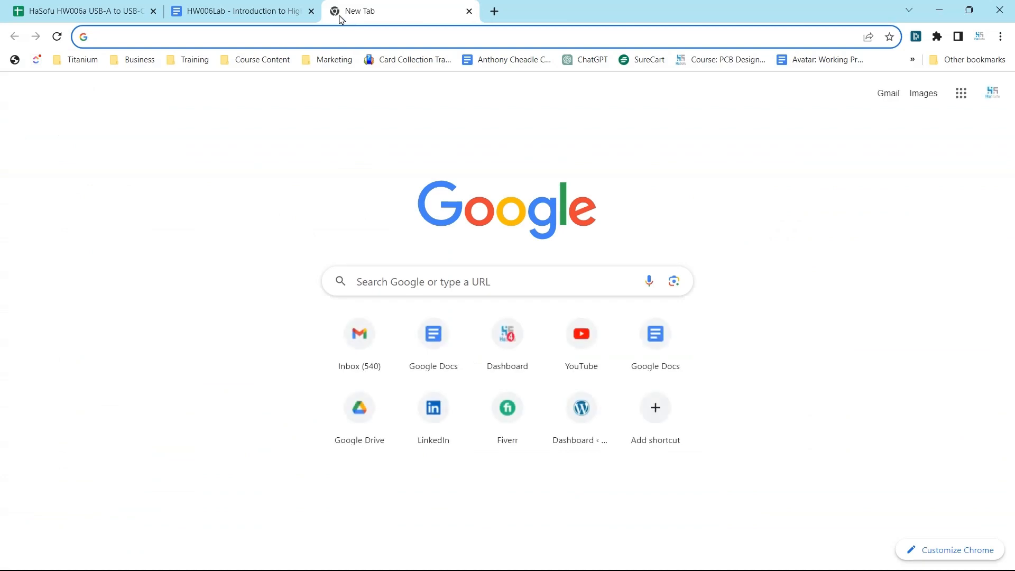
pyautogui.write('octop')
pyautogui.press('Return')
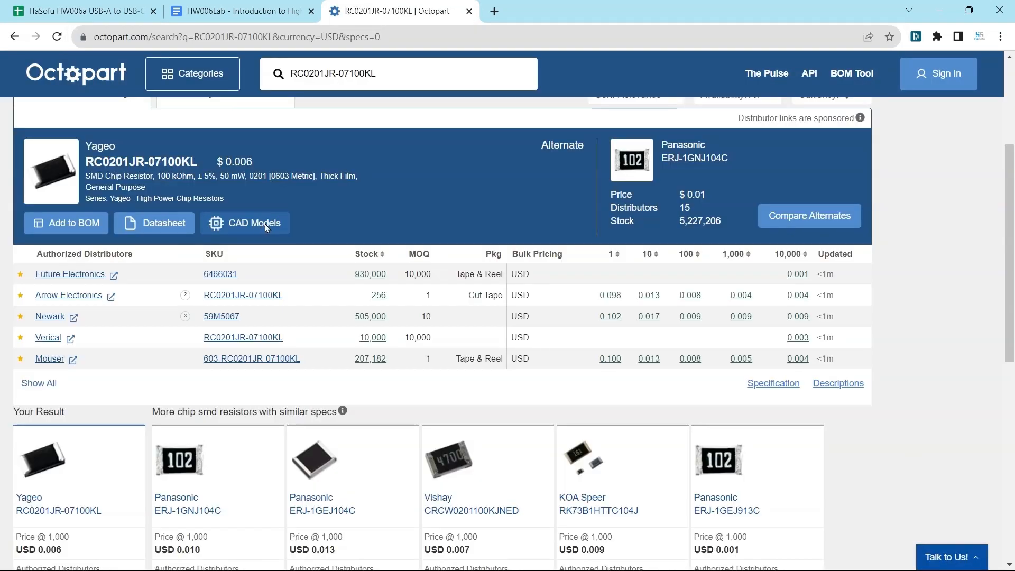
pyautogui.click(254, 222)
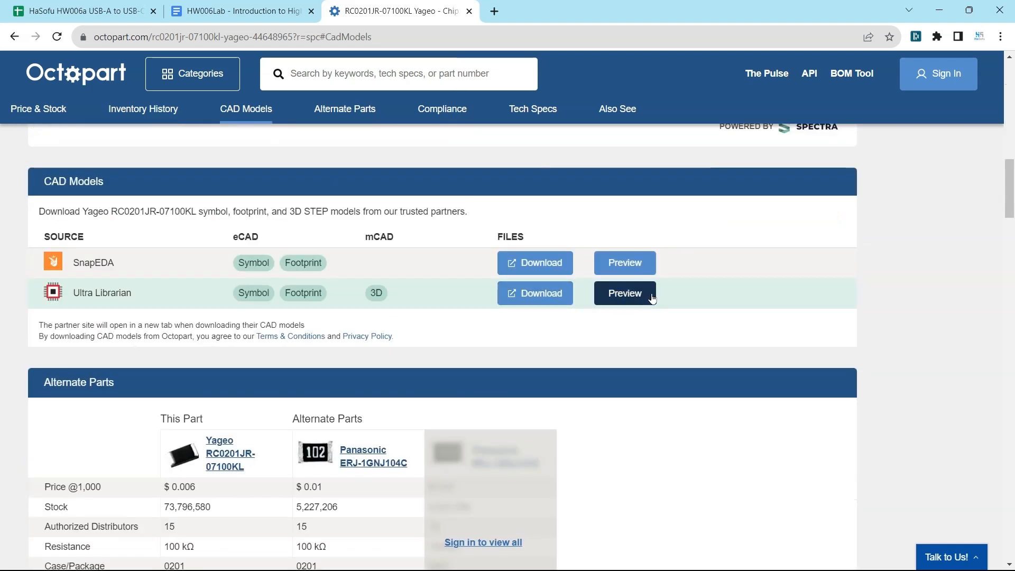
# Download the Ultra Librarian models for RC0201JR-07100KL in STEP and Altium Designer formats
pyautogui.click(540, 295)
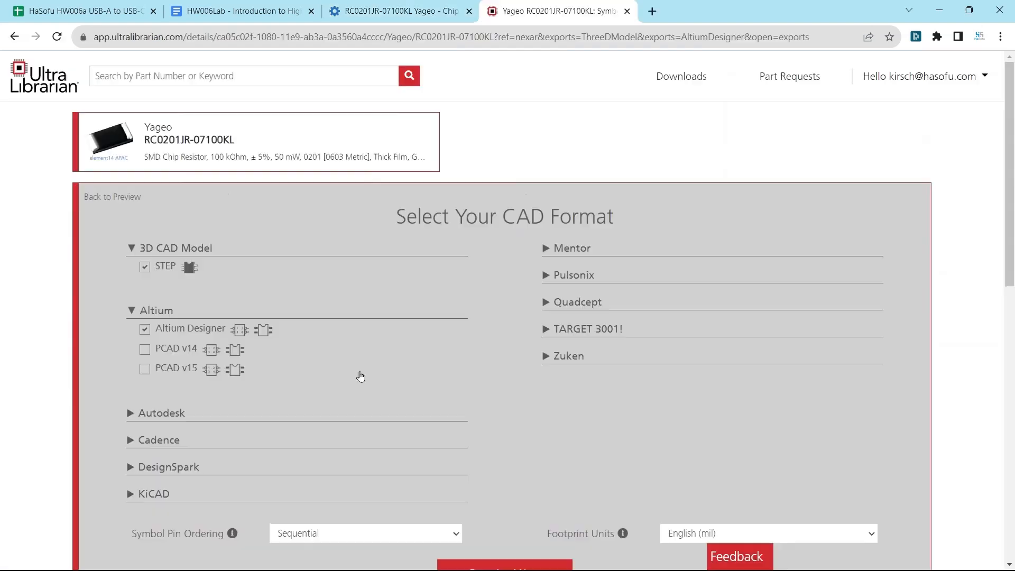
pyautogui.scroll(-4, 358, 373)
pyautogui.click(509, 375)
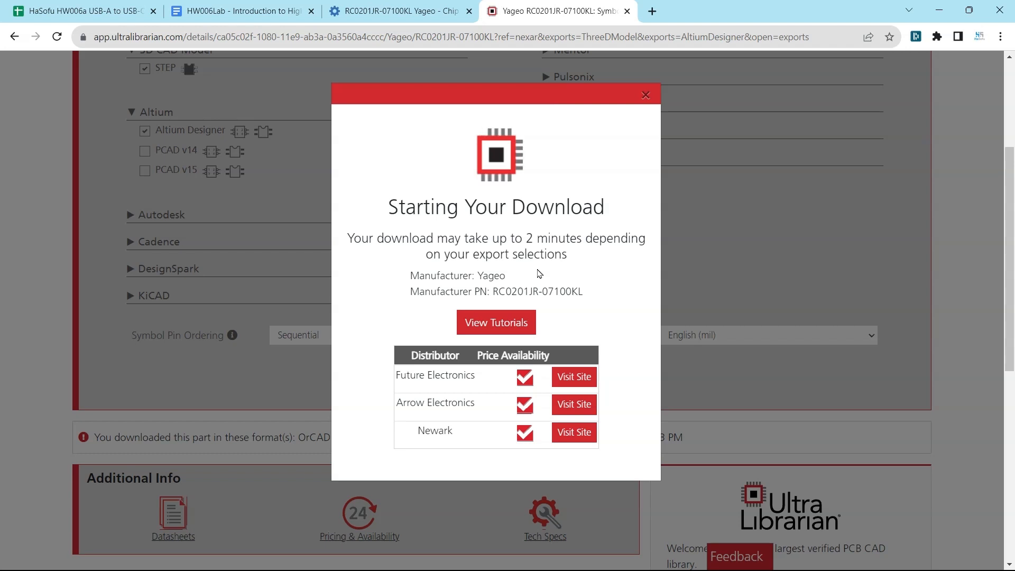
# Locate the downloaded ul_RC0201JR-07100KL.zip in the Exercise_Files folder and extract it
pyautogui.moveTo(873, 87)
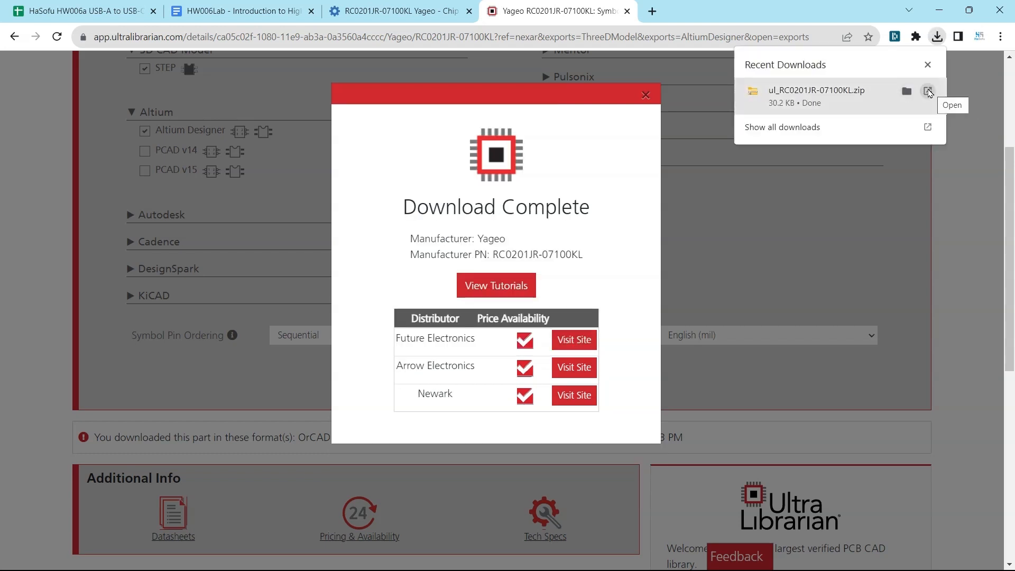
pyautogui.click(907, 92)
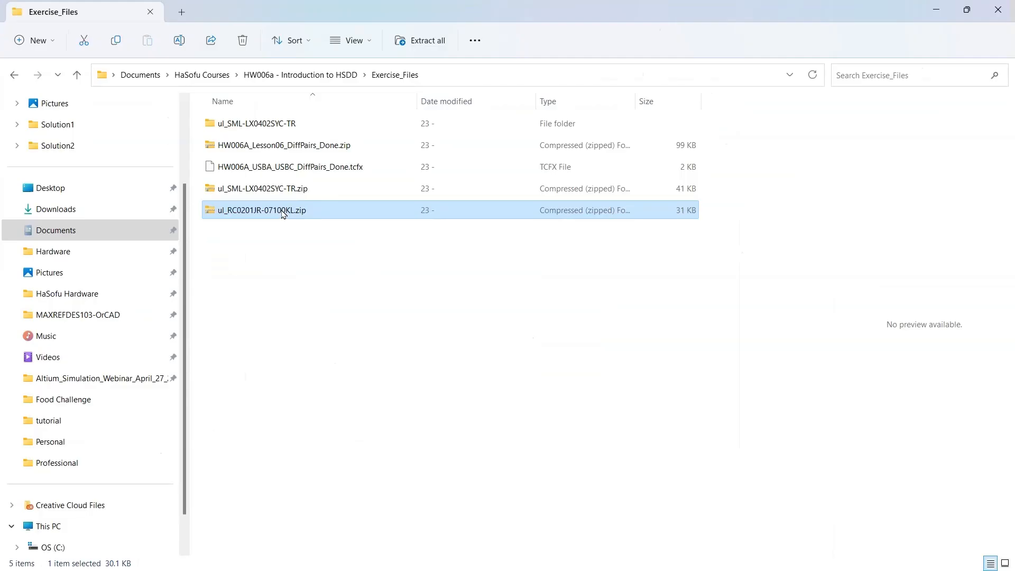
pyautogui.rightClick(283, 212)
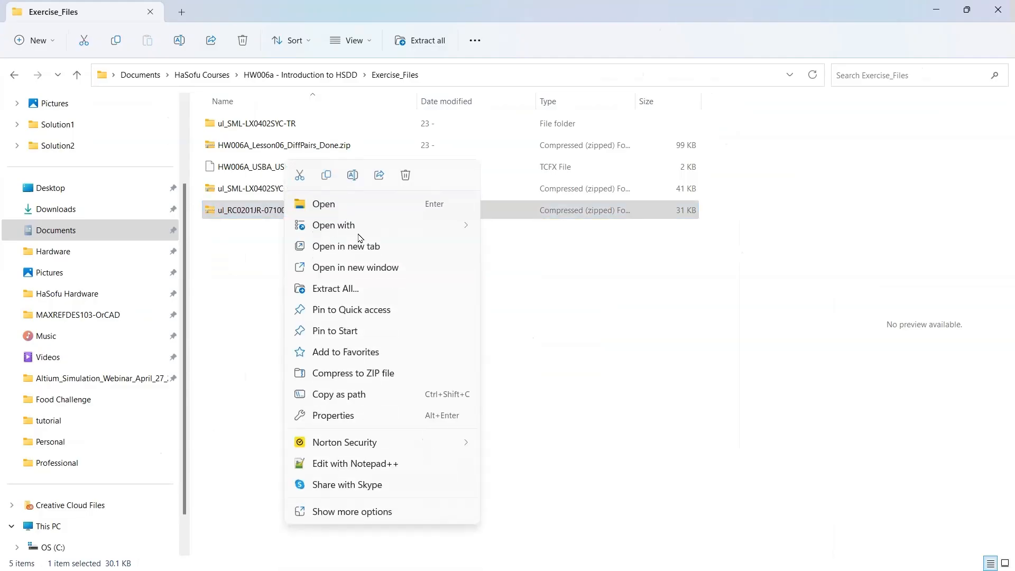
pyautogui.click(380, 296)
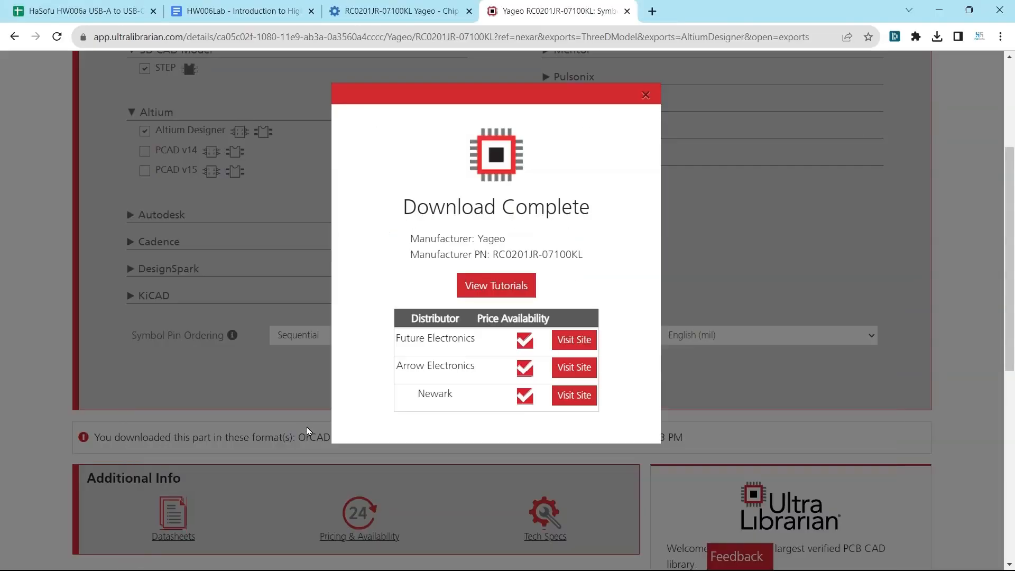
# Back in Altium Designer, cancel the footprint wizard and save the RC0201JR-07100KL component to the server without a release note
pyautogui.click(610, 555)
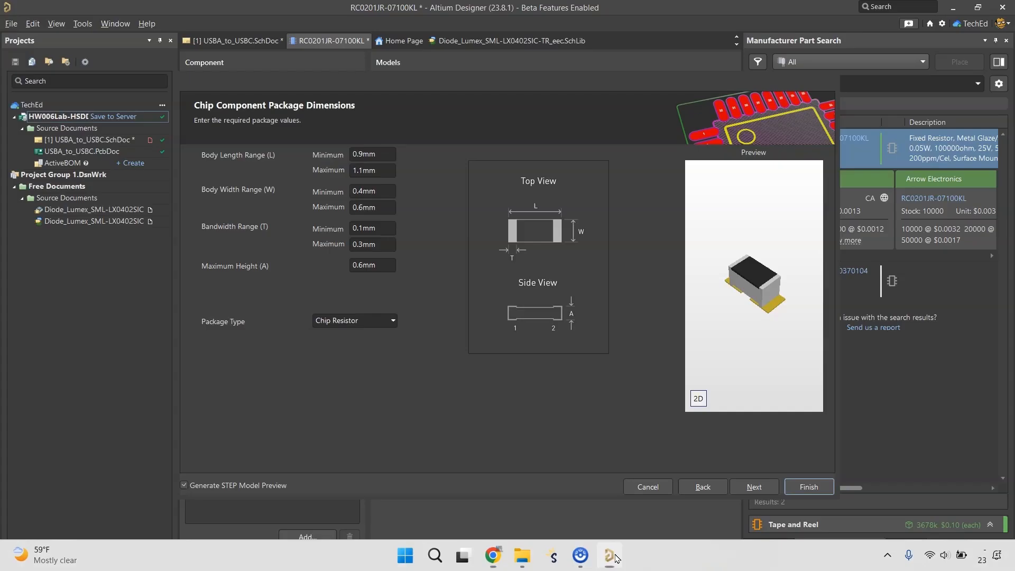
pyautogui.click(638, 485)
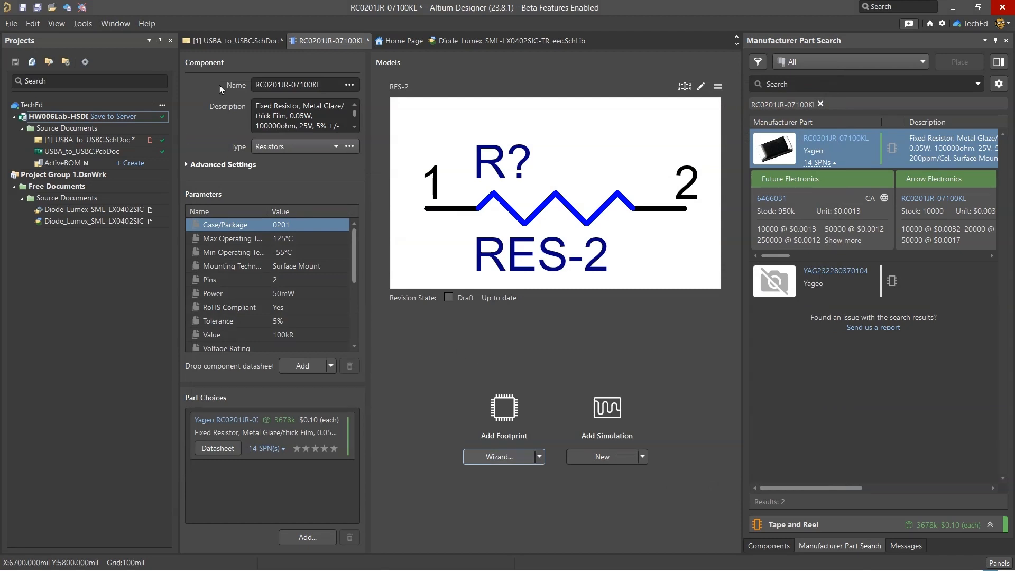
pyautogui.rightClick(333, 45)
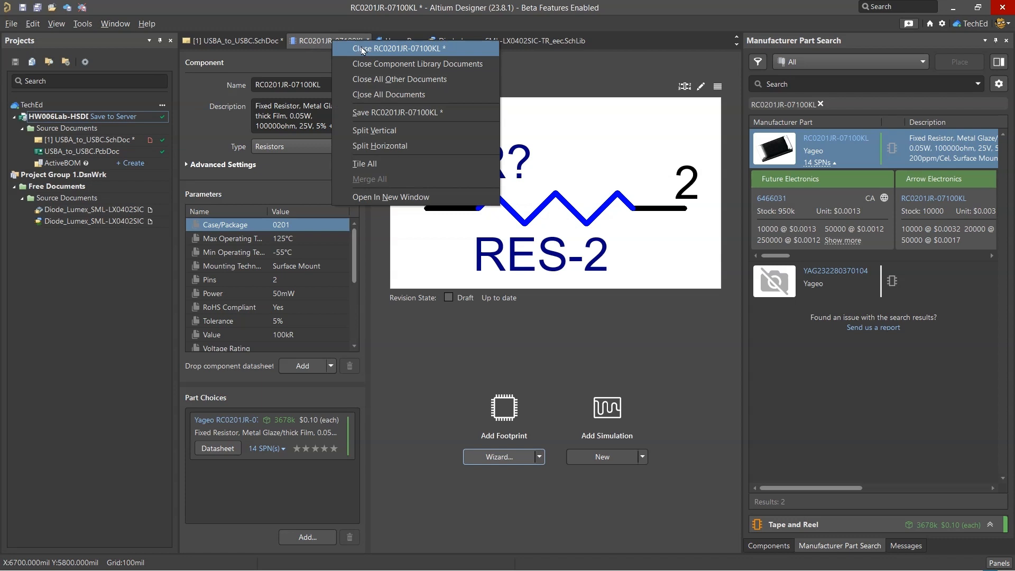
pyautogui.click(400, 111)
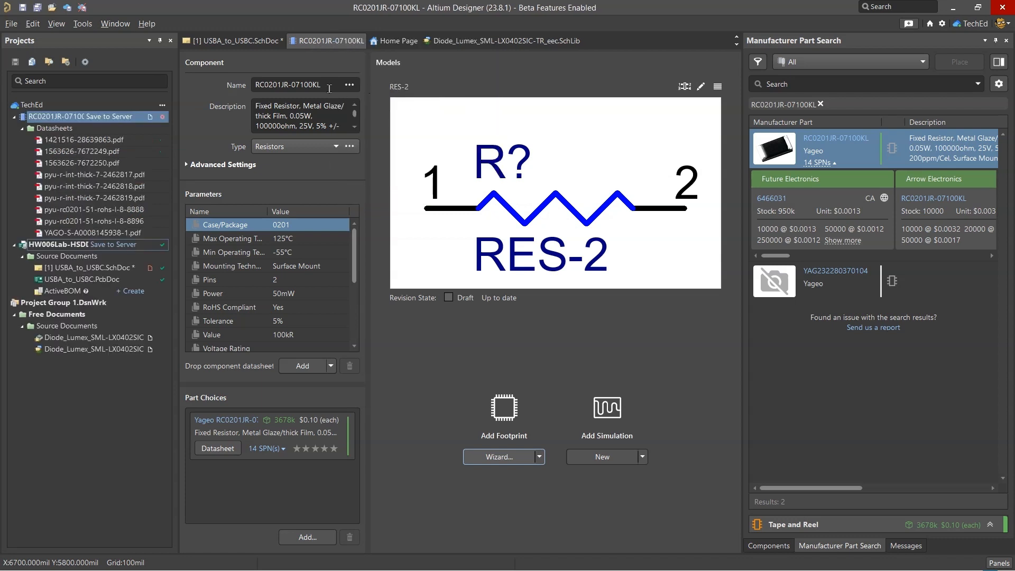
pyautogui.click(117, 118)
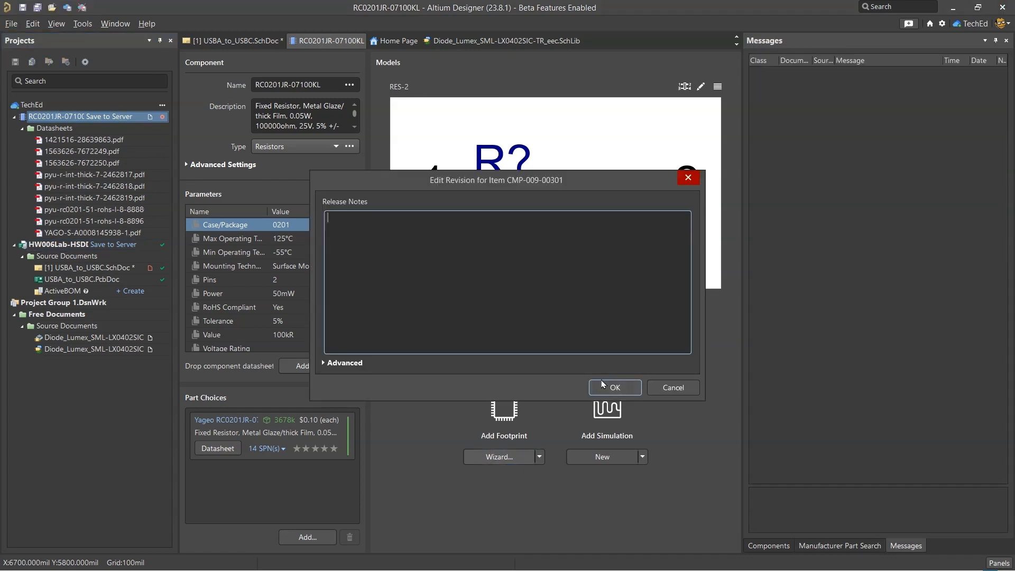
pyautogui.click(603, 386)
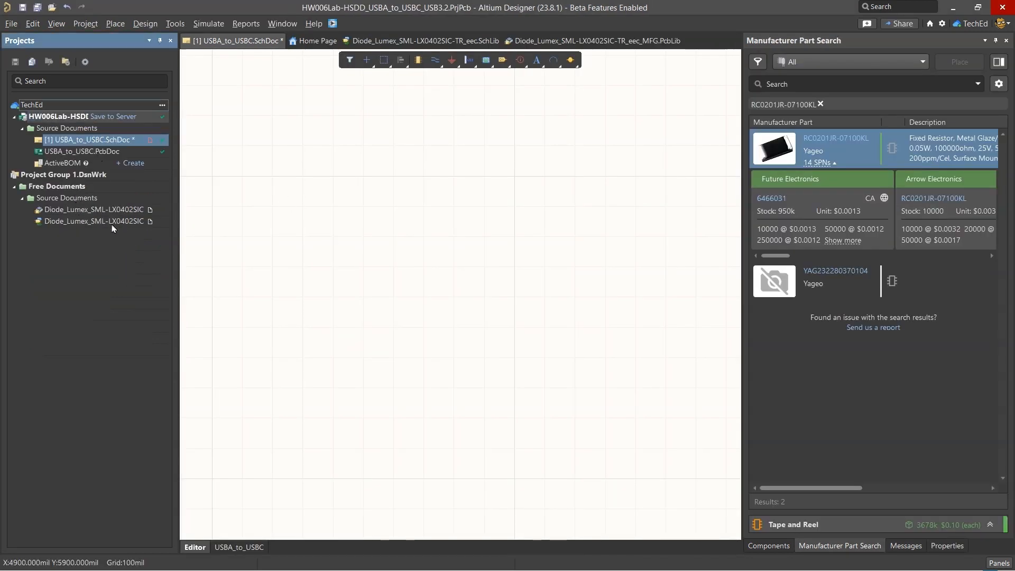
# Run the Ultra Librarian UL_Import script from the extracted ul_RC0201JR-07100KL download in Exercise_Files
pyautogui.click(11, 23)
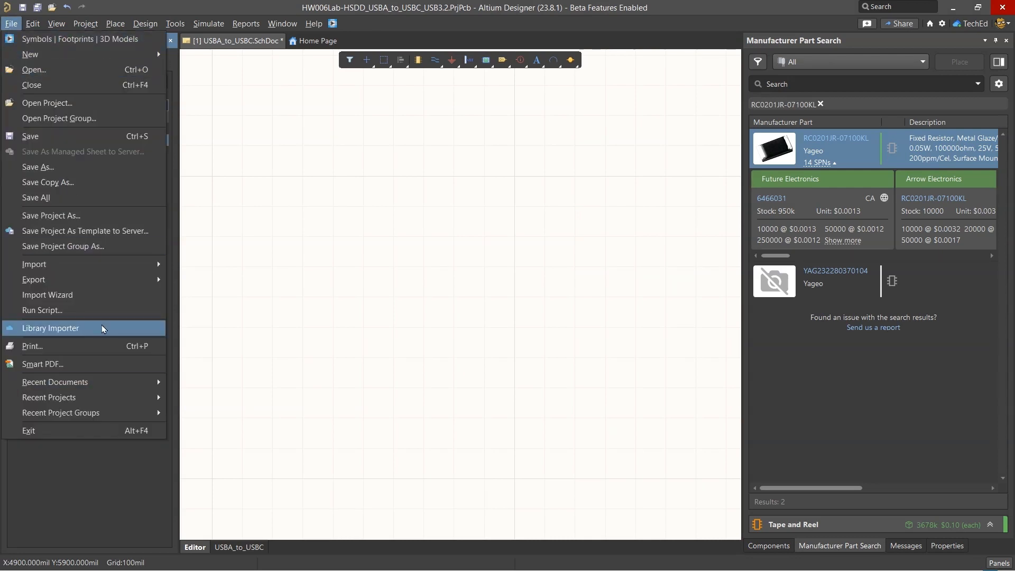
pyautogui.click(101, 311)
pyautogui.click(350, 423)
pyautogui.scroll(2, 447, 301)
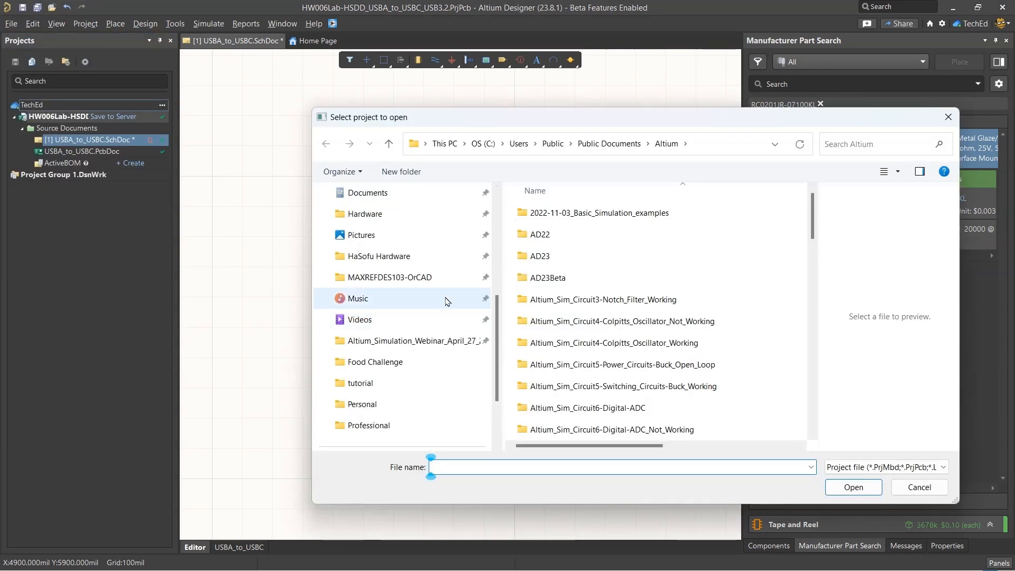
pyautogui.scroll(4, 446, 302)
pyautogui.click(447, 298)
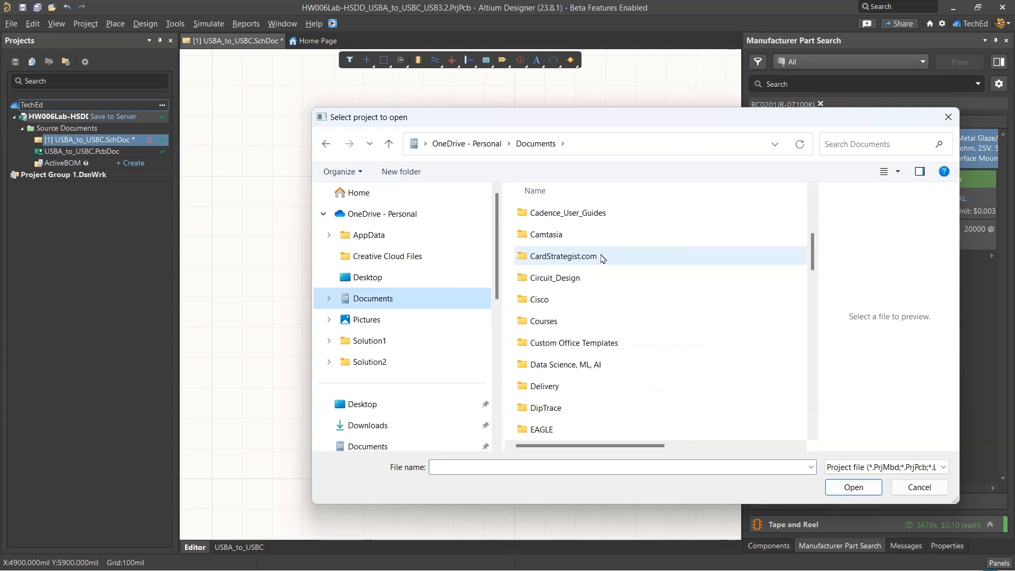
pyautogui.scroll(-3, 603, 258)
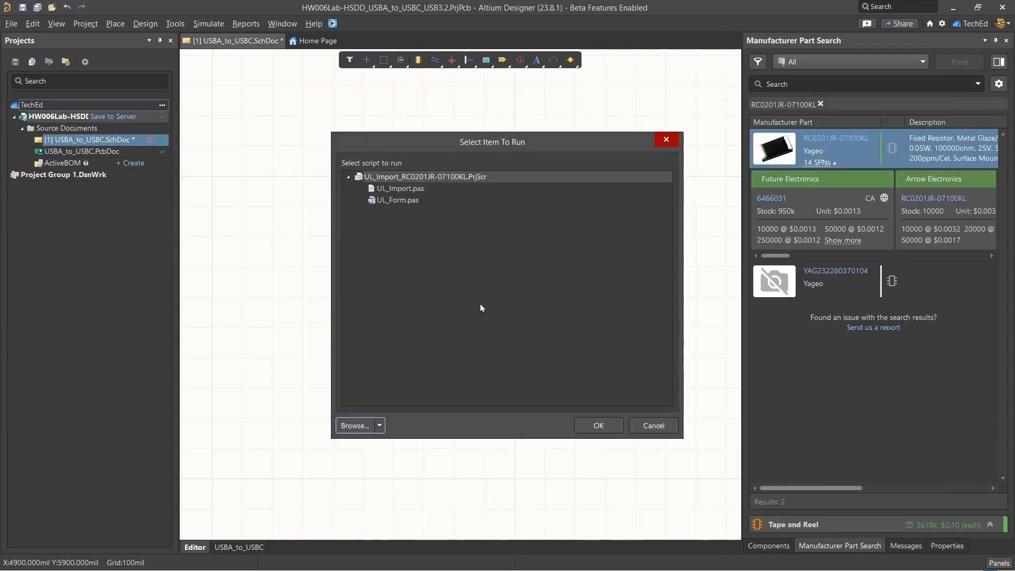
pyautogui.click(342, 268)
pyautogui.click(598, 426)
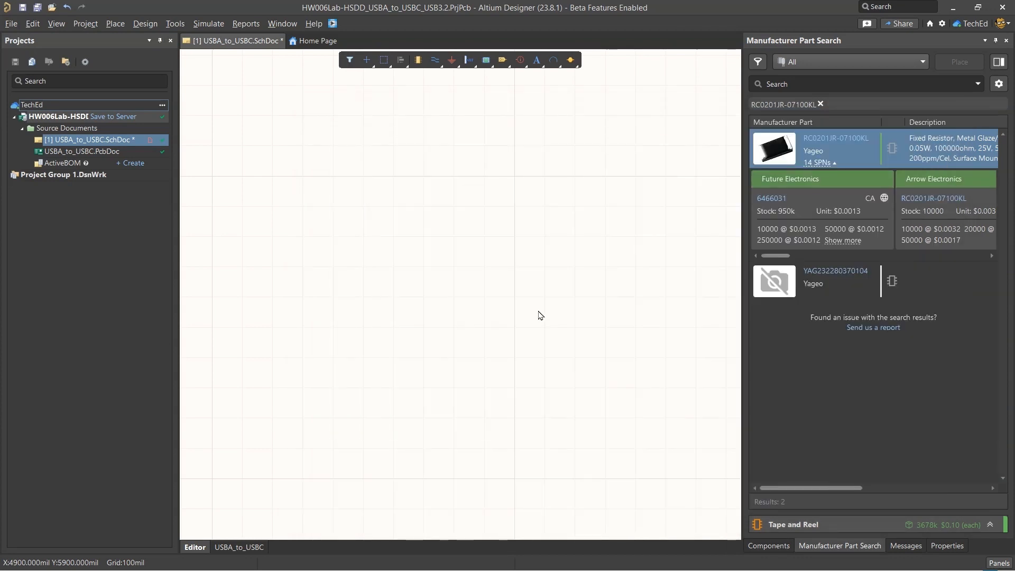
# Import the RC0201JR-07100KL.txt file through the script and view the generated footprint in 3D
pyautogui.click(379, 280)
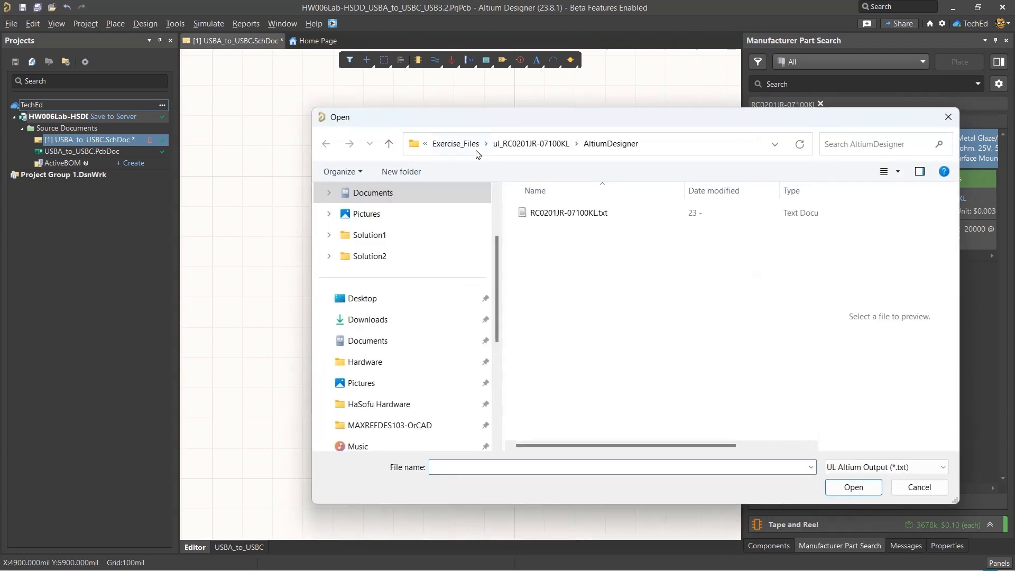
pyautogui.click(424, 144)
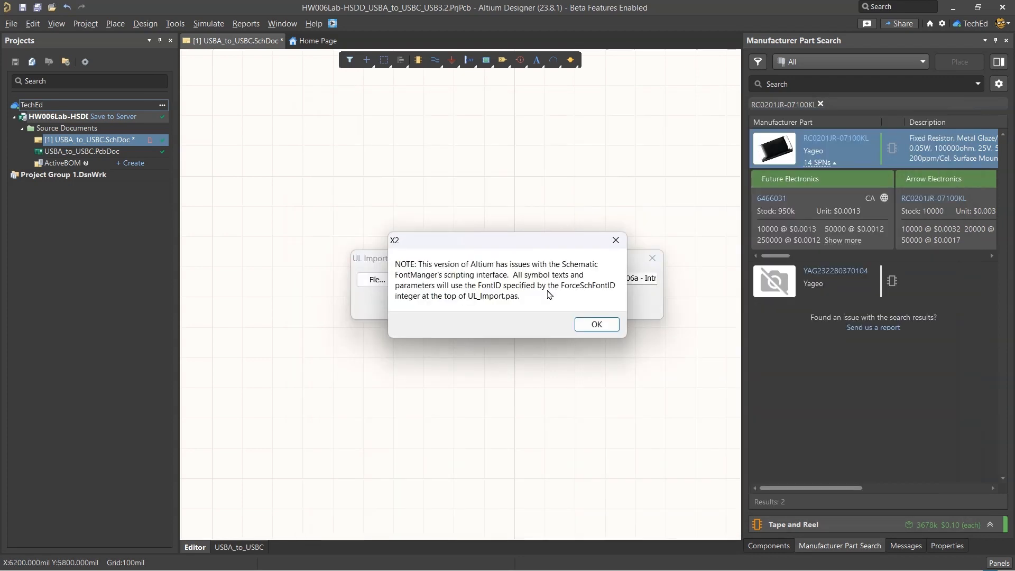
pyautogui.click(596, 324)
pyautogui.click(508, 302)
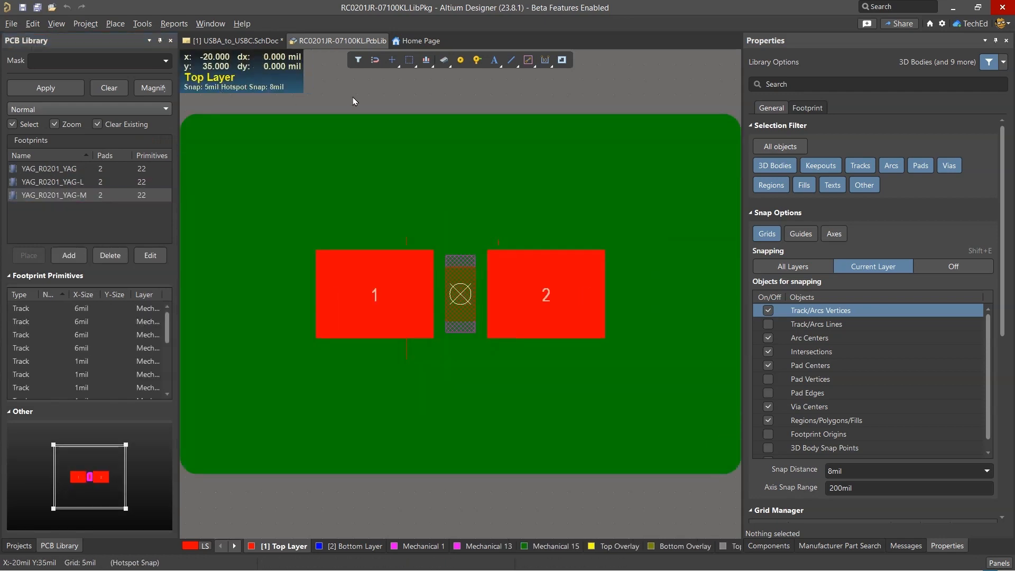
pyautogui.press('3')
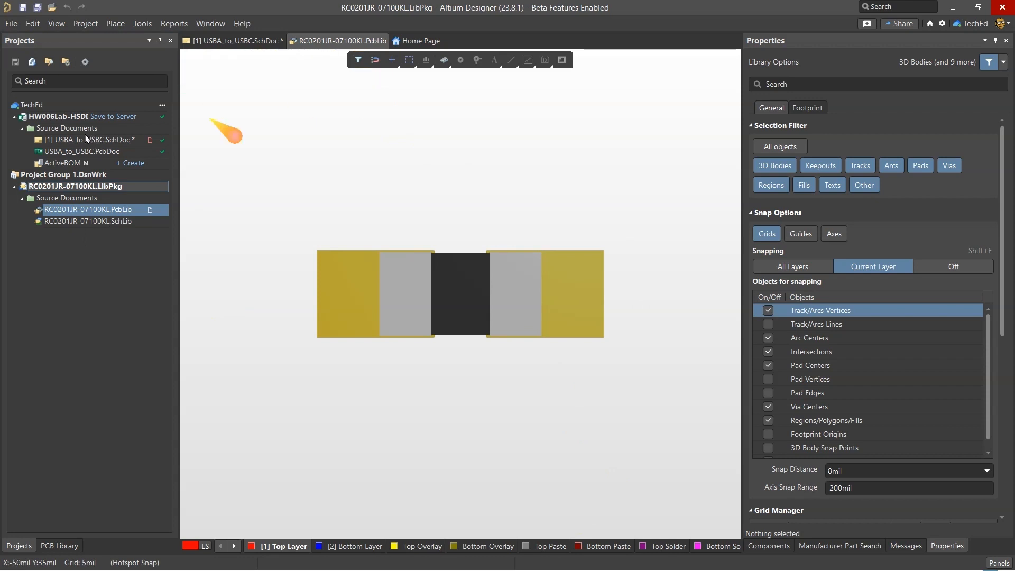
# Search the workspace components for RC0201JR-07100KL using the part number from the BOM and open that resistor for editing
pyautogui.doubleClick(86, 140)
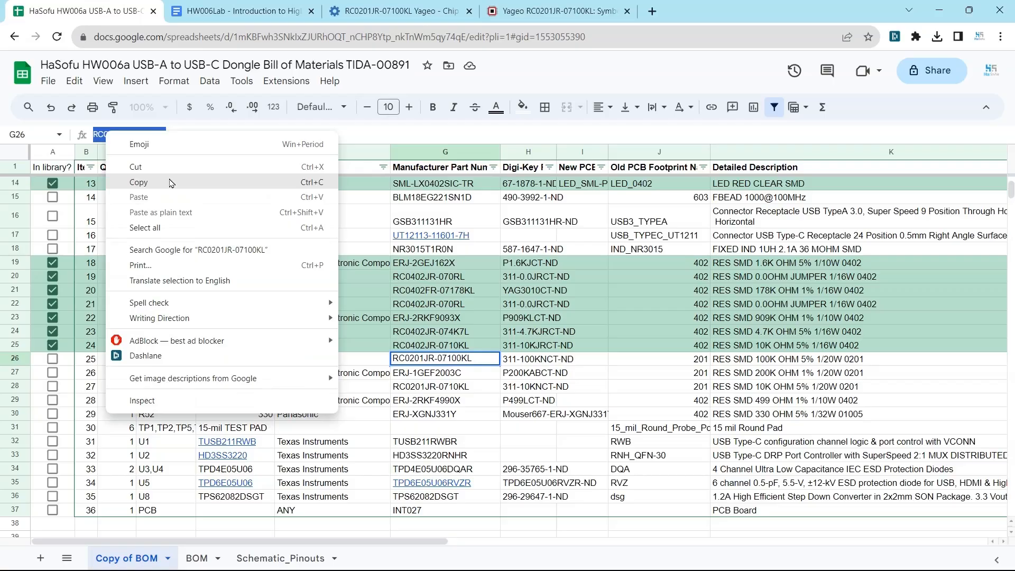
pyautogui.press('Escape')
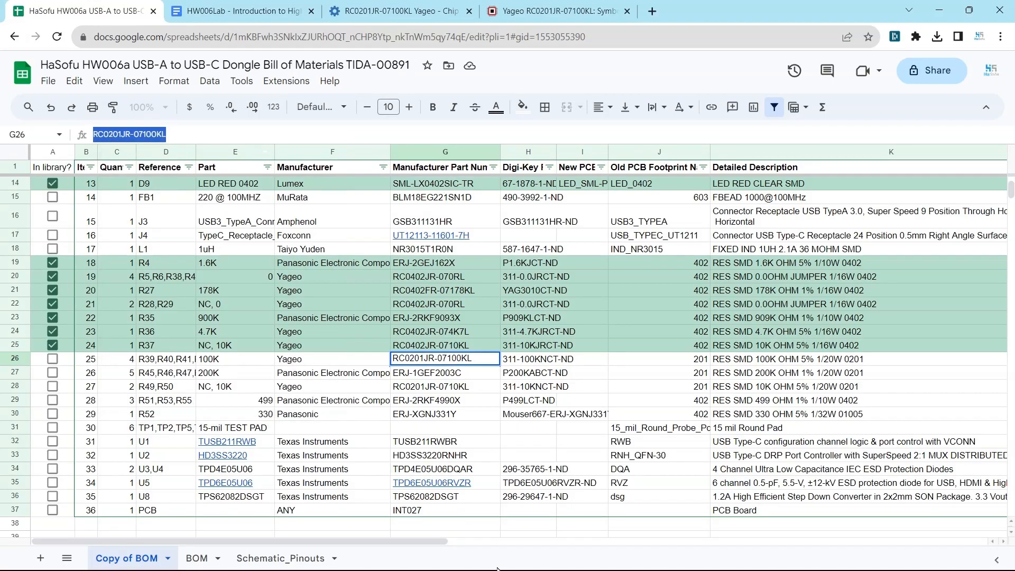
pyautogui.hotkey('alt', 'Tab')
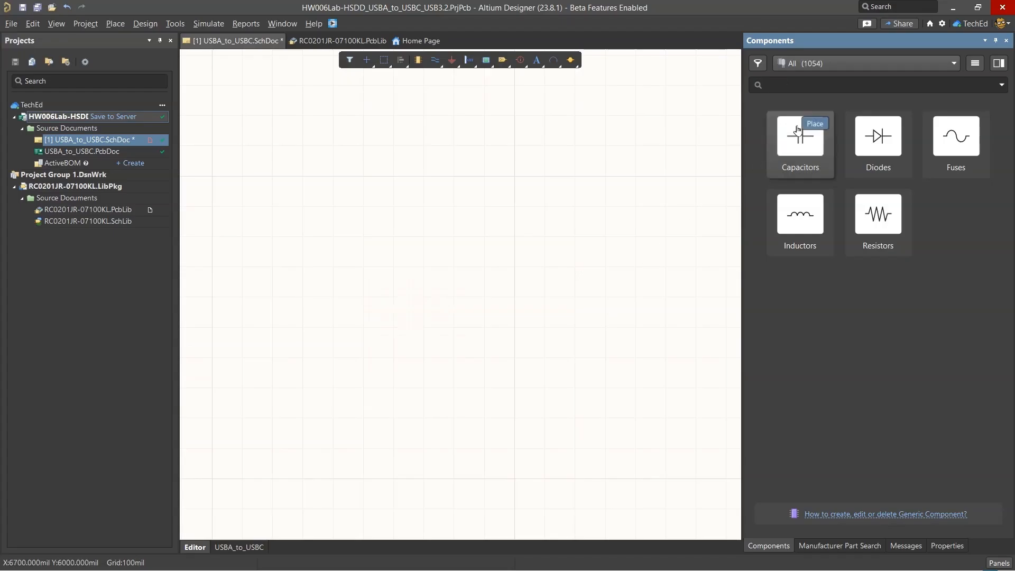
pyautogui.click(836, 86)
pyautogui.write('RC0201JR-07100KL')
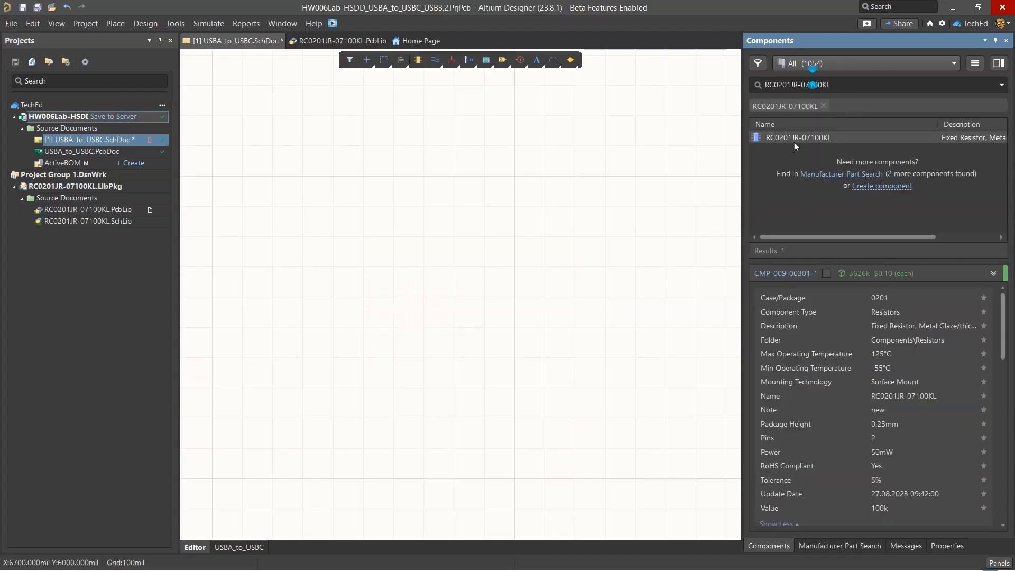
pyautogui.rightClick(803, 140)
pyautogui.click(687, 197)
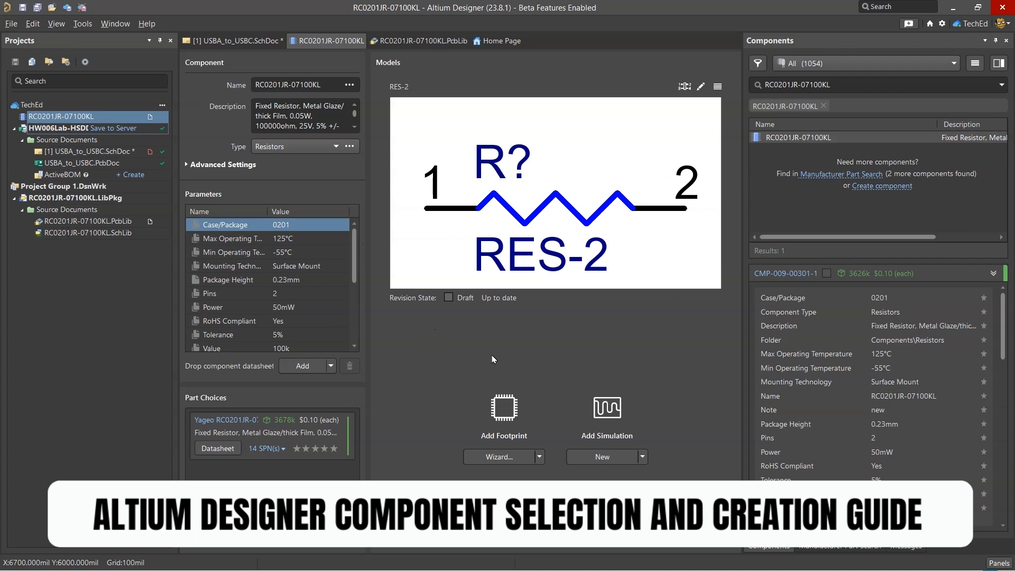
# Import the footprints of RC0201JR-07100KL.PcbLib into the workspace with the Library Importer
pyautogui.click(540, 457)
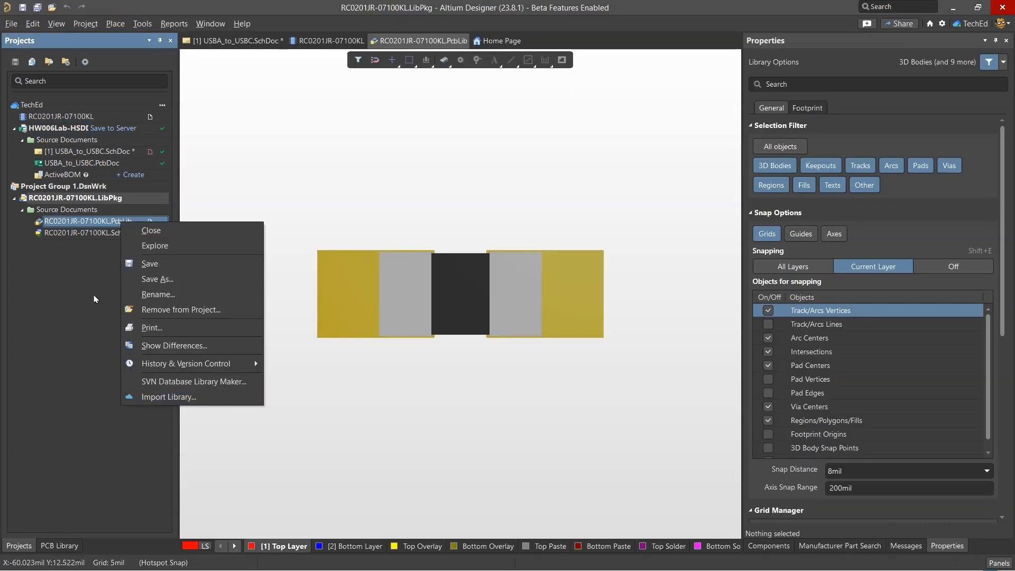
pyautogui.press('Escape')
pyautogui.rightClick(138, 212)
pyautogui.click(126, 222)
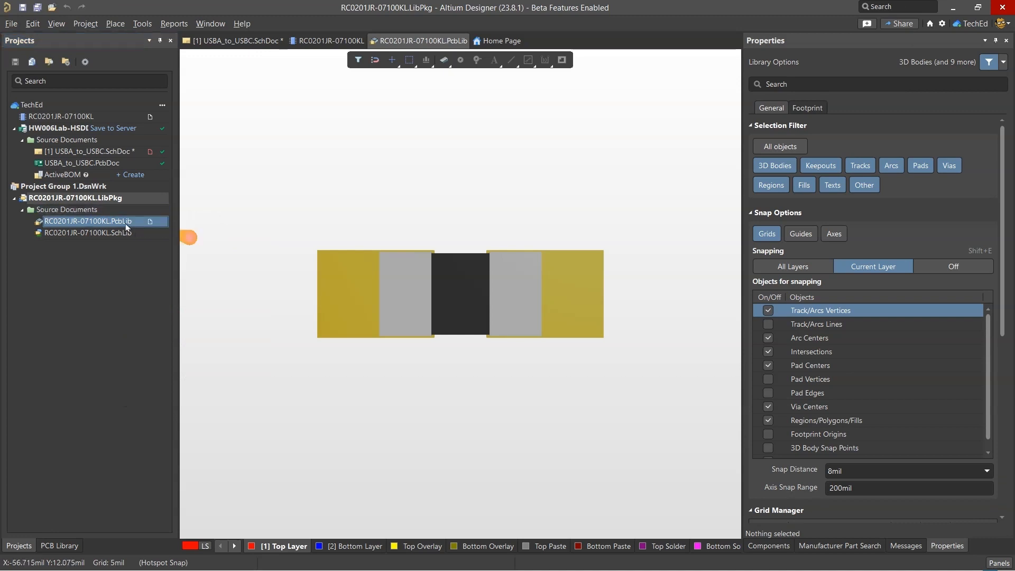
pyautogui.rightClick(126, 222)
pyautogui.click(205, 398)
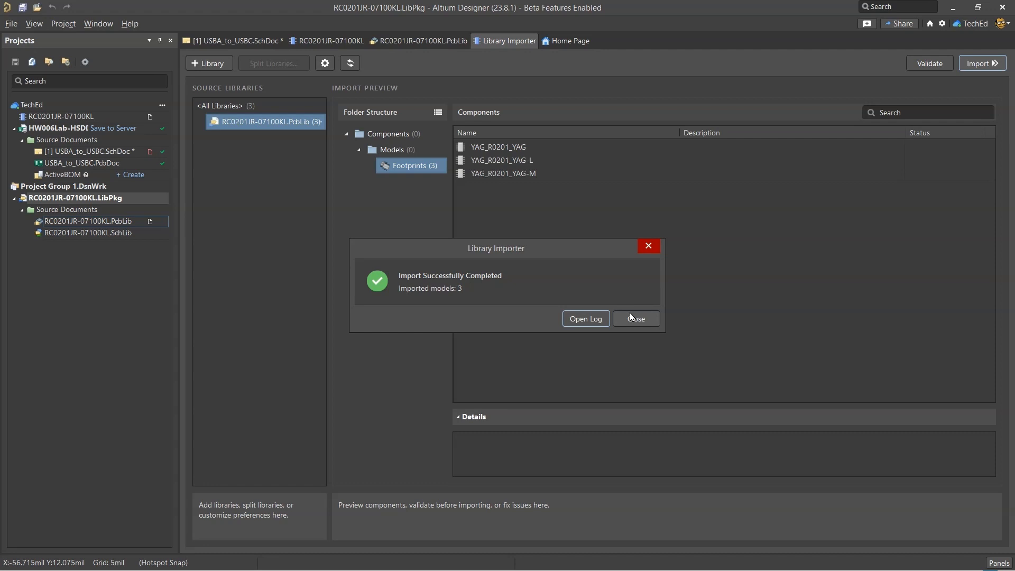
pyautogui.click(631, 317)
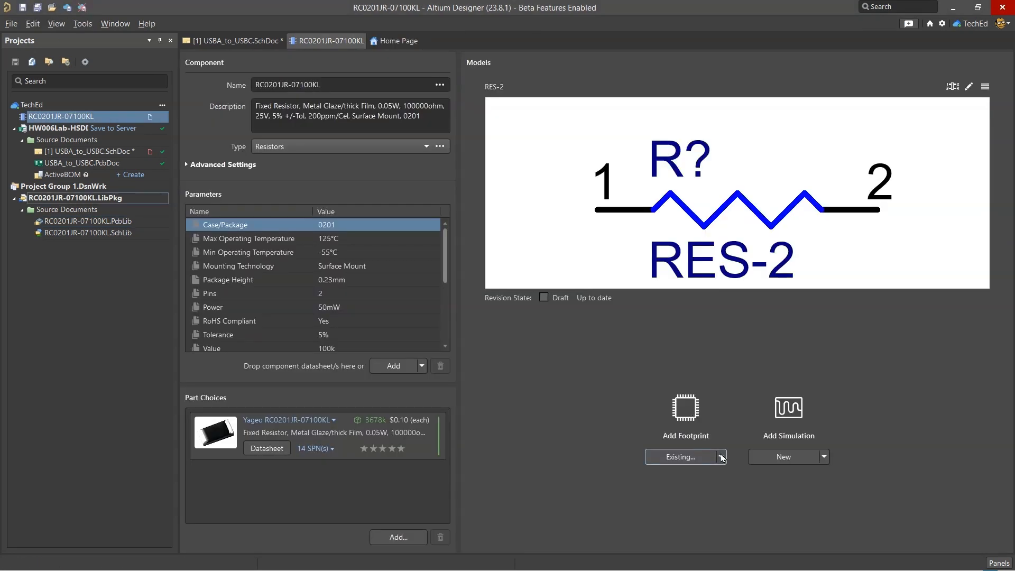
# Choose to add an existing footprint to the component and open the workspace's Components > Models > Footprints folder
pyautogui.click(722, 458)
pyautogui.click(696, 462)
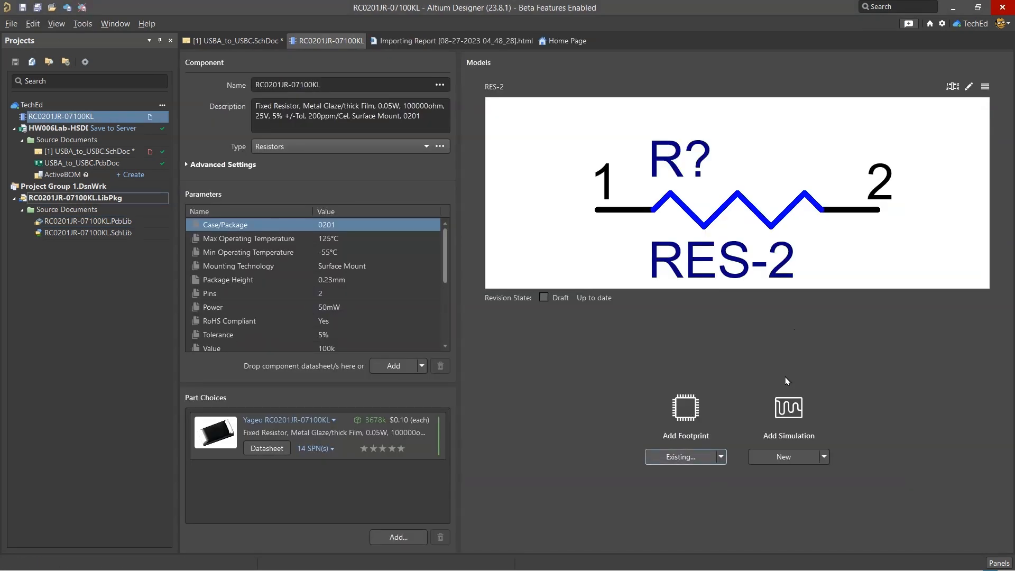
pyautogui.click(722, 458)
pyautogui.click(685, 506)
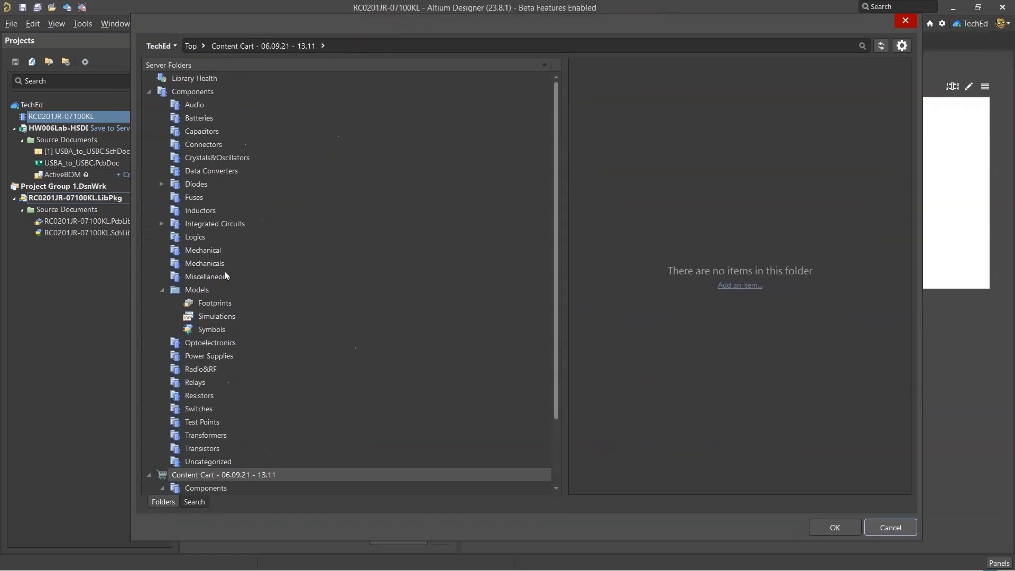
pyautogui.click(202, 292)
pyautogui.click(215, 303)
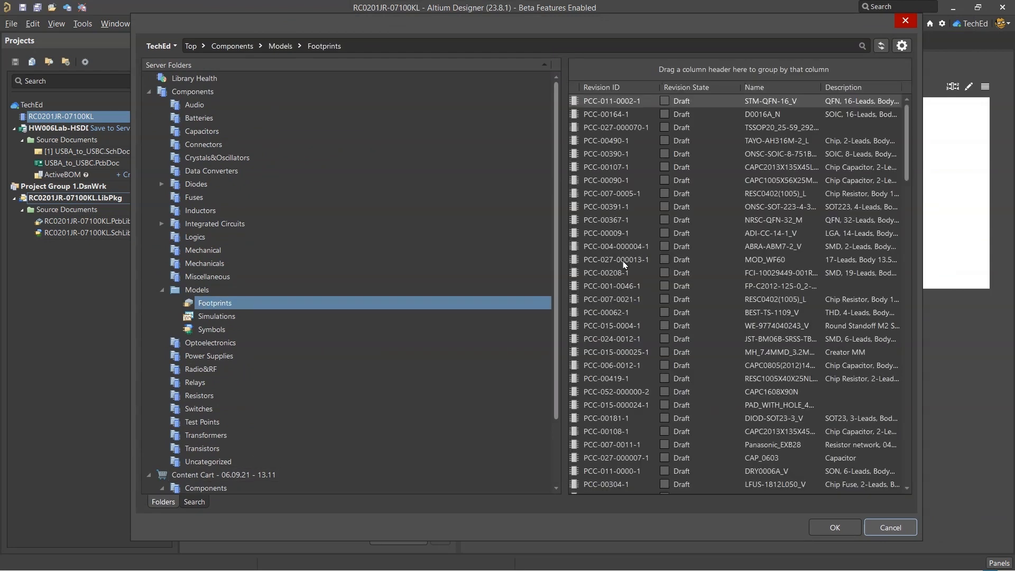
# Add the footprints YAG_R0201_YAG, YAG_R0201_YAG-L and YAG_R0201_YAG-M to the component
pyautogui.scroll(-10, 665, 185)
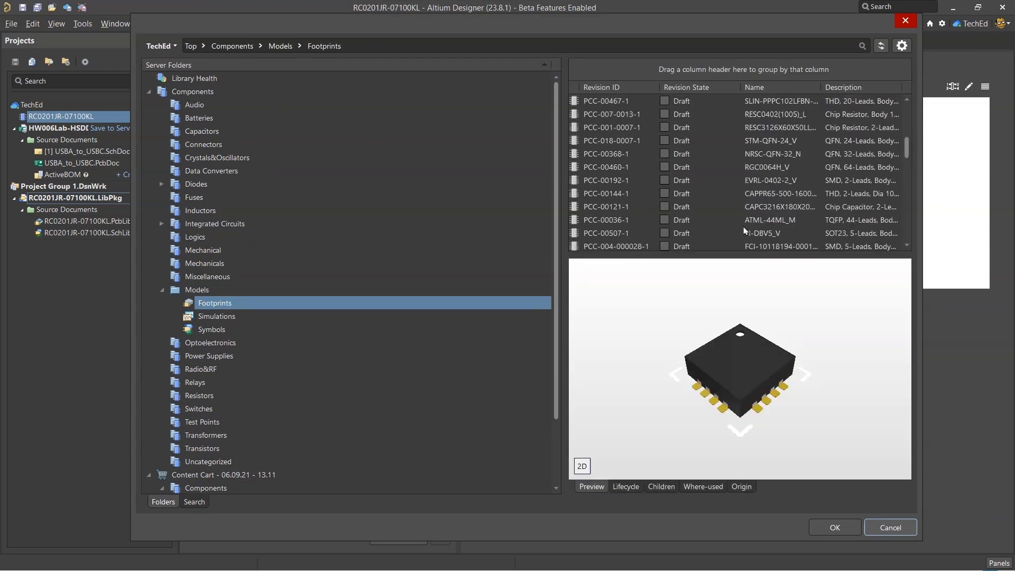
pyautogui.scroll(5, 665, 219)
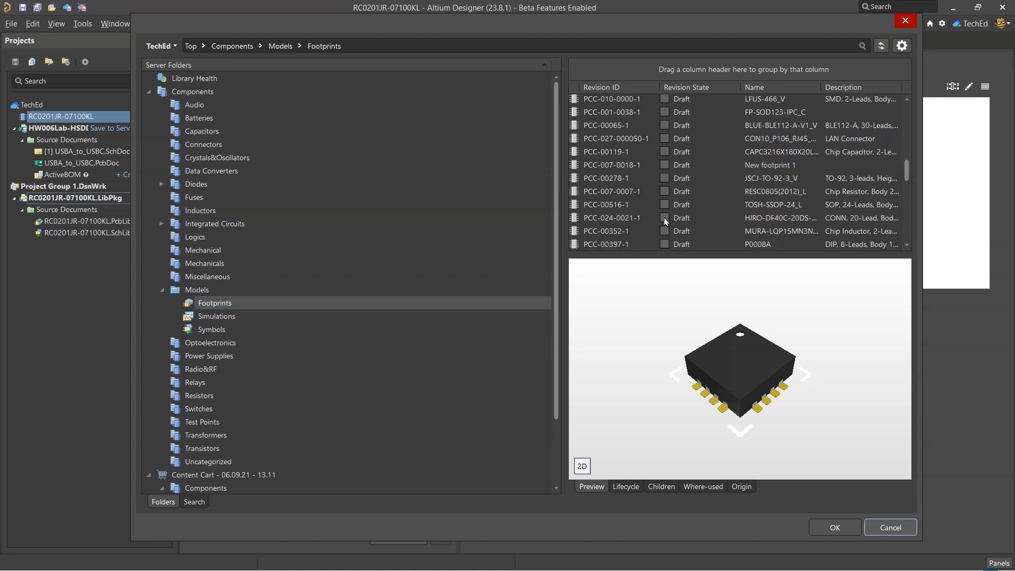
pyautogui.moveTo(908, 169); pyautogui.dragTo(915, 238)
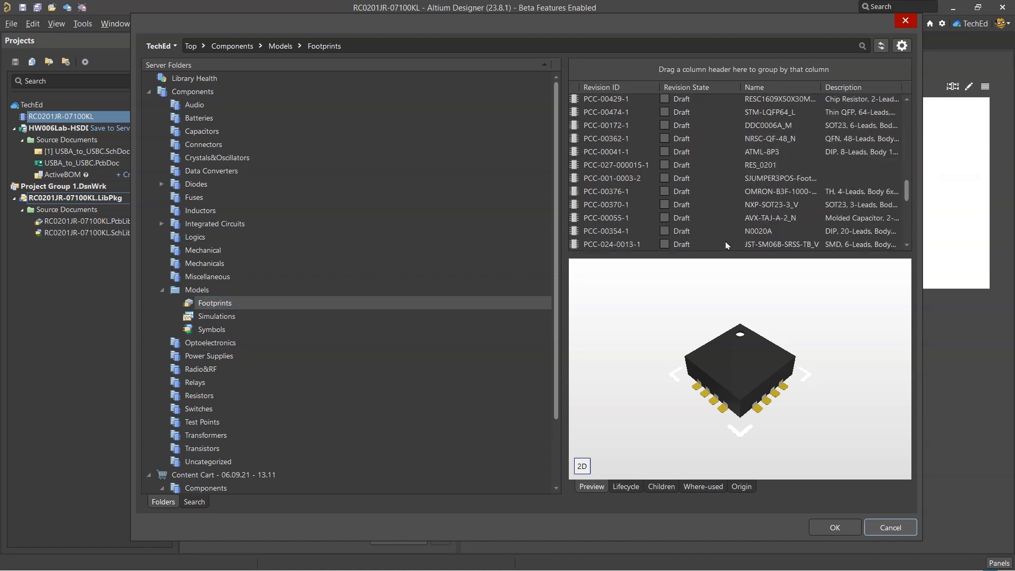
pyautogui.scroll(-2, 740, 219)
pyautogui.moveTo(908, 196); pyautogui.dragTo(910, 254)
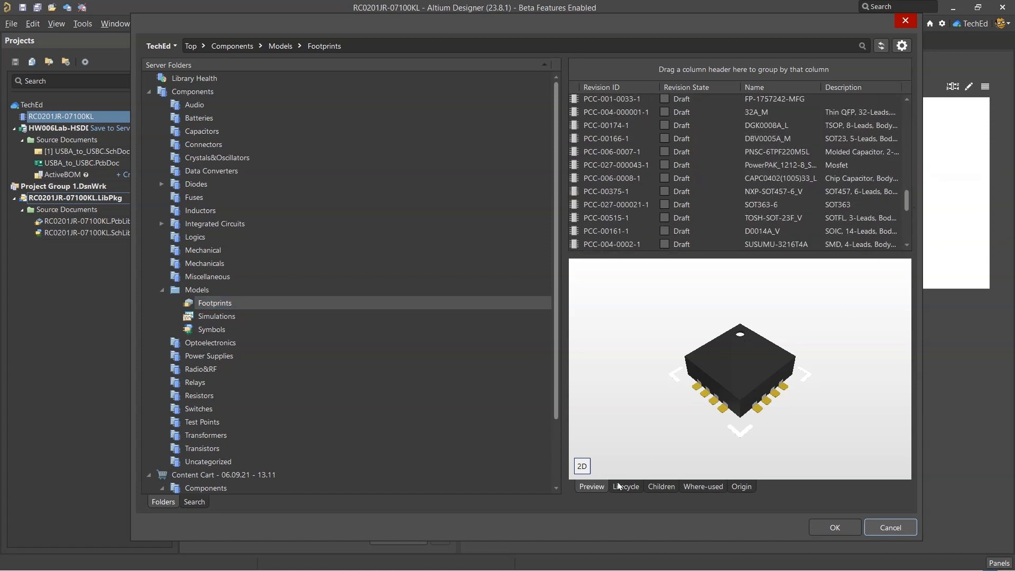
pyautogui.moveTo(740, 255); pyautogui.dragTo(743, 361)
pyautogui.click(667, 327)
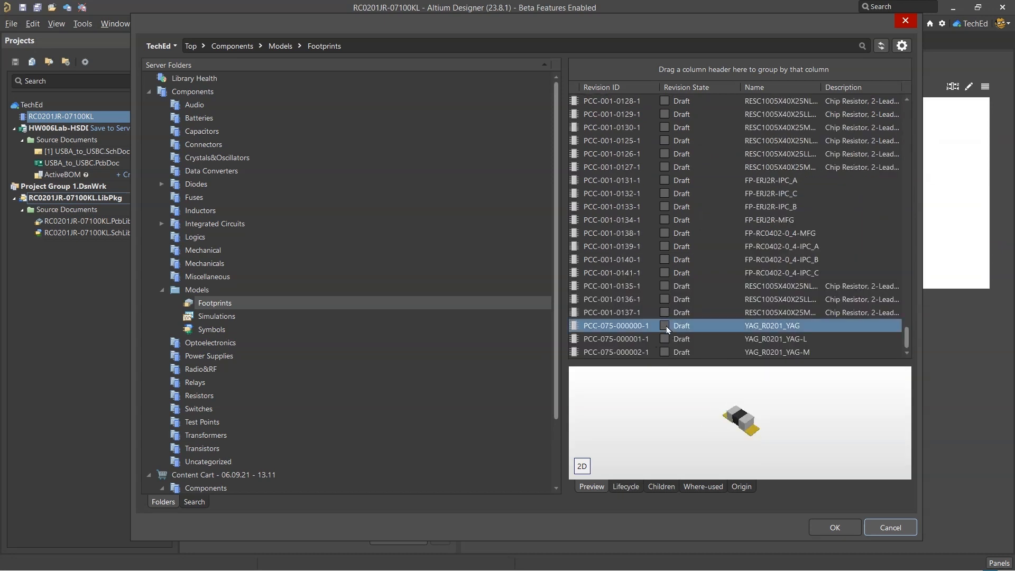
pyautogui.click(668, 337)
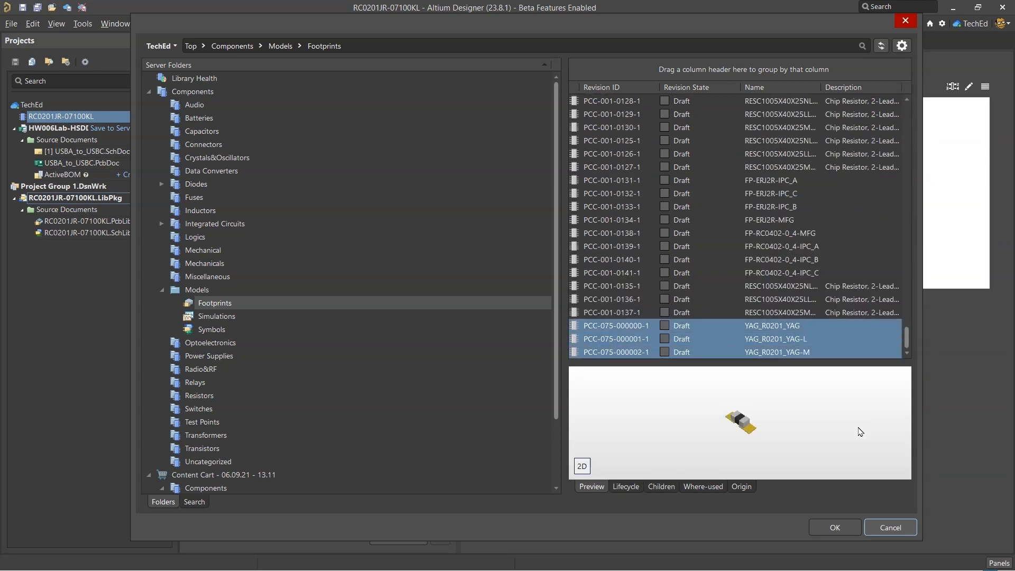
pyautogui.click(819, 525)
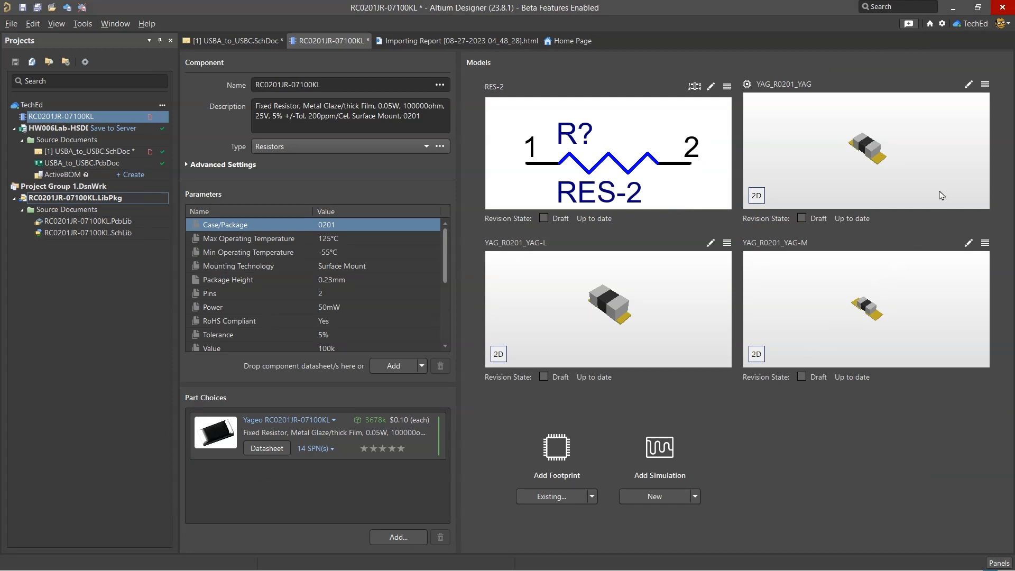
# Check the default-model options of the component's three YAG_R0201 footprints
pyautogui.click(985, 85)
pyautogui.click(728, 243)
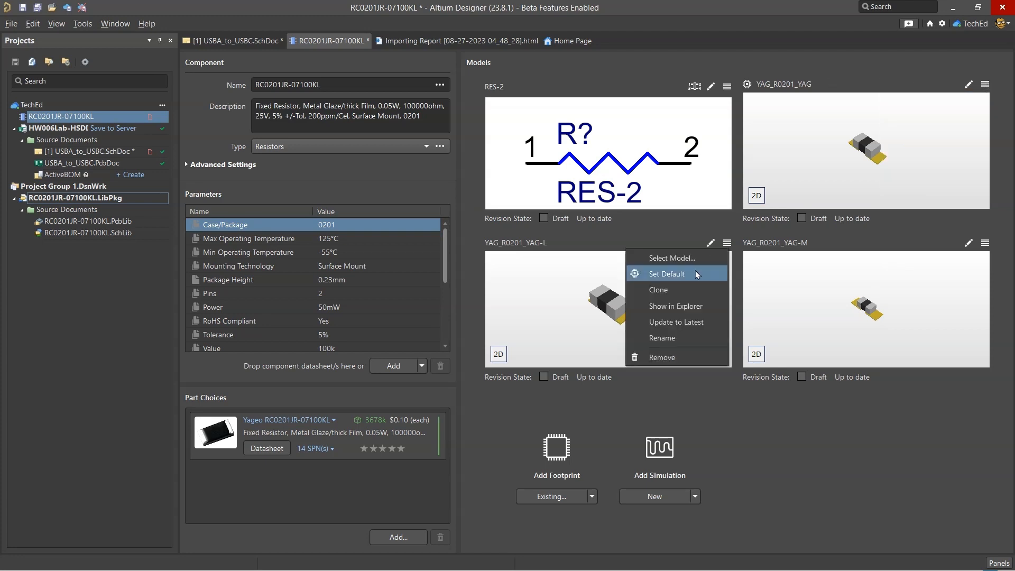
pyautogui.click(985, 242)
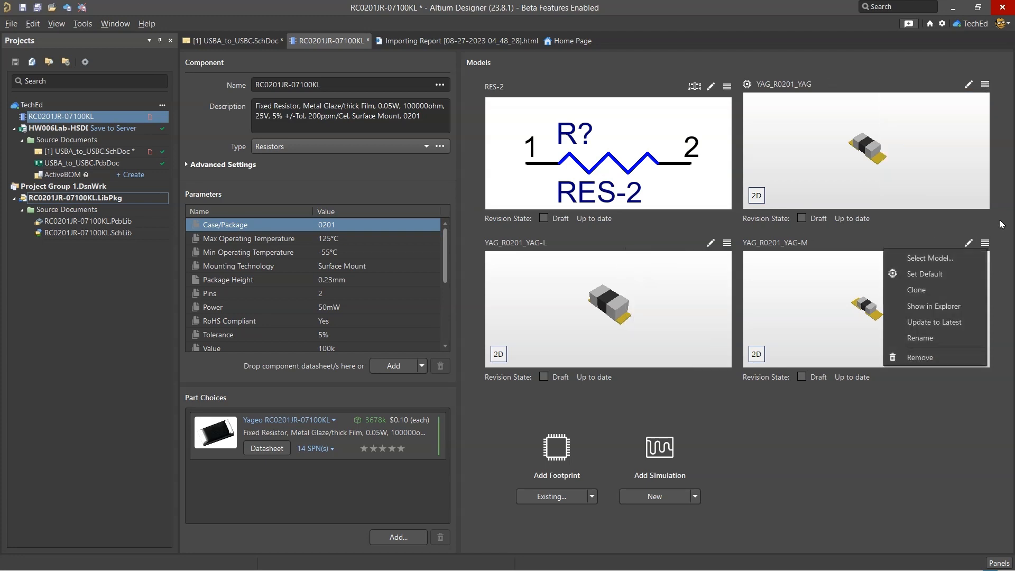
pyautogui.click(985, 85)
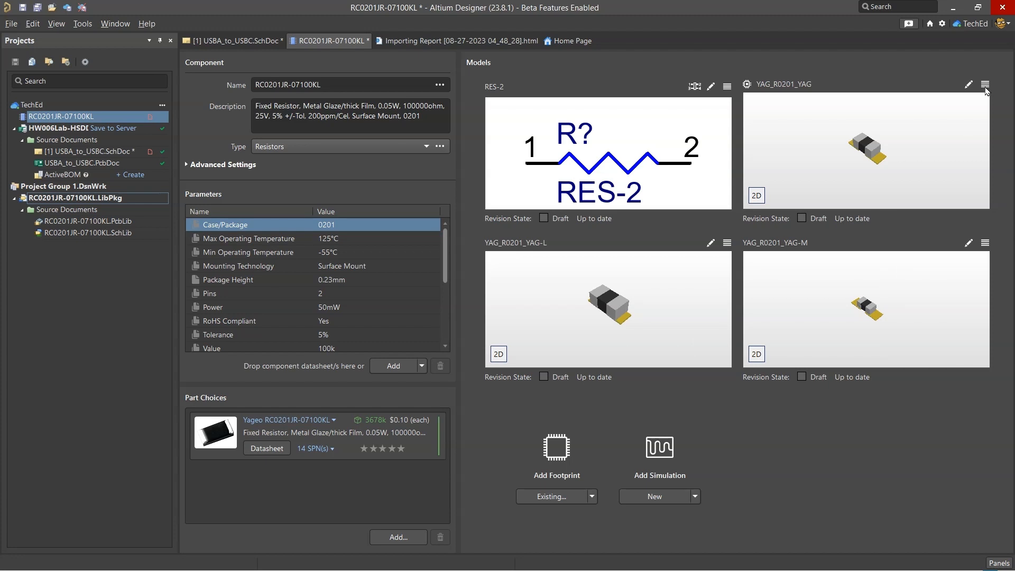
pyautogui.click(927, 83)
# Rename the component RES SMD 100K OHM 5% 1/20W 0201 from the BOM description and save it to the server
pyautogui.hotkey('alt', 'Tab')
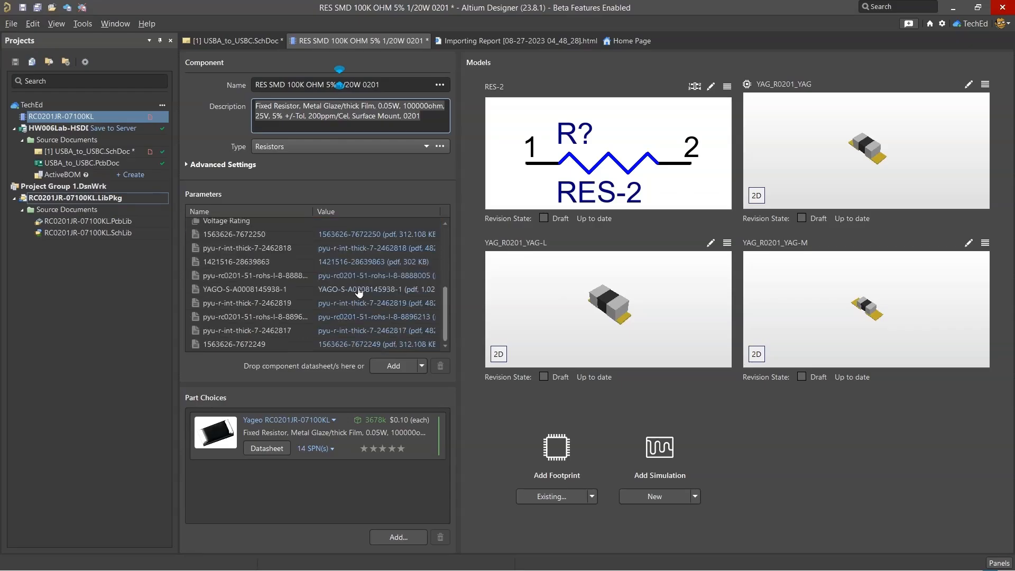
pyautogui.hotkey('ctrl', 'F4')
pyautogui.click(493, 347)
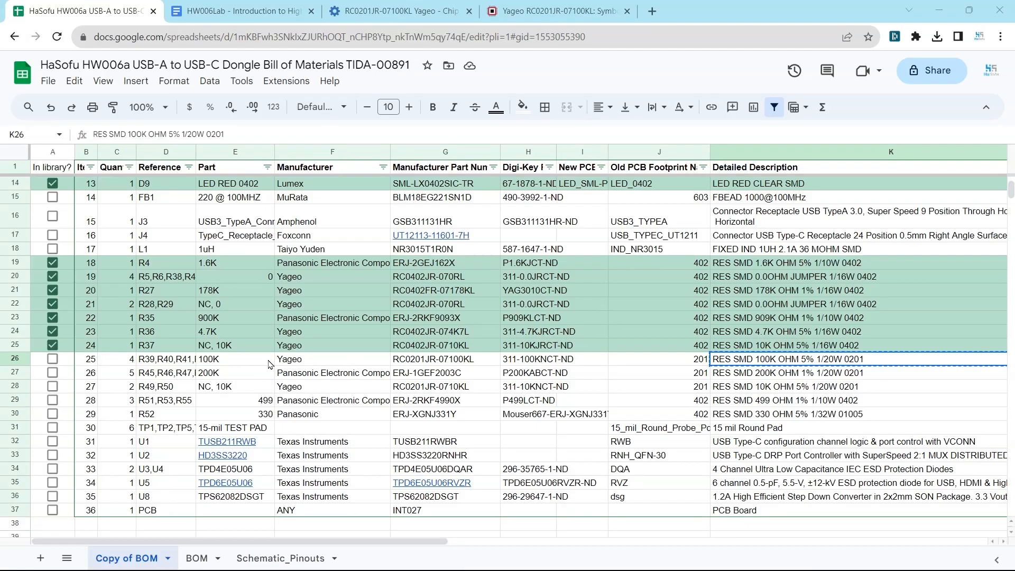
# Copy the part number RC0201JR-07100KL from the BOM and search the manufacturer parts for it
pyautogui.click(270, 364)
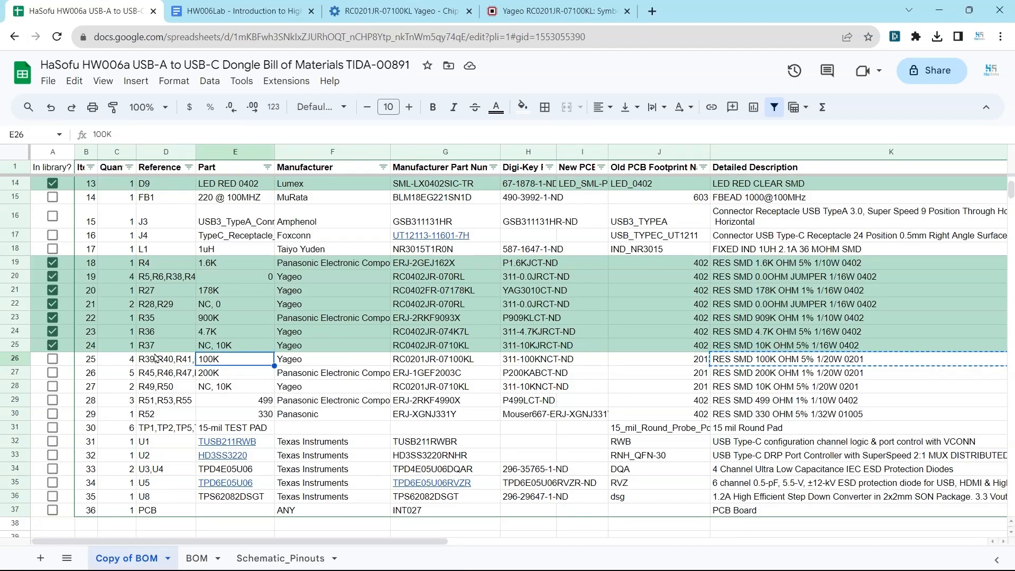
pyautogui.click(162, 415)
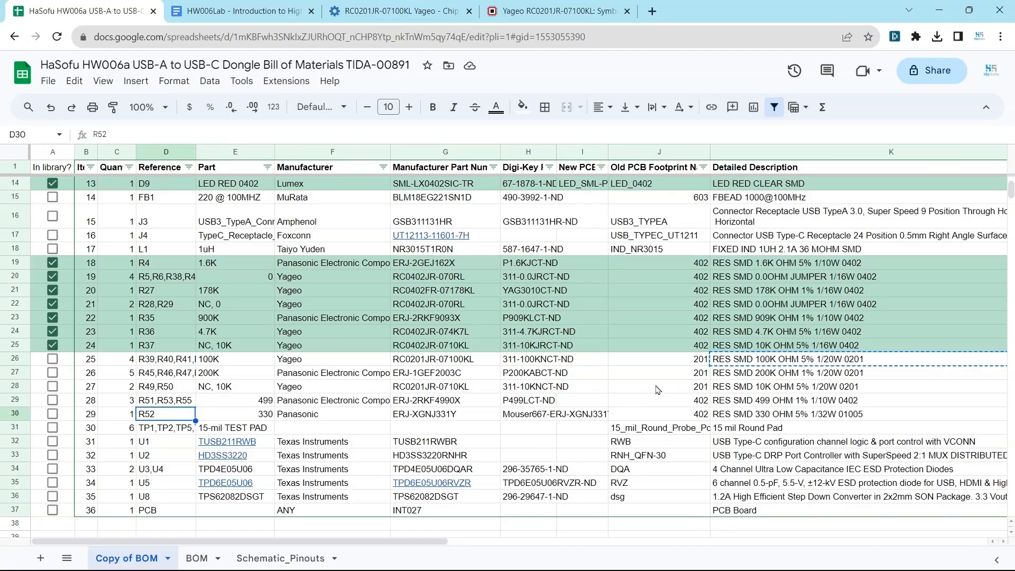
pyautogui.click(442, 365)
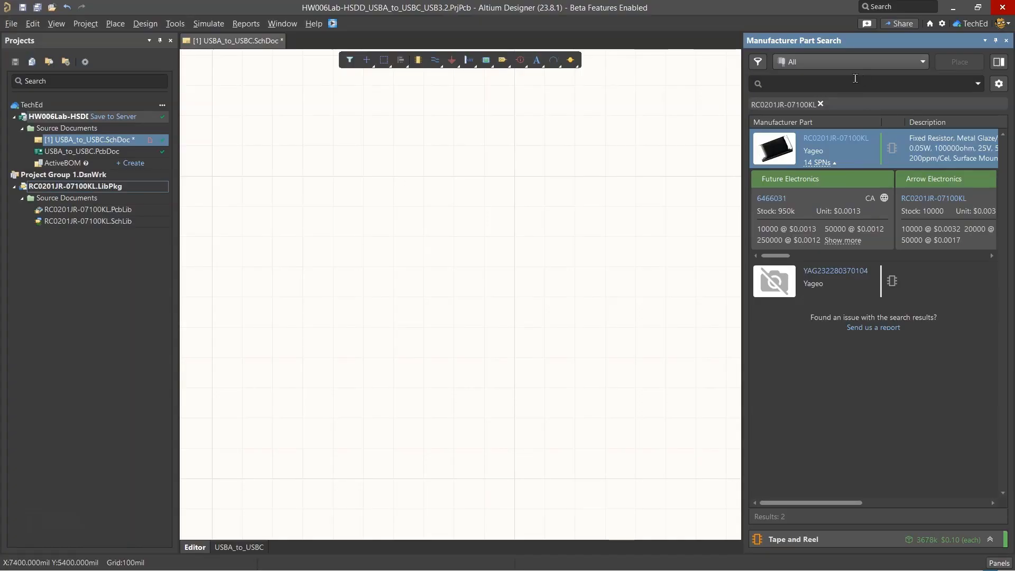
pyautogui.write('RC0201JR-07100KL')
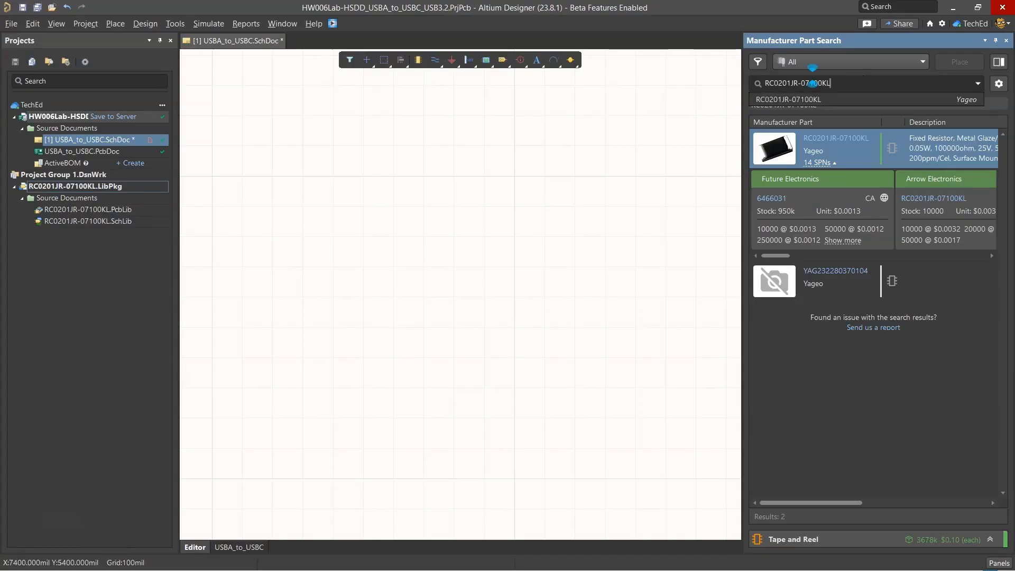
pyautogui.press('Return')
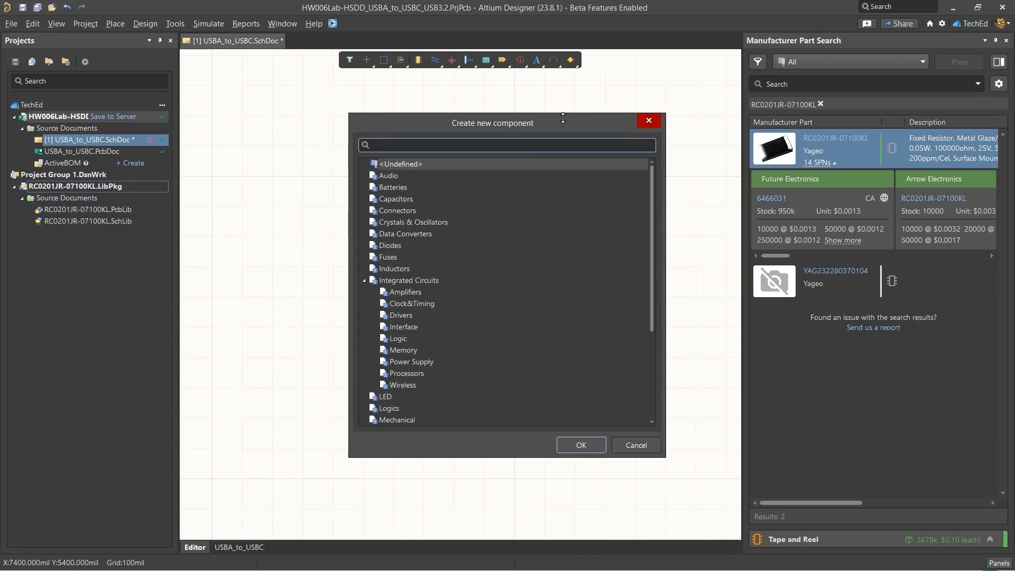
# Try to create a Resistors component from RC0201JR-07100KL using its cloud data
pyautogui.write('resisto')
pyautogui.click(462, 169)
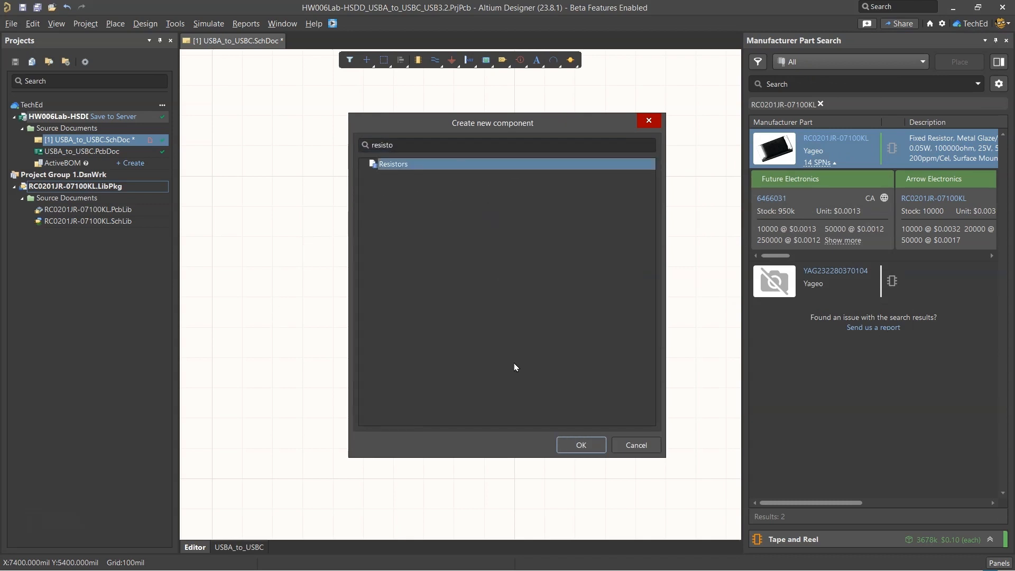
pyautogui.click(579, 444)
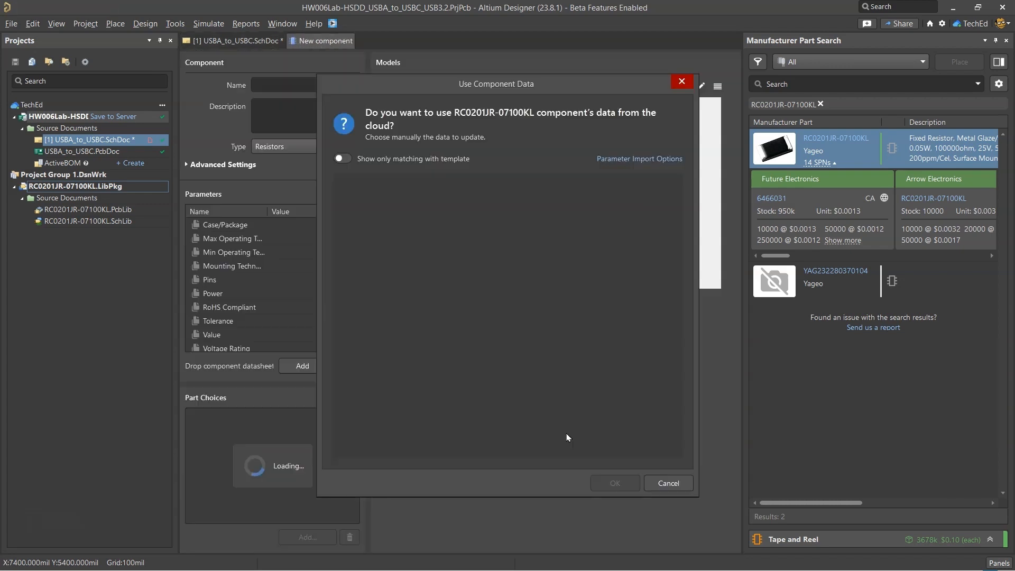
pyautogui.scroll(-3, 465, 243)
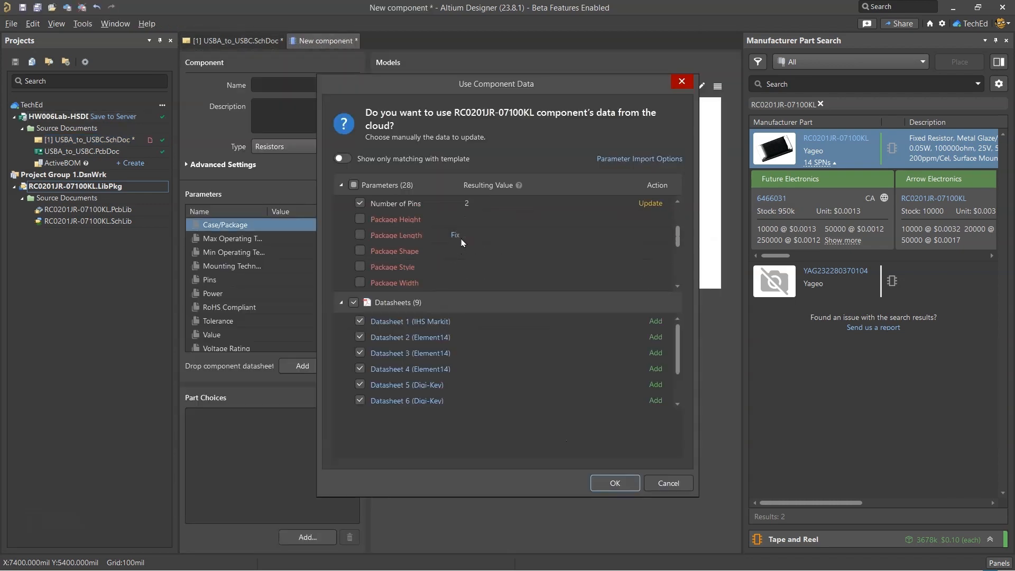
pyautogui.click(361, 220)
pyautogui.click(597, 482)
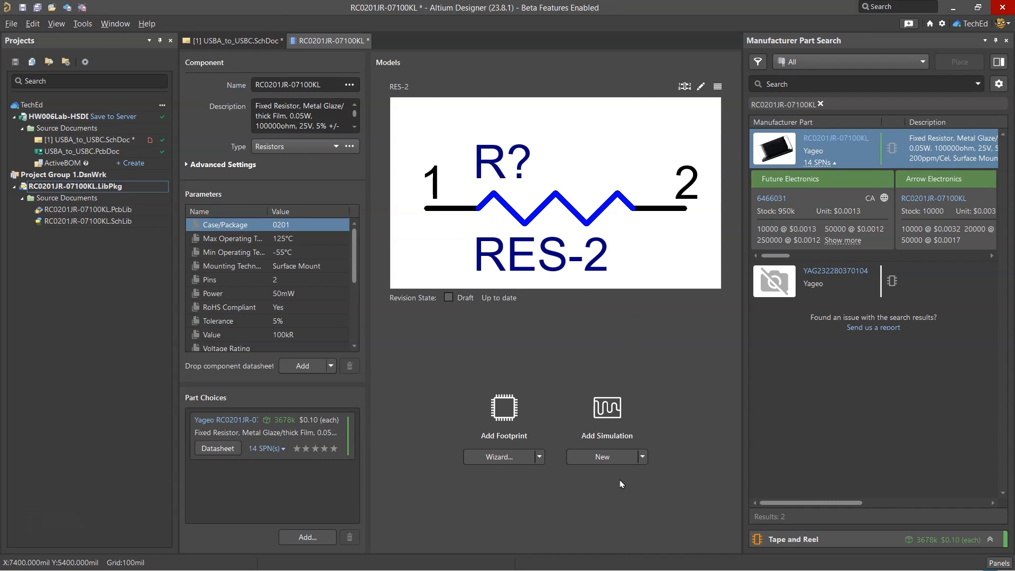
# Close the new RC0201JR-07100KL component and search the manufacturer parts for the next BOM part number, ERJ-1GEF2003C
pyautogui.hotkey('alt', 'Tab')
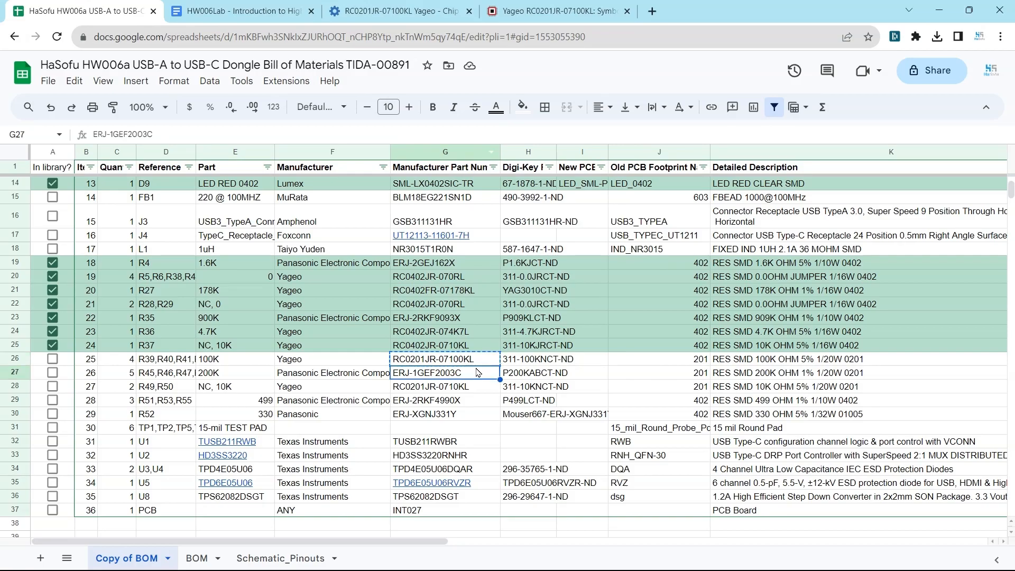
pyautogui.hotkey('alt', 'Tab')
pyautogui.click(561, 349)
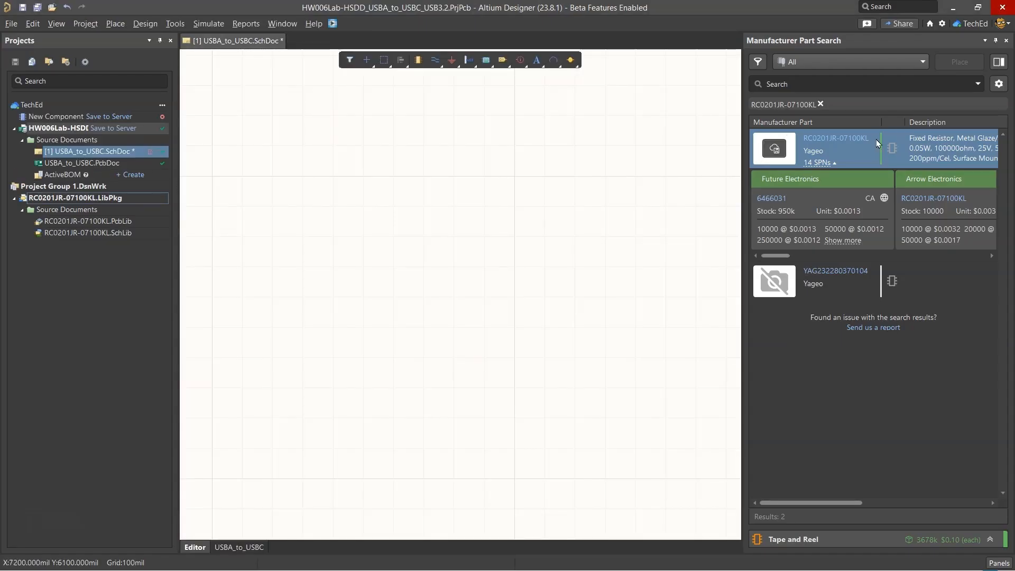
pyautogui.click(821, 104)
pyautogui.click(835, 82)
pyautogui.write('ERJ-1GEF2003C')
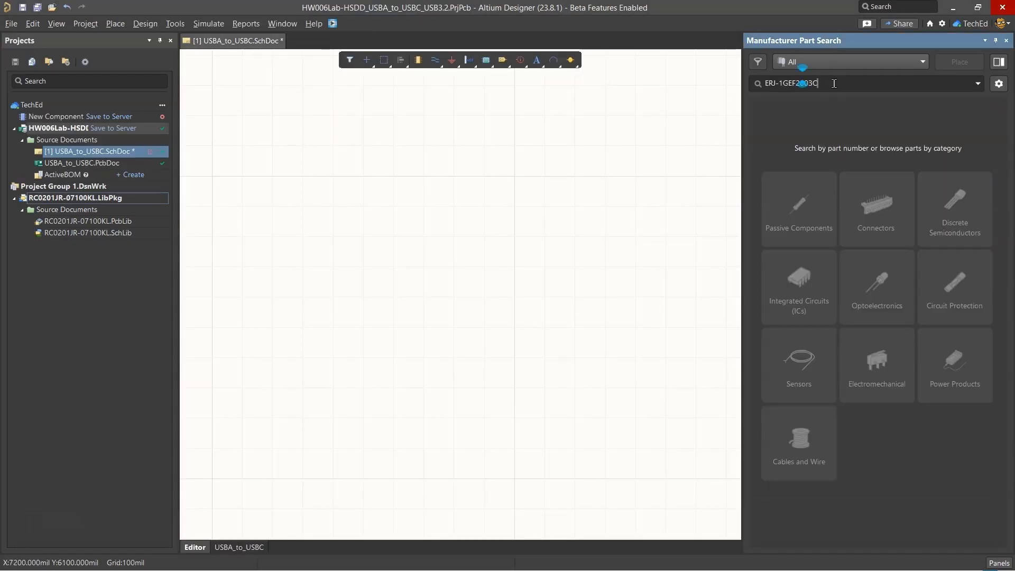
pyautogui.press('Return')
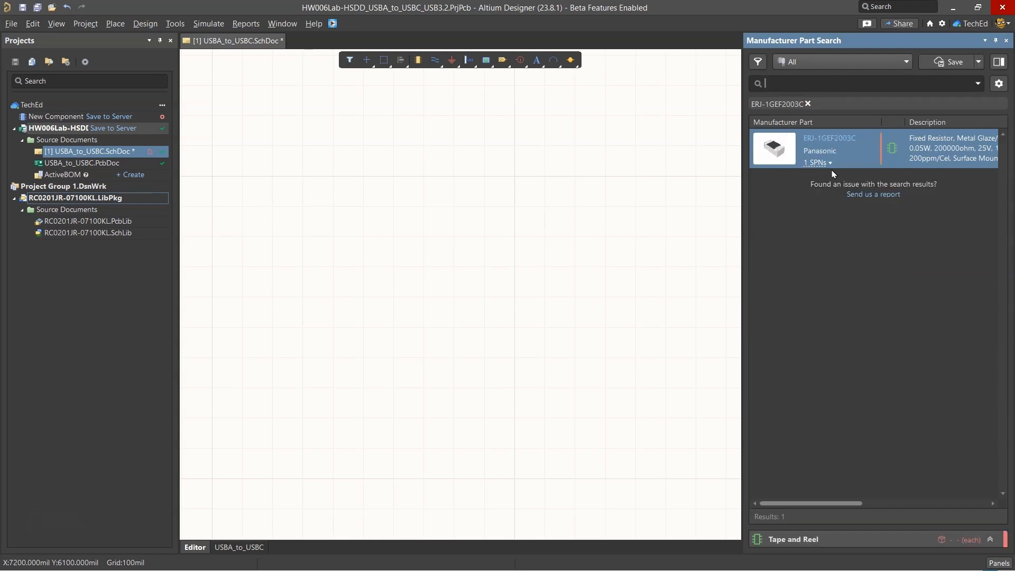
# Create a Resistors component from ERJ-1GEF2003C using its cloud parameters, three RESC0603X26X15 footprints and datasheets
pyautogui.rightClick(887, 147)
pyautogui.click(886, 147)
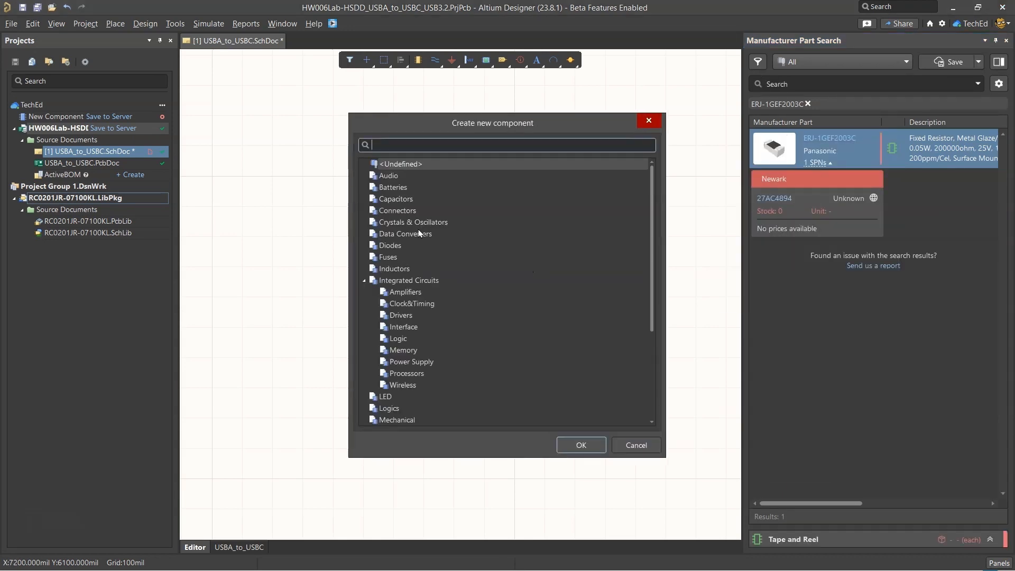
pyautogui.write('resis')
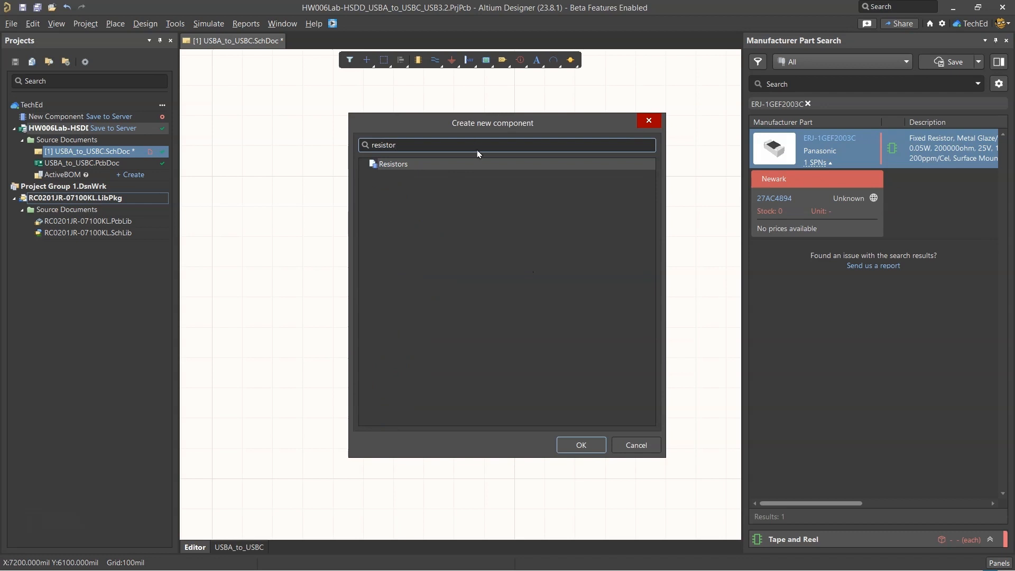
pyautogui.write('tor')
pyautogui.doubleClick(487, 165)
pyautogui.scroll(-2, 362, 217)
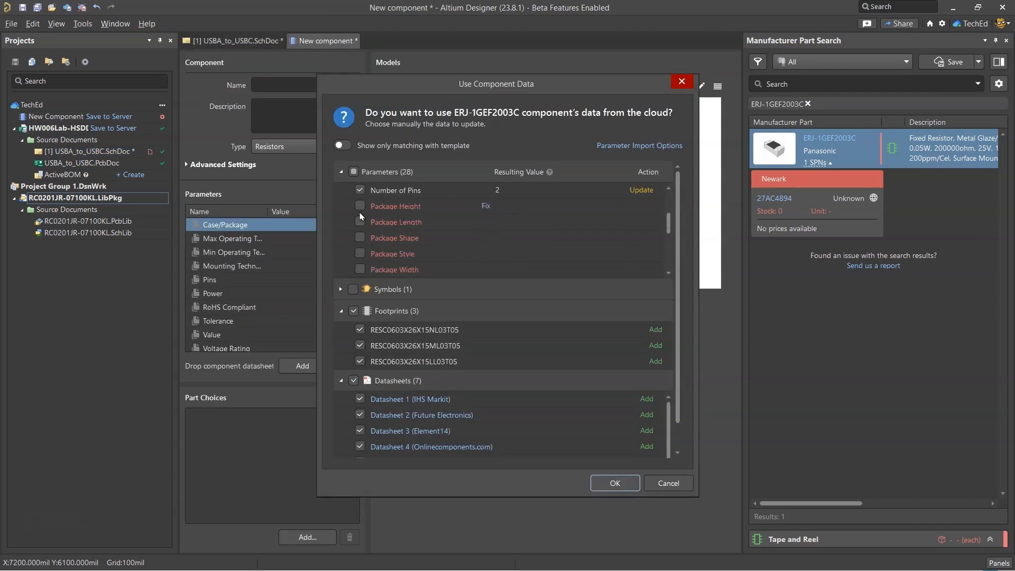
pyautogui.scroll(-3, 362, 217)
pyautogui.click(615, 483)
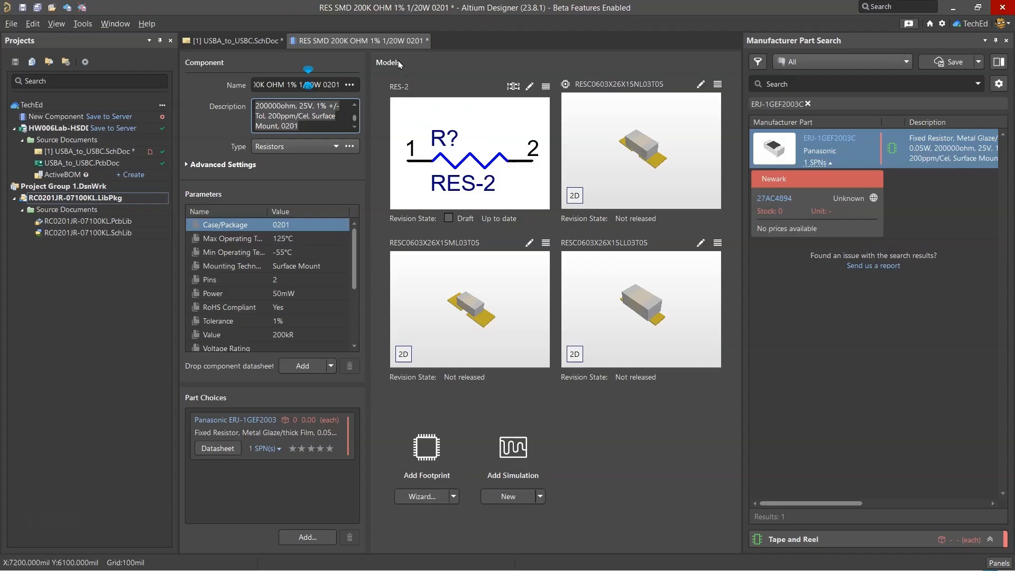
# Name the component RES SMD 200K OHM 1% 1/20W 0201 and close it, saving it to the server
pyautogui.rightClick(400, 42)
pyautogui.click(415, 59)
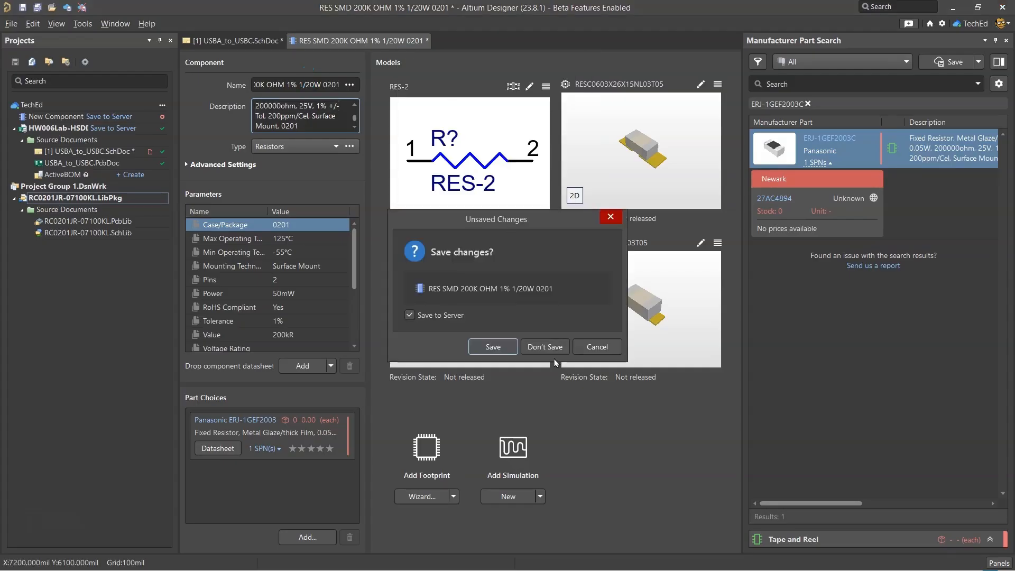
pyautogui.click(487, 346)
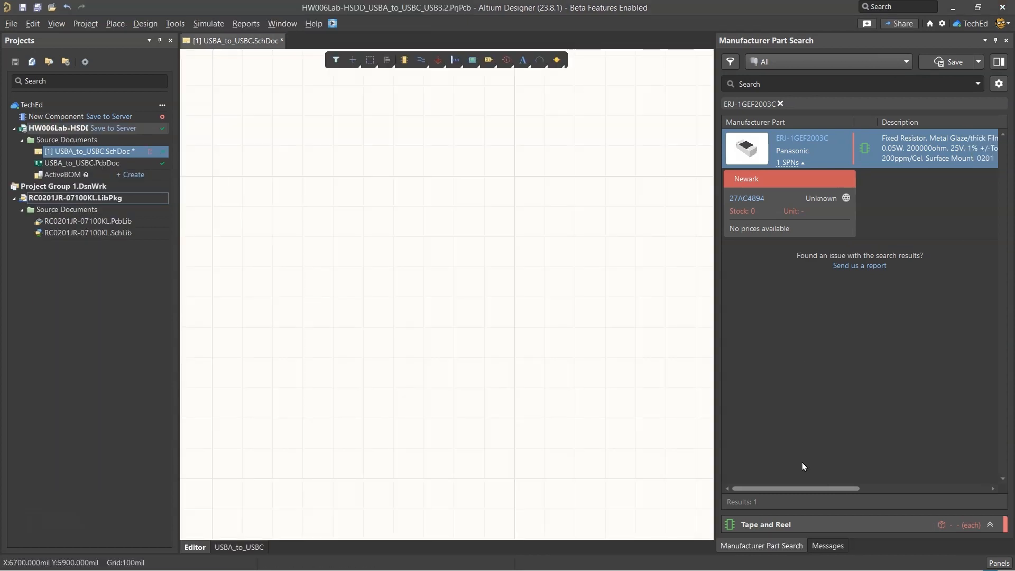
# Find ERJ-1GEF2003C among the workspace components and open the RES SMD 200K OHM 1% 1/20W 0201 component for editing
pyautogui.click(999, 563)
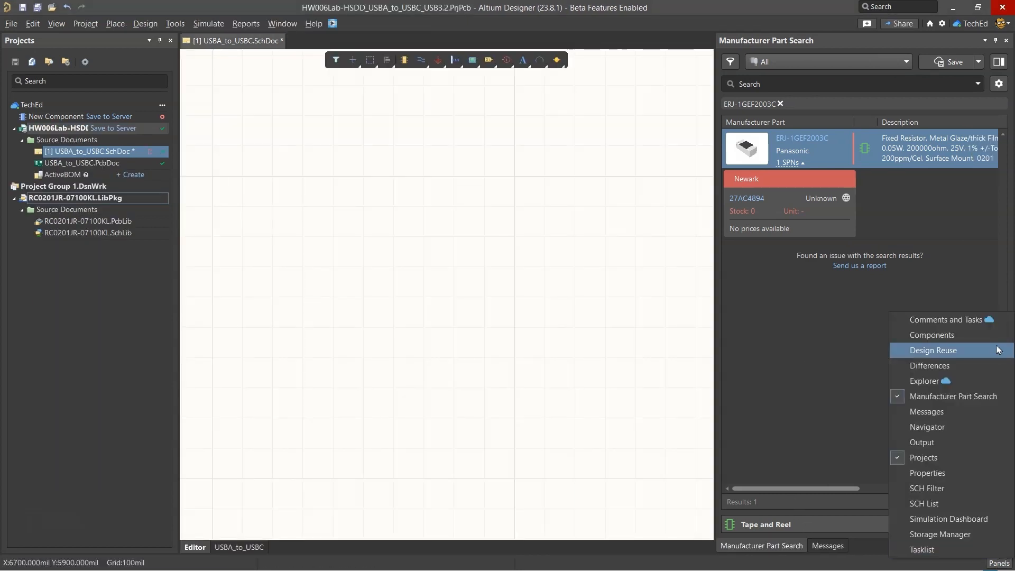
pyautogui.click(910, 335)
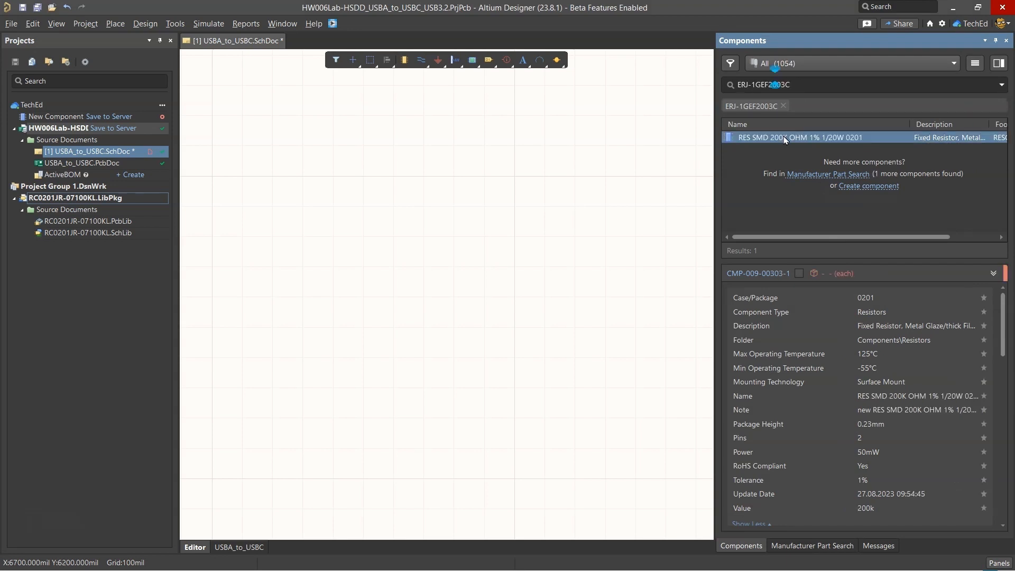
pyautogui.rightClick(785, 140)
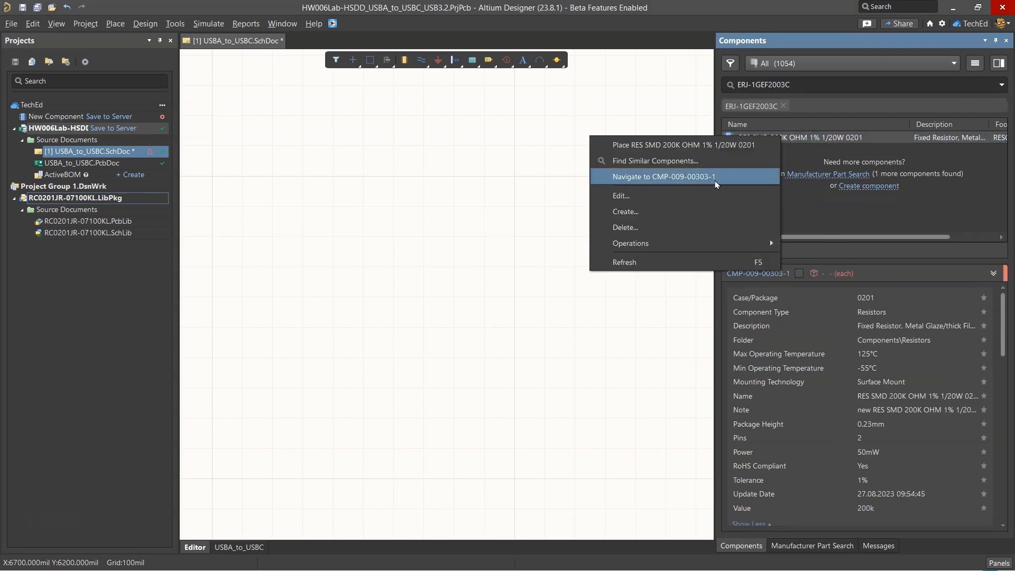
pyautogui.click(704, 196)
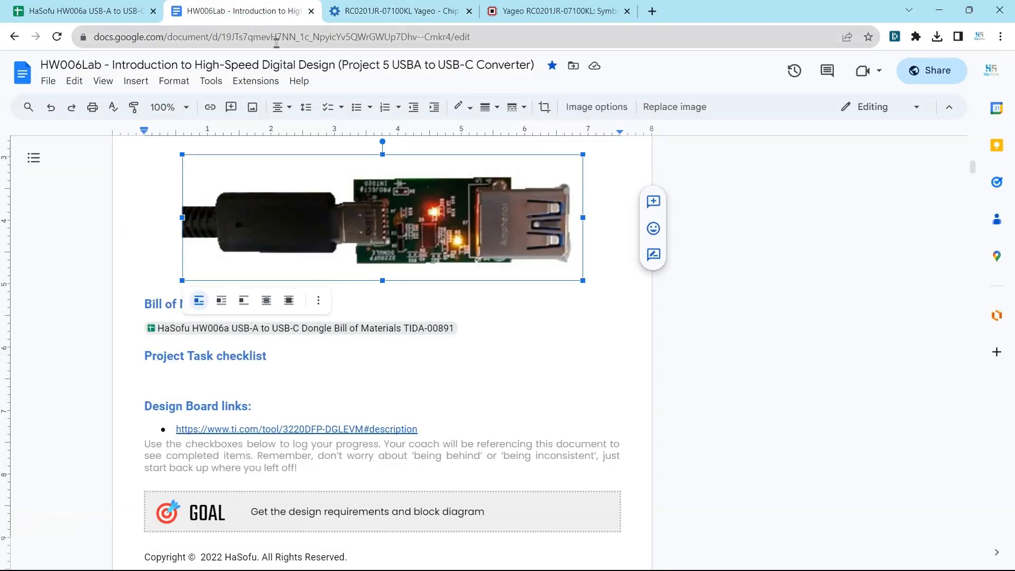
# Search Octopart for ERJ-1GEF2003C and open its Ultra Librarian download from the CAD models
pyautogui.click(402, 10)
pyautogui.click(375, 67)
pyautogui.write('ERJ-1GEF2003C')
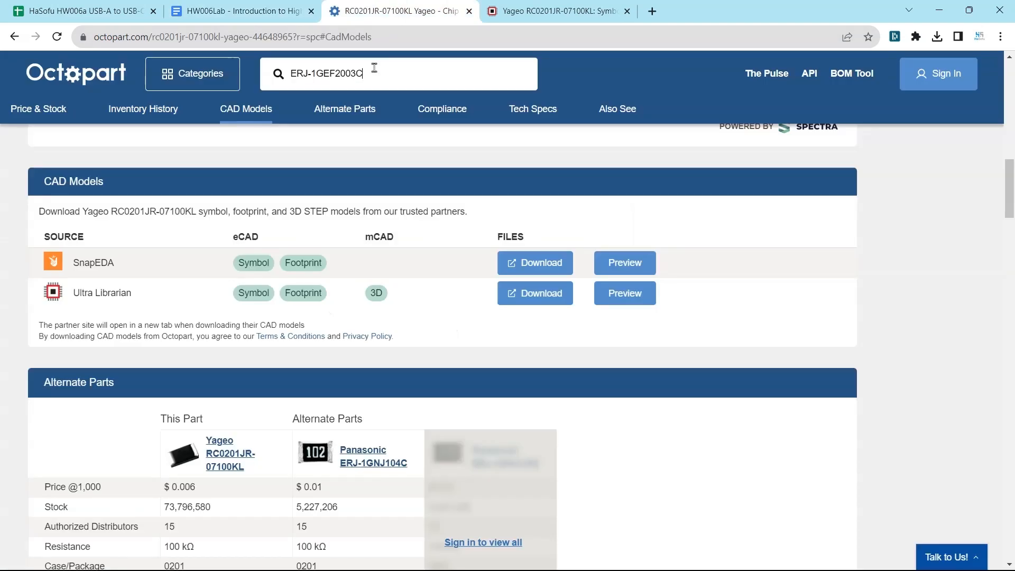
pyautogui.press('Return')
pyautogui.scroll(-2, 420, 217)
pyautogui.click(274, 233)
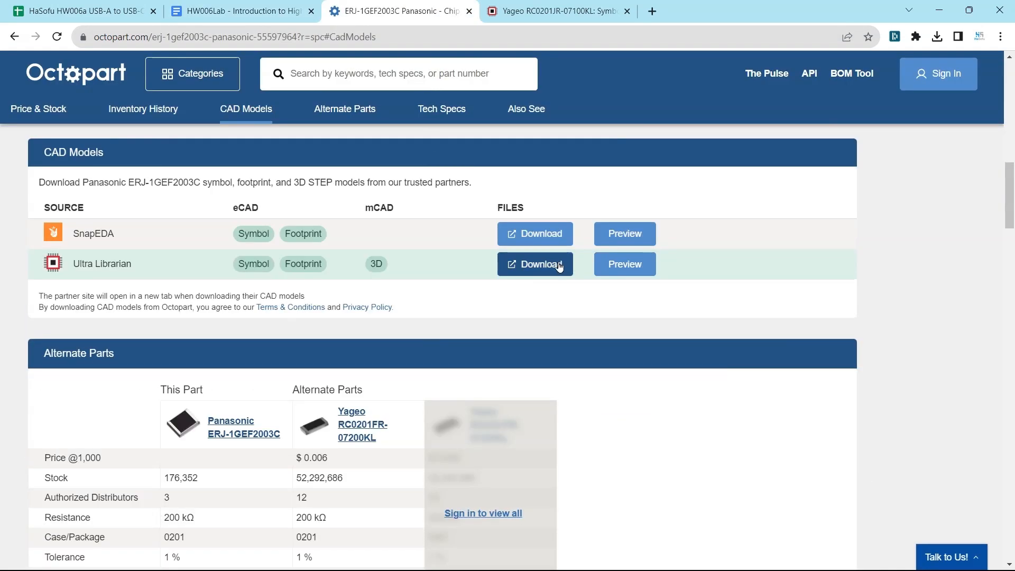
pyautogui.click(559, 266)
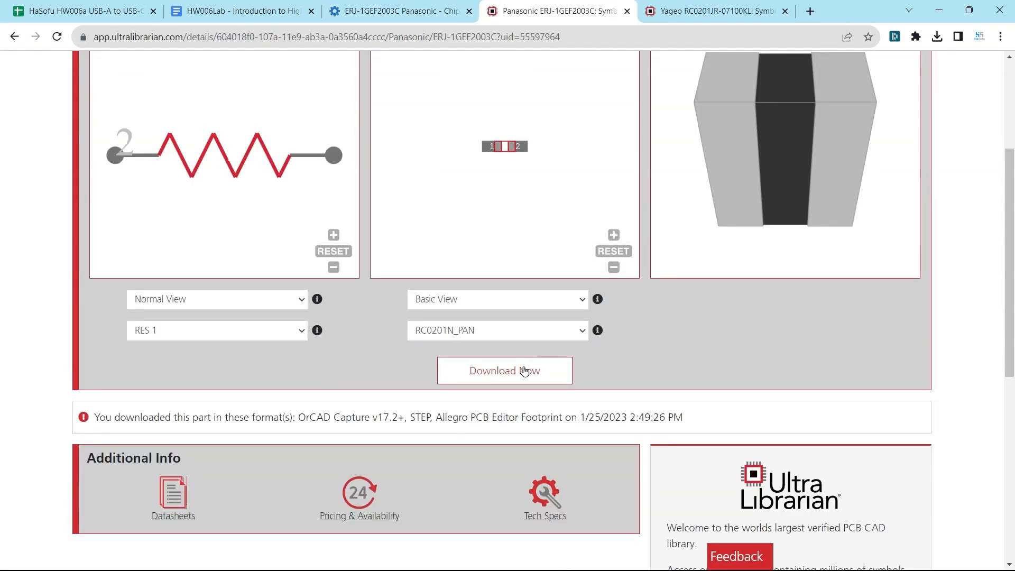
# Download the ERJ-1GEF2003C models from Ultra Librarian in STEP and Altium Designer formats
pyautogui.scroll(2, 365, 233)
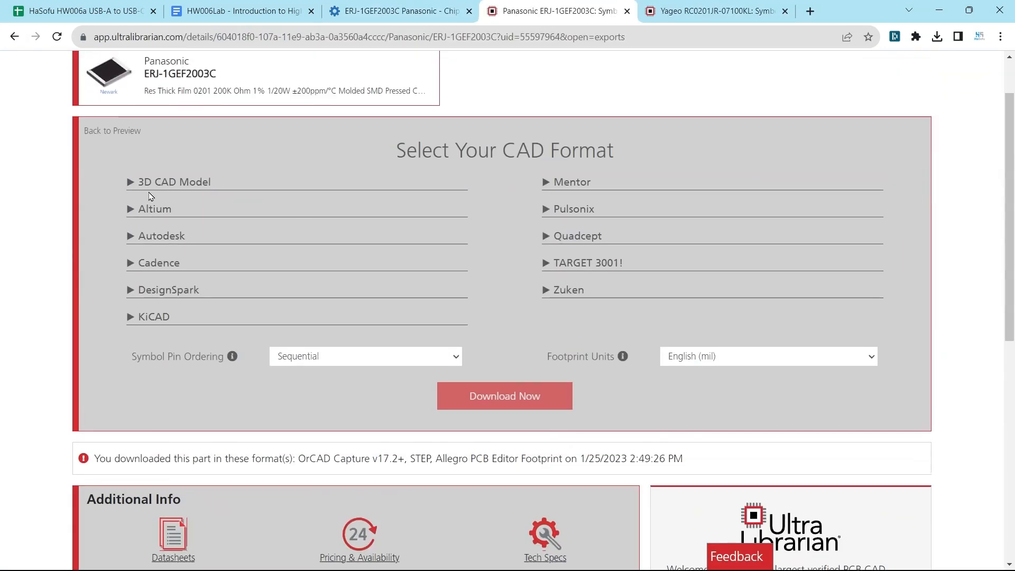
pyautogui.click(152, 188)
pyautogui.click(162, 251)
pyautogui.click(169, 262)
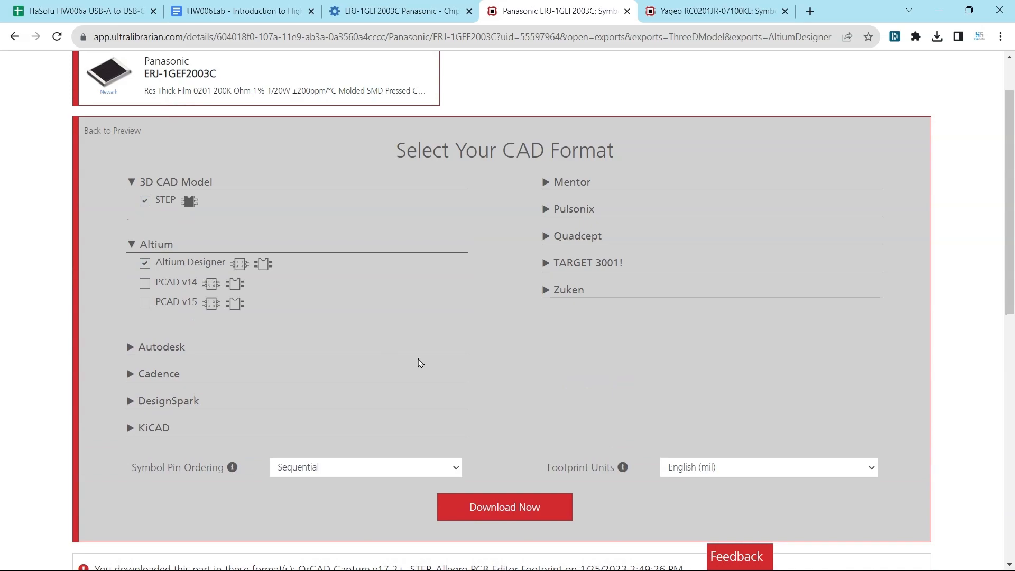
pyautogui.click(483, 505)
# Extract ul_ERJ-1GEF2003C.zip in the Exercise_Files folder and open the extracted AltiumDesigner folder
pyautogui.click(907, 64)
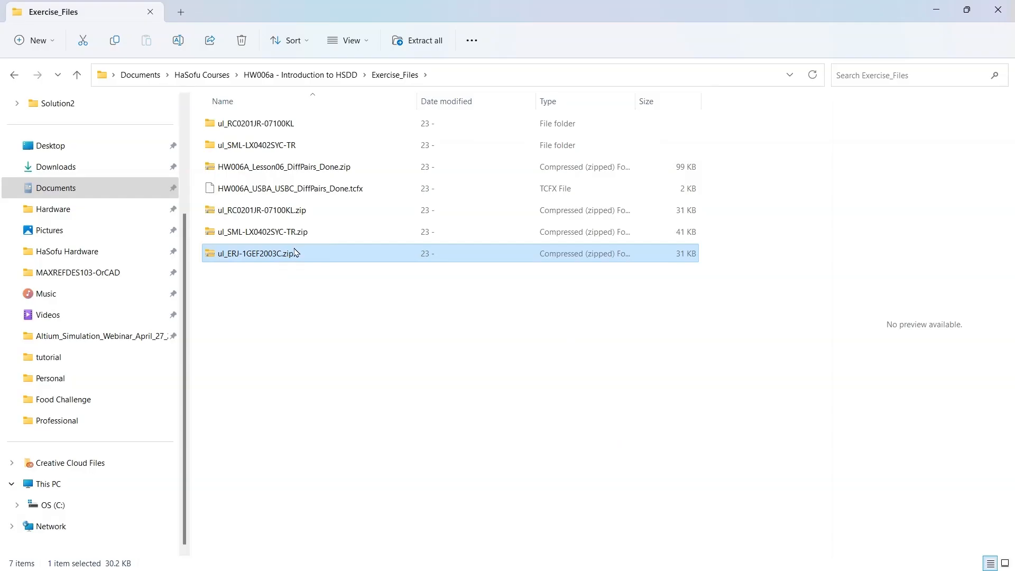
pyautogui.rightClick(295, 253)
pyautogui.click(344, 513)
pyautogui.moveTo(476, 254)
pyautogui.click(655, 313)
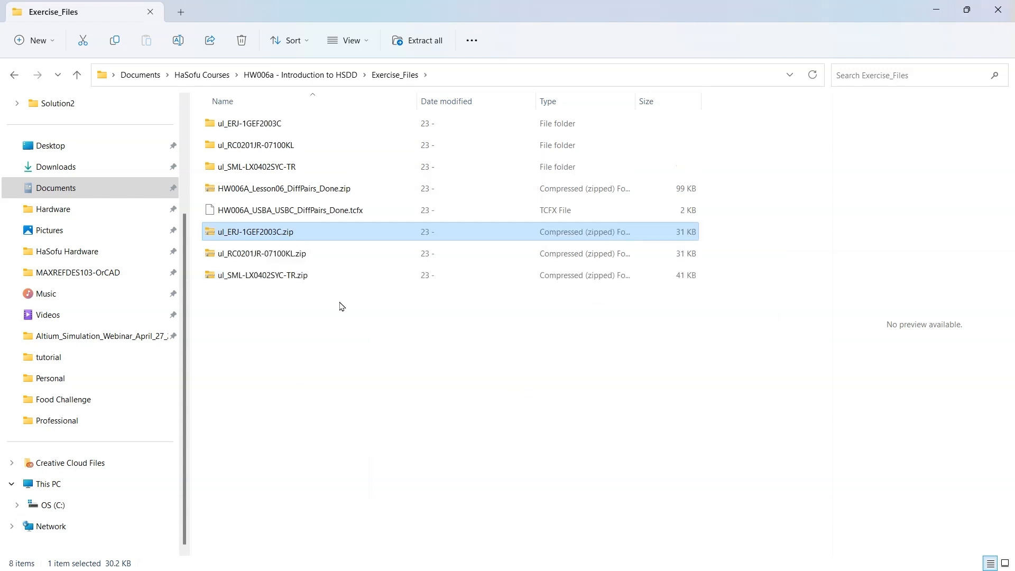
pyautogui.doubleClick(288, 124)
pyautogui.click(286, 119)
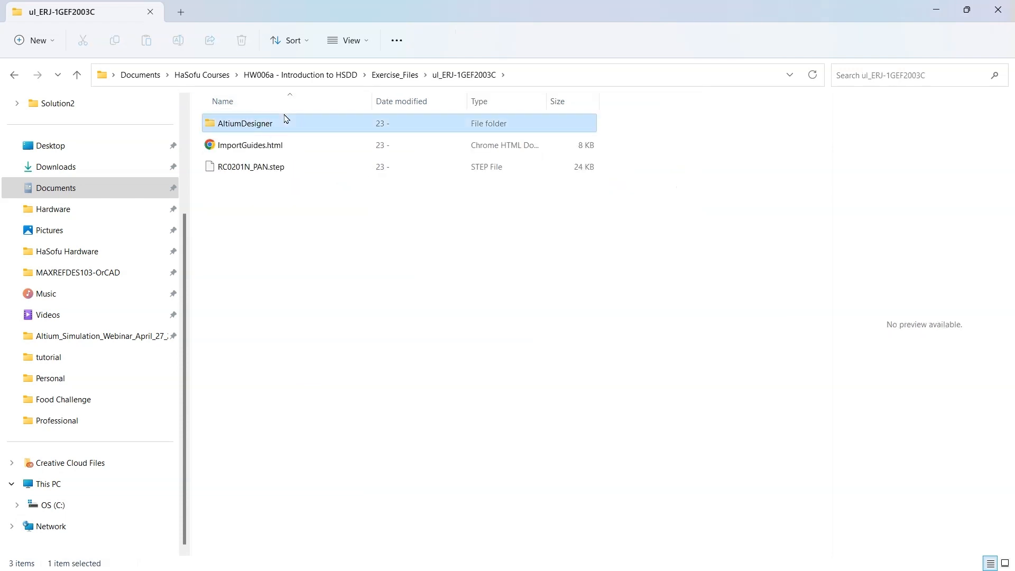
pyautogui.doubleClick(286, 119)
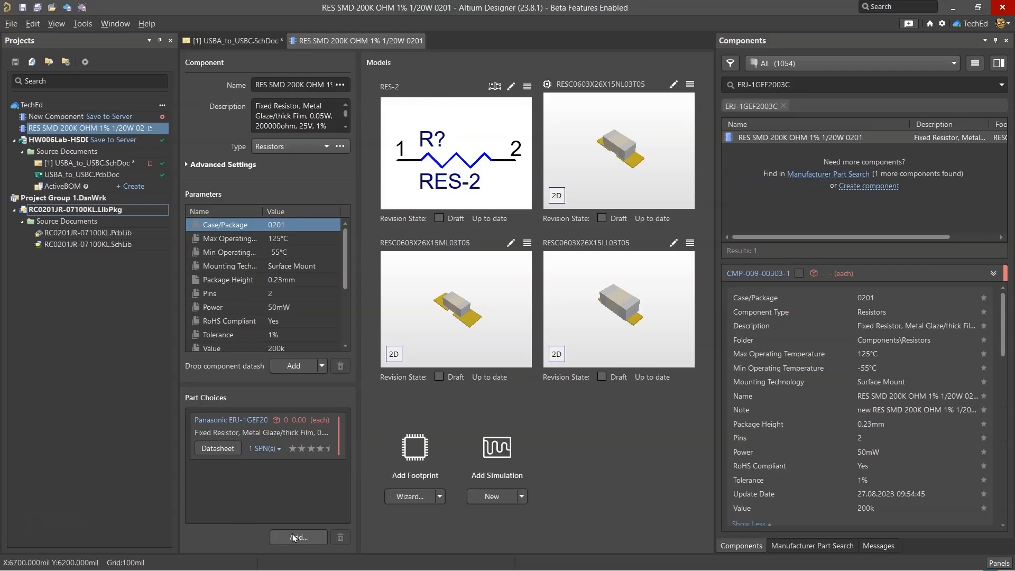
# Add the Panasonic ERJ-1GNF2003C as a part choice for the RES SMD 200K OHM 1% 1/20W 0201 component
pyautogui.click(294, 538)
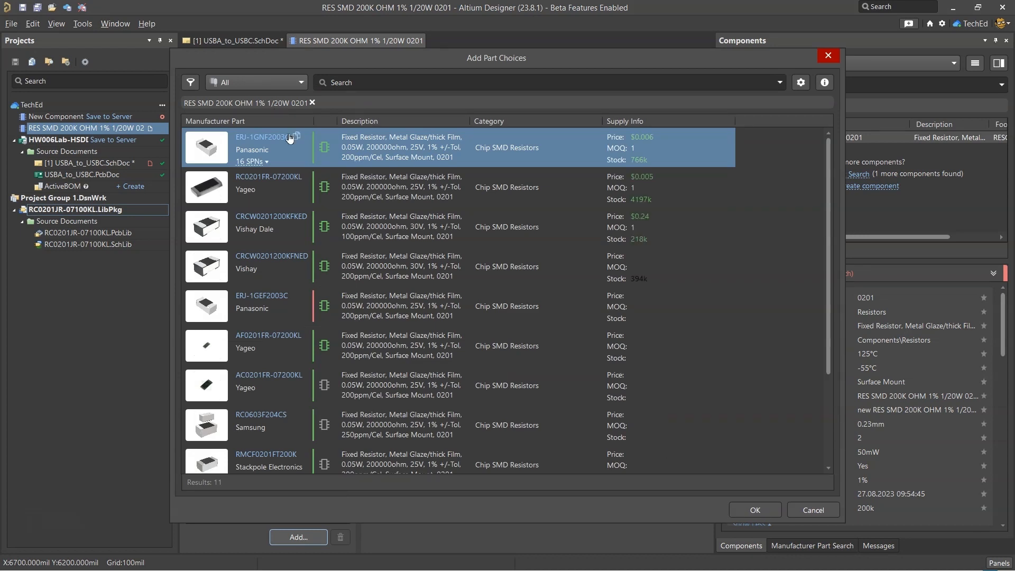
pyautogui.click(261, 162)
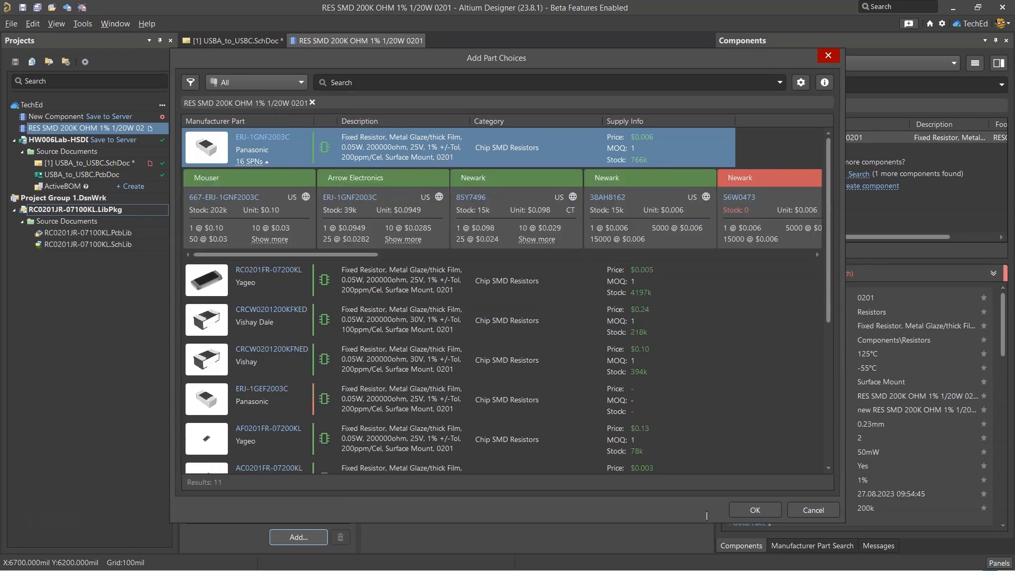
pyautogui.click(751, 511)
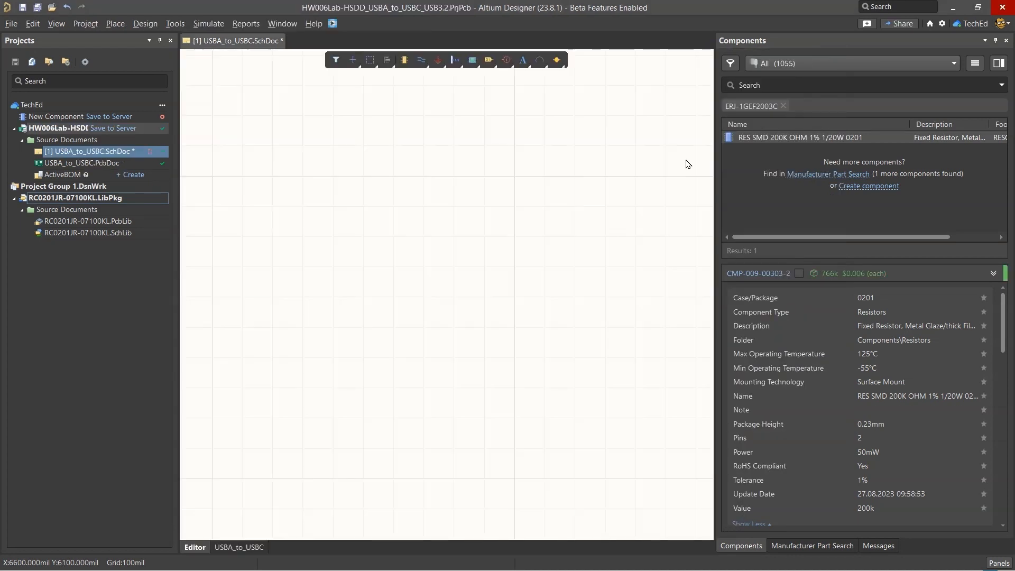
# Open the RES SMD 200K OHM 1% 1/20W 0201 component for editing, review its part choices and close it
pyautogui.click(778, 138)
pyautogui.rightClick(777, 138)
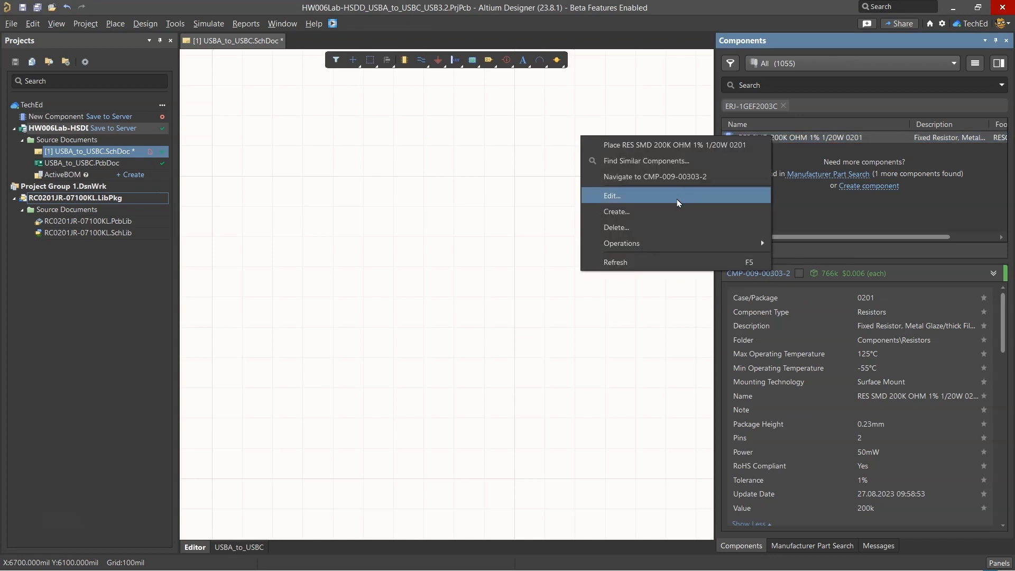
pyautogui.click(678, 200)
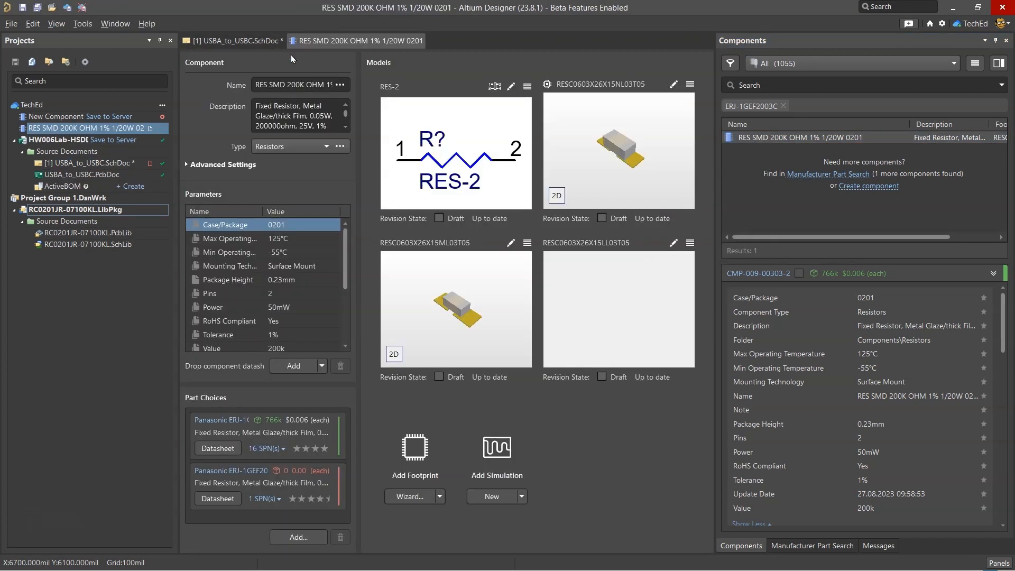
pyautogui.rightClick(338, 42)
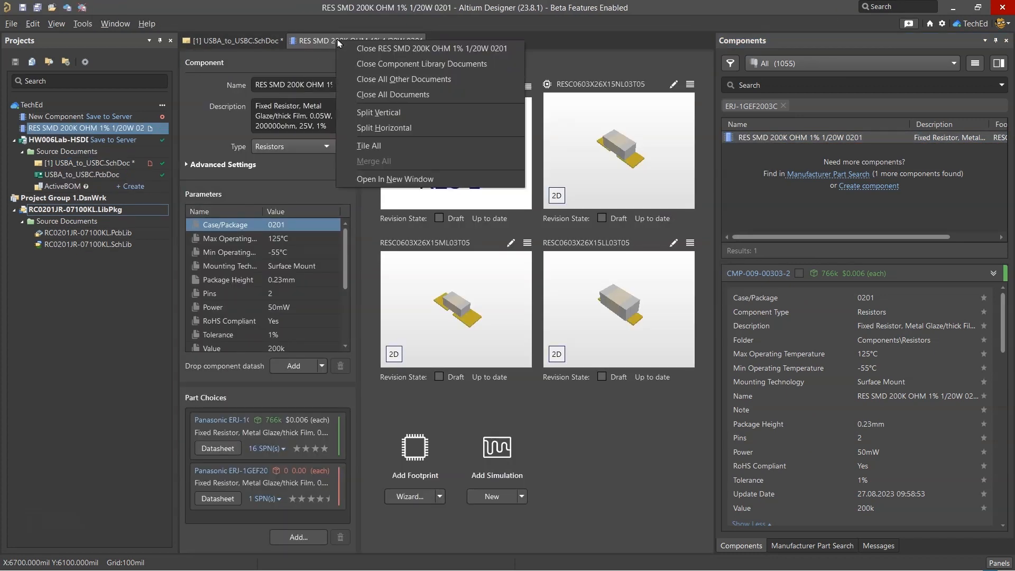
pyautogui.click(379, 47)
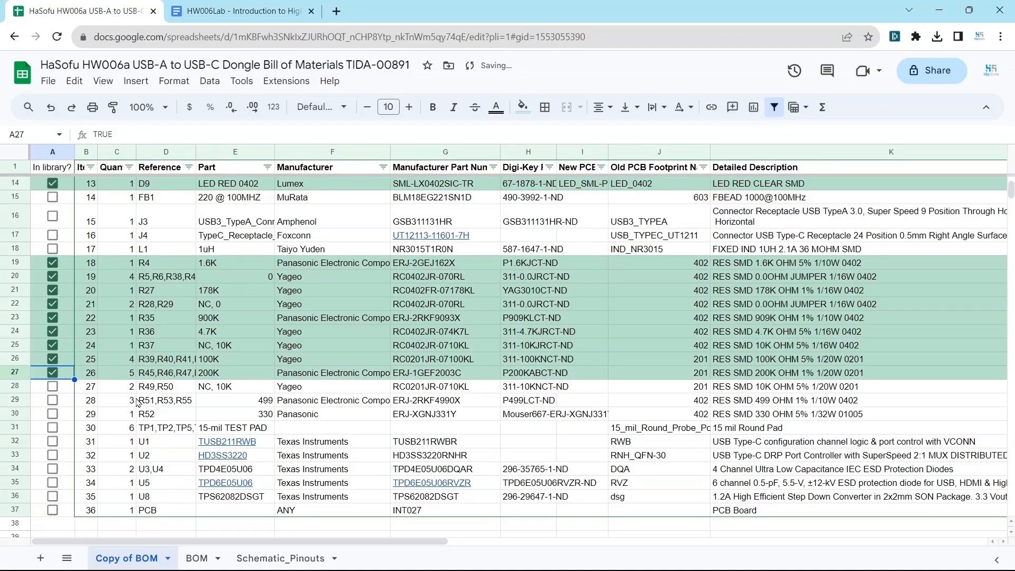
# Mark ERJ-1GEF2003C as in the library in the BOM spreadsheet, and look up RC0201JR-0710KL in Altium's manufacturer part search
pyautogui.click(166, 388)
pyautogui.click(423, 388)
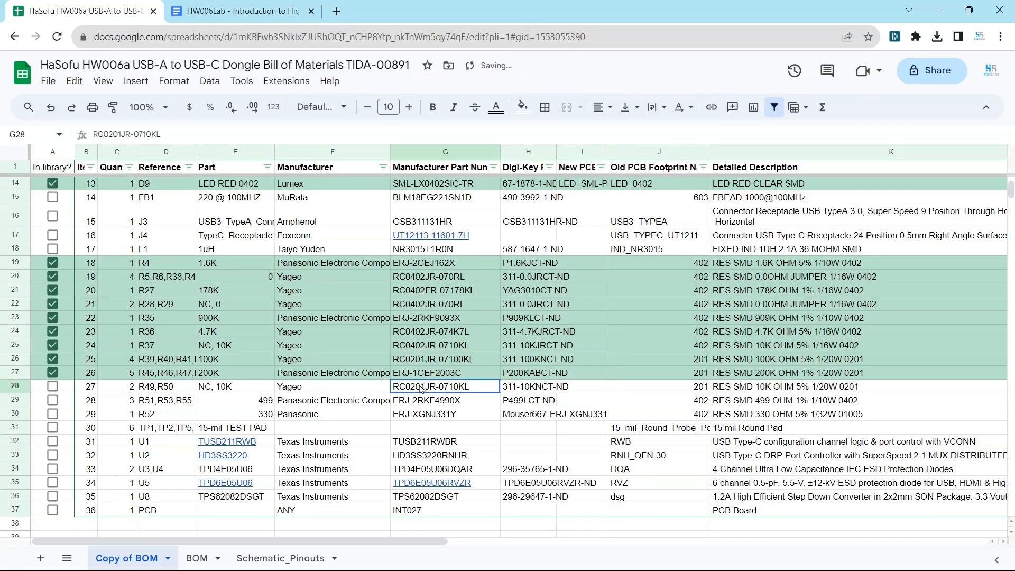
pyautogui.hotkey('alt', 'Tab')
pyautogui.press('Tab')
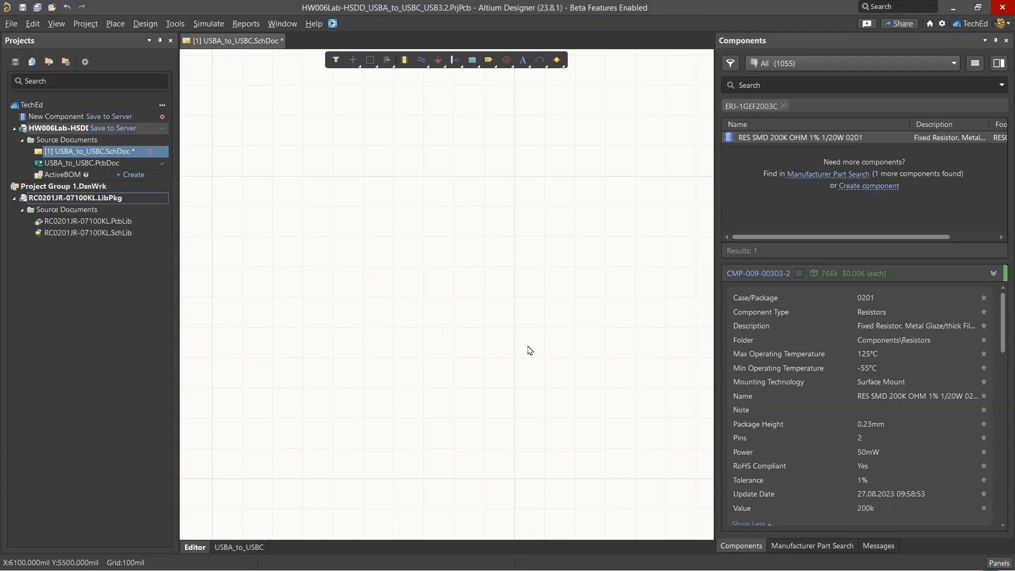
pyautogui.click(812, 546)
# Create a new Resistors component from the Yageo RC0201JR-0710KL using its cloud parameters, footprints and datasheets
pyautogui.rightClick(870, 153)
pyautogui.click(852, 160)
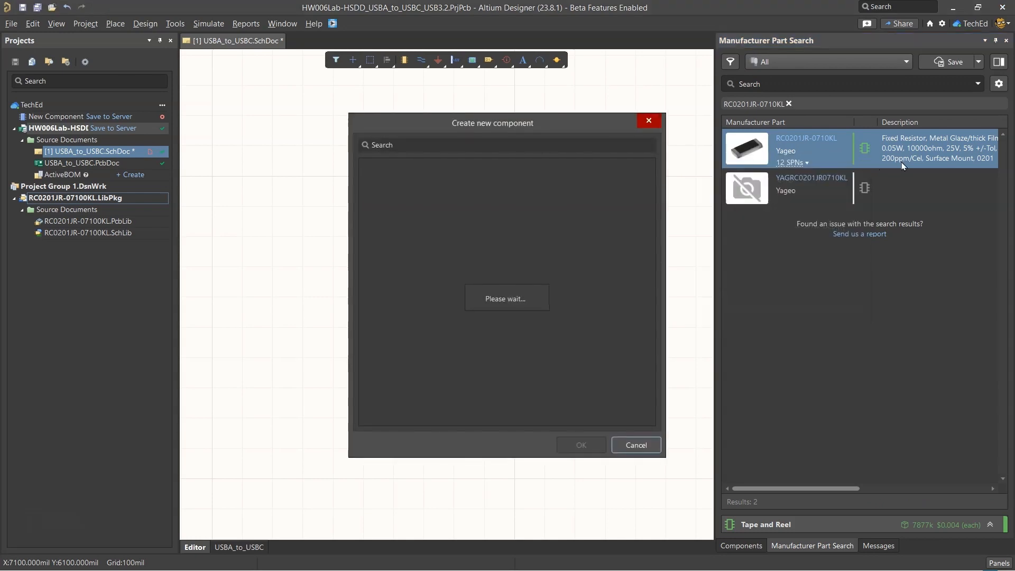
pyautogui.write('resisto')
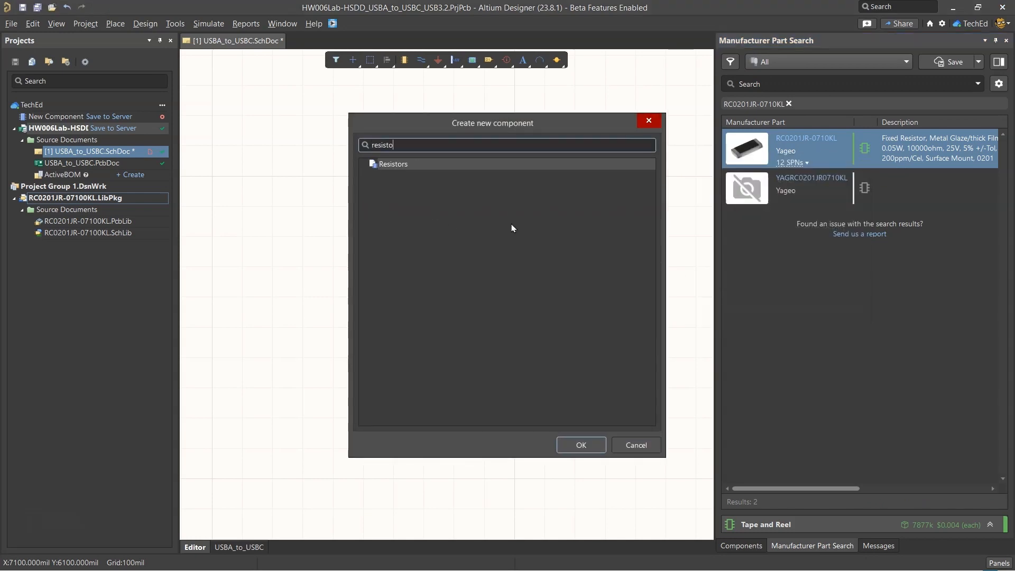
pyautogui.doubleClick(565, 167)
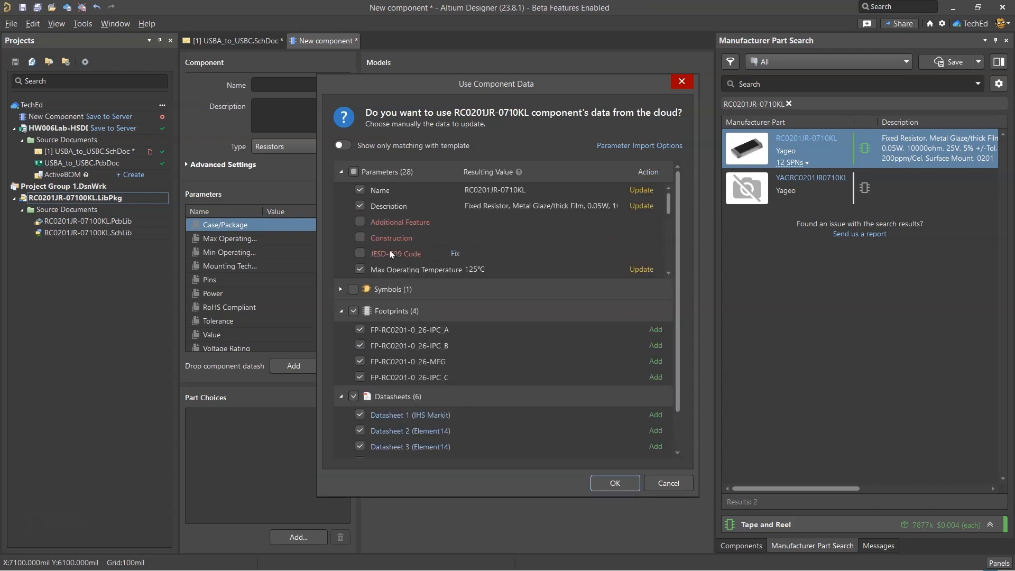
pyautogui.click(362, 206)
pyautogui.click(615, 483)
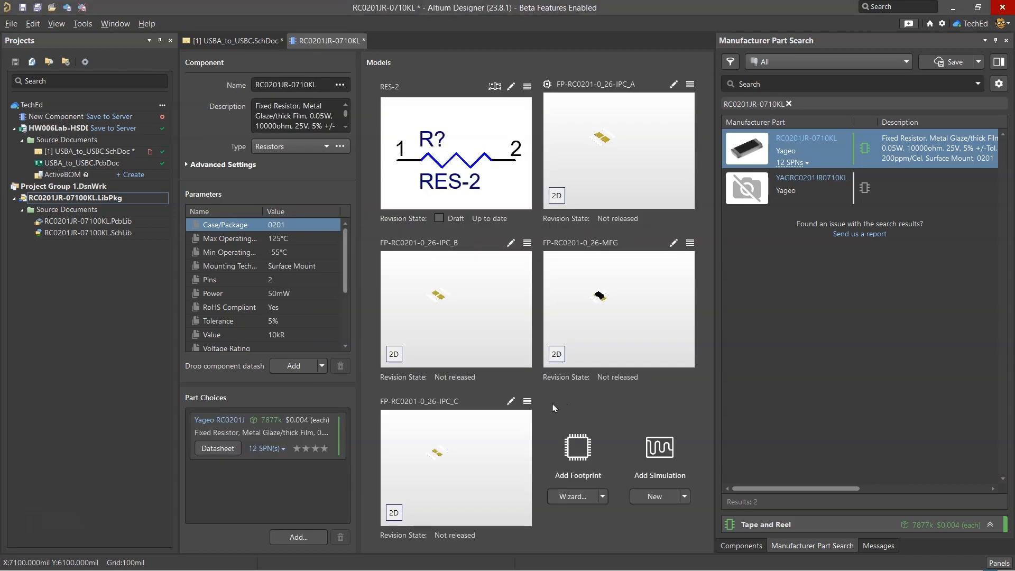
# Name the component RES SMD 10K OHM 5% 1/20W 0201 as in the BOM and release it to the server with the note "new resistor"
pyautogui.hotkey('alt', 'Tab')
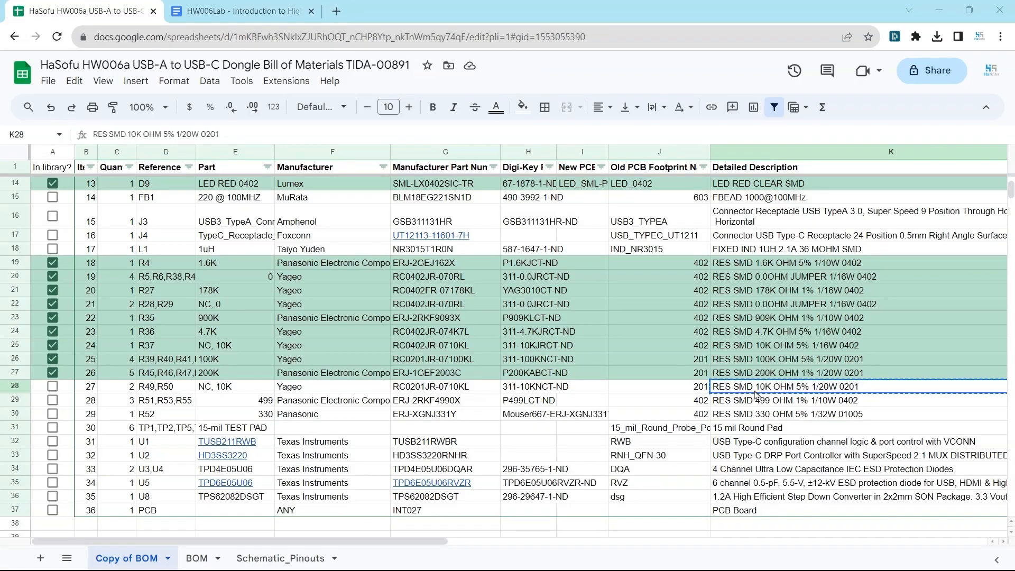
pyautogui.hotkey('alt', 'Tab')
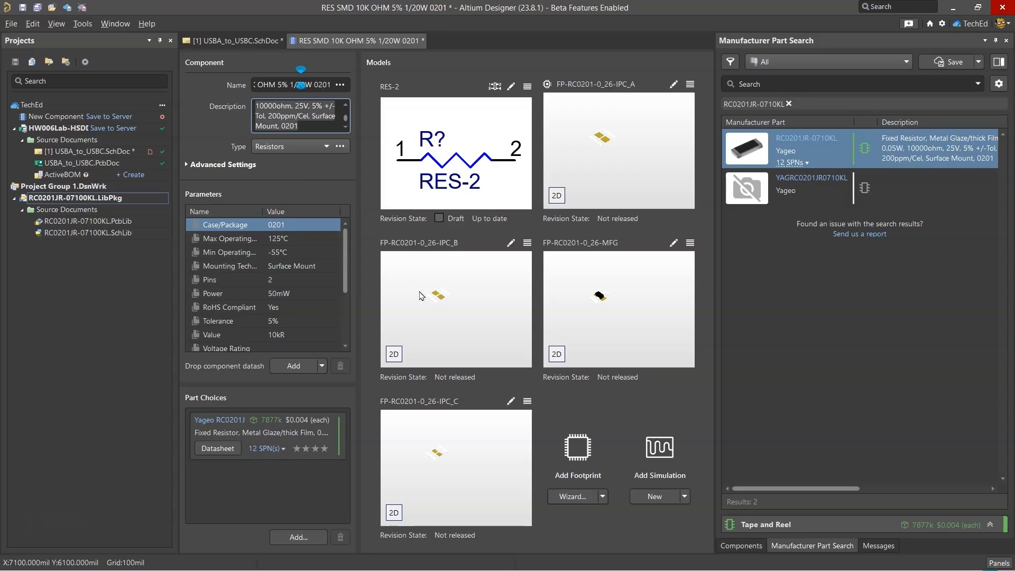
pyautogui.rightClick(377, 40)
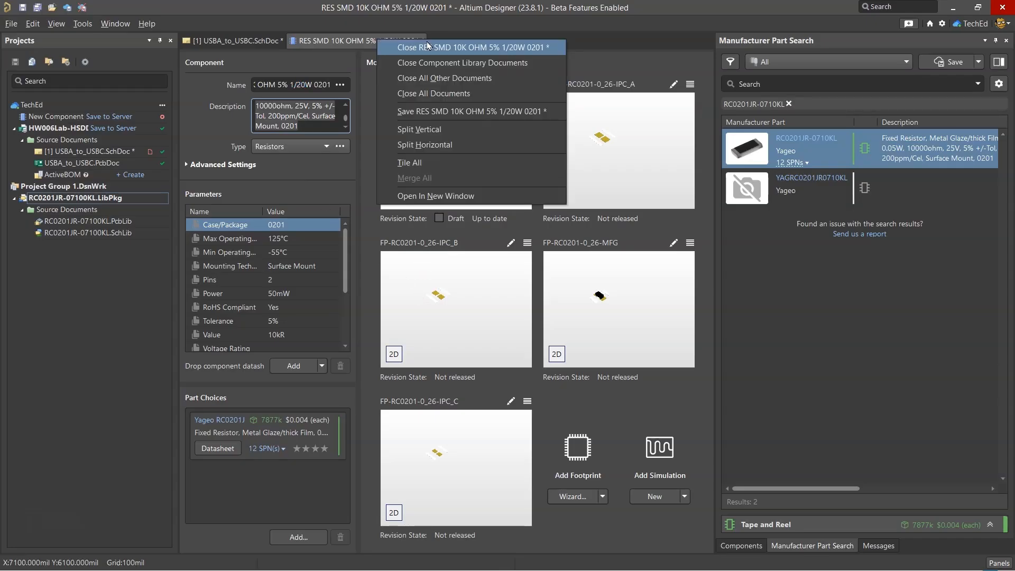
pyautogui.click(428, 47)
pyautogui.click(493, 348)
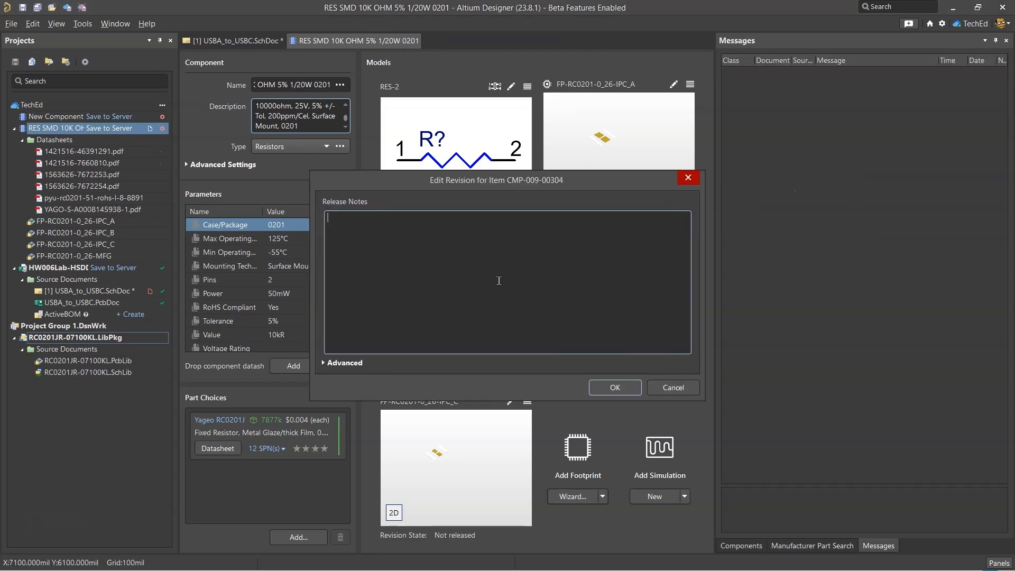
pyautogui.write('new resistor')
pyautogui.write('RES SMD 10K OHM 5% 1/20W 0201')
pyautogui.press('Return')
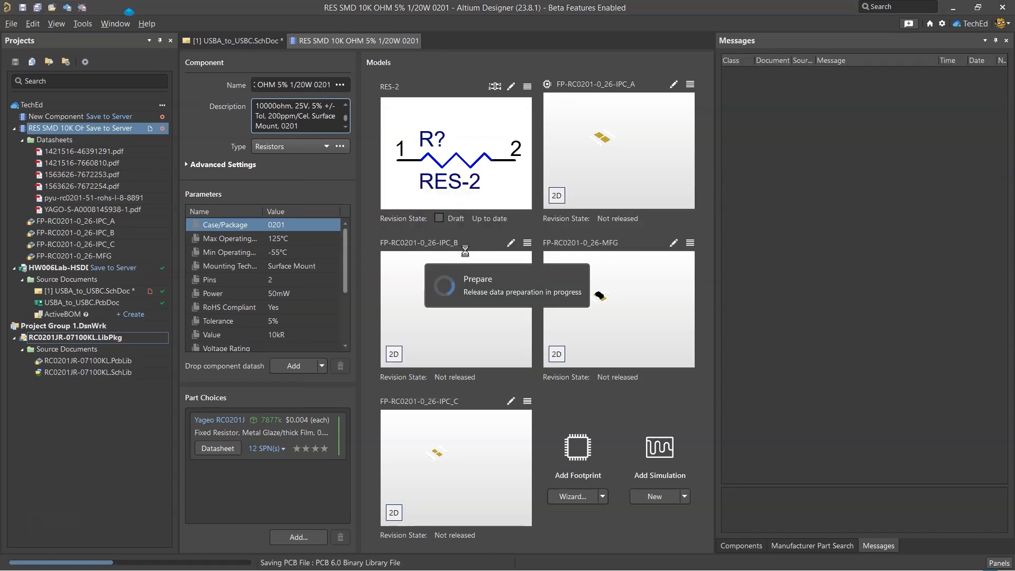
# Mark the RC0201JR-0710KL row as in the library in the BOM spreadsheet
pyautogui.hotkey('alt', 'Tab')
pyautogui.doubleClick(109, 387)
pyautogui.click(427, 535)
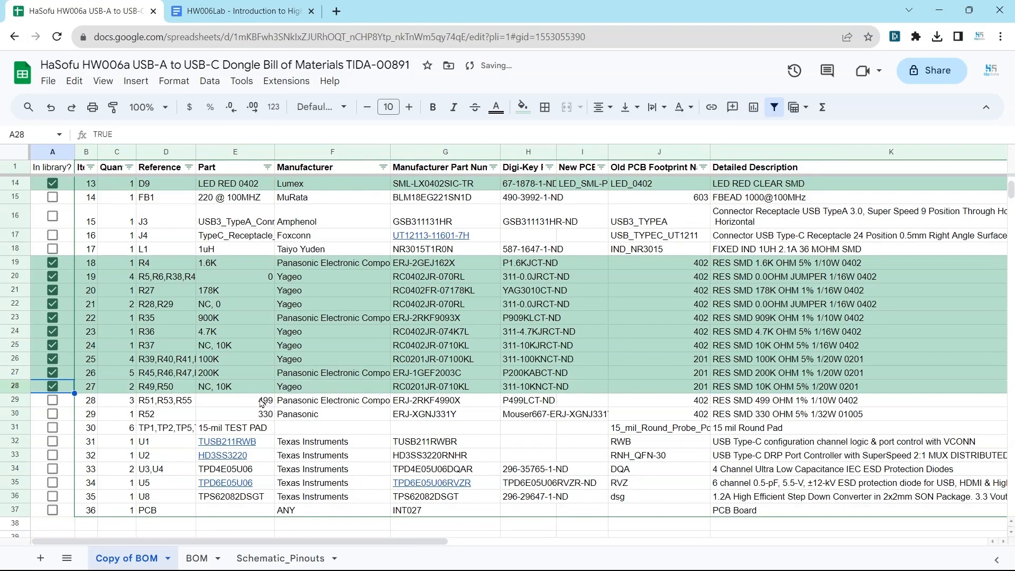
pyautogui.click(260, 400)
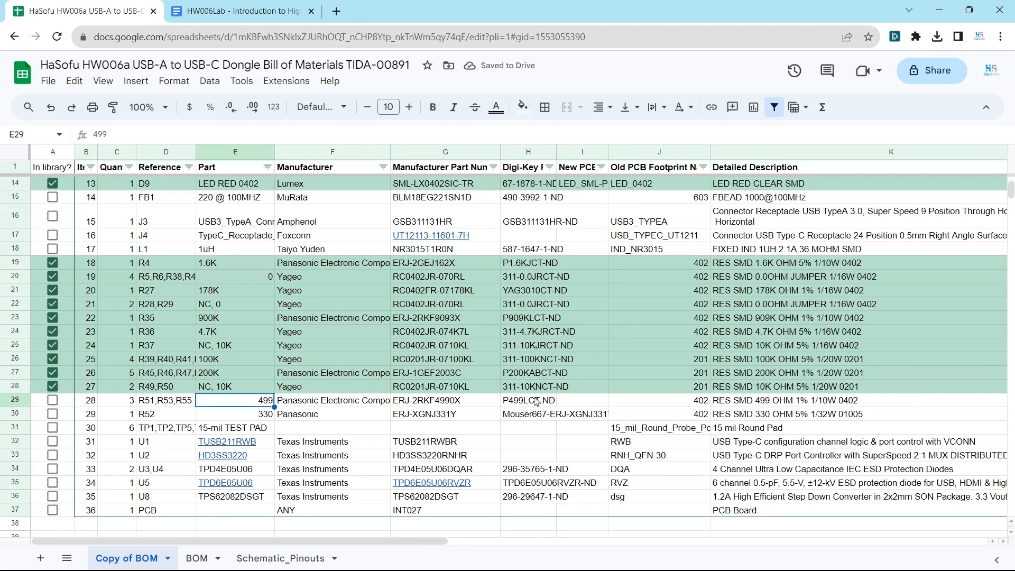
# Copy the part number ERJ-2RKF4990X from the BOM and search for it among the manufacturer parts in Altium
pyautogui.click(462, 403)
pyautogui.hotkey('ctrl', 'c')
pyautogui.hotkey('alt', 'Tab')
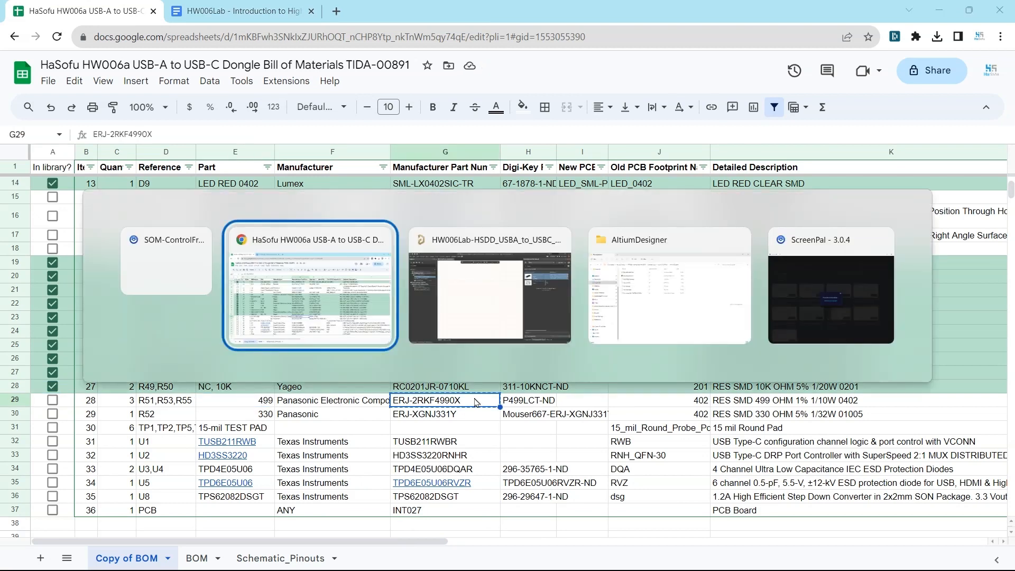
pyautogui.hotkey('ctrl', 'v')
pyautogui.press('Return')
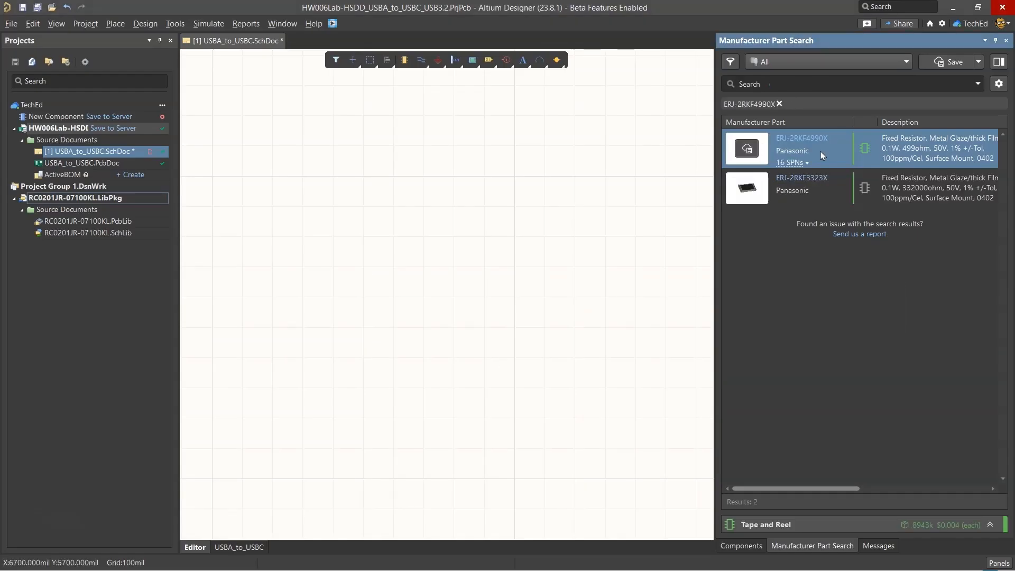
# Create a new Resistors component from the Panasonic ERJ-2RKF4990X using its cloud data
pyautogui.rightClick(866, 150)
pyautogui.click(793, 148)
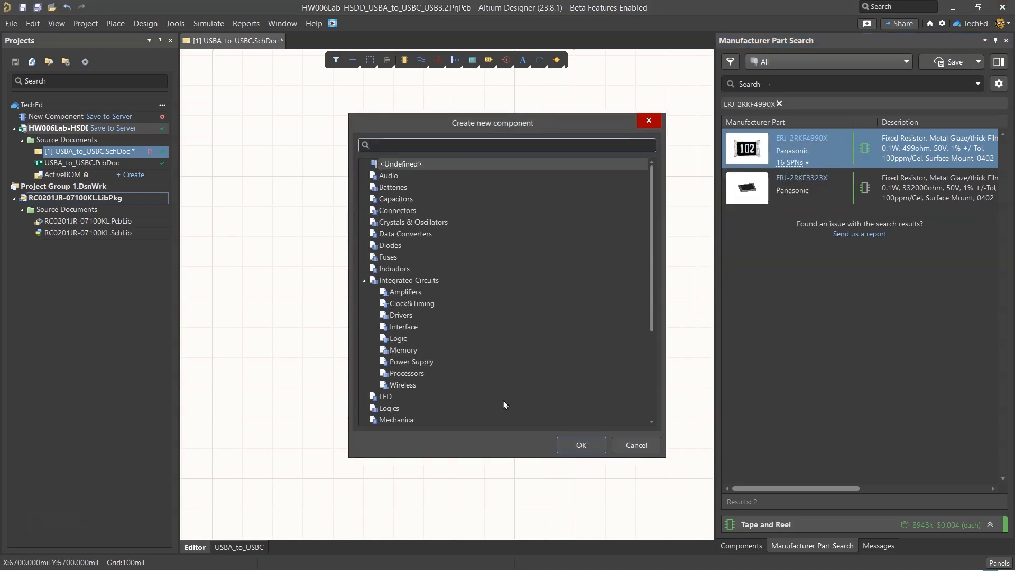
pyautogui.write('resistor')
pyautogui.press('Return')
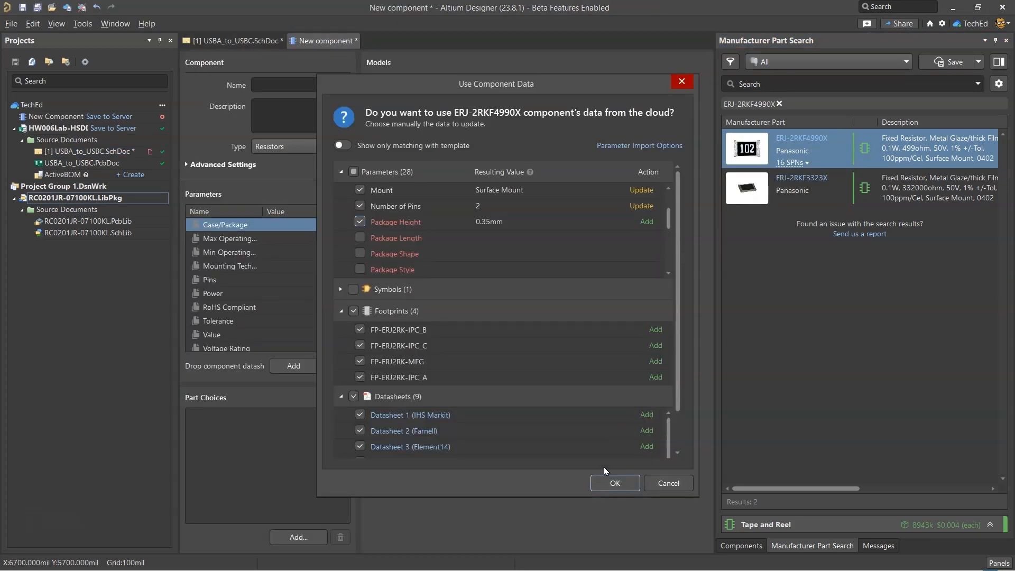
pyautogui.click(606, 481)
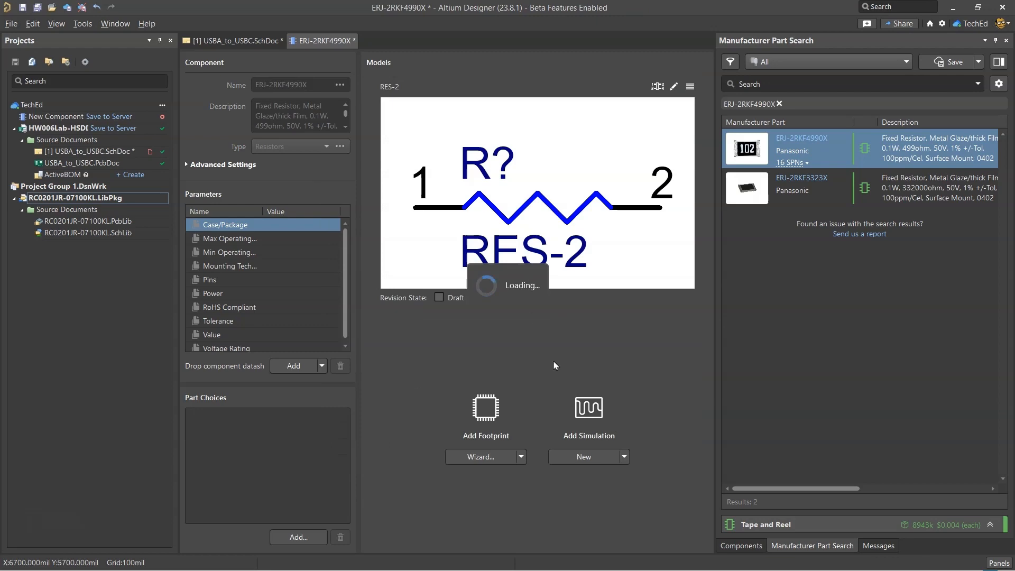
# Name the component RES SMD 499 OHM 1% 1/10W 0402 from the BOM description and save it to the server
pyautogui.hotkey('alt', 'Tab')
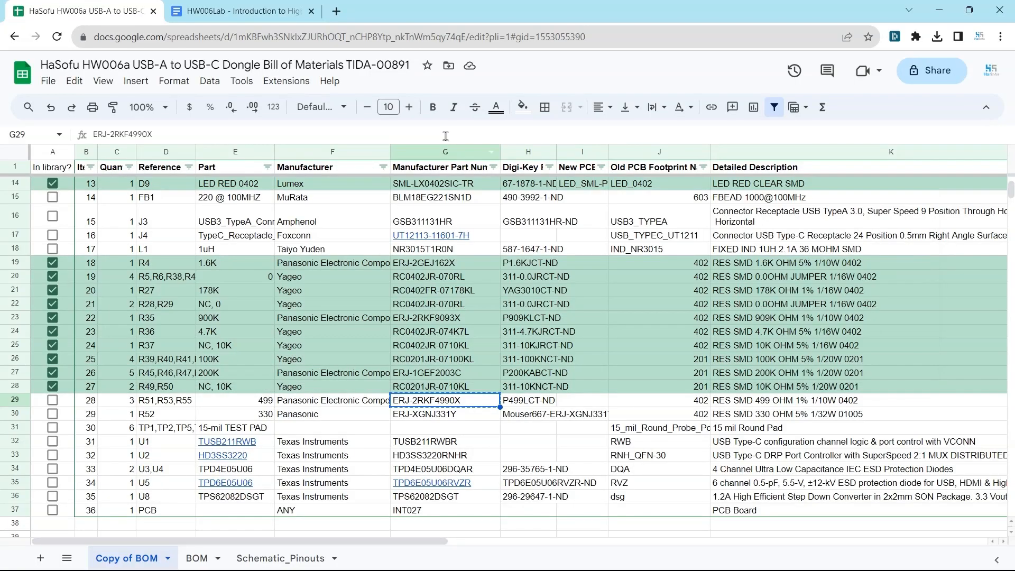
pyautogui.click(788, 400)
pyautogui.hotkey('alt', 'Tab')
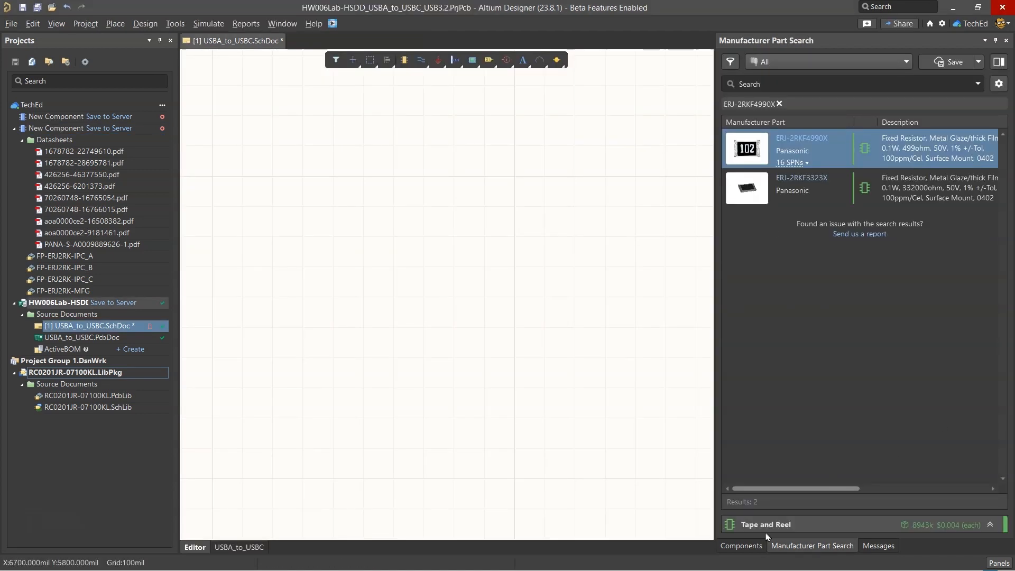
# Search the workspace components for RES SMD 499 OHM 1% 1/10W 0402, check the saved resistor and clear the search
pyautogui.click(742, 545)
pyautogui.hotkey('ctrl', 'v')
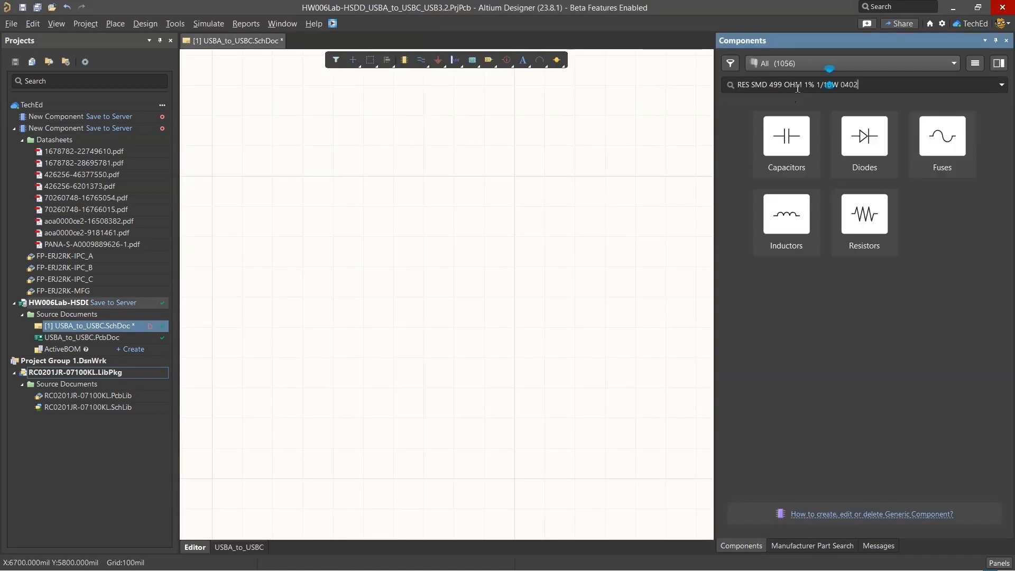
pyautogui.click(808, 164)
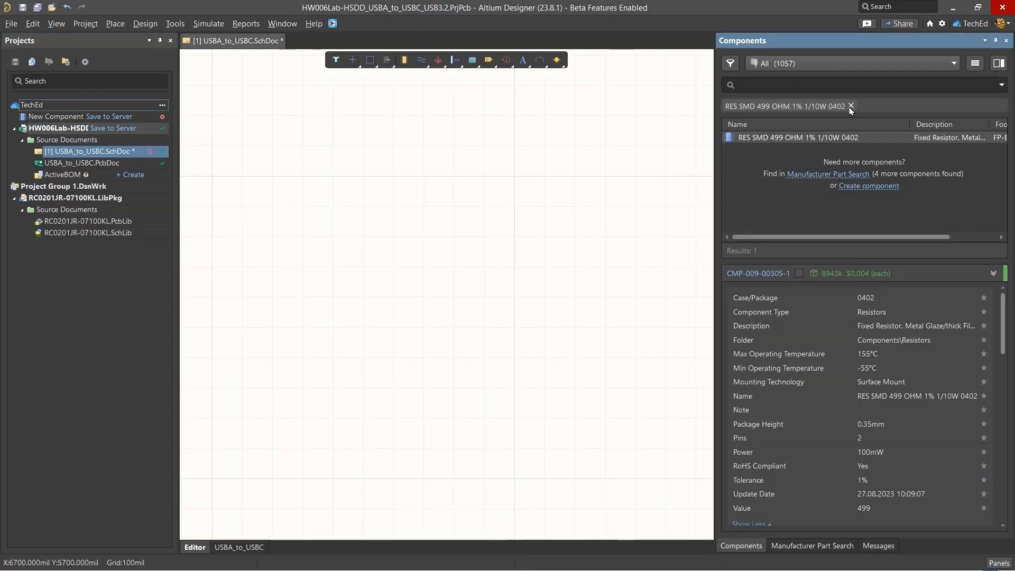
pyautogui.click(851, 105)
# Discard the leftover unsaved New Component from the project list and cancel its server editing
pyautogui.rightClick(59, 117)
pyautogui.click(136, 167)
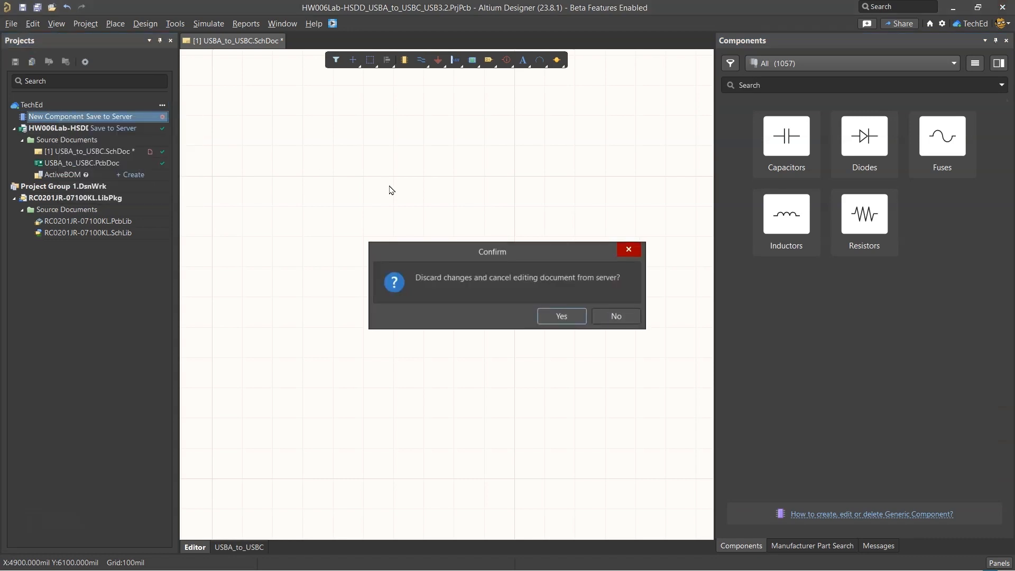
pyautogui.click(550, 316)
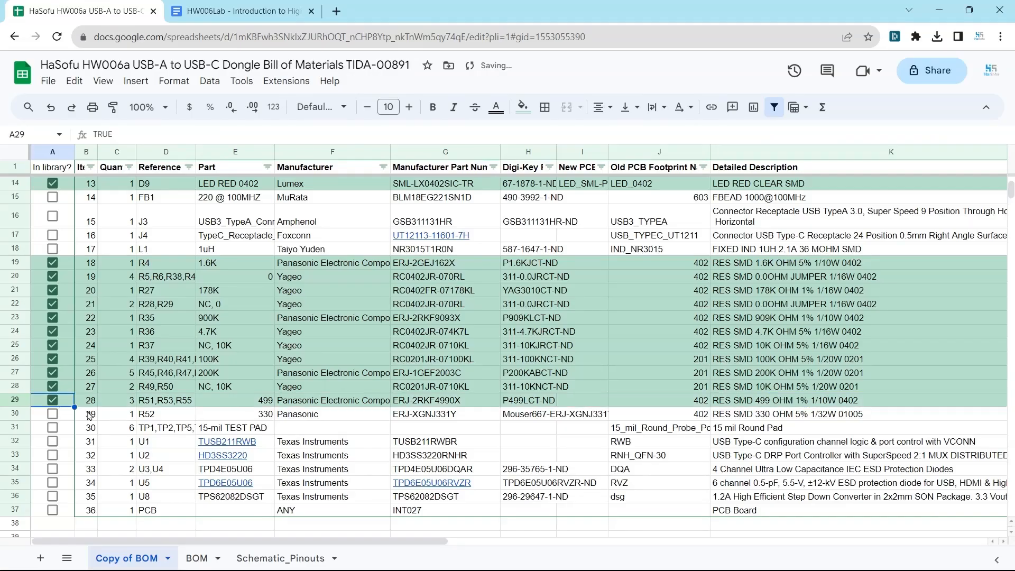
# Copy the part number ERJ-XGNJ331Y from the BOM and search for it among the manufacturer parts in Altium
pyautogui.click(465, 410)
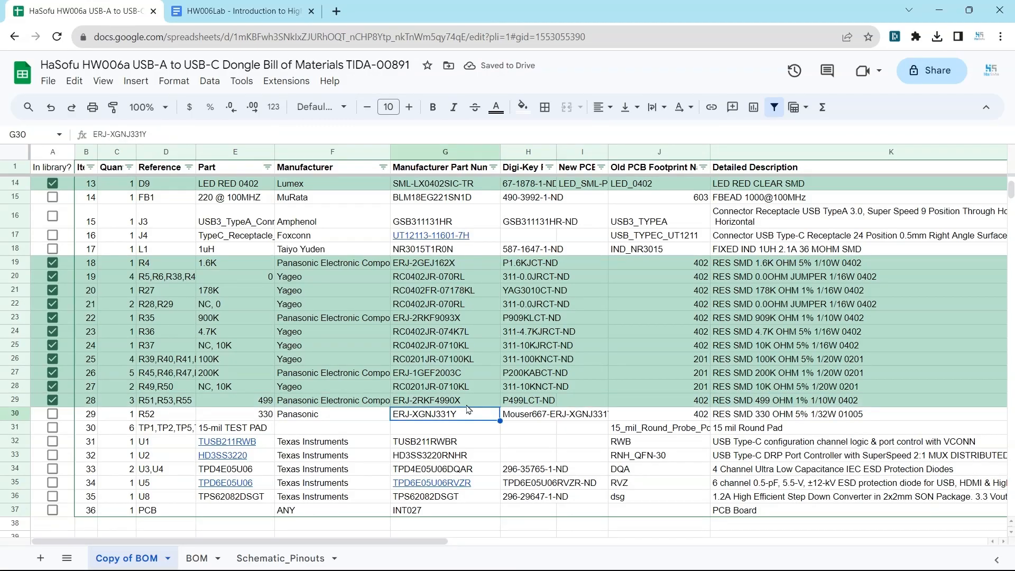
pyautogui.hotkey('ctrl', 'c')
pyautogui.hotkey('alt', 'Tab')
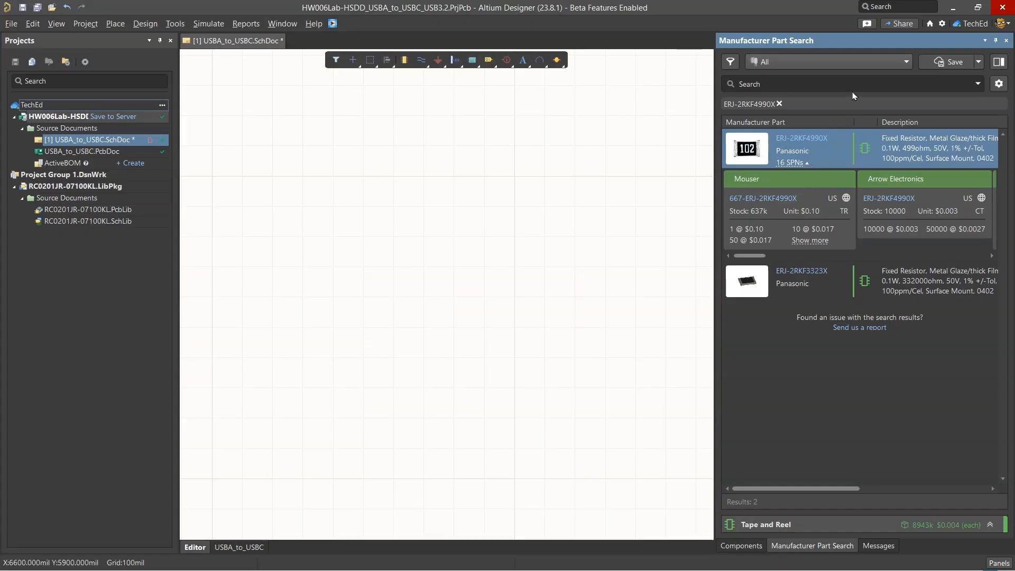
# Create a new Resistors component from the Panasonic ERJ-XGNJ331Y using its cloud parameters and datasheets
pyautogui.rightClick(841, 154)
pyautogui.click(842, 154)
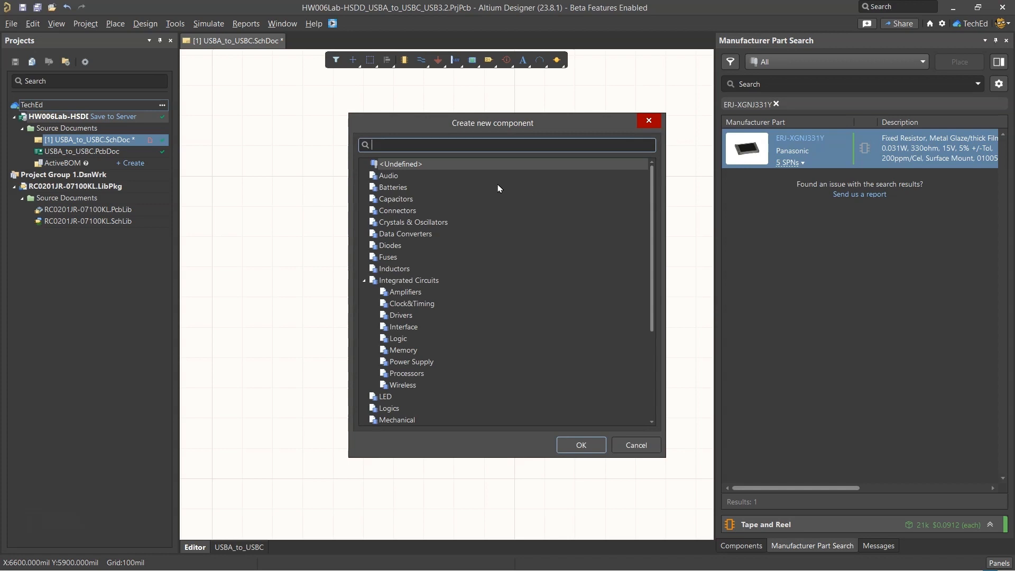
pyautogui.write('resistor')
pyautogui.click(534, 164)
pyautogui.click(581, 445)
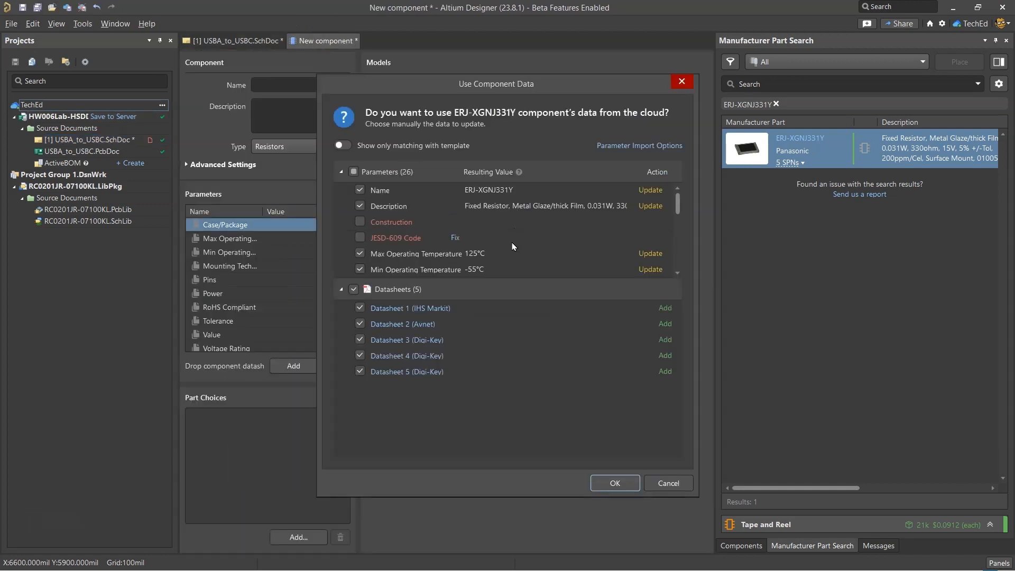
pyautogui.click(615, 482)
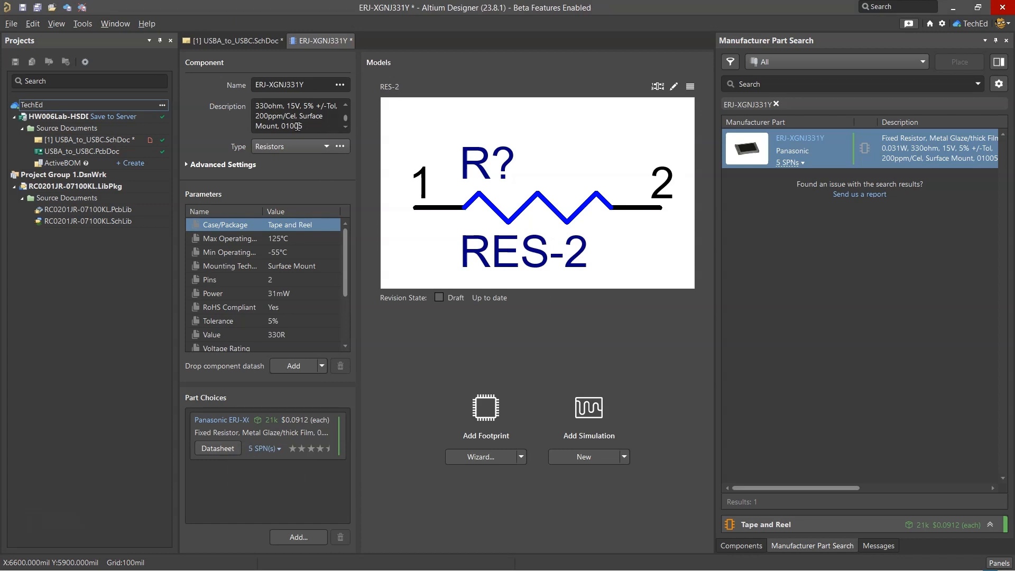
# Browse the server's existing footprints for the ERJ-XGNJ331Y component and search for 01005
pyautogui.click(522, 457)
pyautogui.click(483, 506)
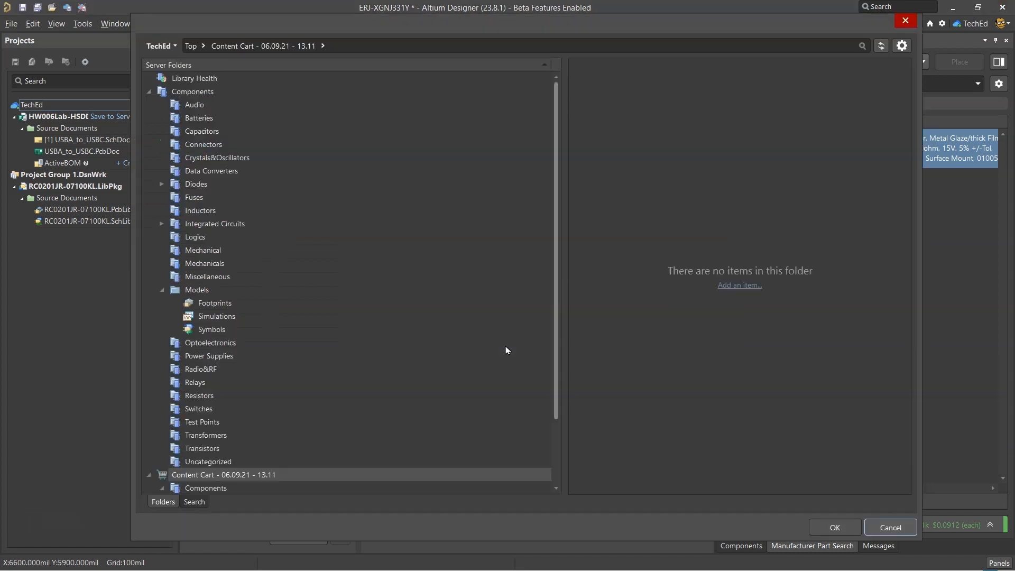
pyautogui.click(502, 303)
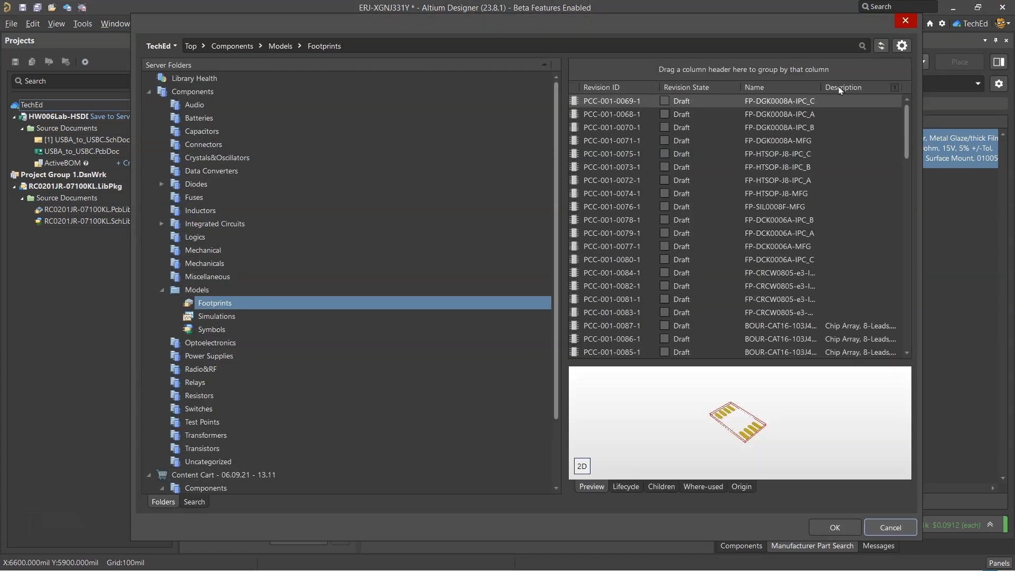
pyautogui.moveTo(907, 131); pyautogui.dragTo(913, 354)
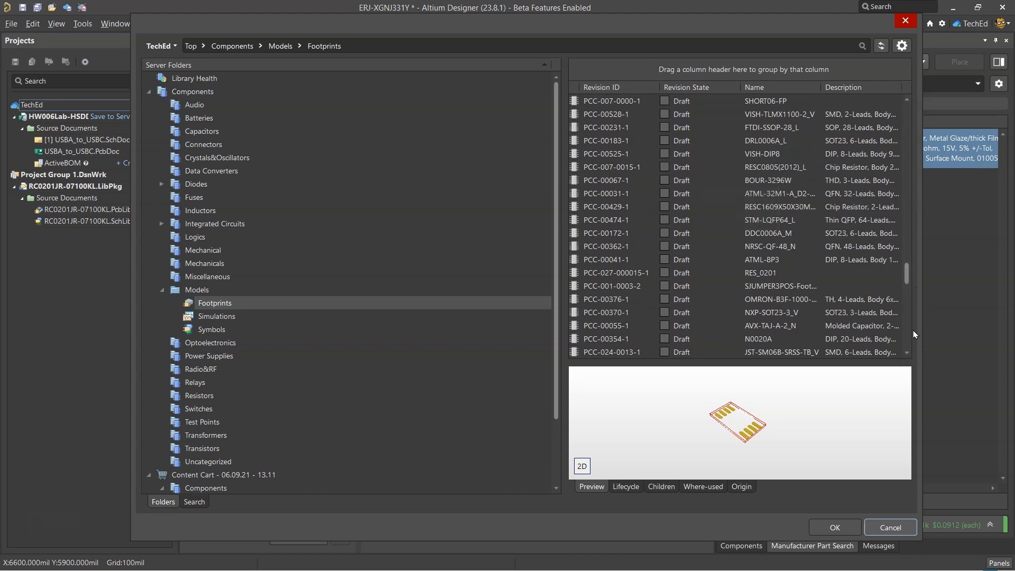
pyautogui.moveTo(908, 276); pyautogui.dragTo(910, 312)
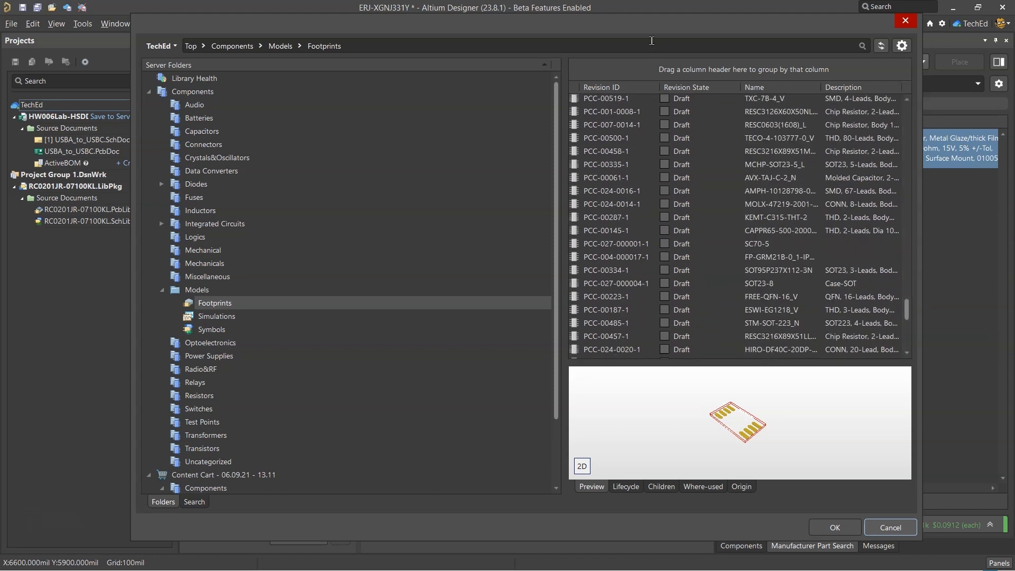
pyautogui.click(689, 48)
pyautogui.write('01005')
pyautogui.press('Return')
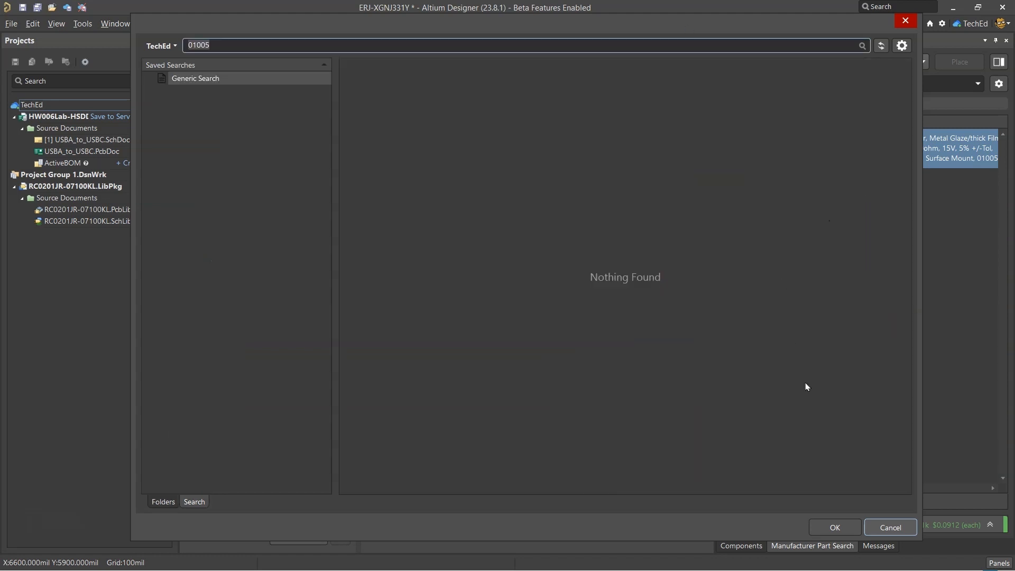
# Cancel the footprint choice and open octopart.com in a new browser tab, with the component name ERJ-XGNJ331Y copied for lookup
pyautogui.click(889, 528)
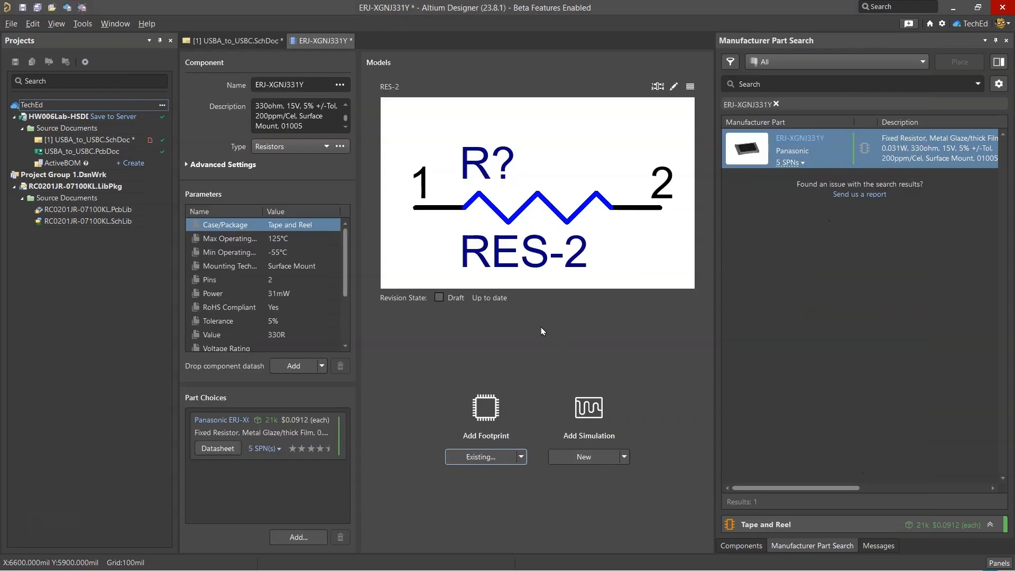
pyautogui.click(308, 84)
pyautogui.hotkey('ctrl', 'a')
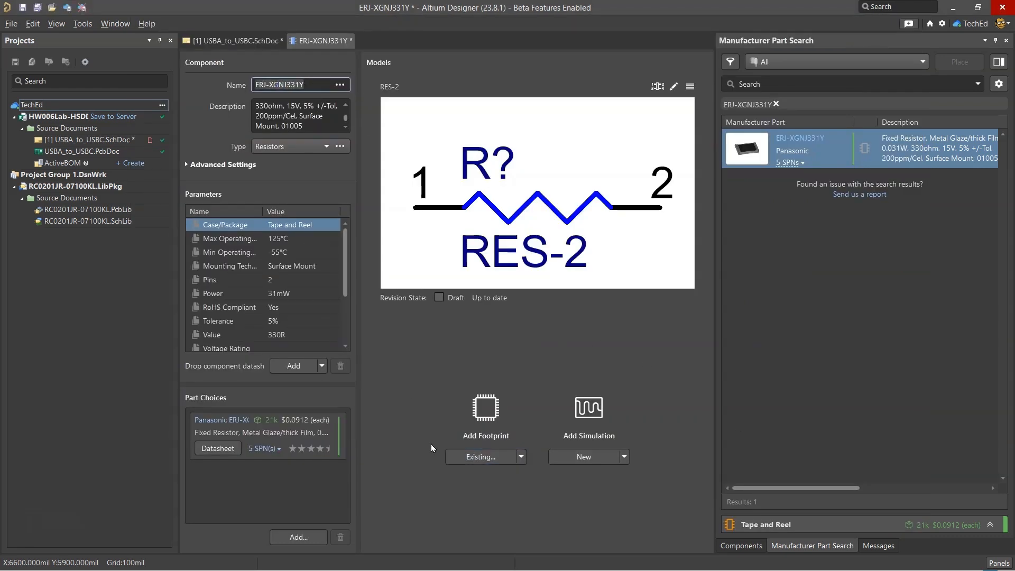
pyautogui.hotkey('alt', 'Tab')
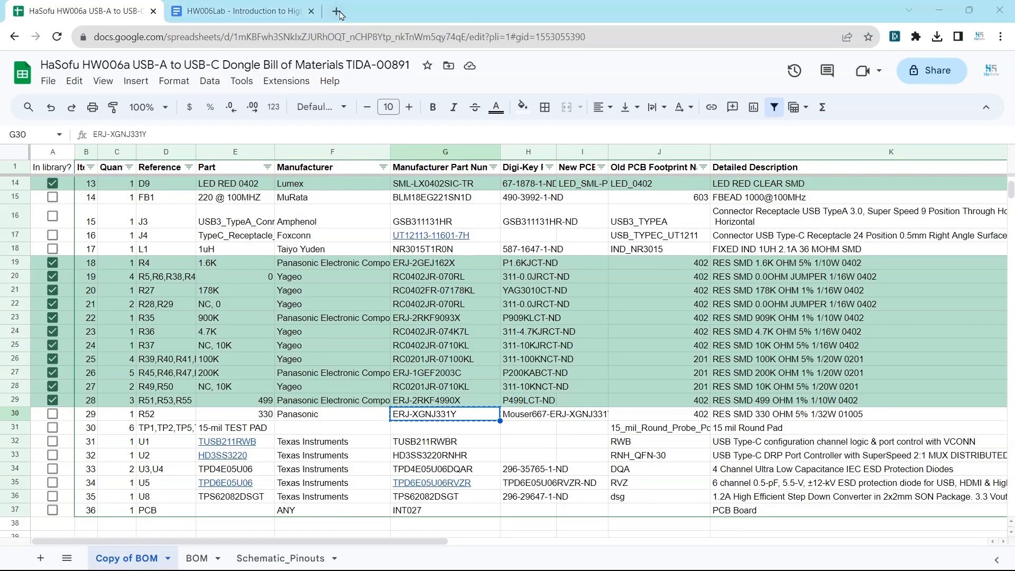
pyautogui.click(338, 11)
pyautogui.write('octopart.com')
pyautogui.press('Return')
pyautogui.hotkey('alt', 'Tab')
pyautogui.hotkey('alt', 'Tab')
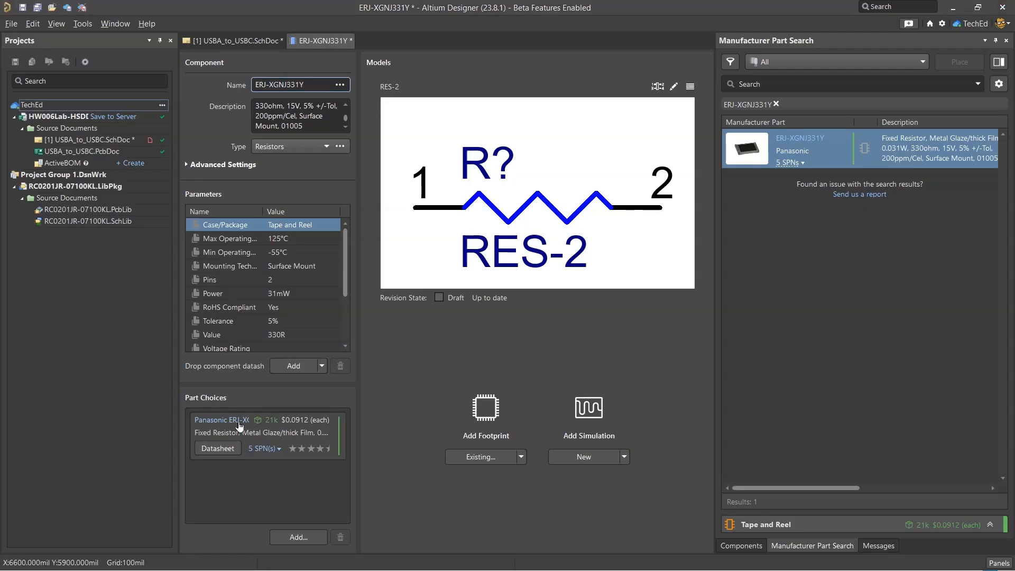
# Look up the CAD models of the Panasonic ERJ-XGNJ331Y on Octopart and follow the download to its SnapEDA part page
pyautogui.click(239, 423)
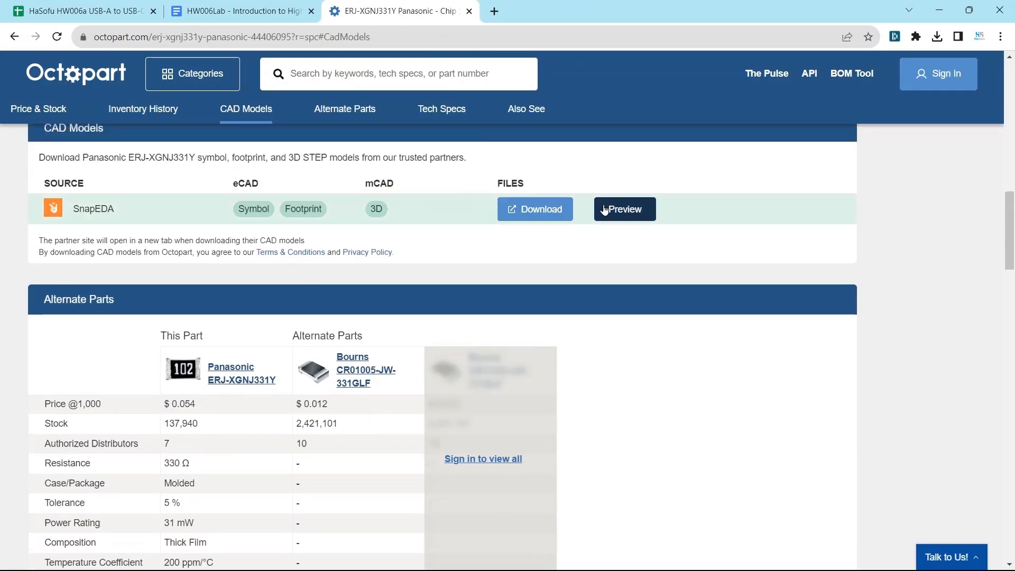
pyautogui.click(543, 211)
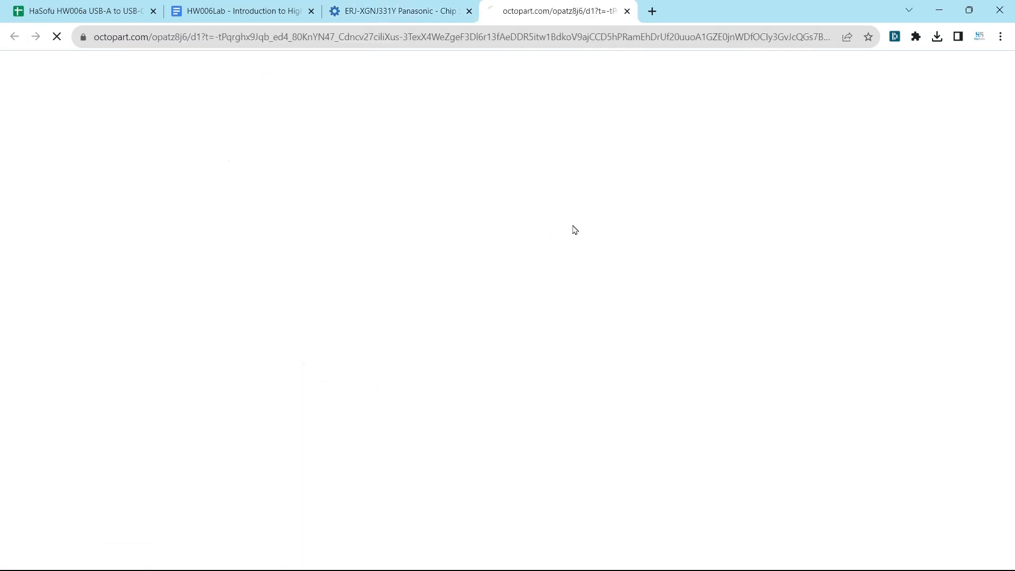
pyautogui.scroll(-3, 606, 228)
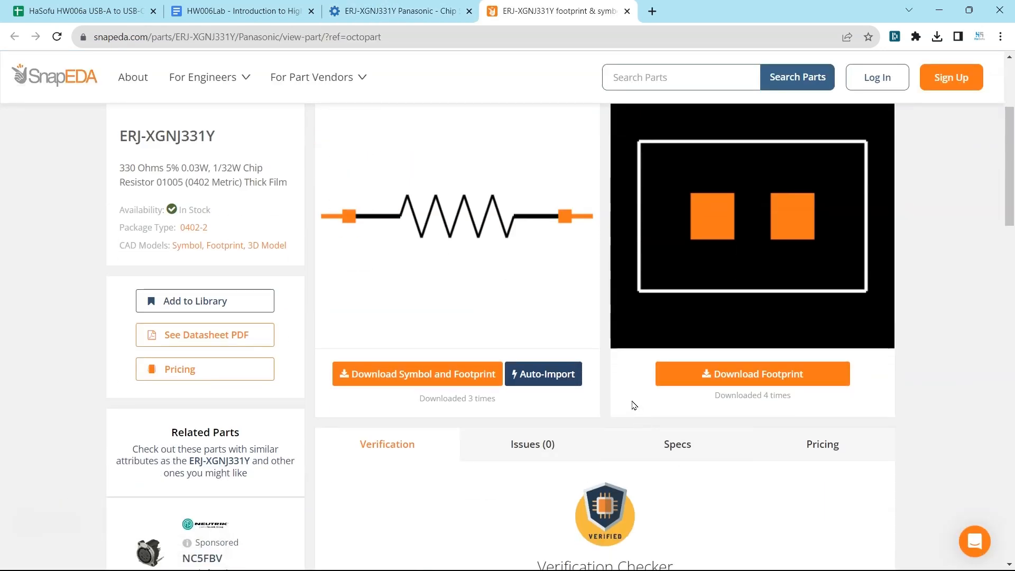
# Download the ERJ-XGNJ331Y footprint from SnapEDA for Altium, signing in with the saved account's username and password
pyautogui.click(661, 374)
pyautogui.click(519, 174)
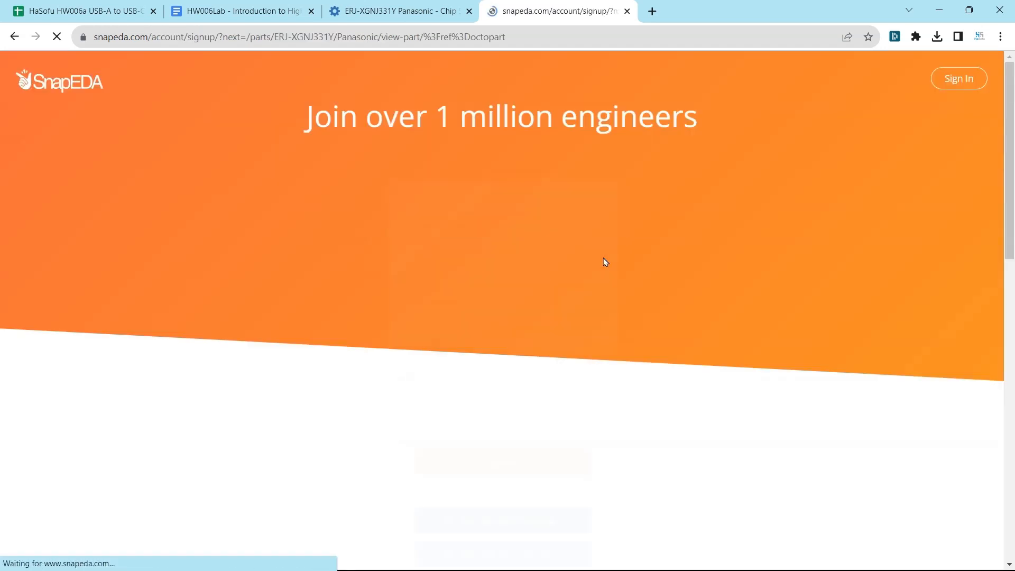
pyautogui.scroll(-3, 562, 344)
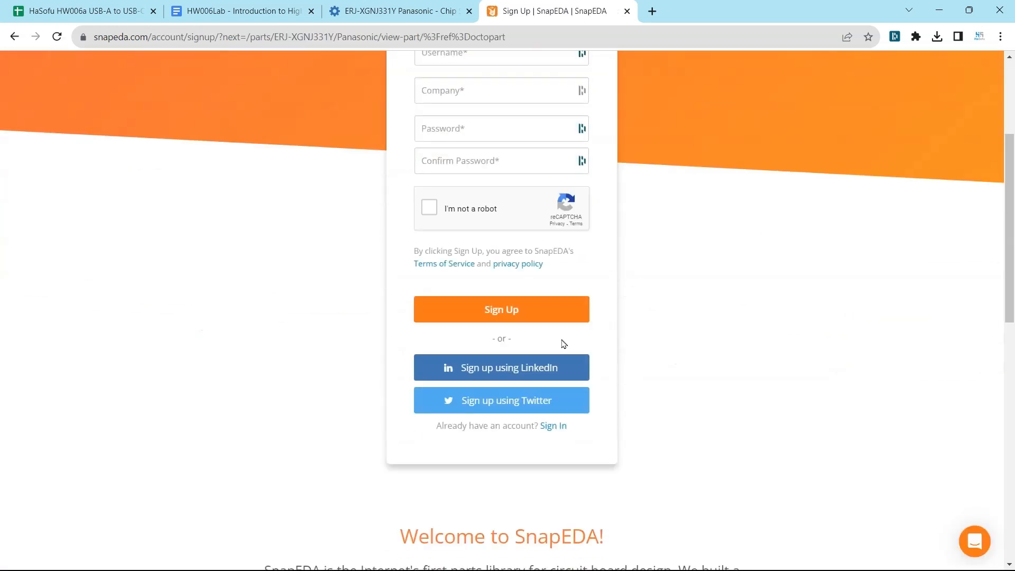
pyautogui.click(549, 426)
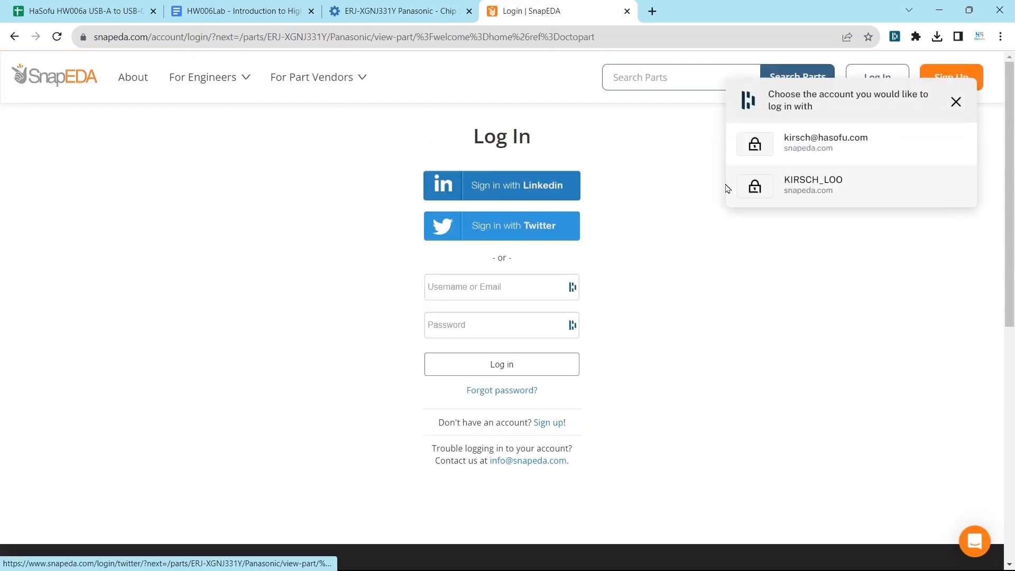
pyautogui.click(832, 148)
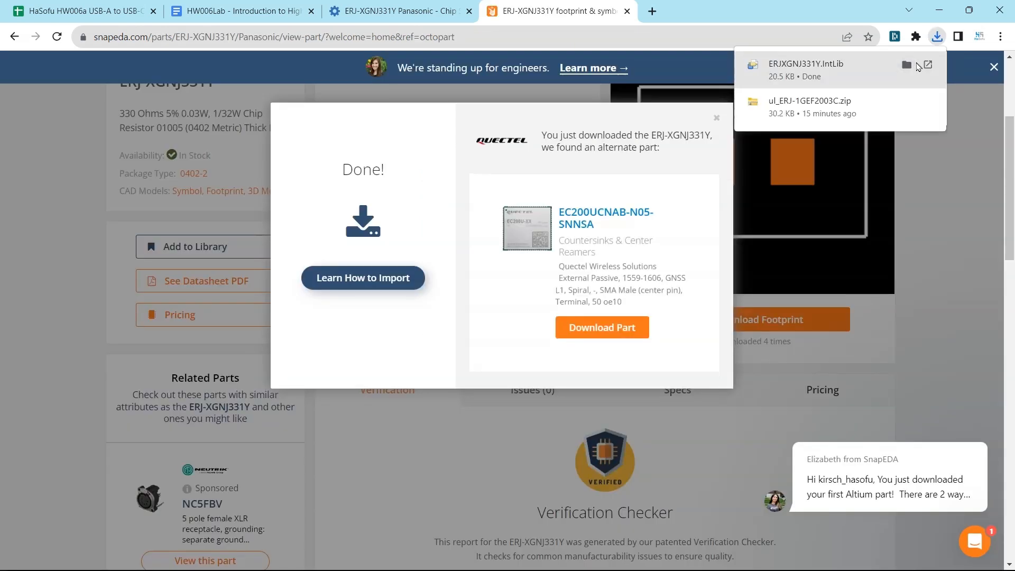
pyautogui.click(906, 66)
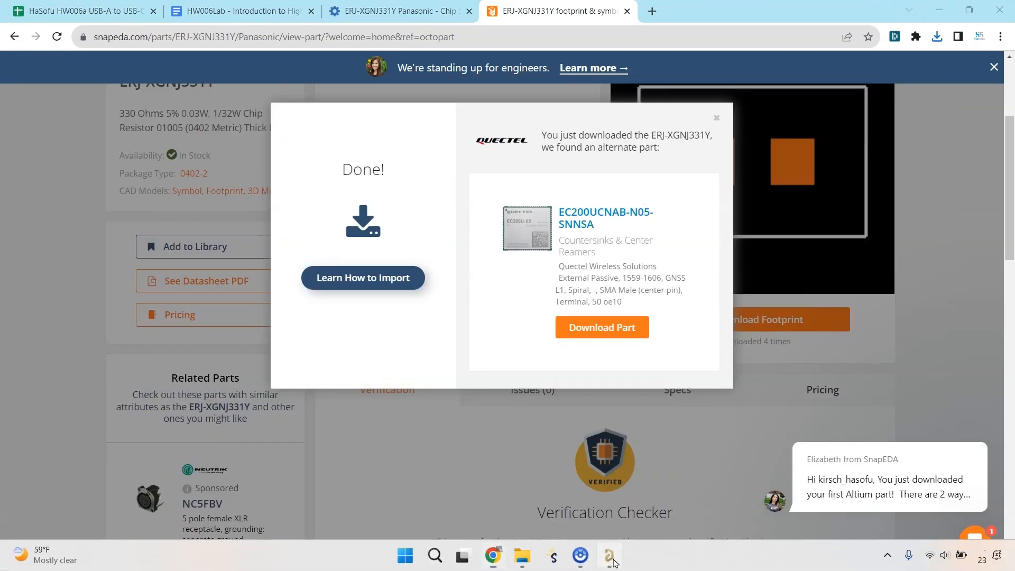
# Switch to Altium Designer, open the downloaded ERJ-XGNJ331Y integrated library and choose to import its components into the workspace
pyautogui.click(610, 555)
pyautogui.click(127, 278)
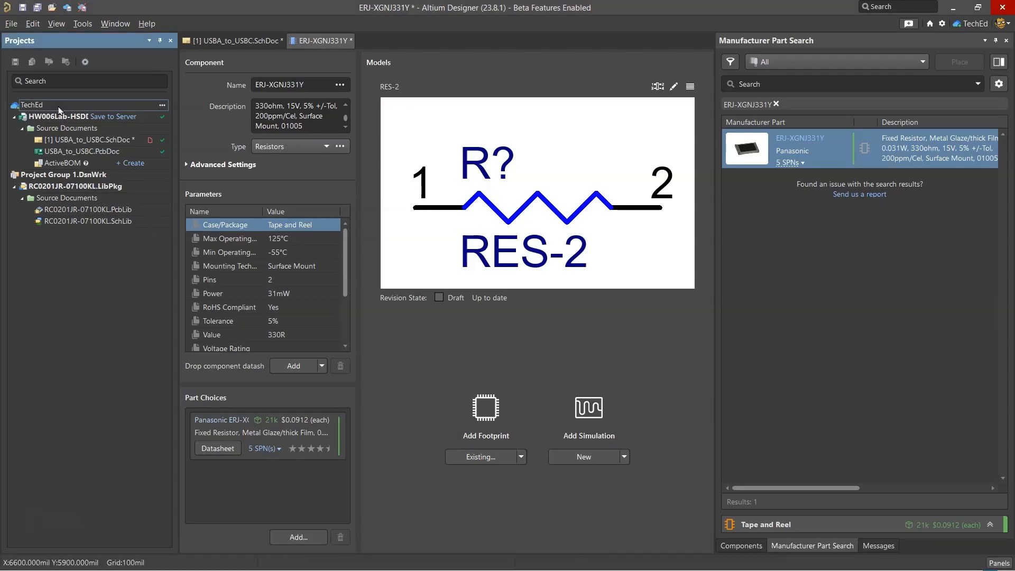
pyautogui.click(12, 23)
pyautogui.click(31, 53)
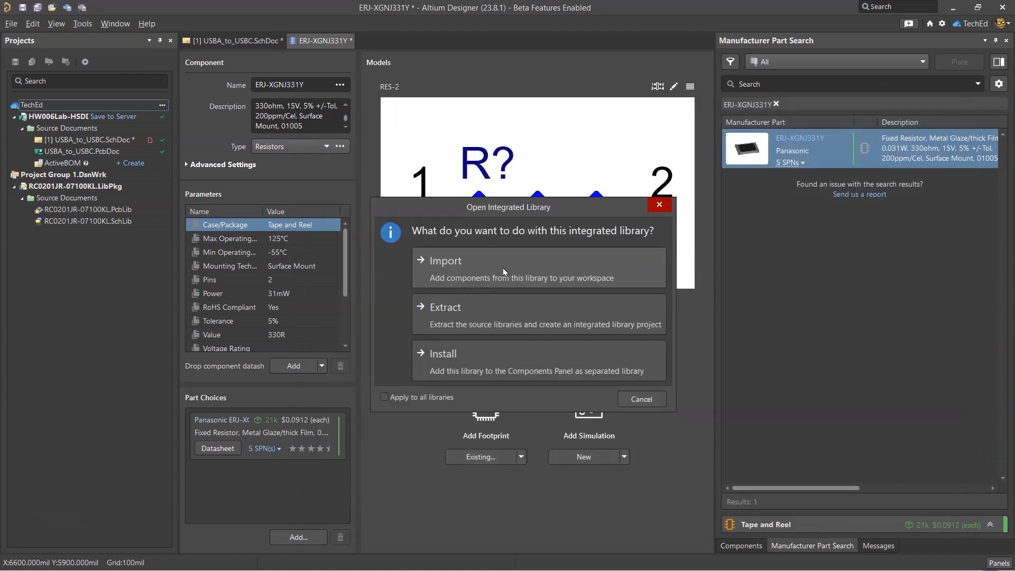
pyautogui.click(503, 268)
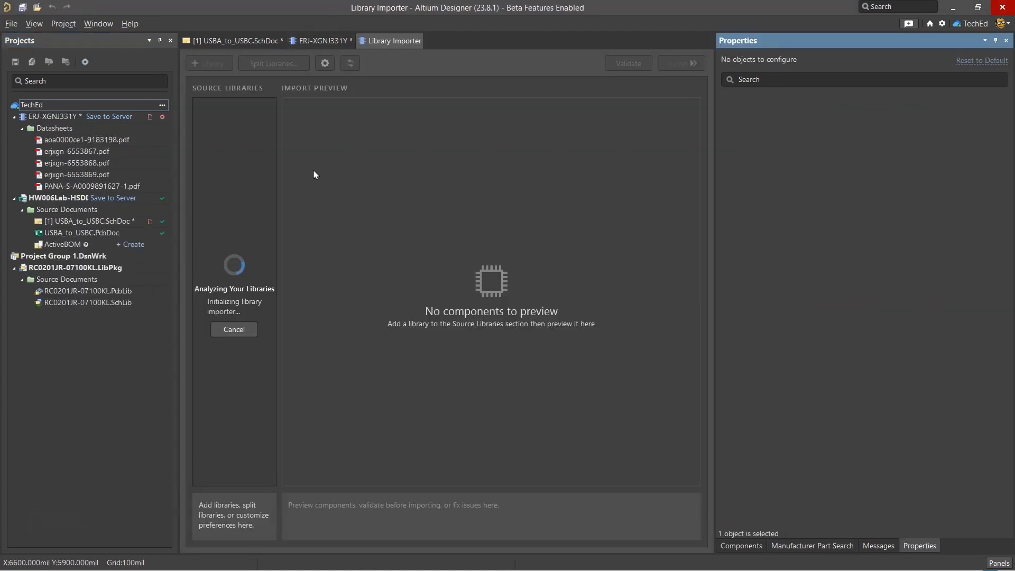
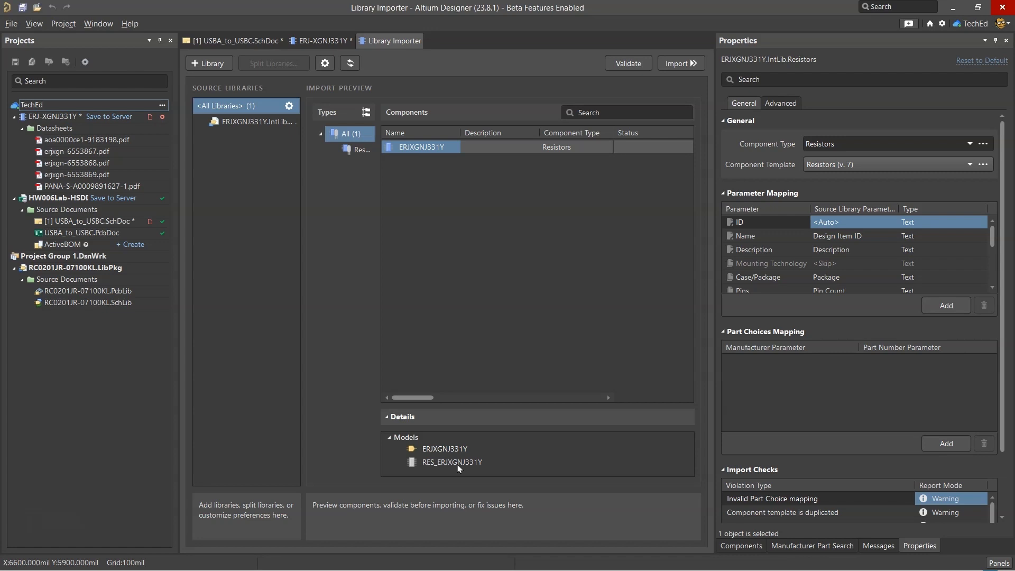
# Close the properties, validate the ERJXGNJ331Y import, widen the importer view and examine the component's error details
pyautogui.click(1006, 41)
pyautogui.click(928, 65)
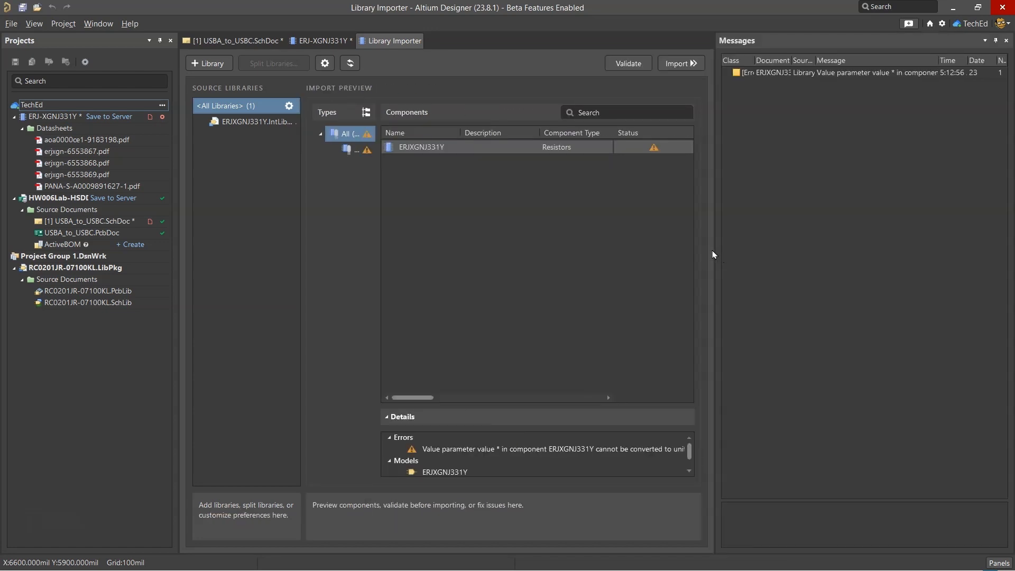
pyautogui.moveTo(713, 254); pyautogui.dragTo(861, 246)
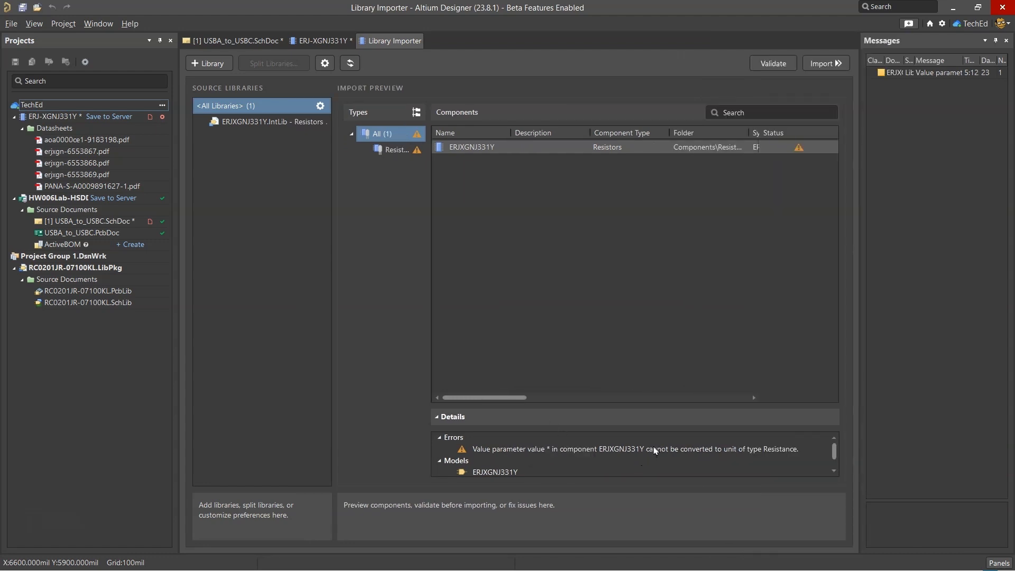
pyautogui.rightClick(499, 448)
pyautogui.click(505, 449)
# Try to run the library import with the ERJXGNJ331Y component excluded, and open the import log
pyautogui.click(491, 151)
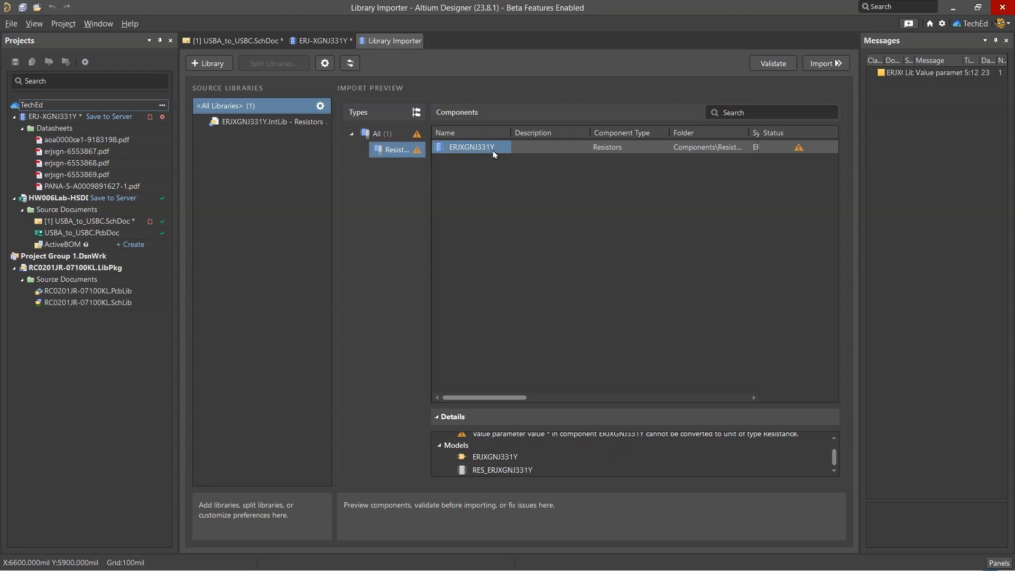
pyautogui.rightClick(491, 151)
pyautogui.click(447, 162)
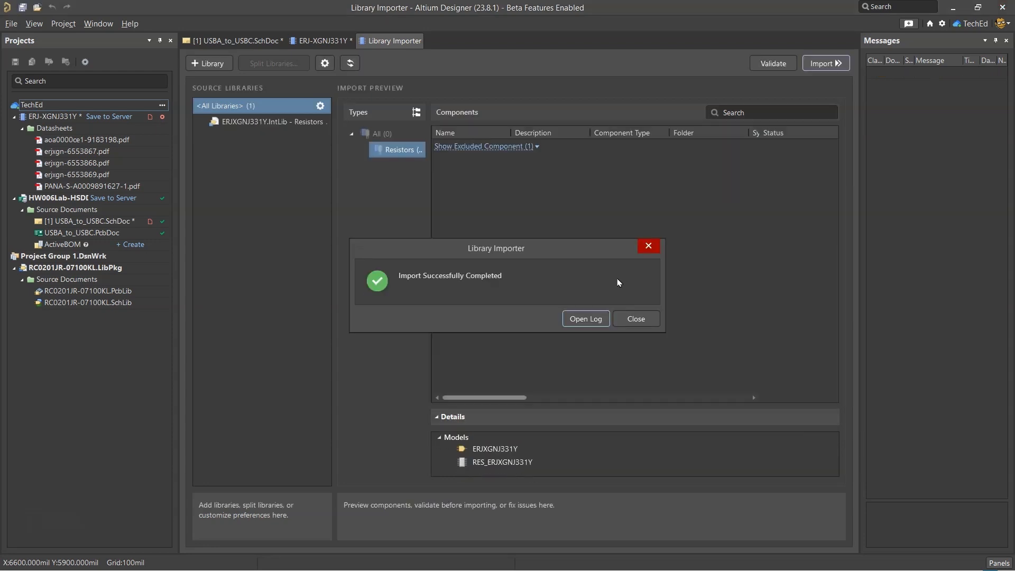
pyautogui.press('Return')
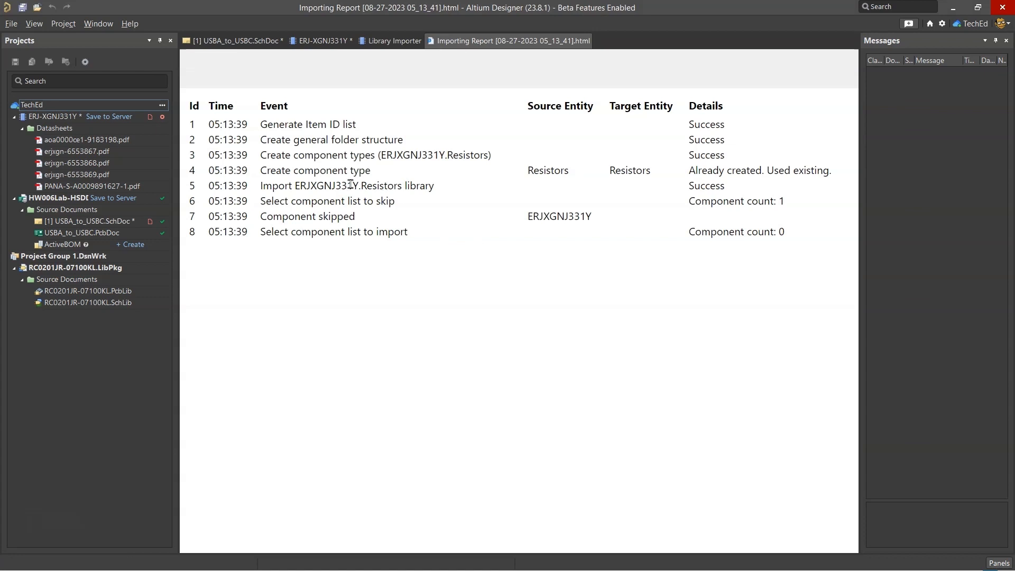
# Look for the imported resistor footprint in the workspace's Footprints folder for the ERJ-XGNJ331Y component, and cancel the choice
pyautogui.click(394, 40)
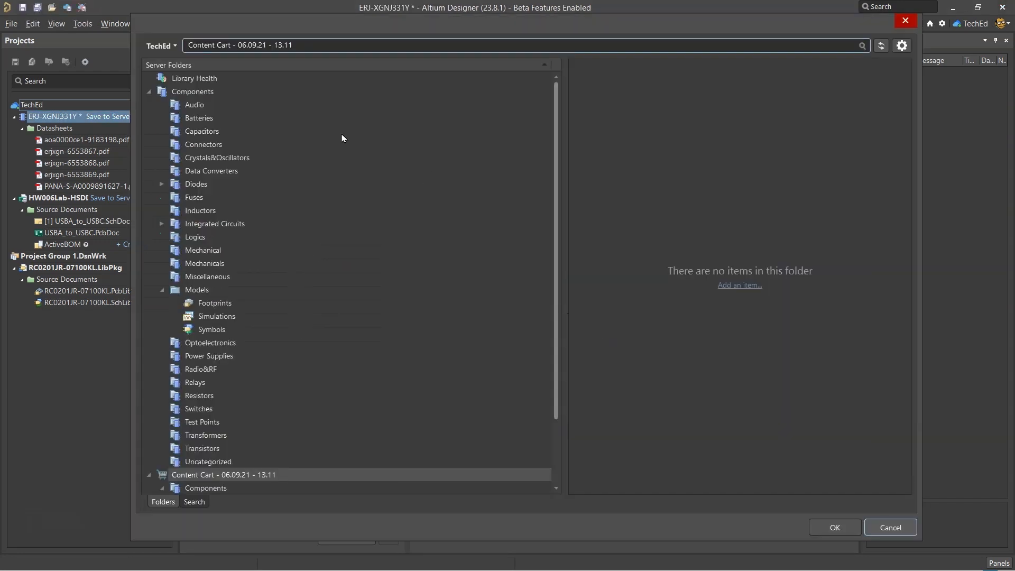
pyautogui.click(231, 305)
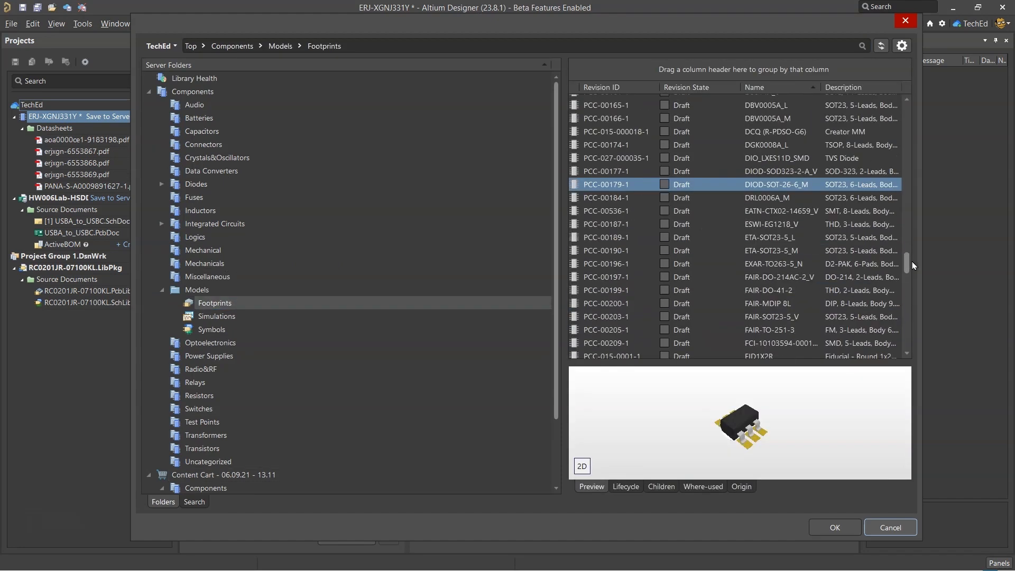
pyautogui.moveTo(914, 265); pyautogui.dragTo(917, 320)
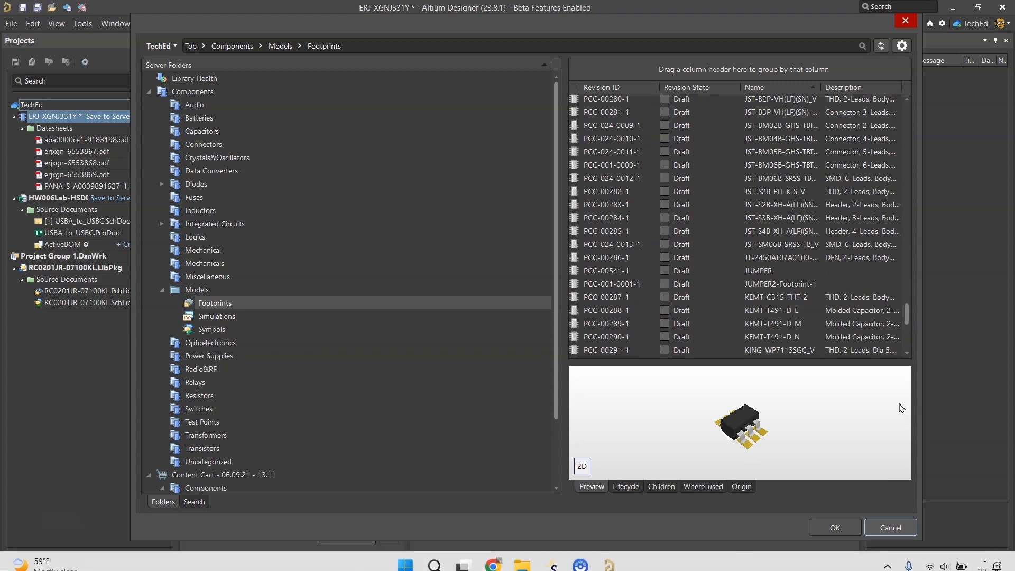
pyautogui.click(882, 528)
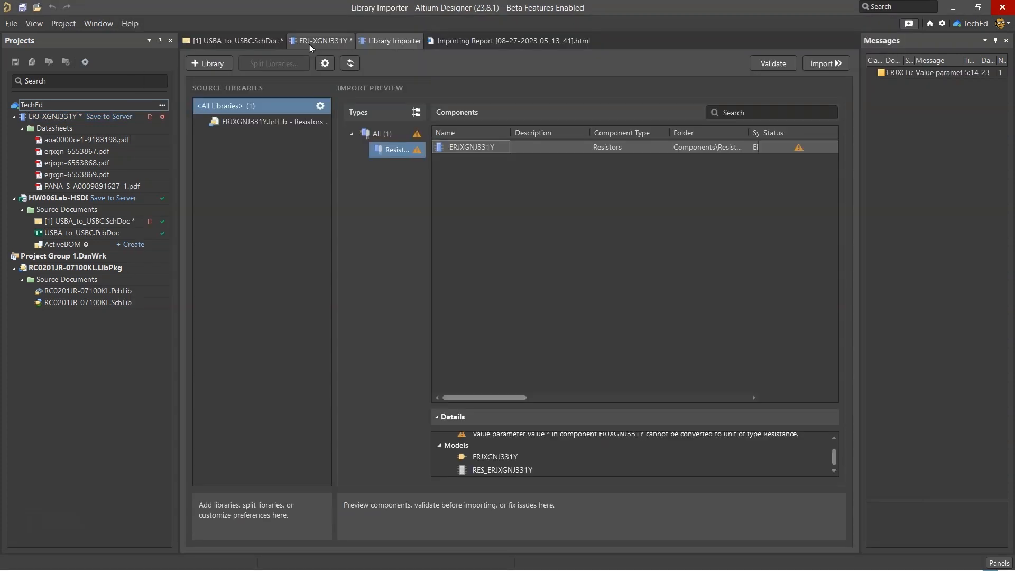
# Return to the ERJ-XGNJ331Y component, browse the name-sorted workspace footprints as far as the chip resistor entries, and cancel
pyautogui.click(314, 43)
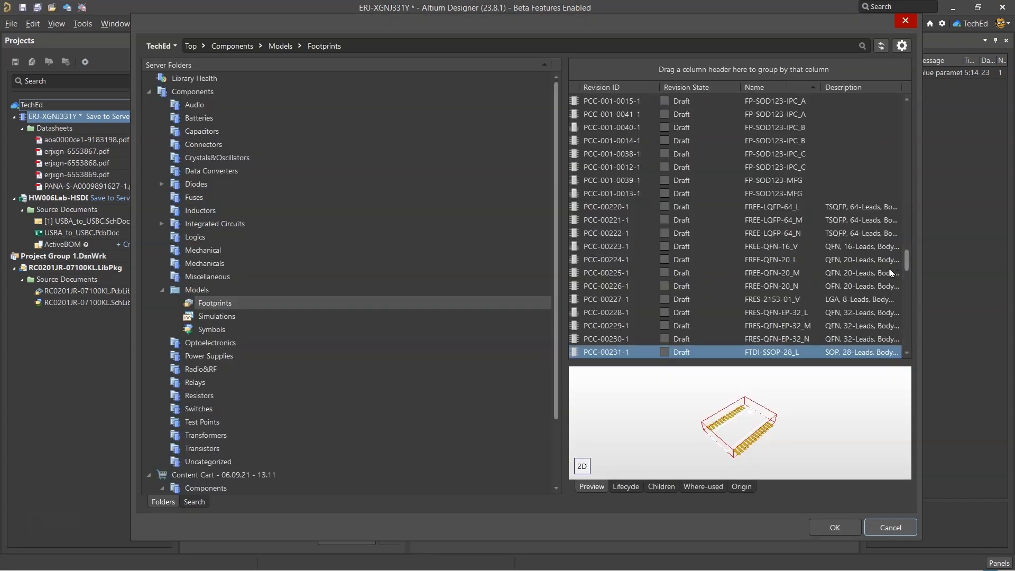
pyautogui.moveTo(911, 268); pyautogui.dragTo(910, 318)
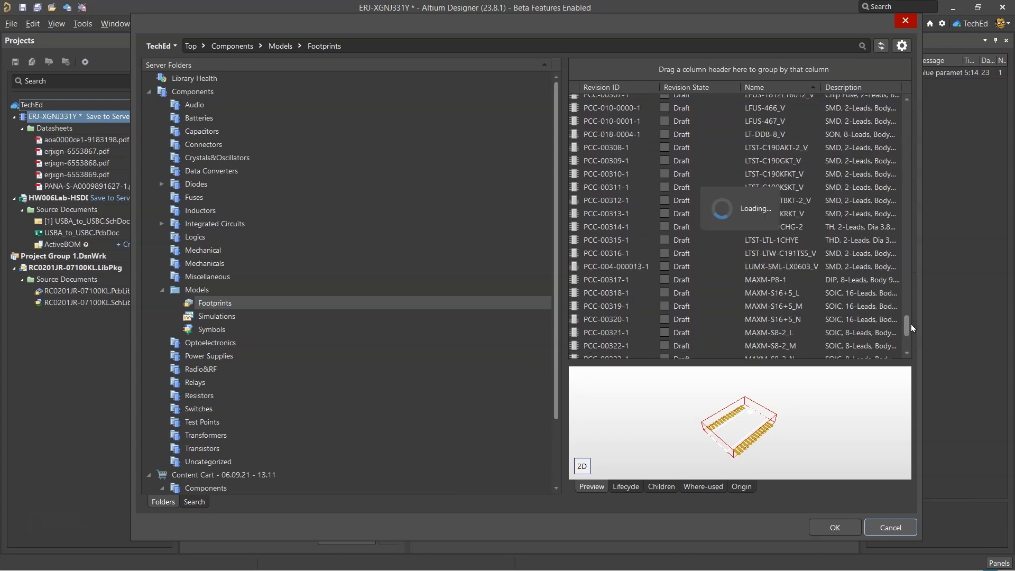
pyautogui.moveTo(906, 271); pyautogui.dragTo(912, 317)
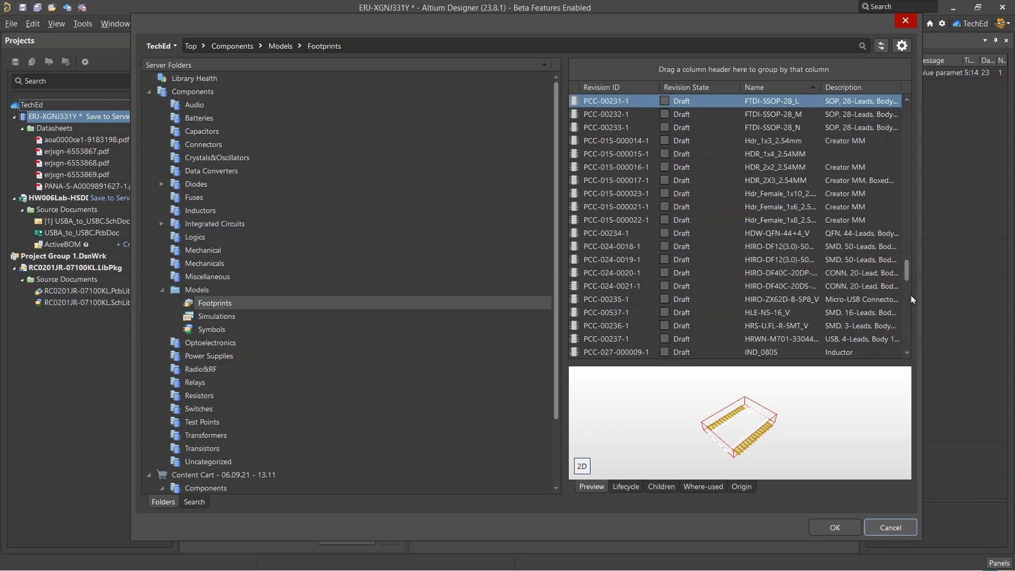
pyautogui.moveTo(907, 272); pyautogui.dragTo(910, 310)
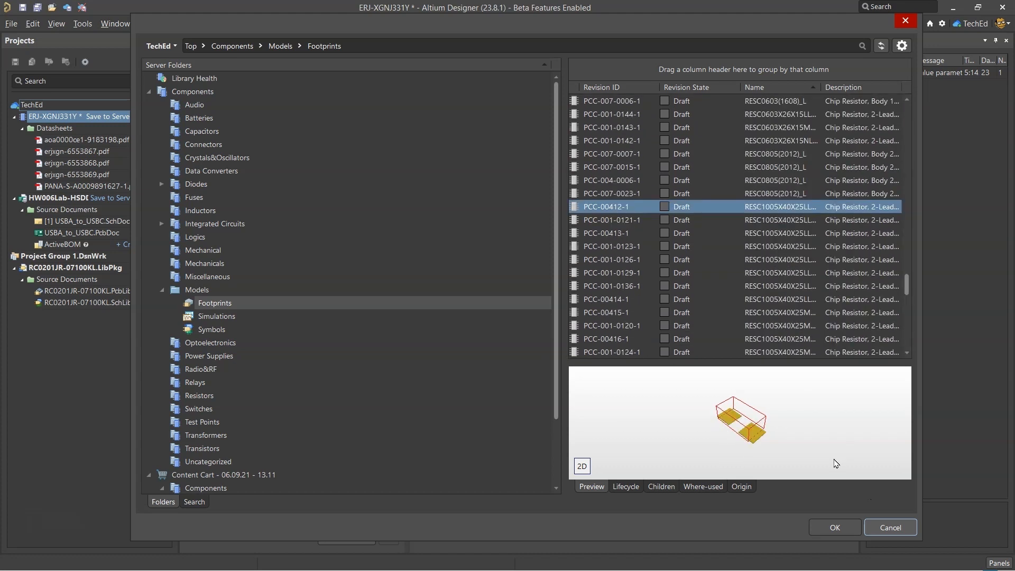
pyautogui.click(890, 530)
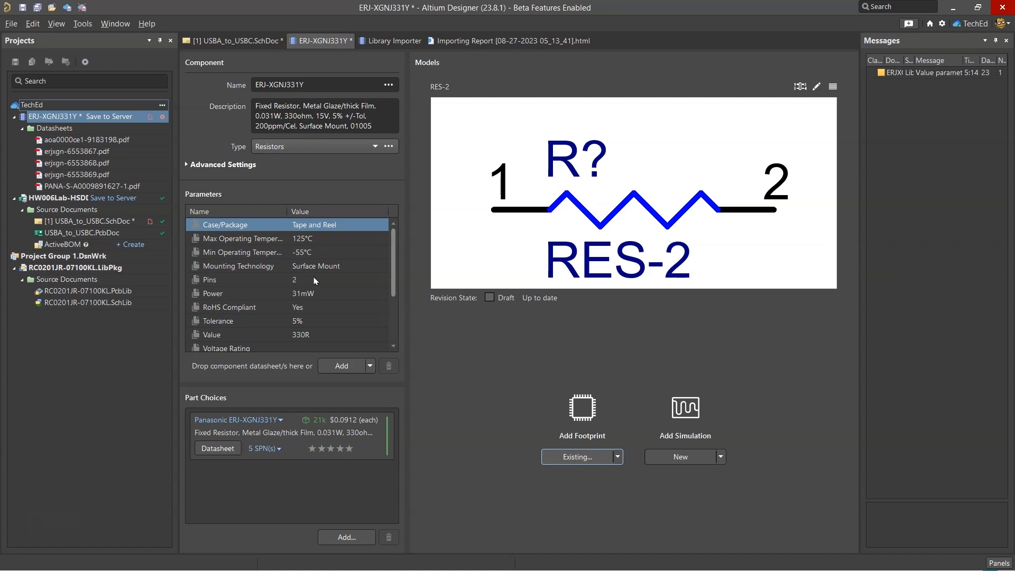
pyautogui.scroll(-2, 315, 280)
pyautogui.hotkey('alt', 'Tab')
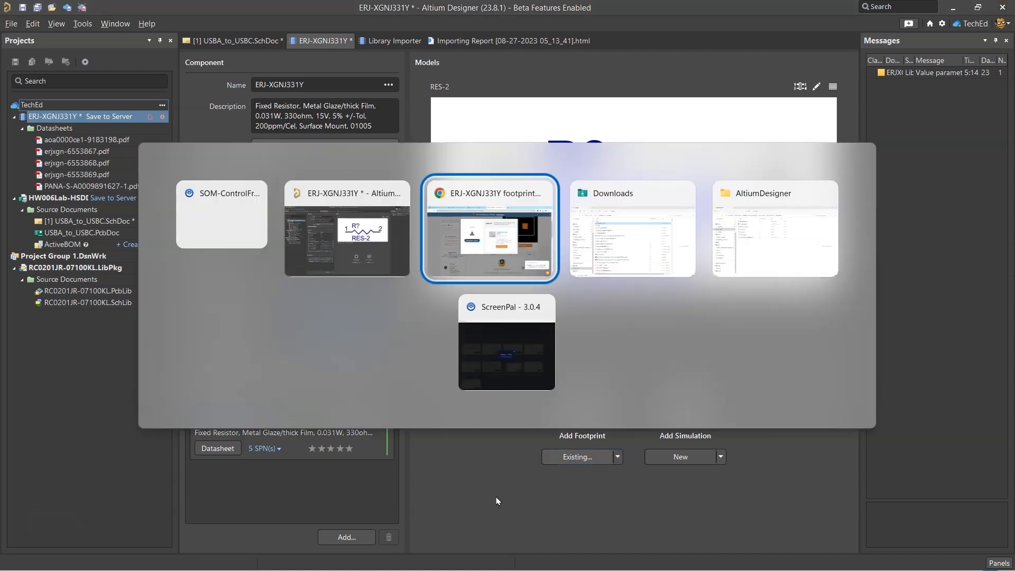
pyautogui.press('Tab')
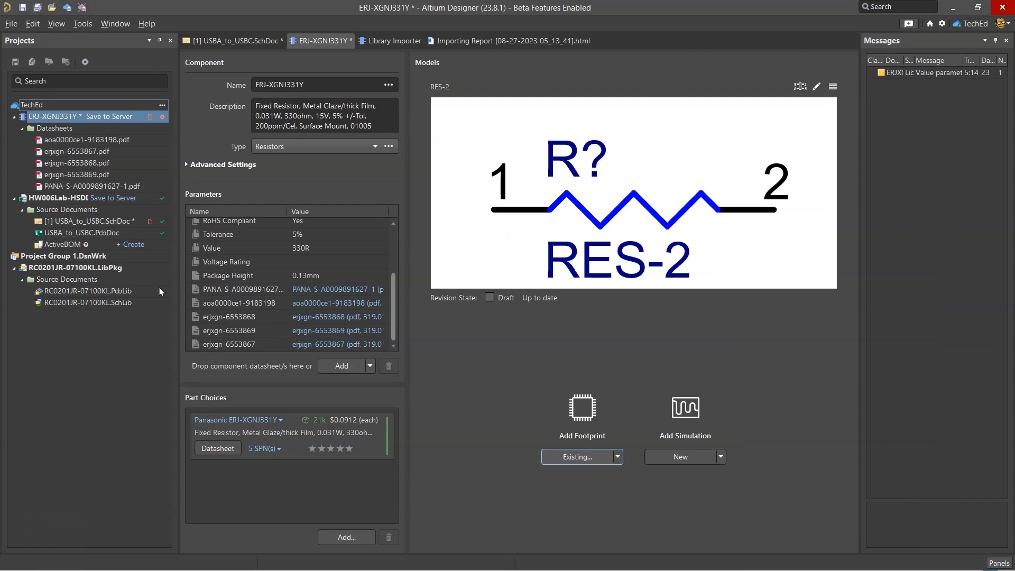
# Open RC0201JR-07100KL.PcbLib and inspect its YAG_R0201_YAG-L and YAG_R0201_YAG-M footprints
pyautogui.rightClick(136, 292)
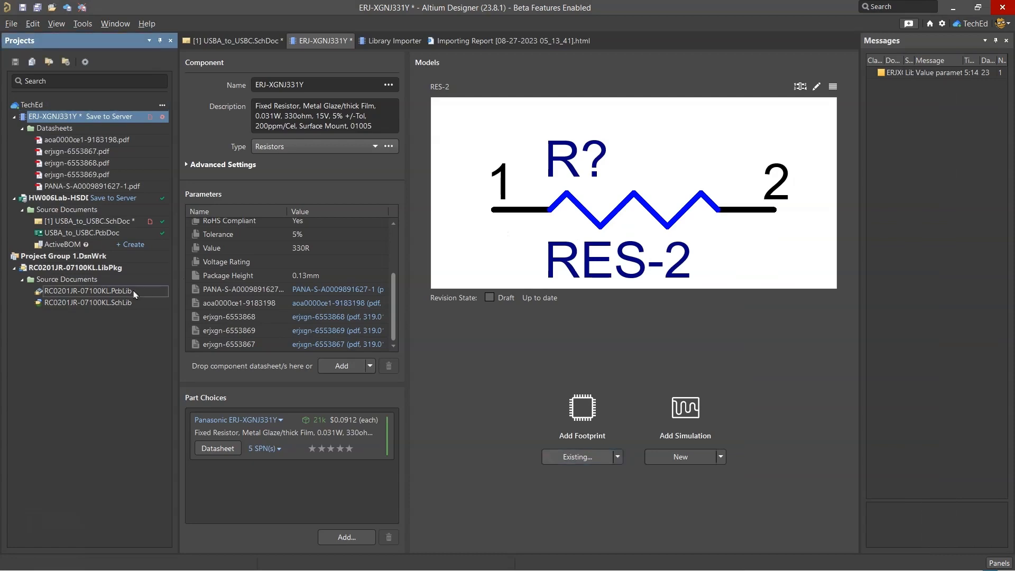
pyautogui.click(155, 299)
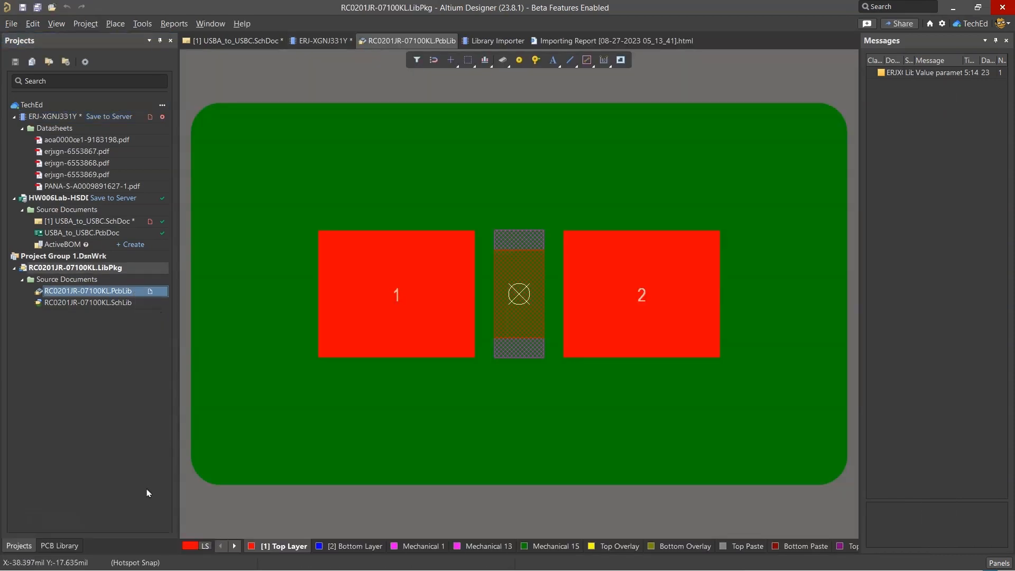
pyautogui.click(60, 546)
pyautogui.click(53, 181)
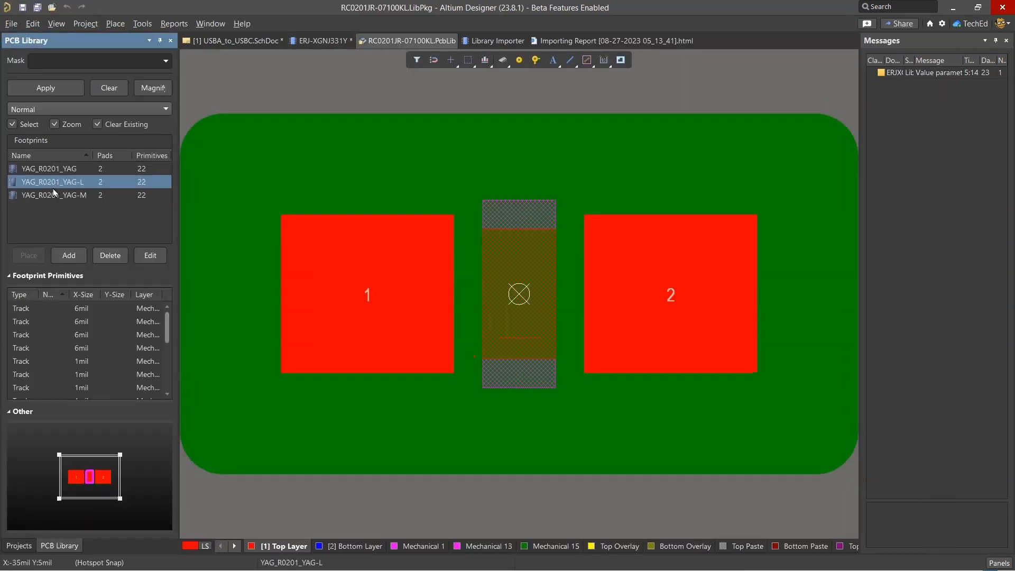
pyautogui.click(40, 195)
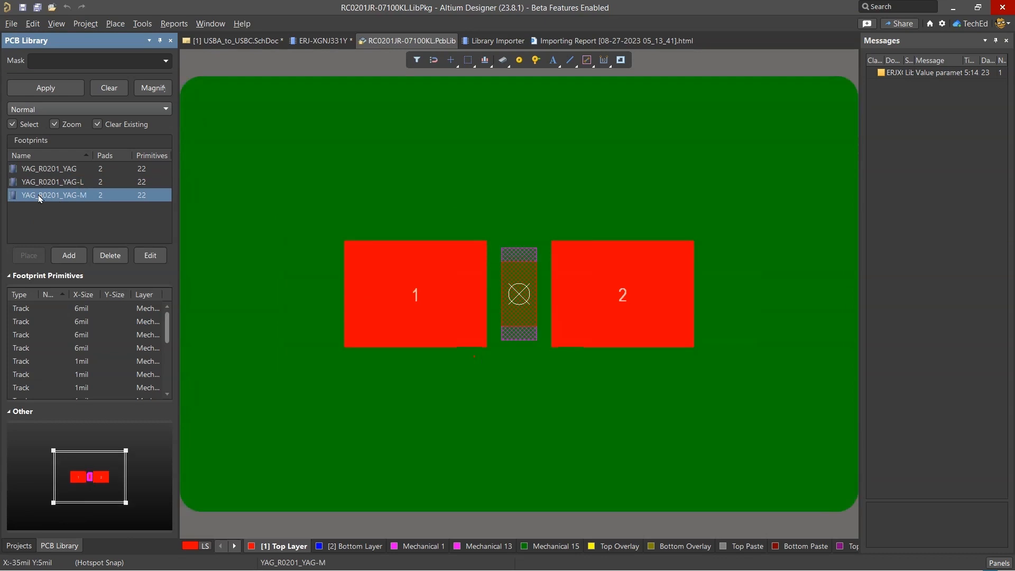
pyautogui.click(19, 546)
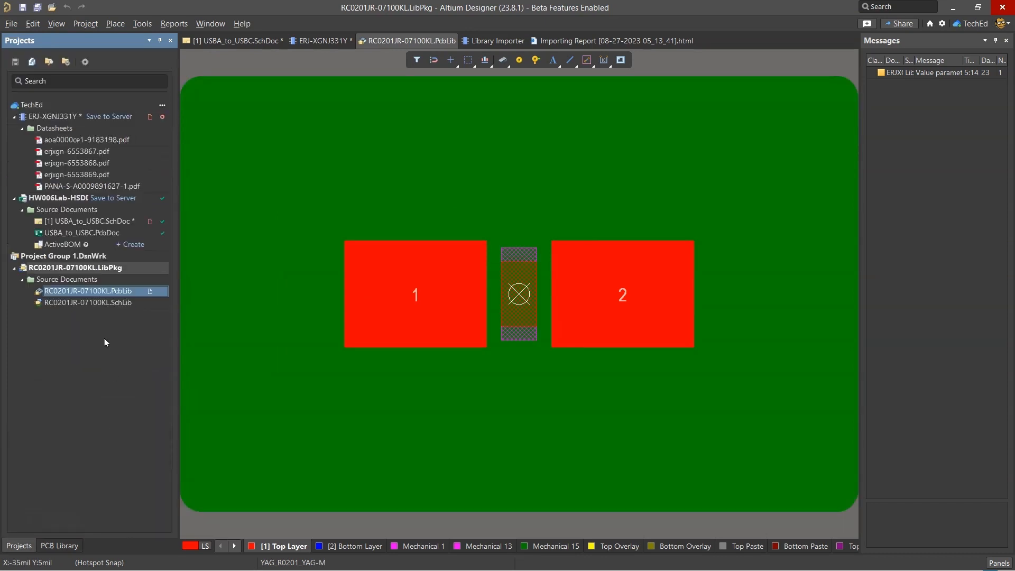
# Close the RC0201JR-07100KL library project and extract the source libraries from the downloaded ERJXGNJ331Y integrated library
pyautogui.rightClick(64, 270)
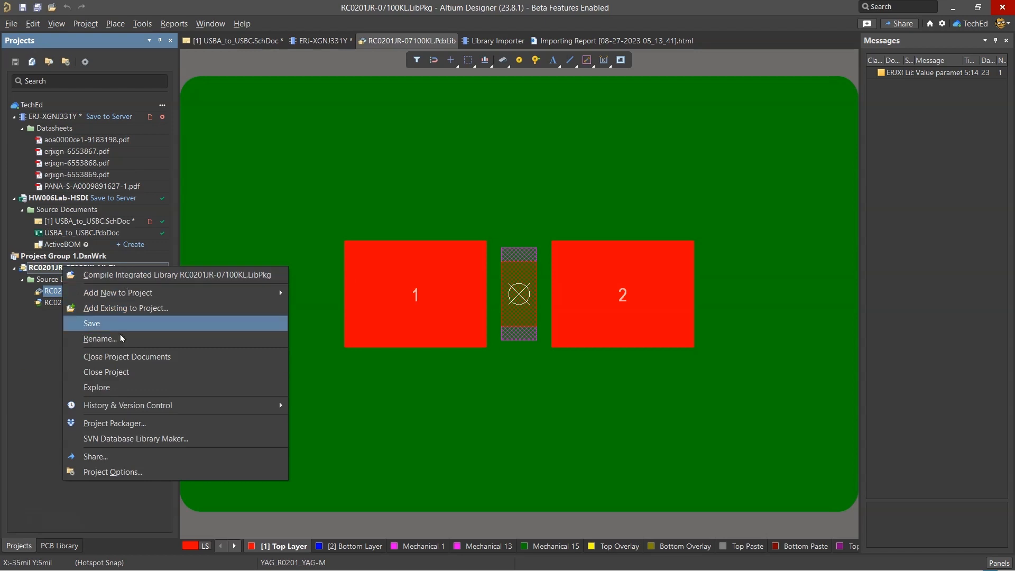
pyautogui.click(134, 372)
pyautogui.click(11, 24)
pyautogui.click(32, 67)
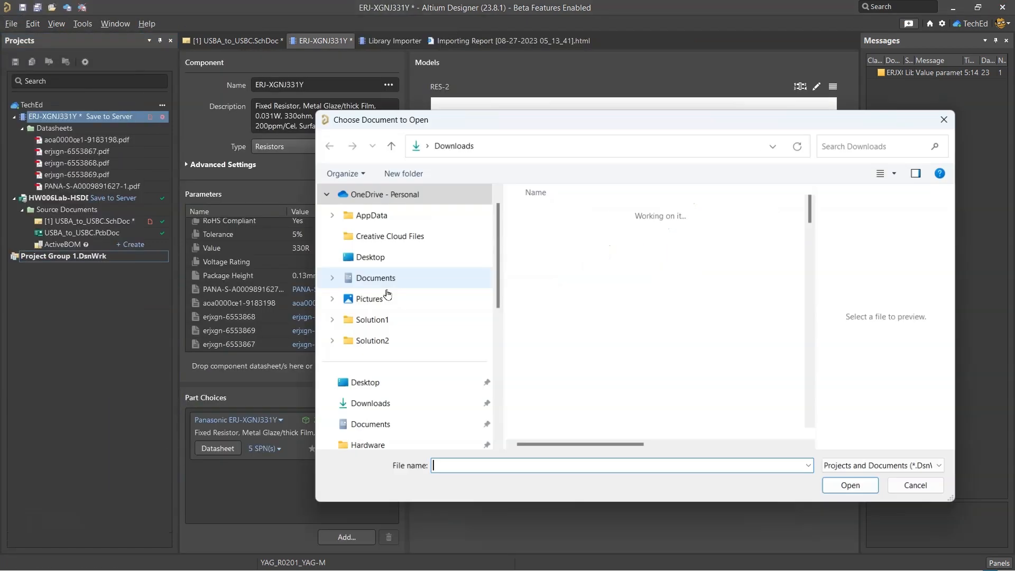
pyautogui.doubleClick(564, 232)
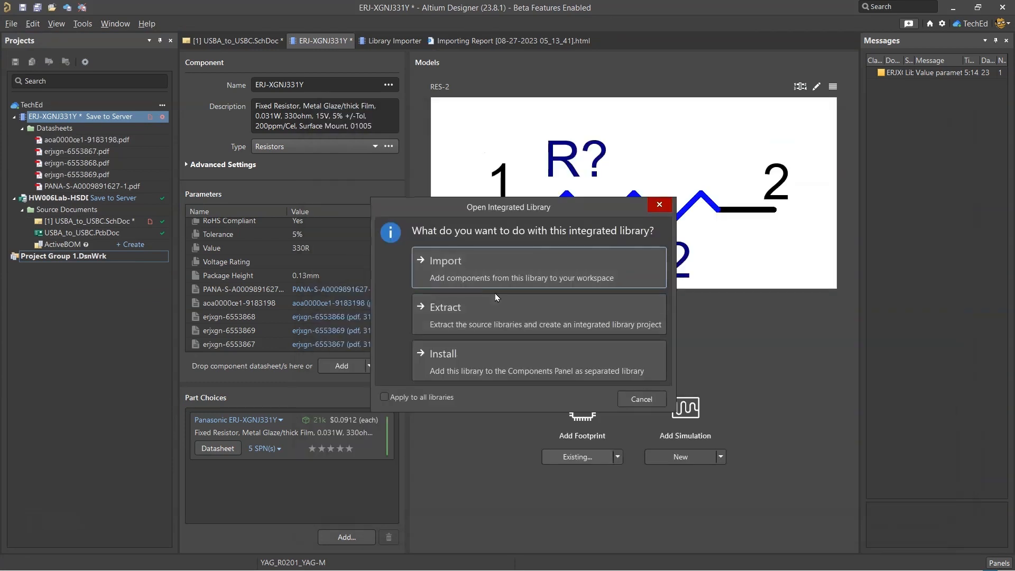
pyautogui.click(489, 323)
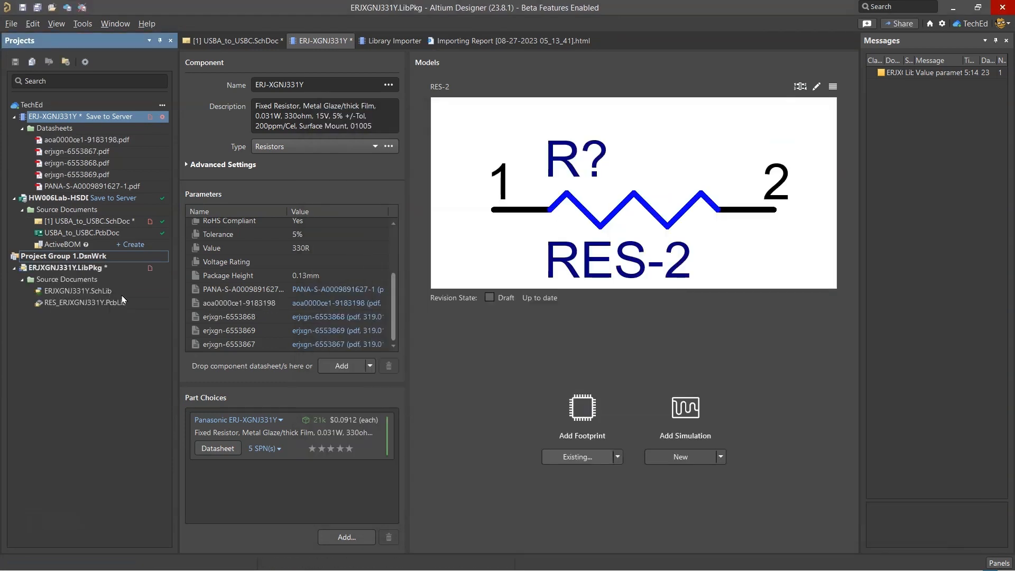
# Inspect the footprint in RES_ERJXGNJ331Y.PcbLib and the symbol in ERJXGNJ331Y.SchLib, ending on the footprint library
pyautogui.click(113, 305)
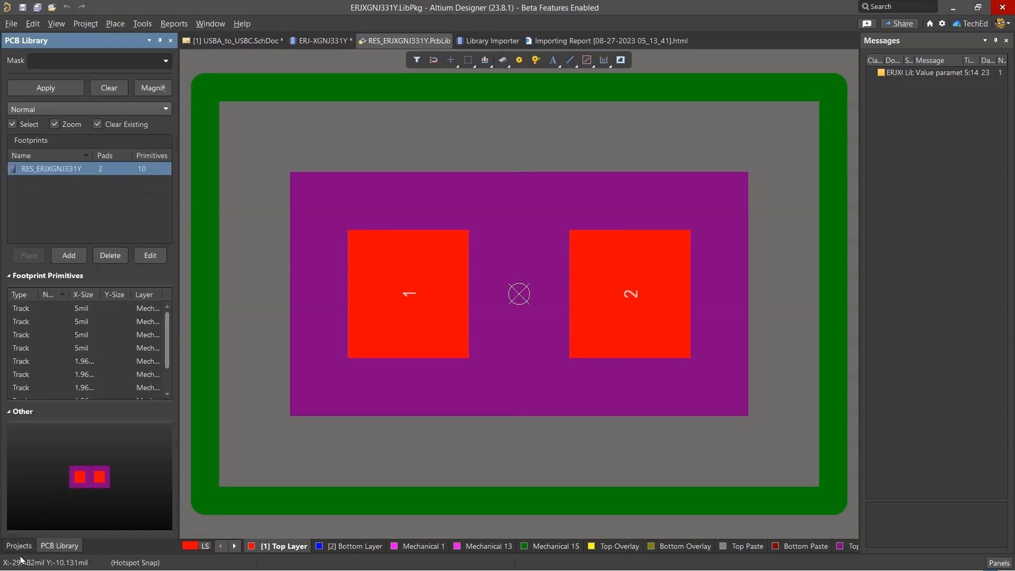
pyautogui.click(18, 545)
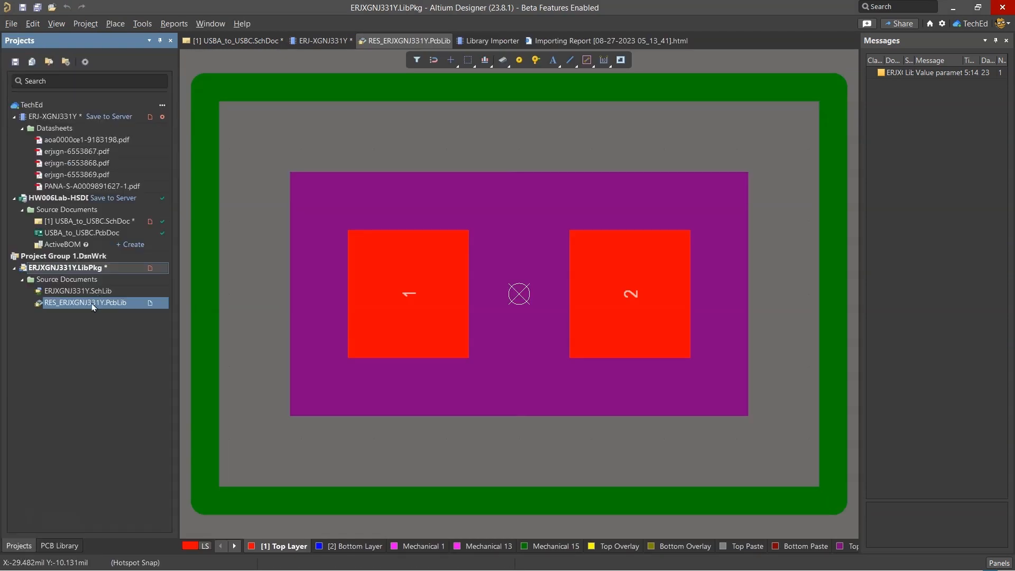
pyautogui.doubleClick(83, 291)
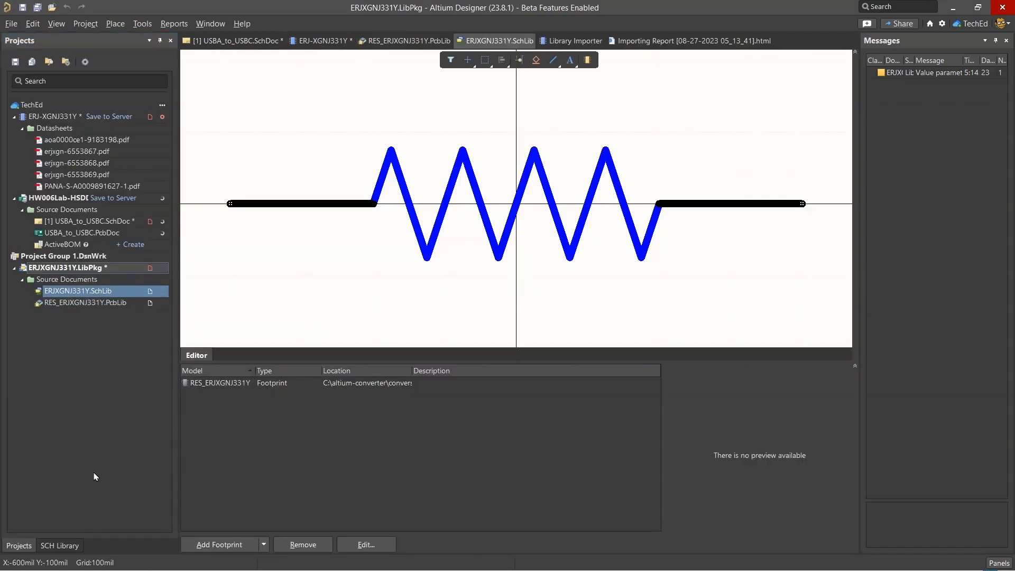
pyautogui.doubleClick(88, 303)
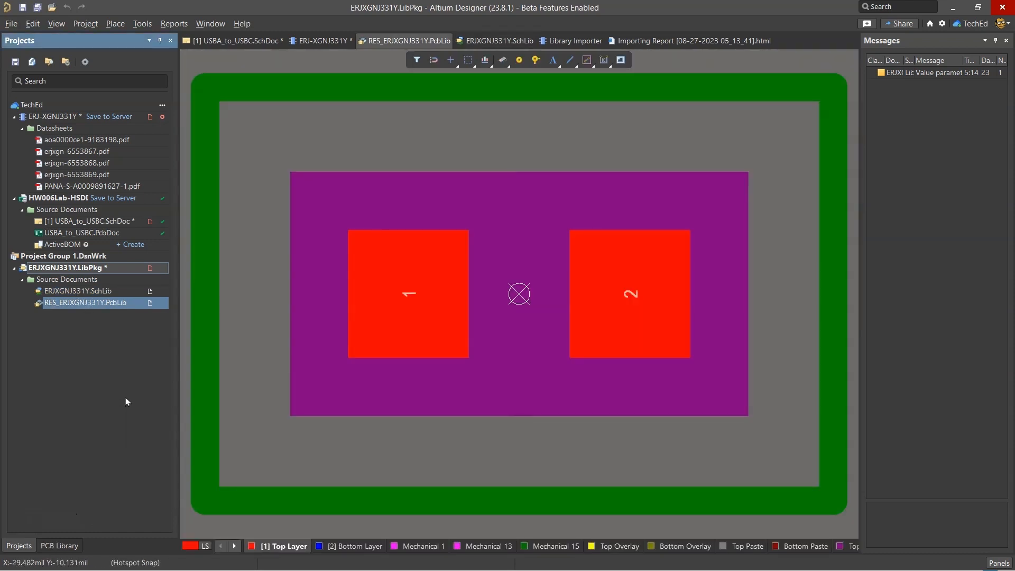
# Import the RES_ERJXGNJ331Y.PcbLib library into the workspace and check the released model's source name and target ID in the report
pyautogui.rightClick(115, 305)
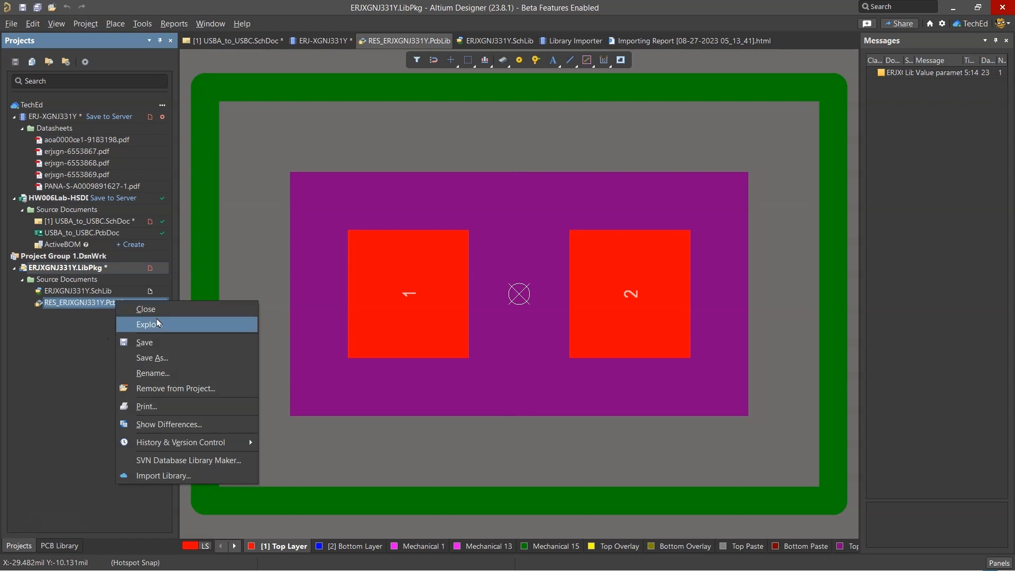
pyautogui.click(201, 477)
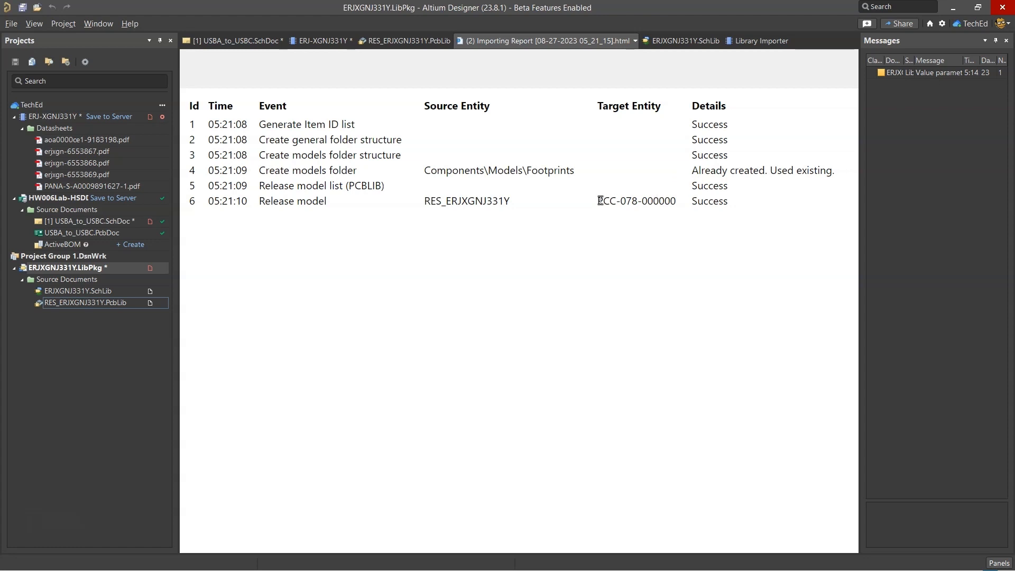
pyautogui.moveTo(597, 201); pyautogui.dragTo(677, 201)
pyautogui.moveTo(424, 201); pyautogui.dragTo(459, 201)
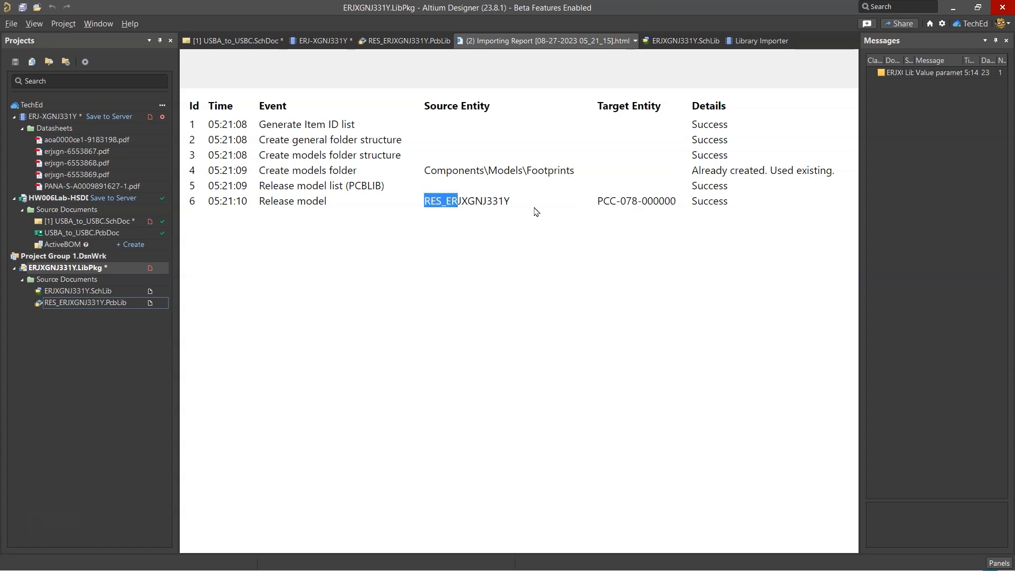
pyautogui.click(501, 194)
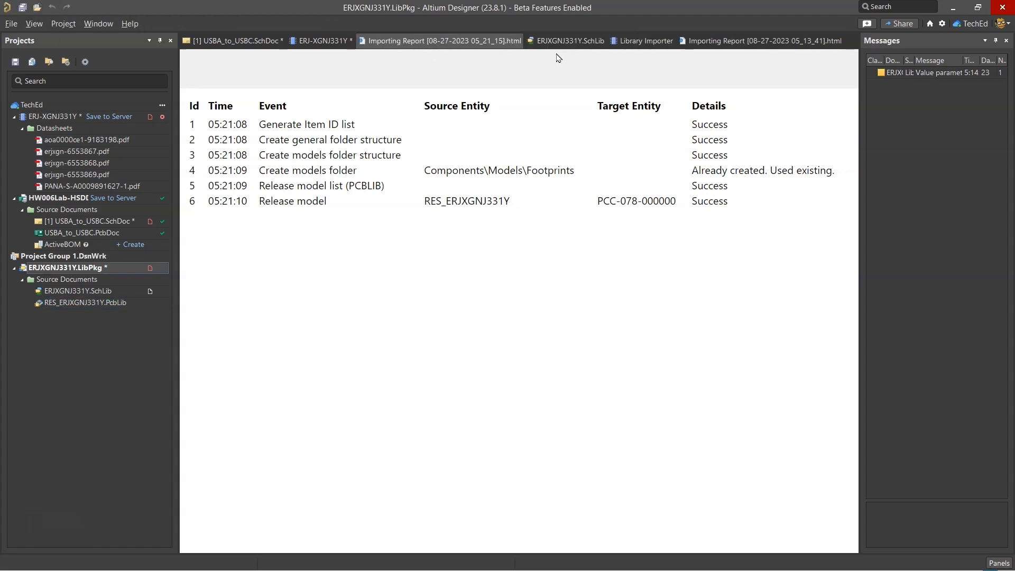
# Return to the ERJ-XGNJ331Y component, start adding an existing footprint, and enlarge the browser to show the workspace's Footprints list in full
pyautogui.click(563, 43)
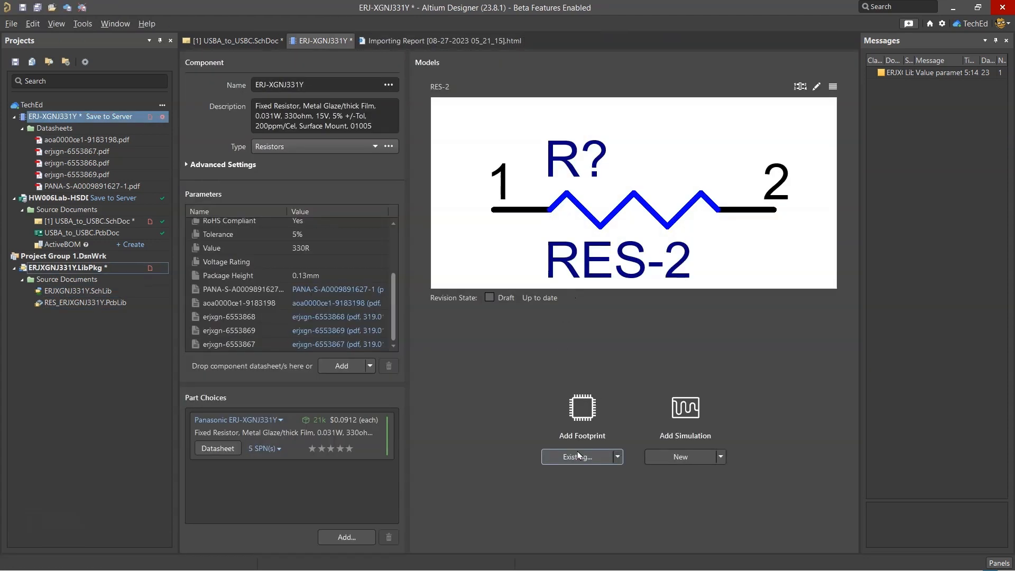
pyautogui.click(578, 455)
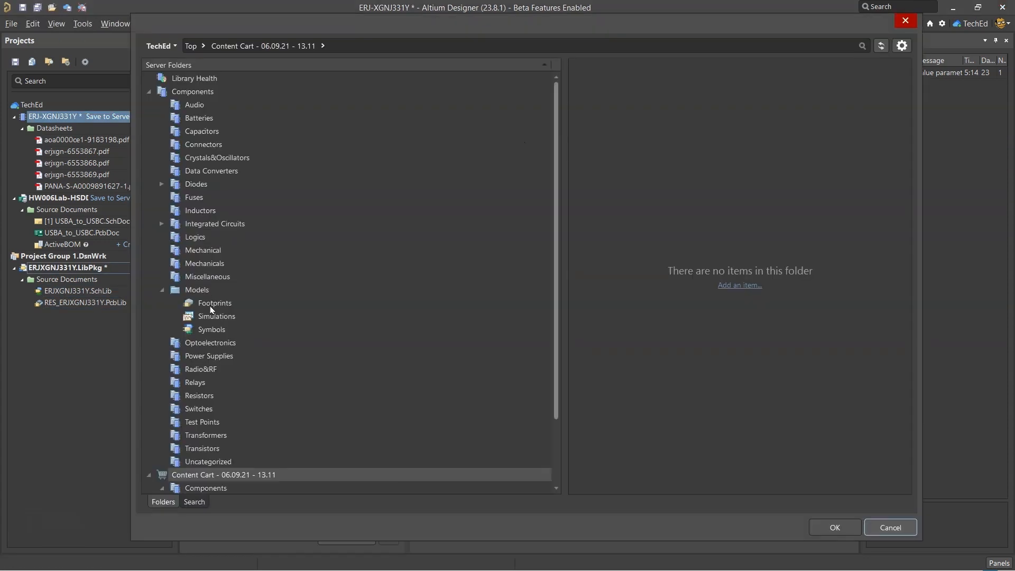
pyautogui.click(211, 307)
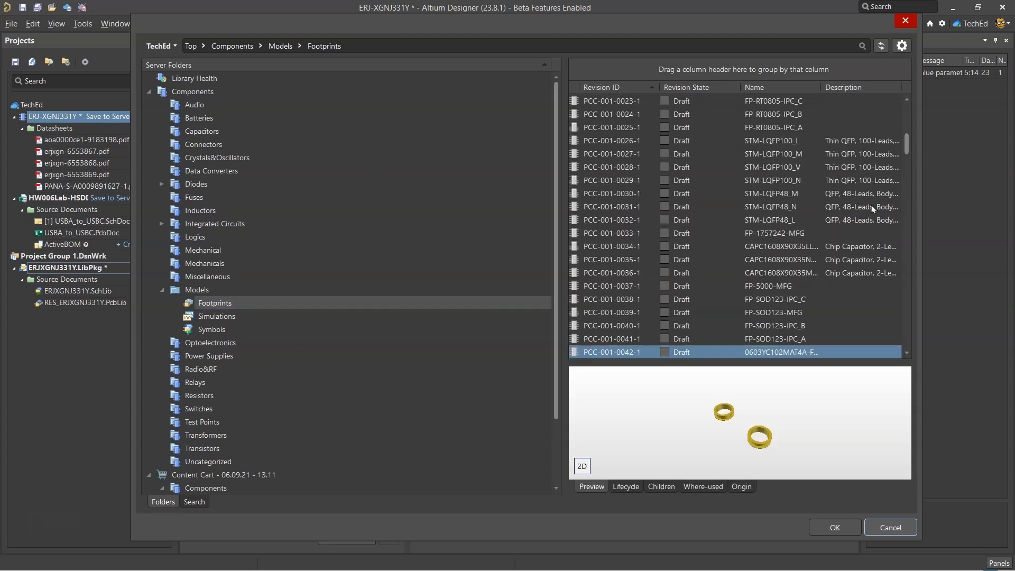
pyautogui.moveTo(906, 142); pyautogui.dragTo(911, 116)
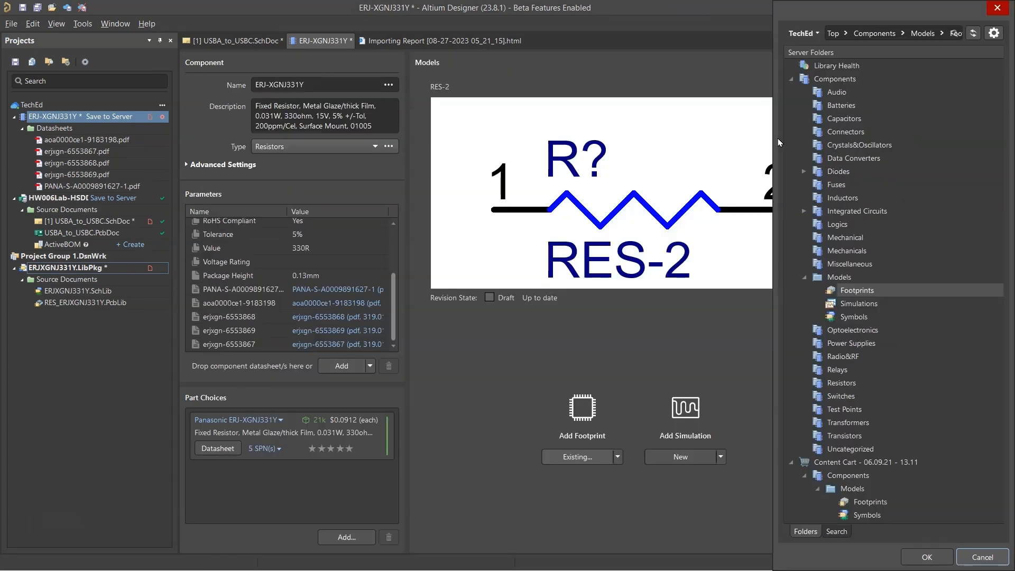
pyautogui.moveTo(720, 112); pyautogui.dragTo(418, 117)
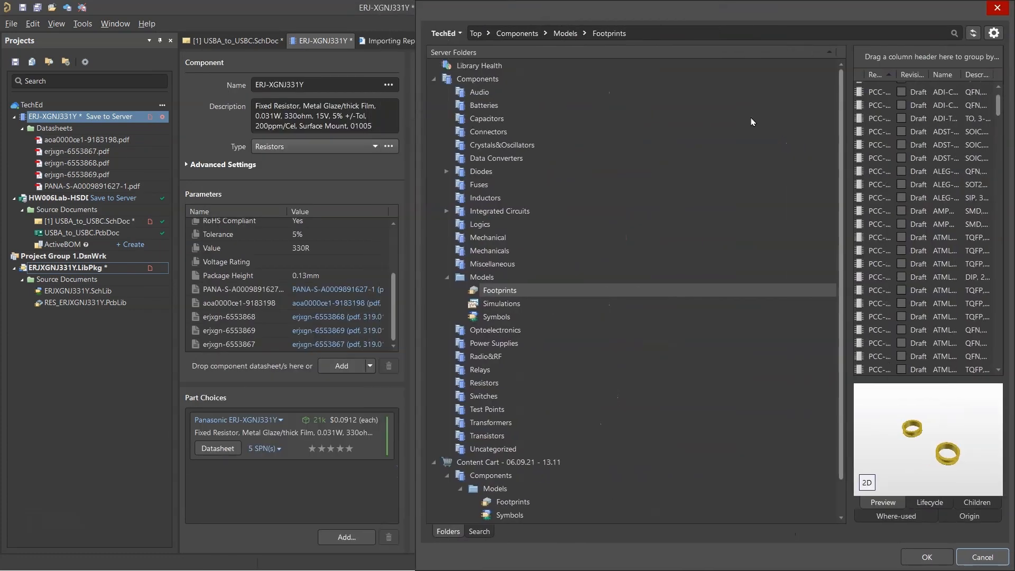
pyautogui.moveTo(719, 149); pyautogui.dragTo(173, 128)
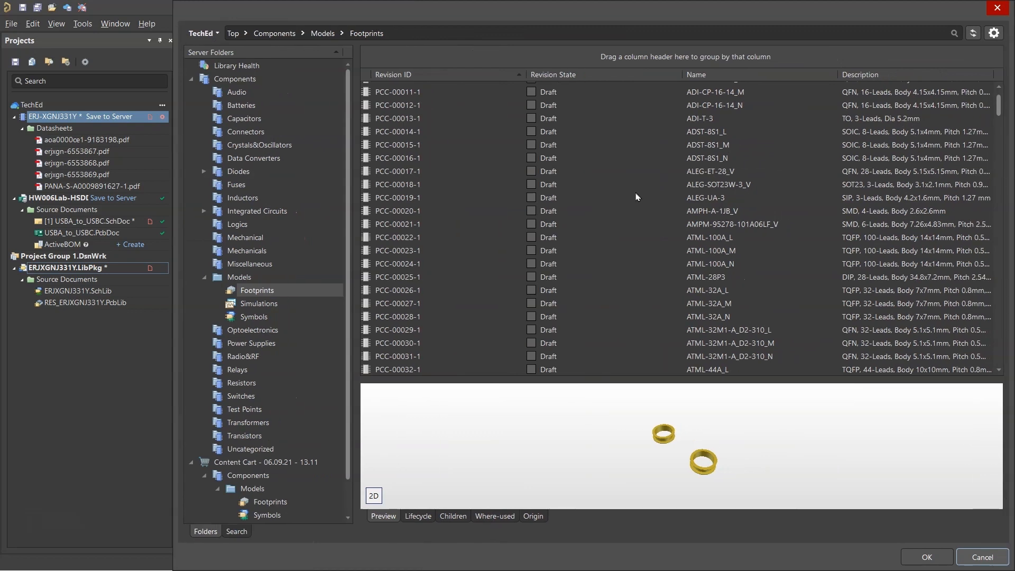
pyautogui.moveTo(998, 104); pyautogui.dragTo(1005, 262)
pyautogui.click(994, 33)
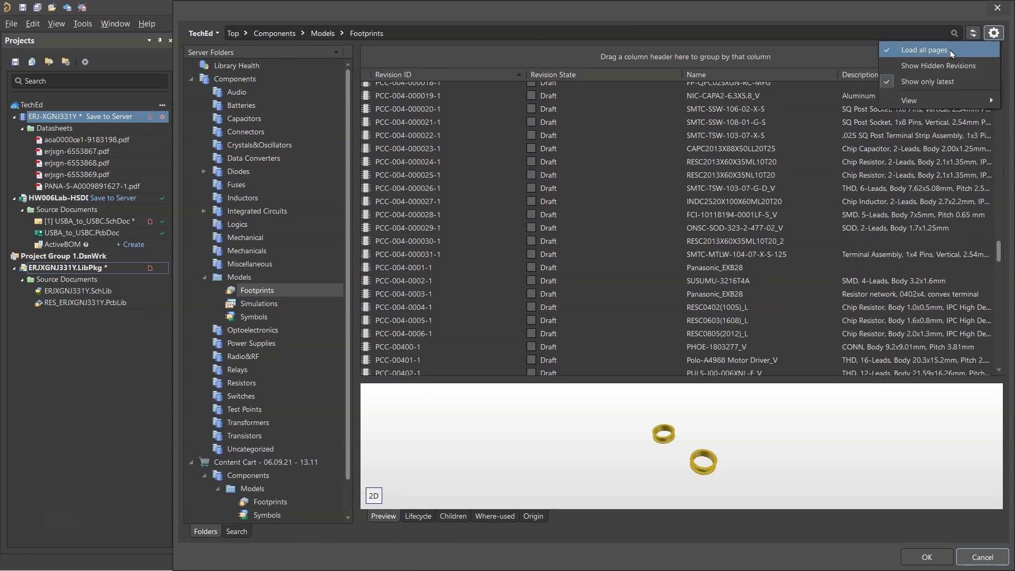
pyautogui.click(955, 81)
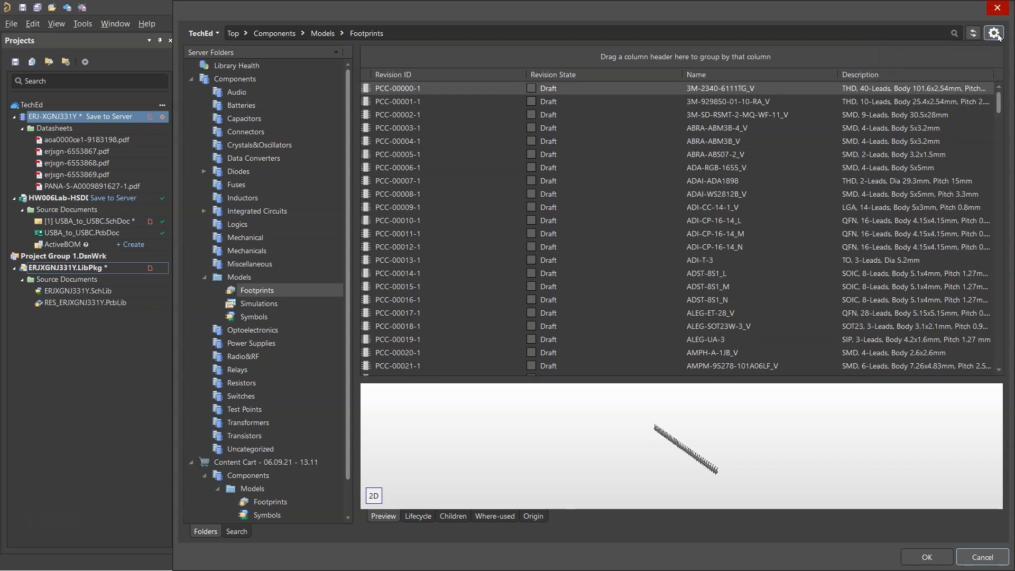
pyautogui.moveTo(999, 101); pyautogui.dragTo(1009, 259)
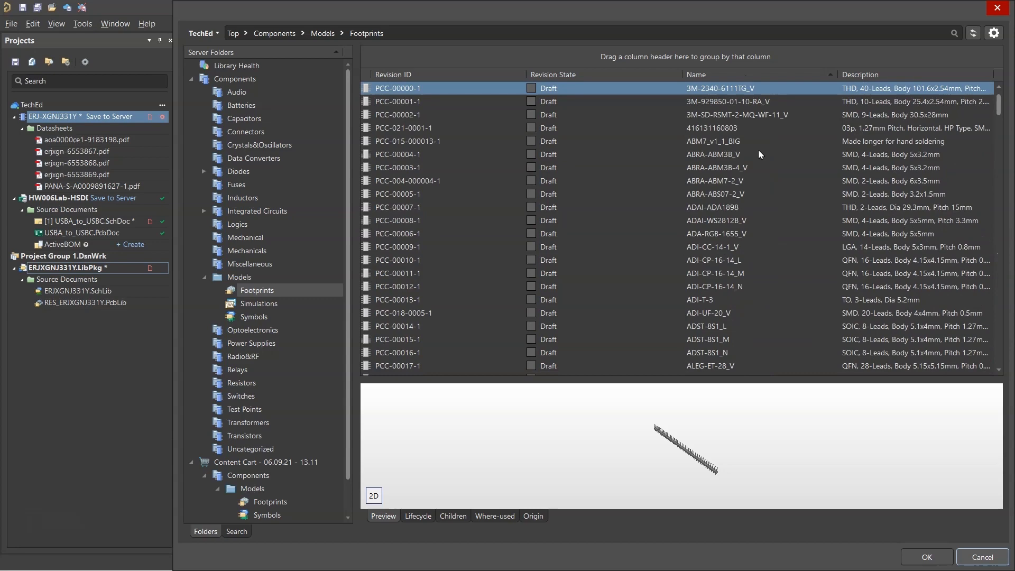
pyautogui.scroll(-8, 760, 156)
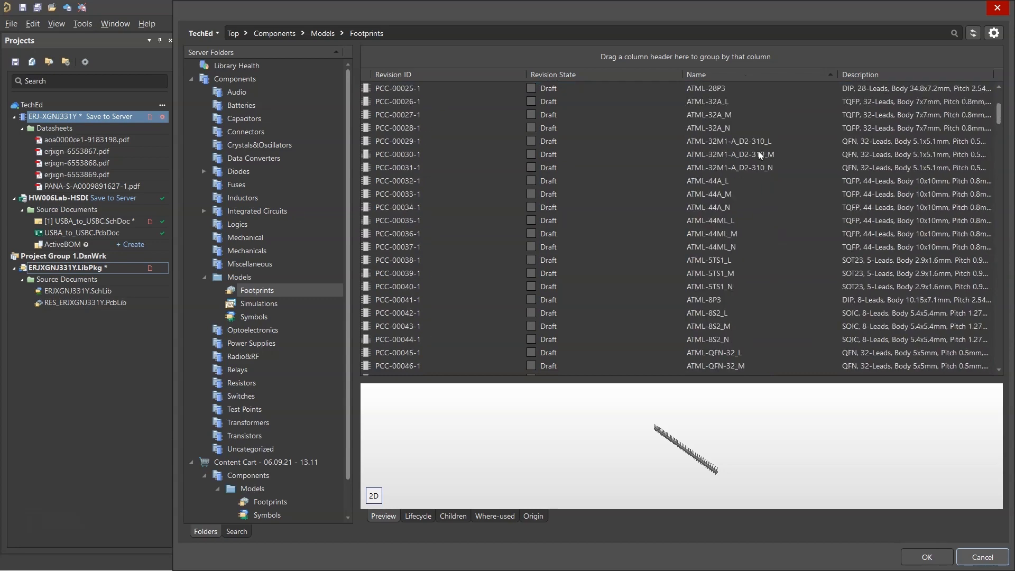
pyautogui.scroll(-5, 760, 156)
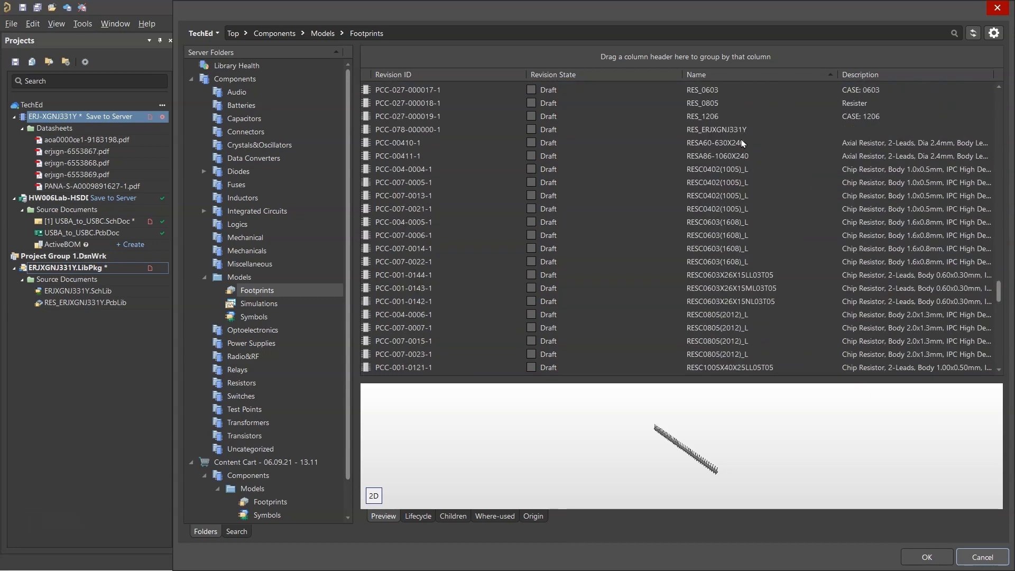
pyautogui.click(742, 131)
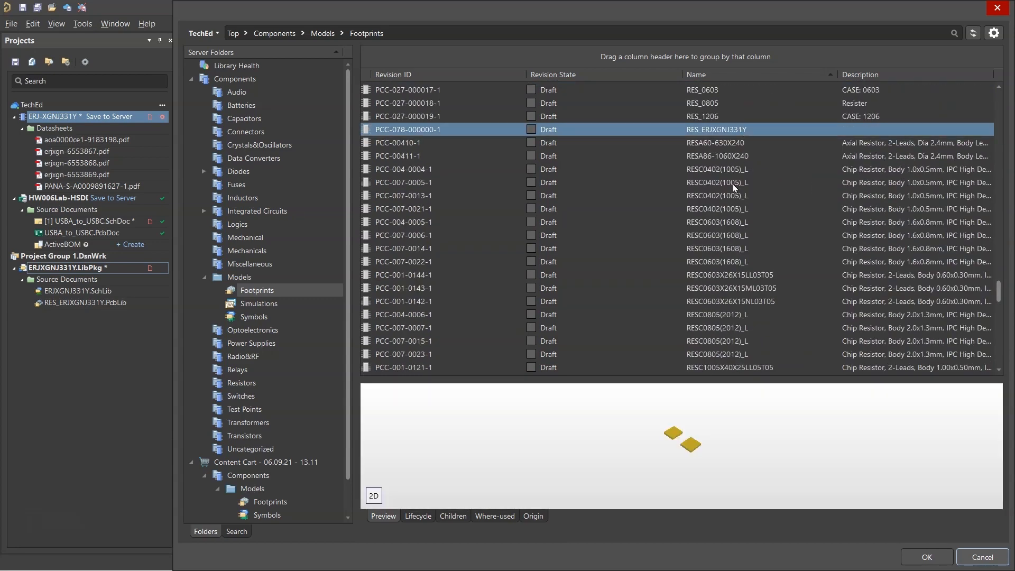
pyautogui.click(945, 561)
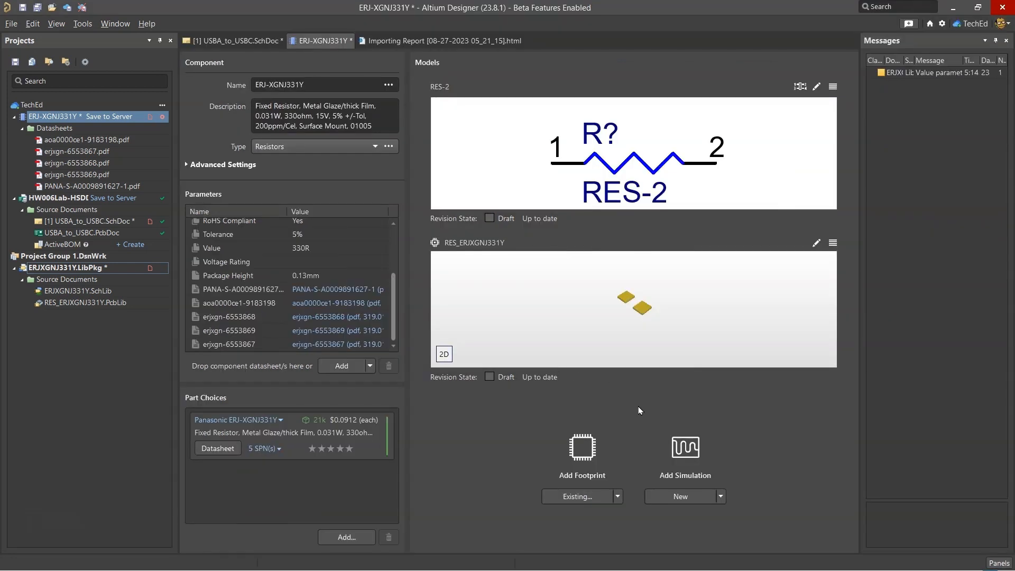
# Switch to the browser, download the ERJ-XGNJ331Y.STEP 3D model from SnapEDA, and return to Altium Designer
pyautogui.click(489, 561)
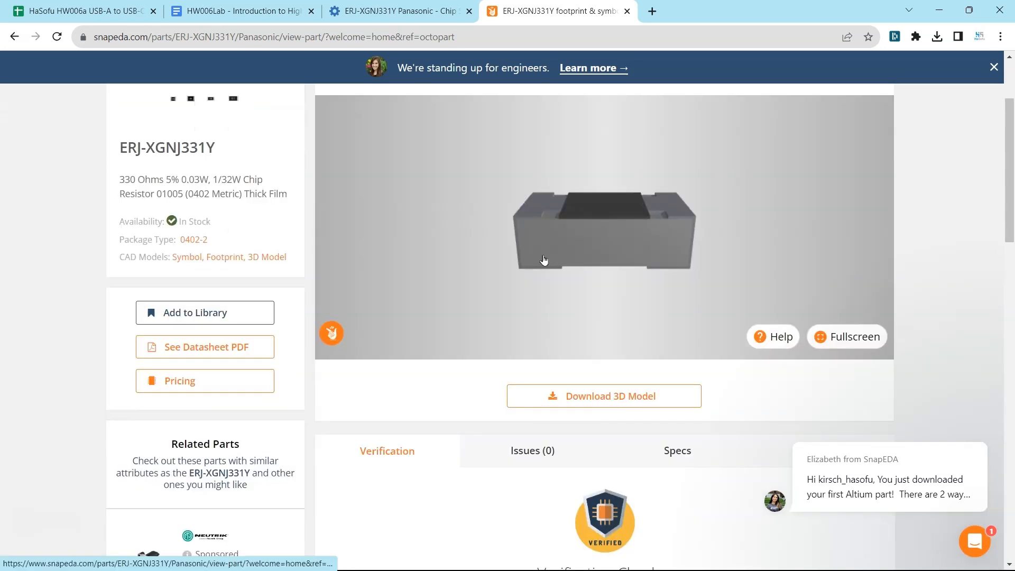
pyautogui.click(613, 396)
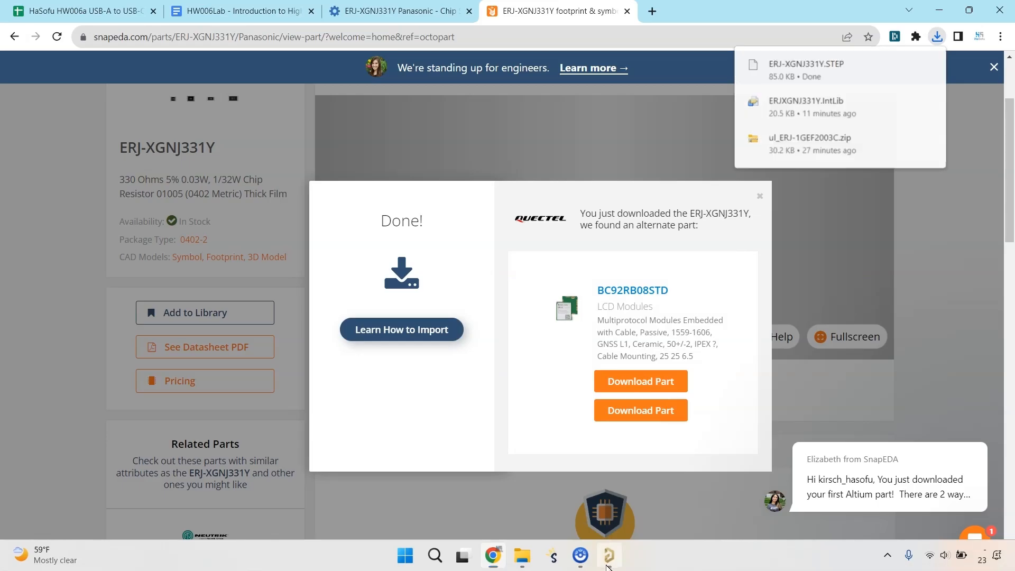
pyautogui.click(608, 563)
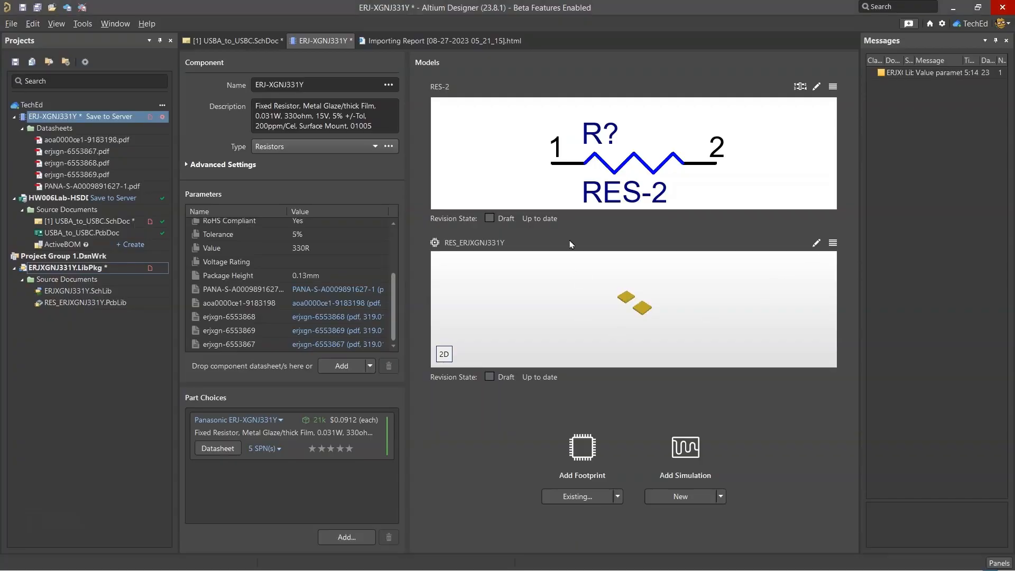
# Open the component's RES_ERJXGNJ331Y footprint for editing and place the downloaded STEP model as a 3D body over the pads on Mechanical 1
pyautogui.doubleClick(530, 285)
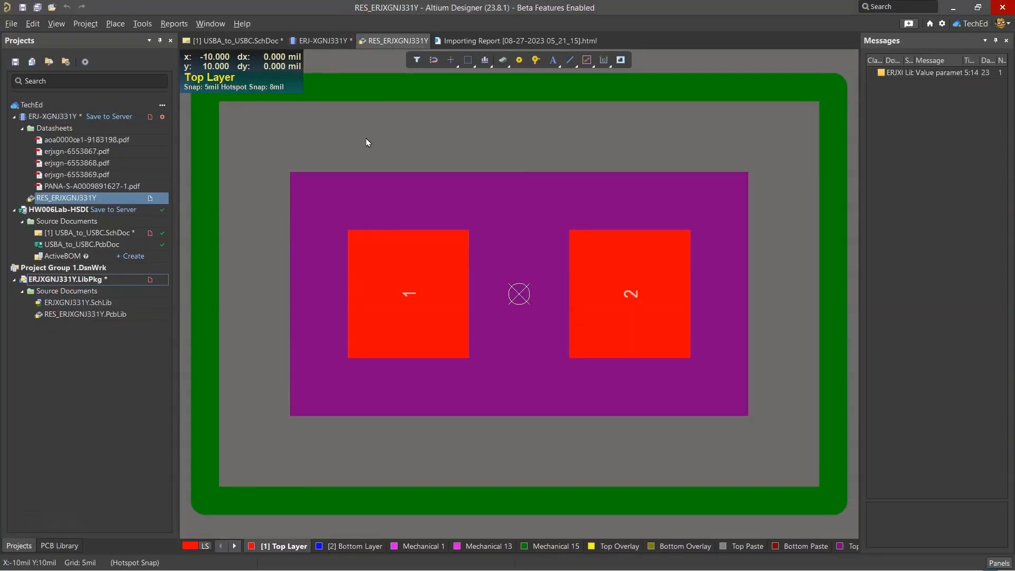
pyautogui.click(122, 28)
pyautogui.click(284, 184)
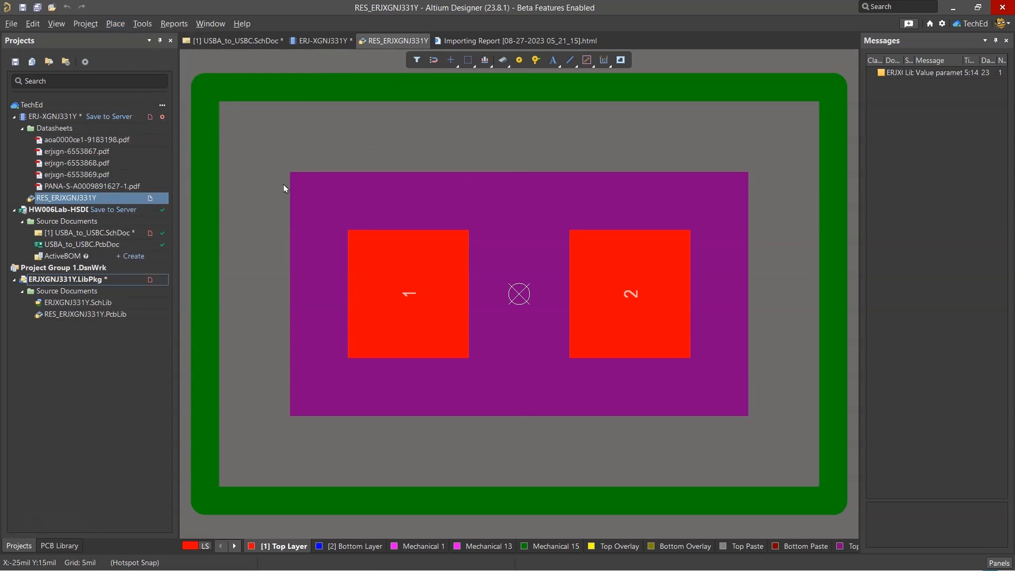
pyautogui.doubleClick(367, 163)
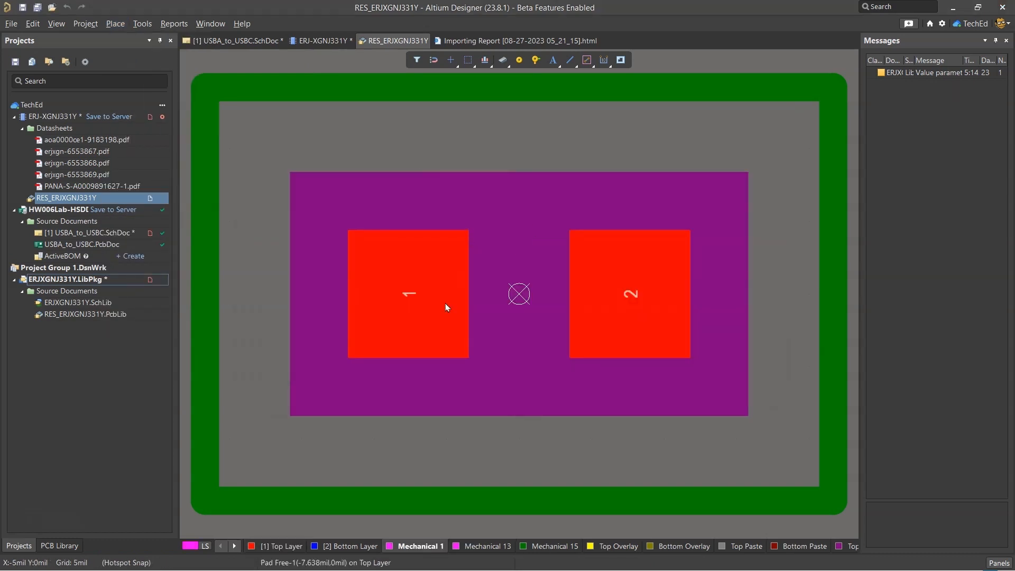
pyautogui.click(512, 320)
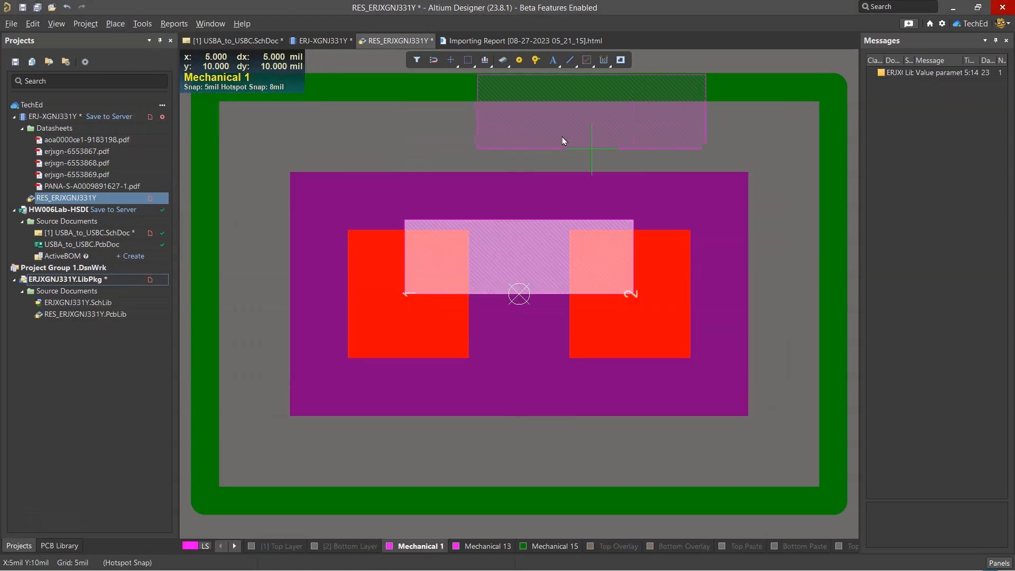
pyautogui.press('Escape')
# In the 3D view, align the terminal face of the placed resistor body with the board surface
pyautogui.press('3')
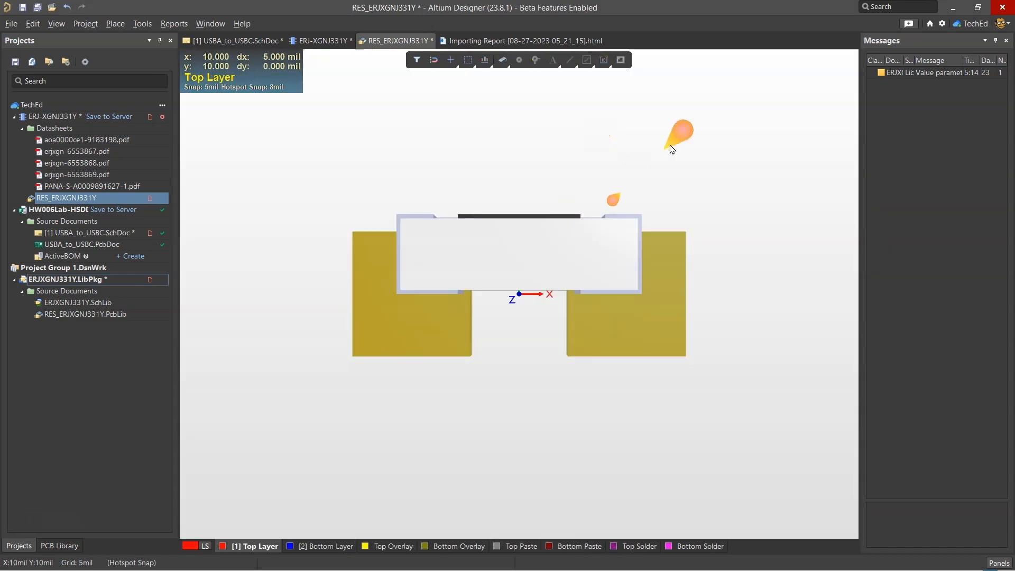
pyautogui.moveTo(661, 221); pyautogui.dragTo(653, 88, button='right')
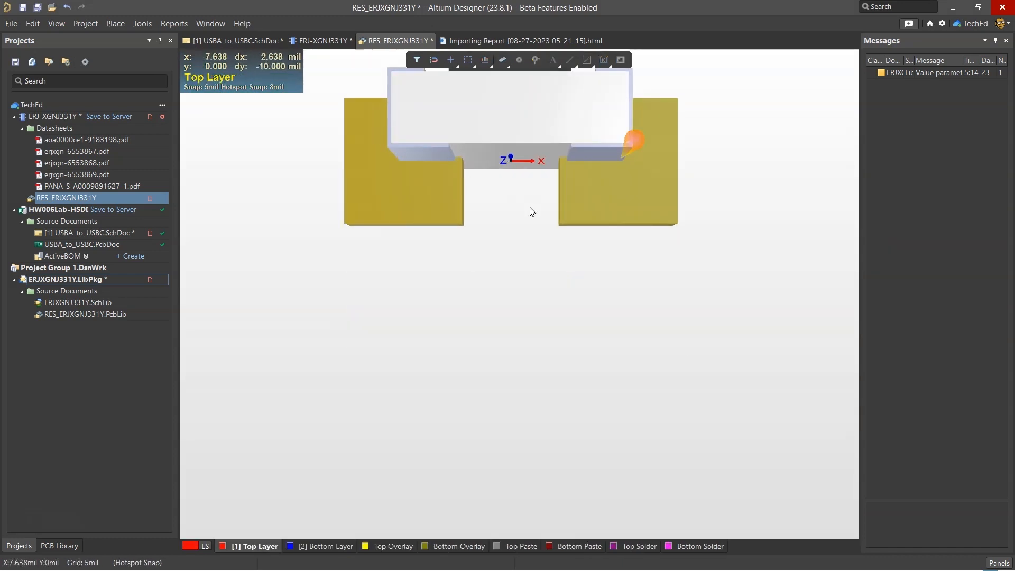
pyautogui.moveTo(228, 159); pyautogui.dragTo(256, 415, button='right')
pyautogui.moveTo(460, 335); pyautogui.dragTo(457, 54, button='right')
pyautogui.moveTo(353, 292); pyautogui.dragTo(368, 312, button='right')
pyautogui.click(142, 24)
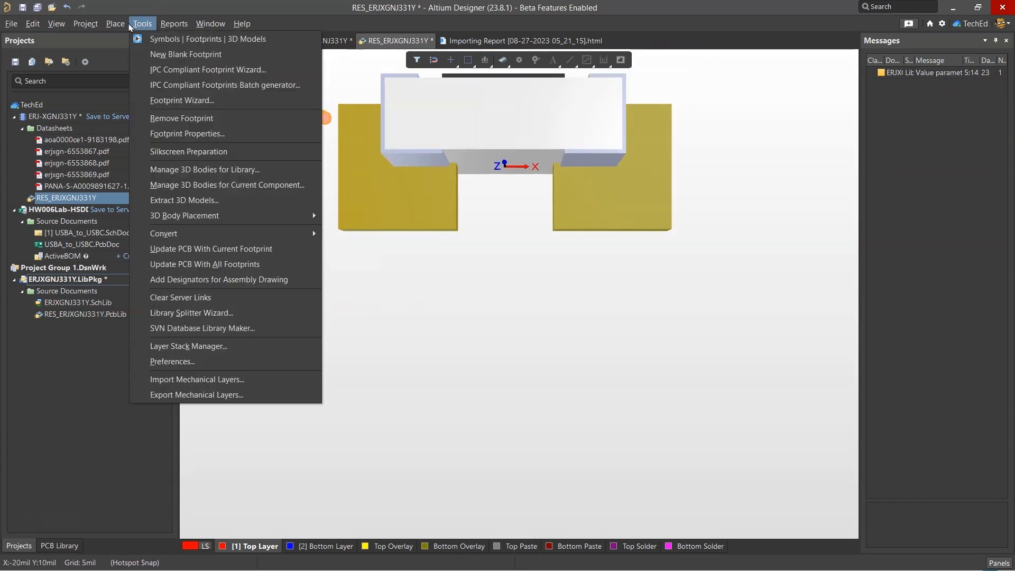
pyautogui.moveTo(121, 30)
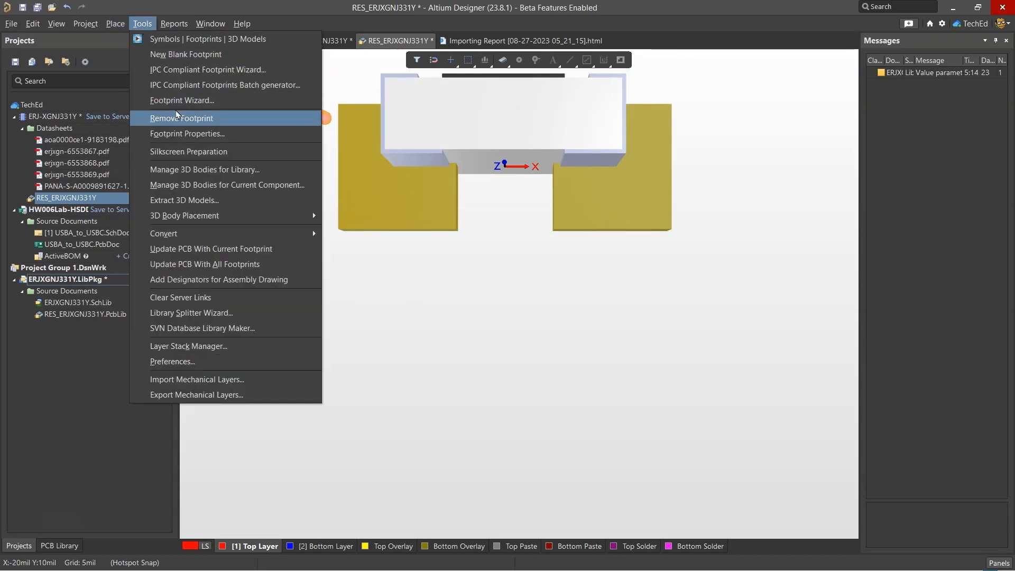
pyautogui.moveTo(275, 216)
pyautogui.click(413, 249)
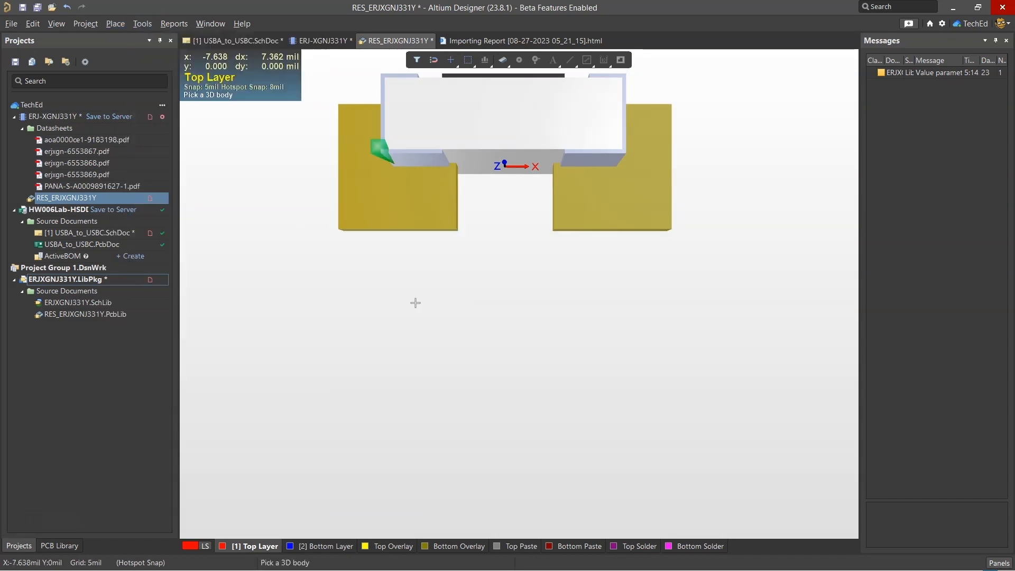
pyautogui.click(509, 128)
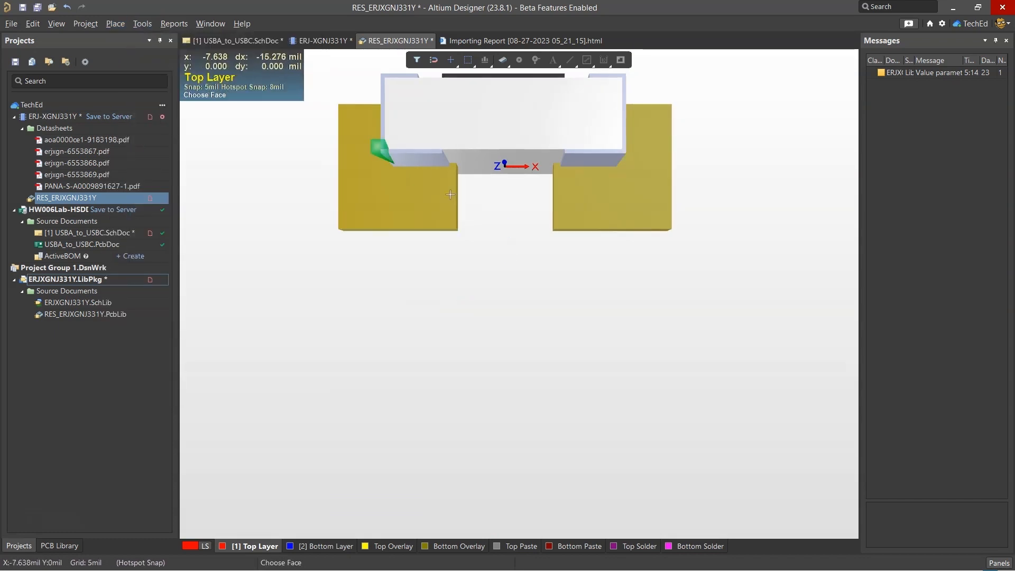
pyautogui.click(482, 149)
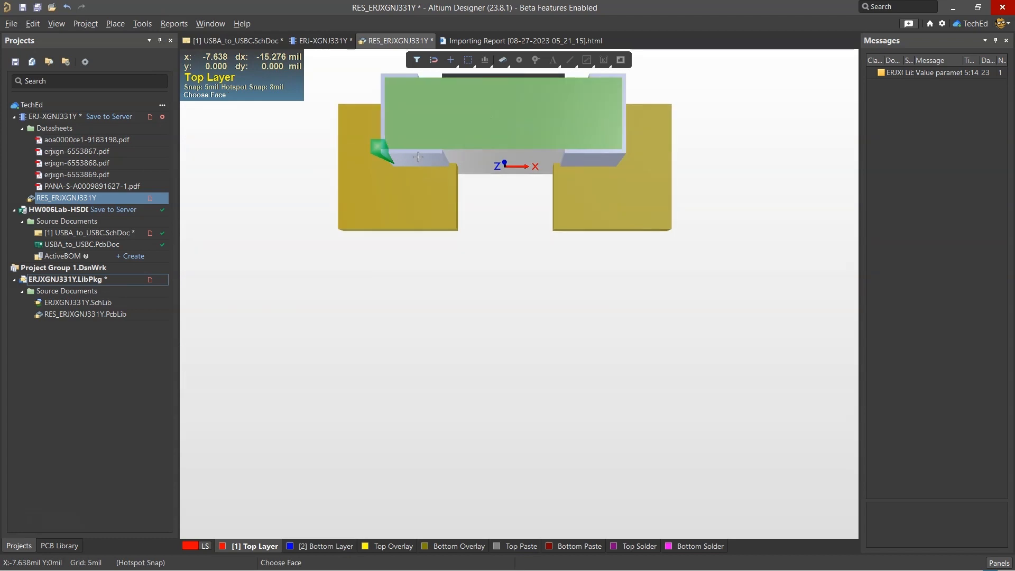
pyautogui.click(425, 146)
# Return to the 2D view and centre the 3D body on the footprint origin between pads 1 and 2
pyautogui.press('0')
pyautogui.press('2')
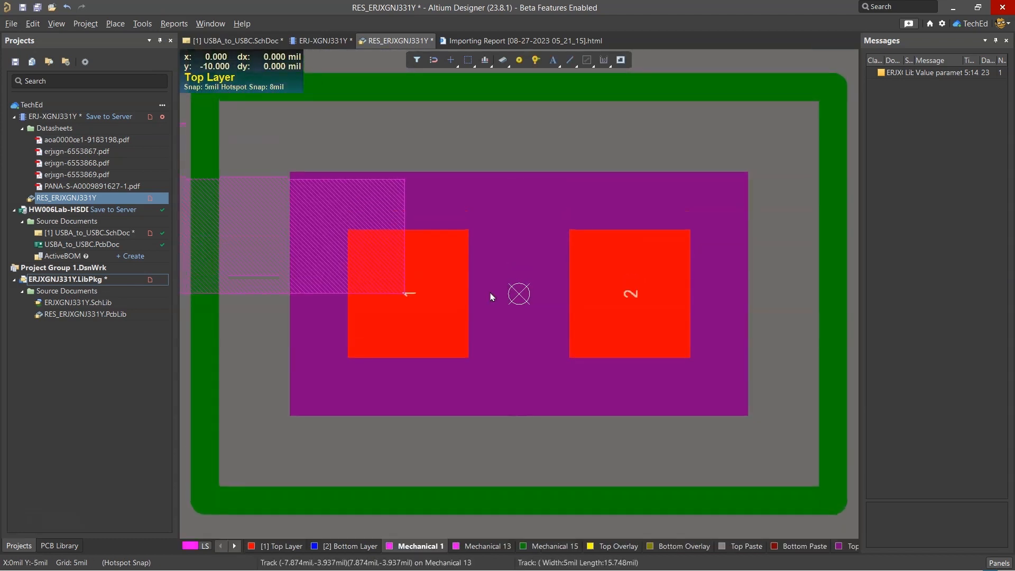
pyautogui.moveTo(258, 251)
pyautogui.mouseDown()
pyautogui.moveTo(448, 275)
pyautogui.moveTo(453, 257)
pyautogui.moveTo(465, 290)
pyautogui.moveTo(483, 257)
pyautogui.moveTo(557, 279)
pyautogui.mouseUp()
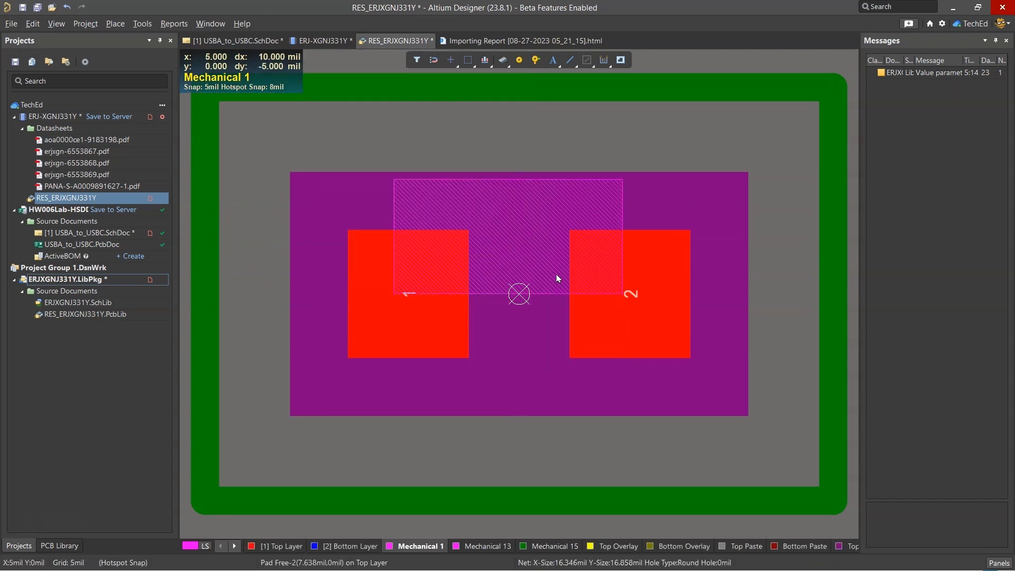
pyautogui.moveTo(623, 544); pyautogui.dragTo(628, 421, button='right')
pyautogui.moveTo(628, 421); pyautogui.dragTo(629, 414, button='right')
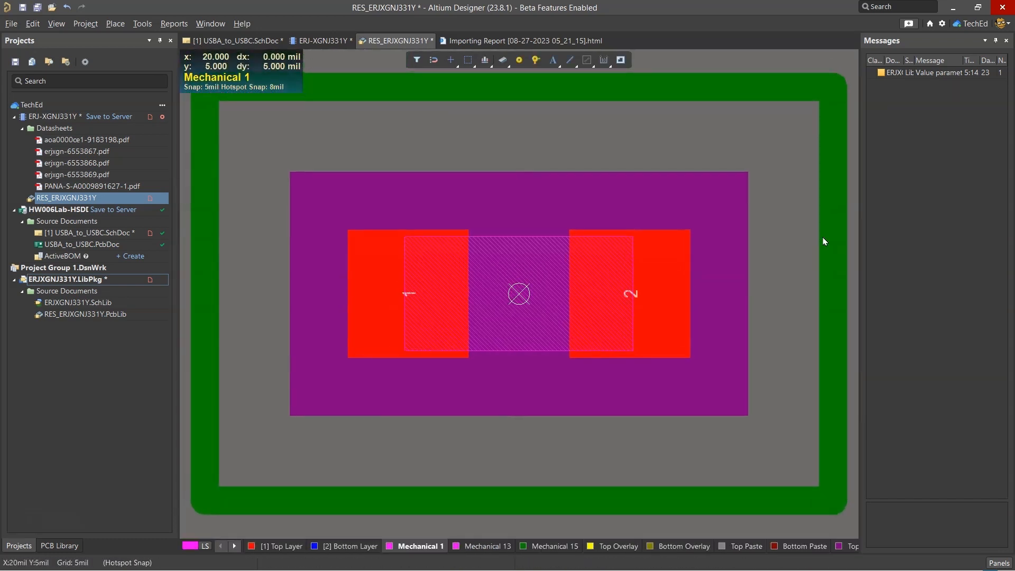
# Save the RES_ERJXGNJ331Y footprint, then reopen it from the component to check the body position and save all documents
pyautogui.rightClick(394, 41)
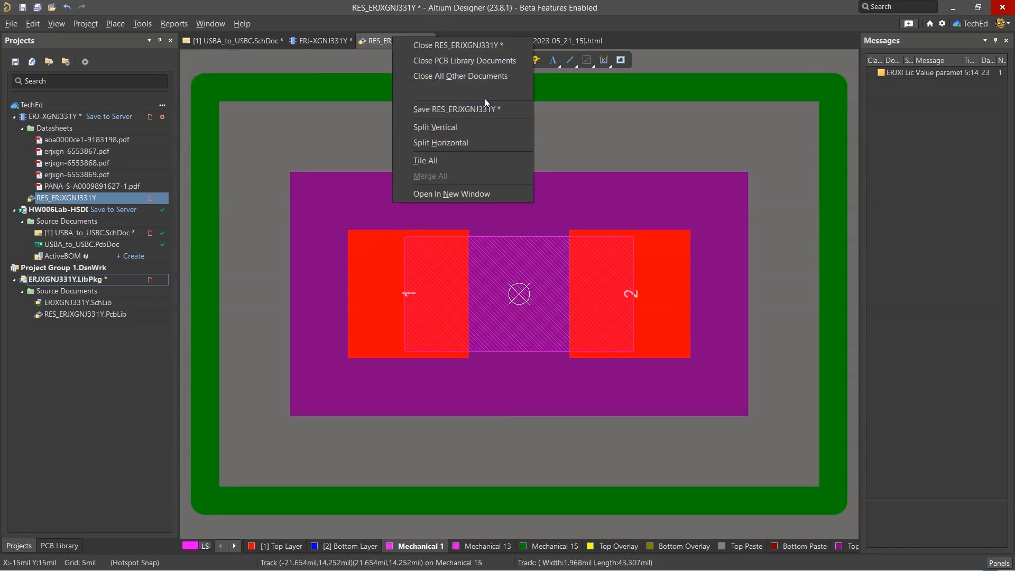
pyautogui.click(480, 117)
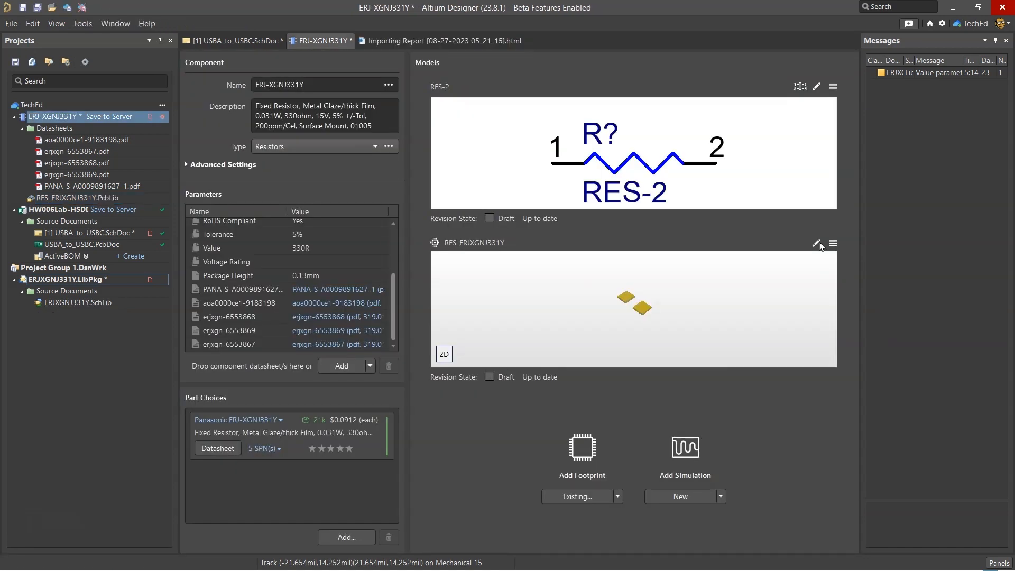
pyautogui.doubleClick(468, 266)
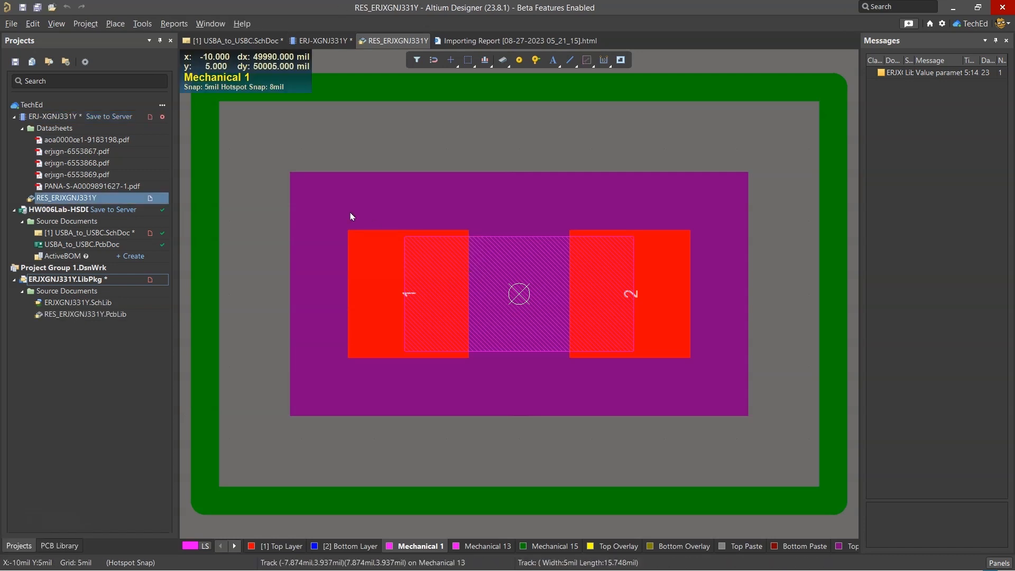
pyautogui.click(37, 8)
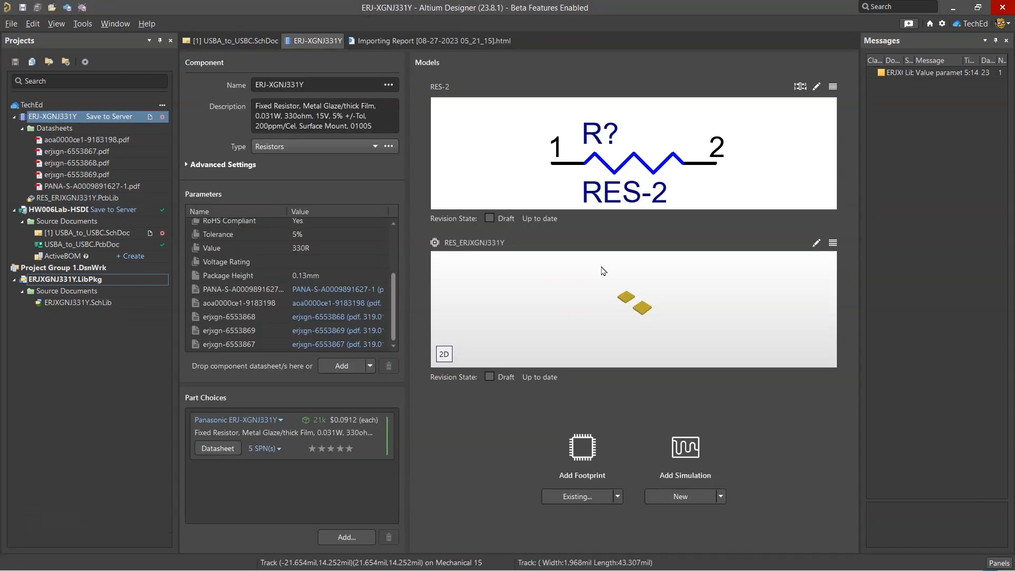
# Rename the component to RES SMD 330 OHM 5% 1/32W 01005
pyautogui.hotkey('ctrl', 'c')
pyautogui.hotkey('ctrl', 'v')
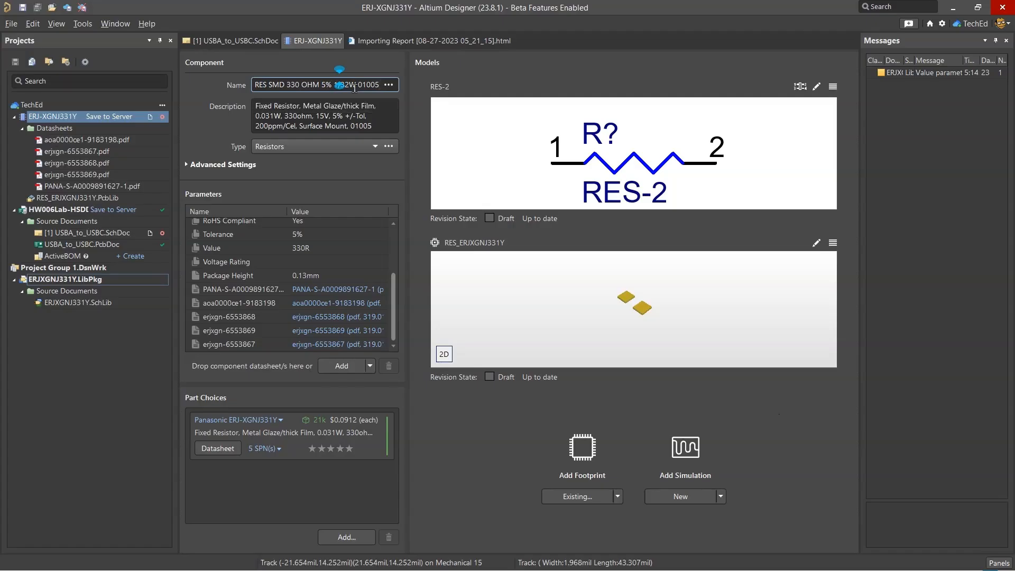
pyautogui.press('Tab')
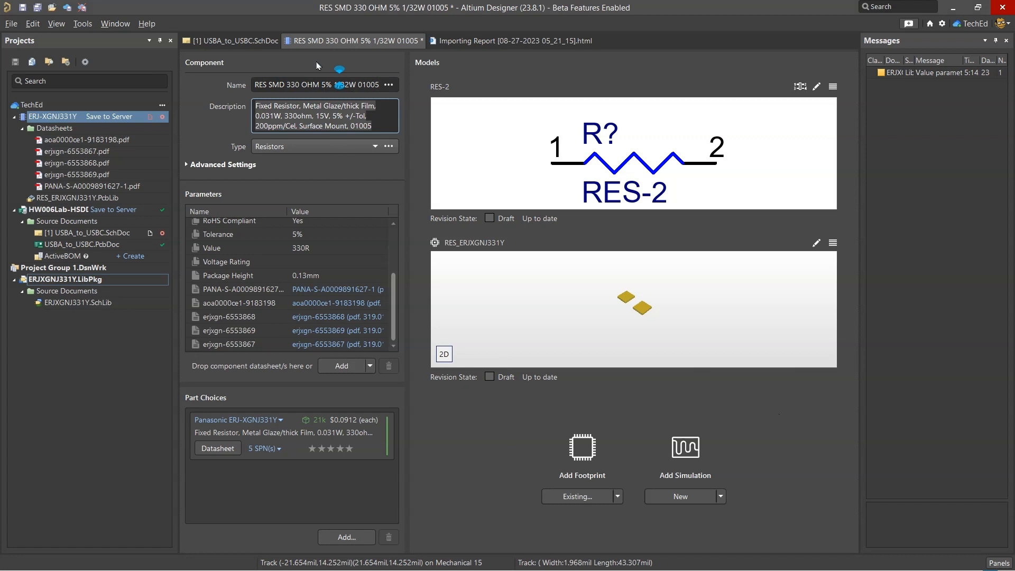
# Save the renamed resistor component to the server without release notes and close its documents, leaving the USBA_to_USBC schematic open
pyautogui.click(503, 350)
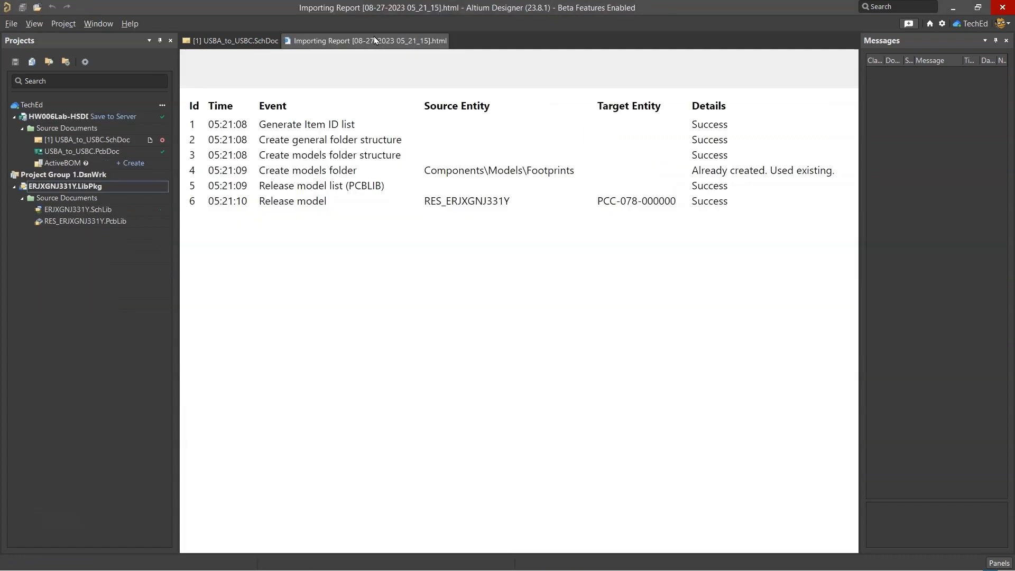
pyautogui.rightClick(373, 40)
pyautogui.click(393, 43)
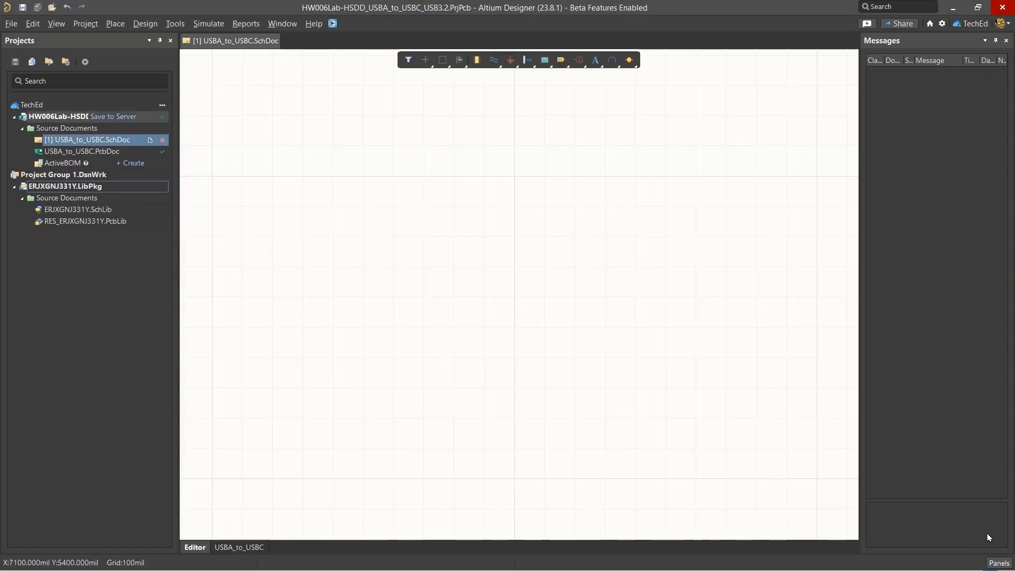
# Search the component library for RES SMD 330 OHM 5% 1/32W 01005 and inspect its details, symbol and footprint preview
pyautogui.click(998, 562)
pyautogui.click(910, 343)
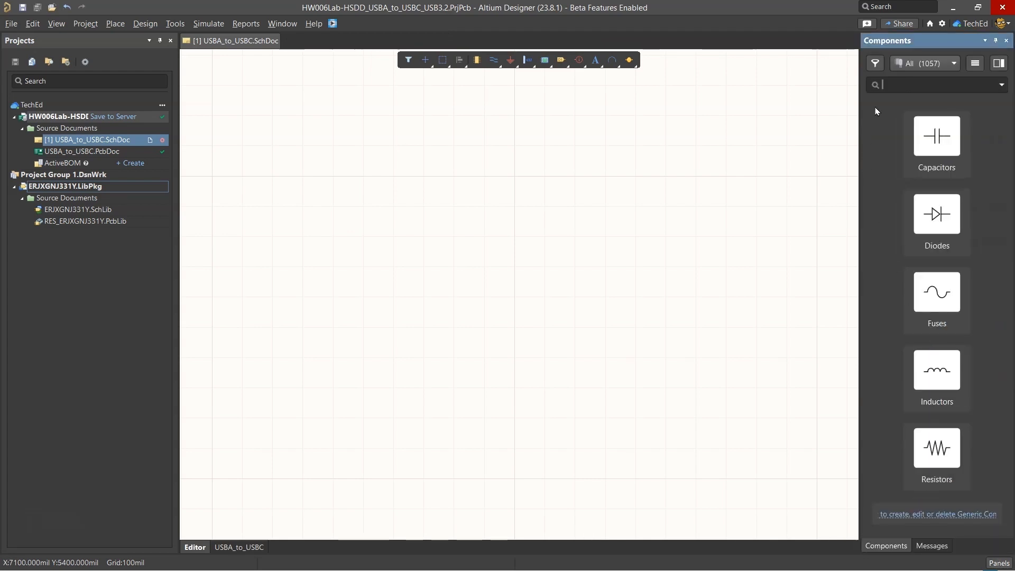
pyautogui.hotkey('ctrl', 'v')
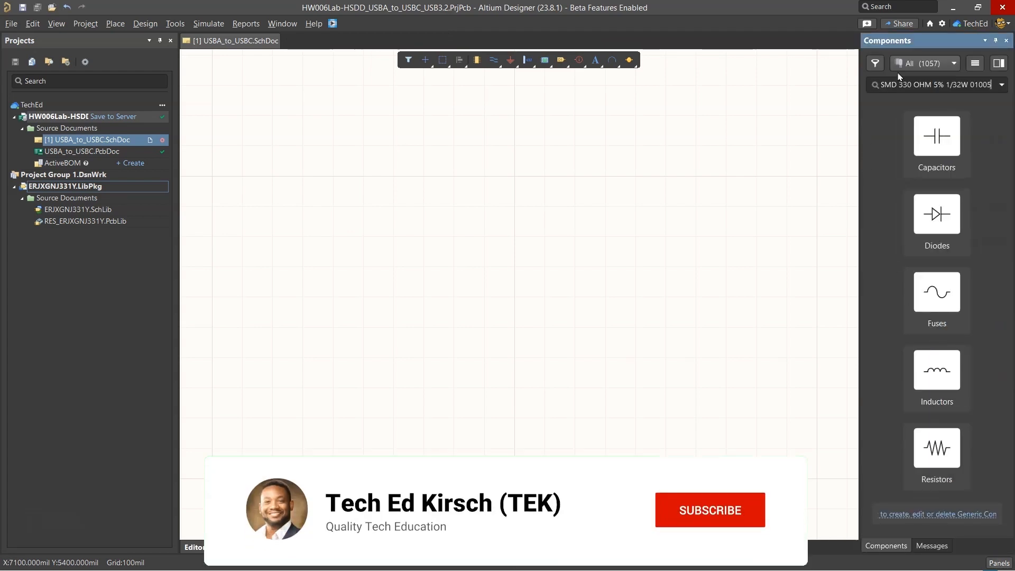
pyautogui.press('Return')
pyautogui.click(893, 138)
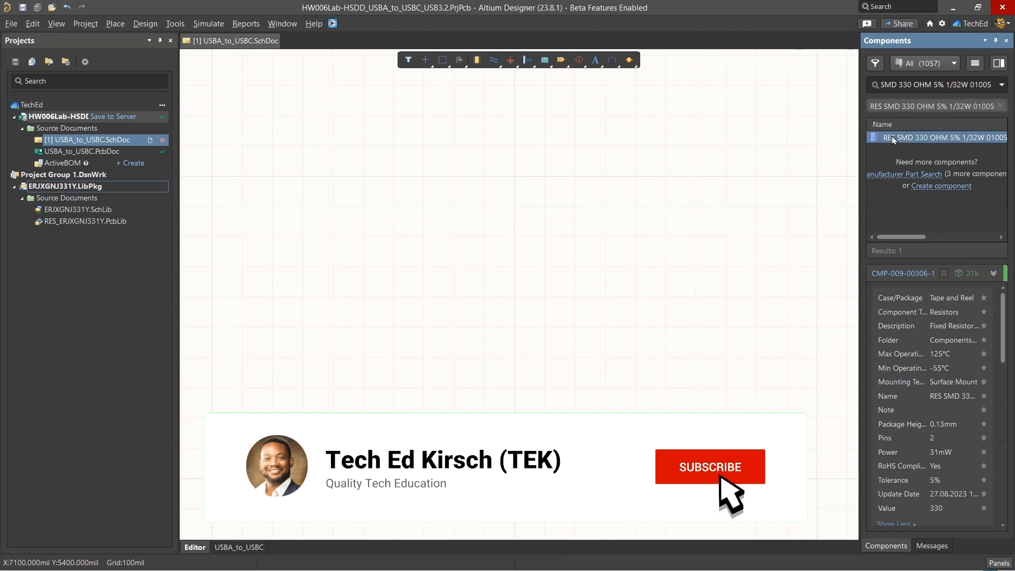
pyautogui.scroll(-5, 980, 484)
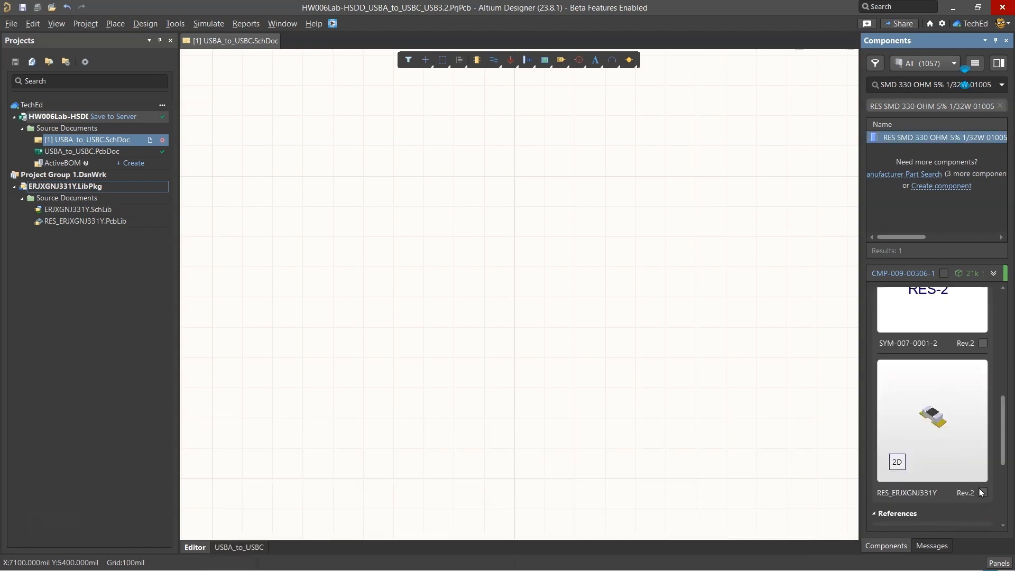
pyautogui.scroll(1, 970, 412)
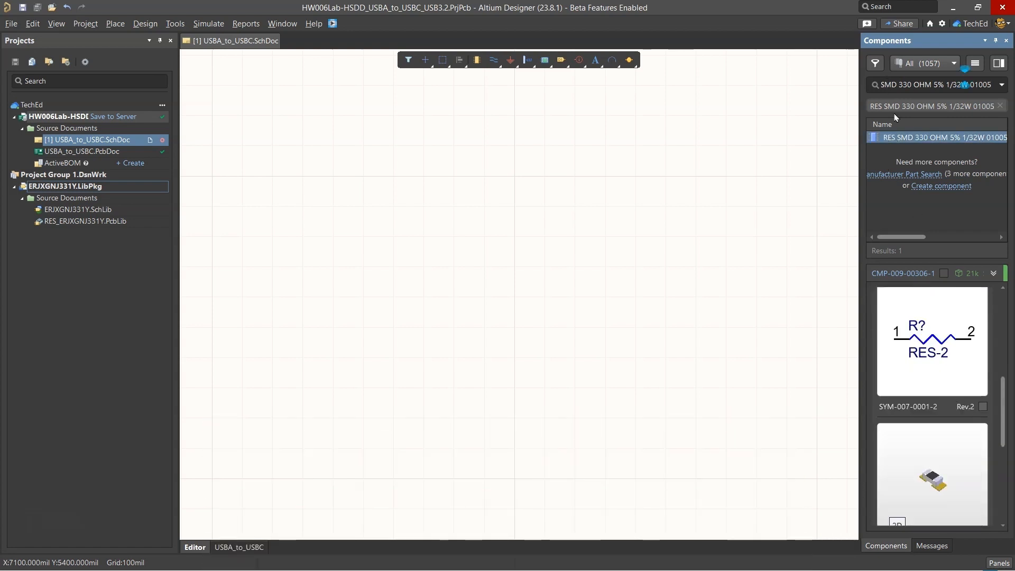
# Switch to the bill of materials in Google Sheets and mark resistor R52 (ERJ-XGNJ331Y) as in the library
pyautogui.click(53, 414)
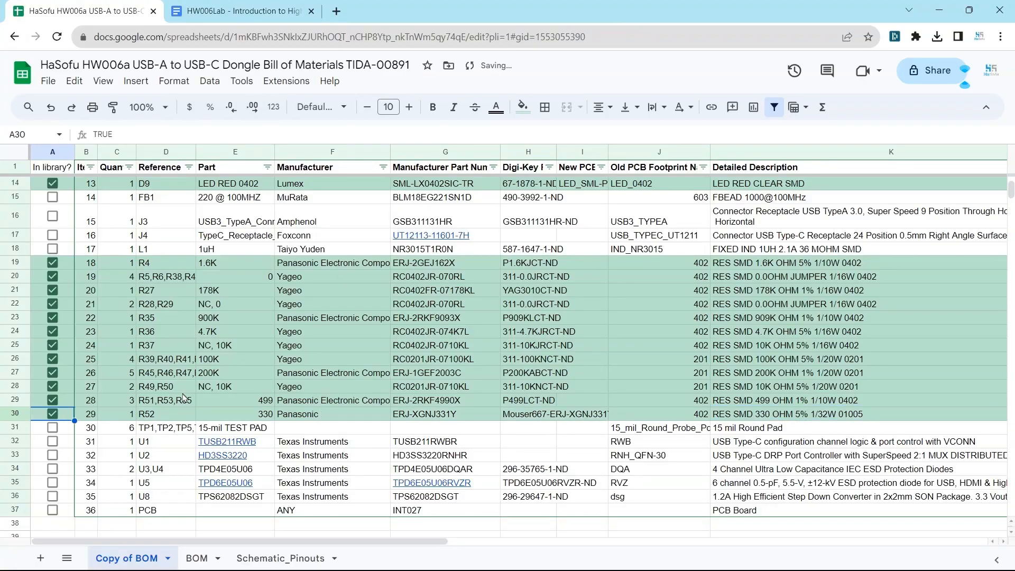
pyautogui.click(374, 416)
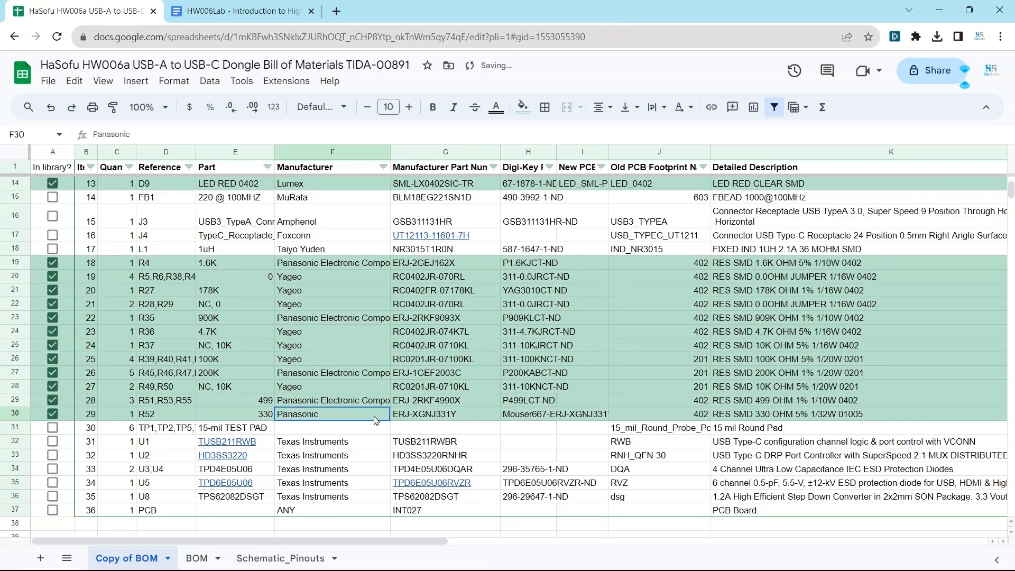